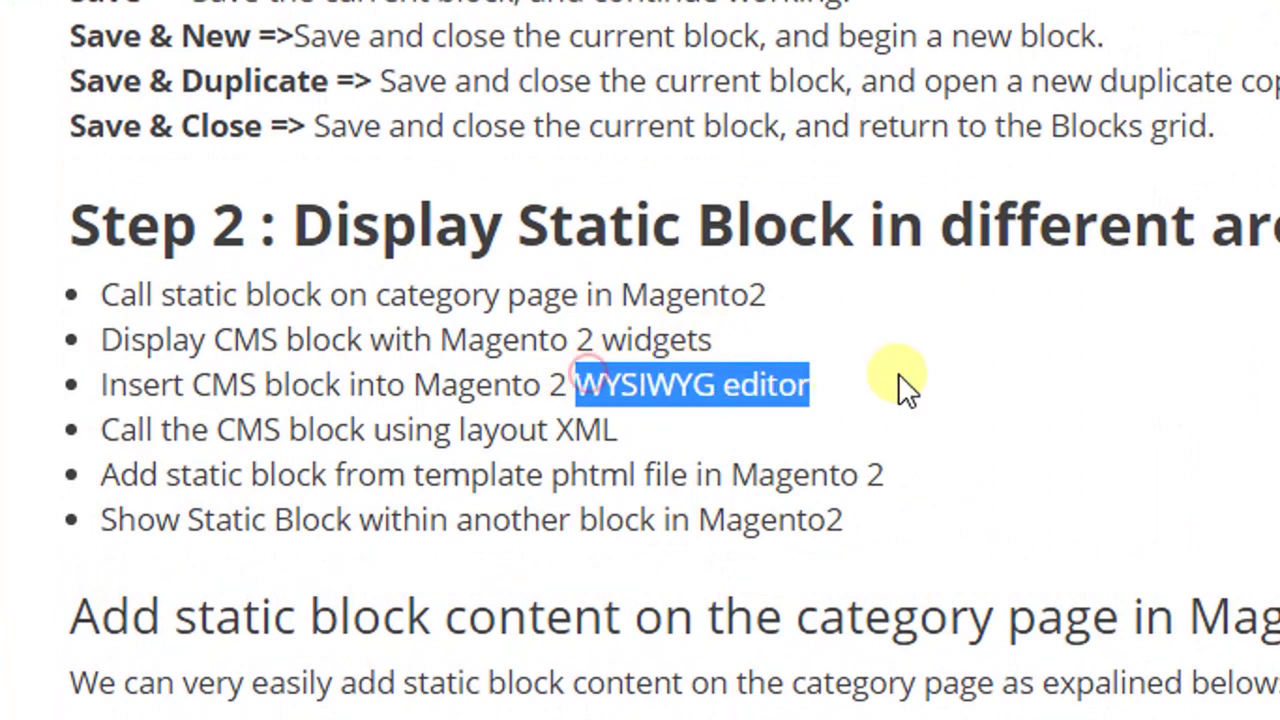
{"action": "left_click", "coordinate": [898, 373]}
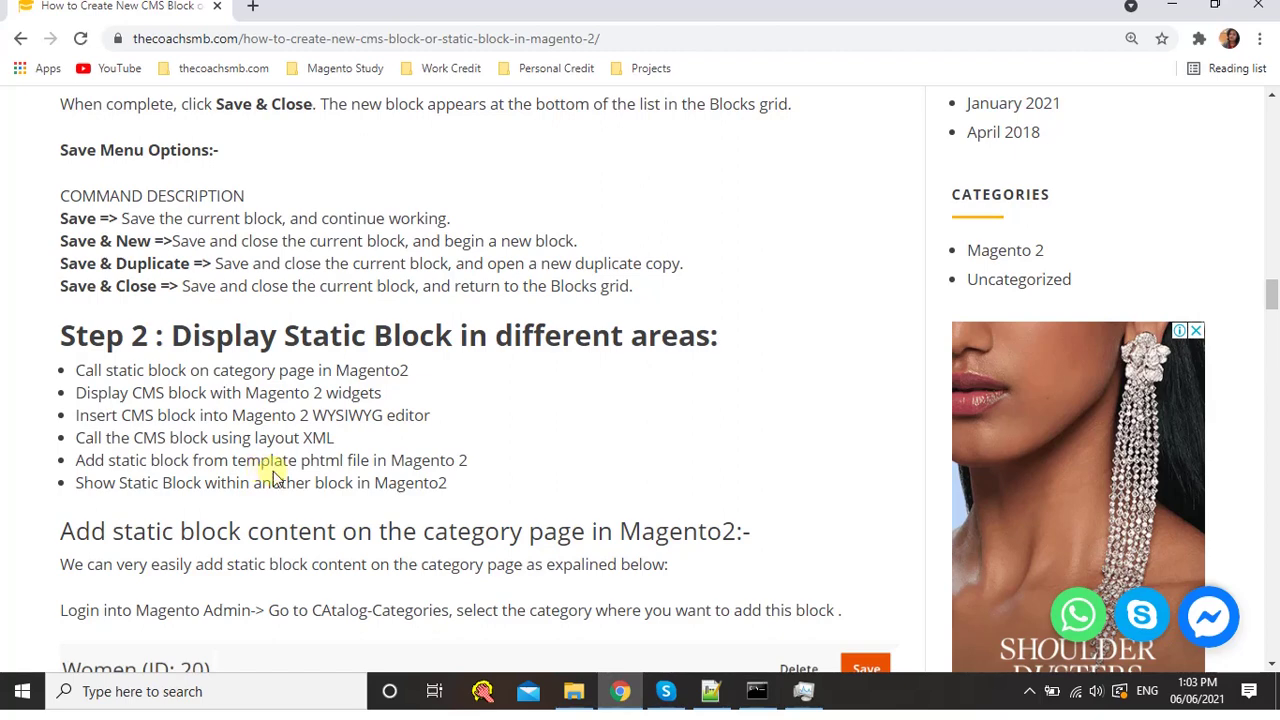
{"action": "left_click_drag", "start_coordinate": [462, 485], "coordinate": [70, 368]}
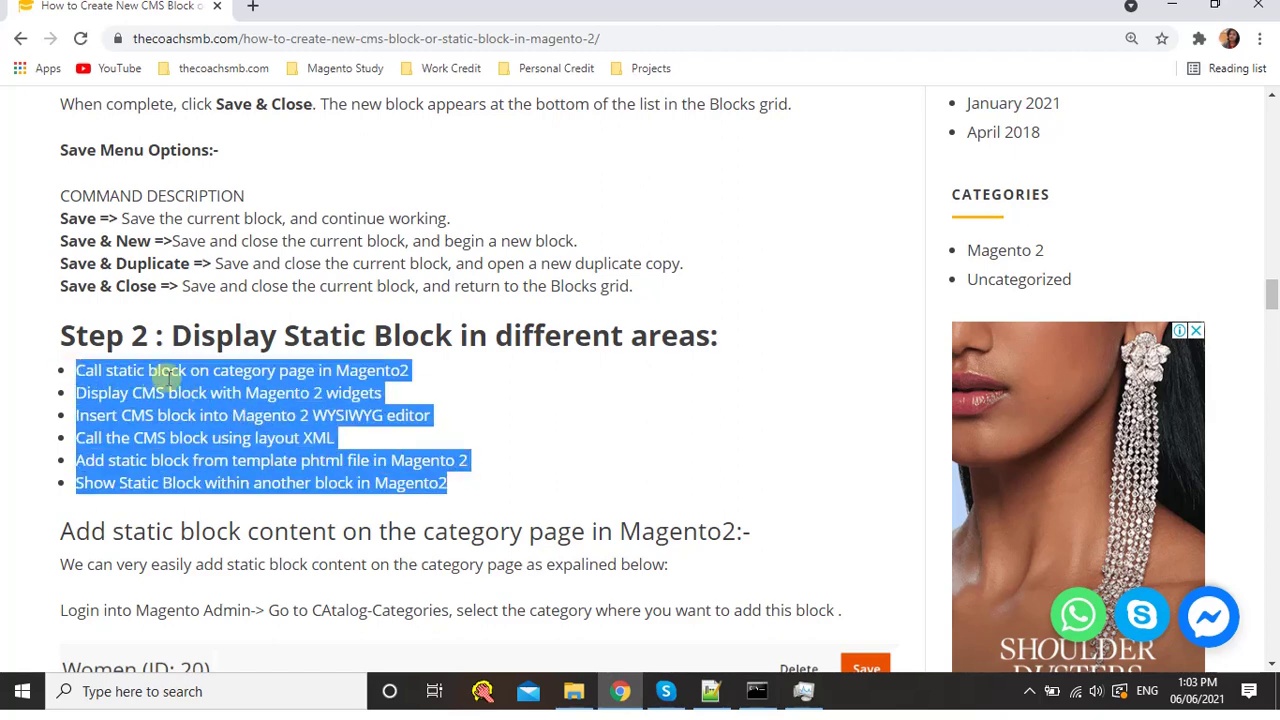
{"action": "left_click", "coordinate": [480, 458]}
Open the Magento storefront's home page in a new browser tab
{"action": "key", "text": "ctrl+t"}
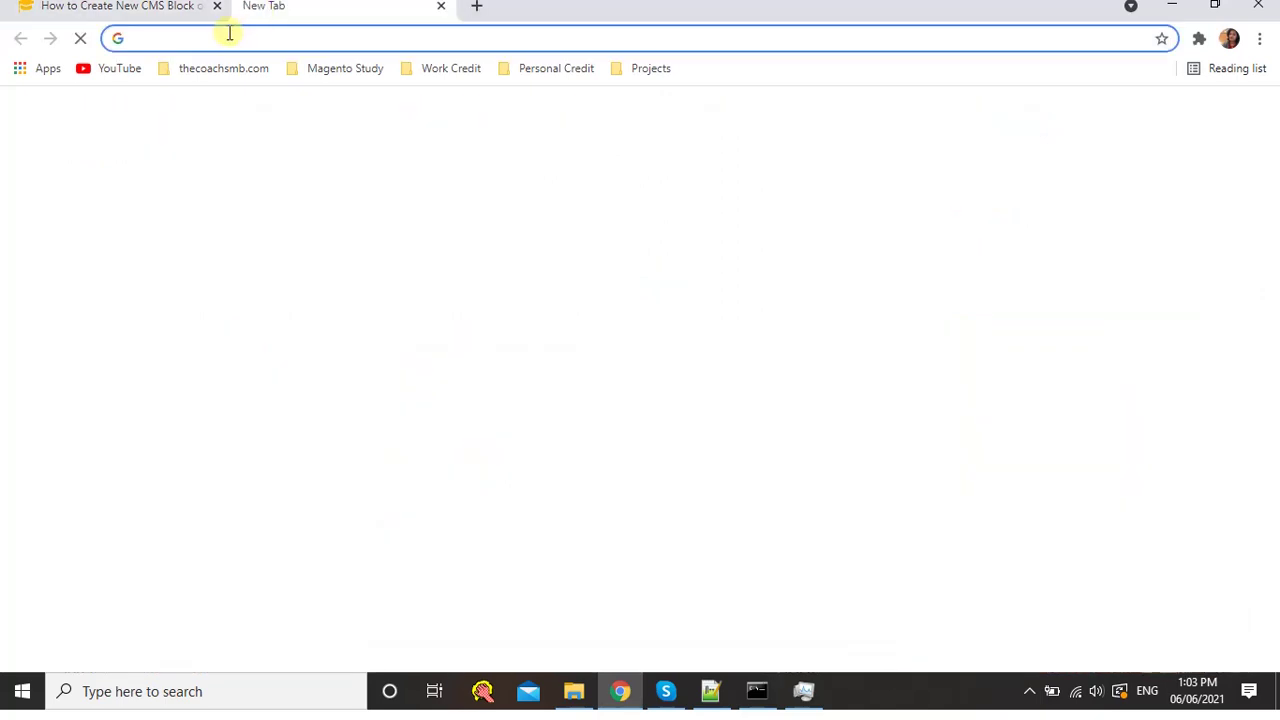
{"action": "type", "text": "sonal"}
{"action": "key", "text": "Down"}
{"action": "key", "text": "Down"}
{"action": "key", "text": "Down"}
{"action": "key", "text": "Down"}
{"action": "key", "text": "Down"}
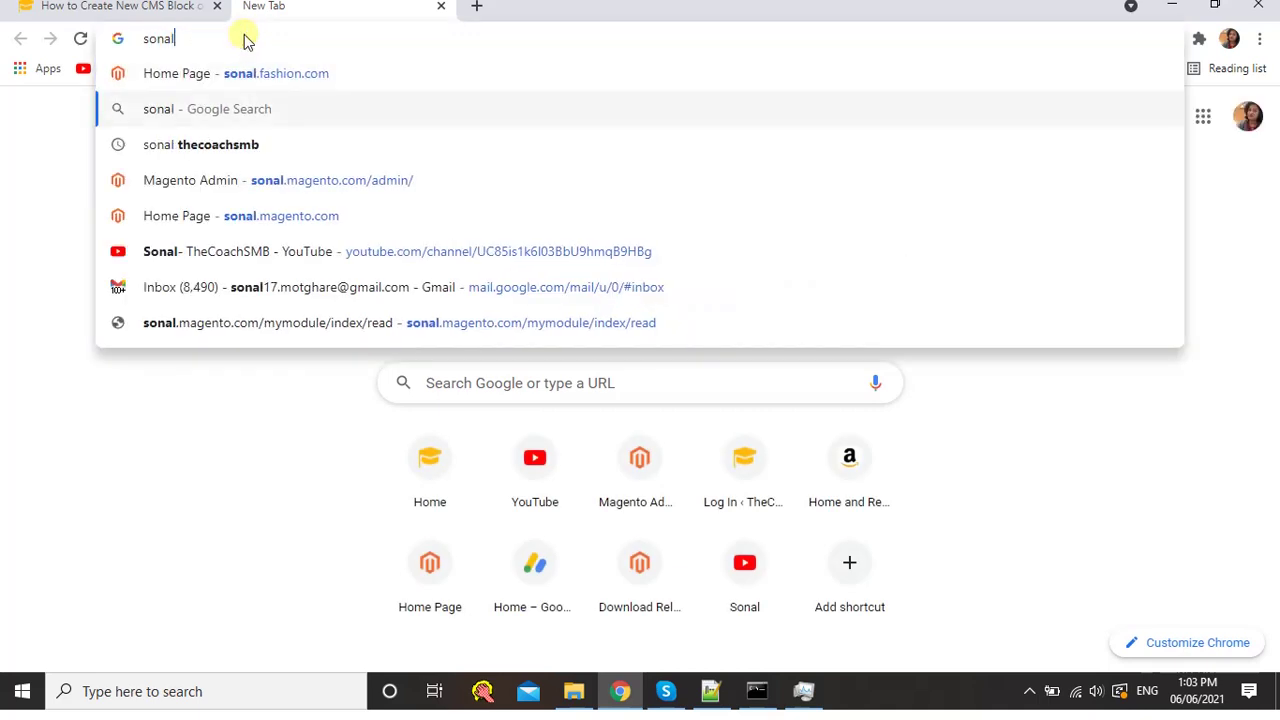
{"action": "key", "text": "Return"}
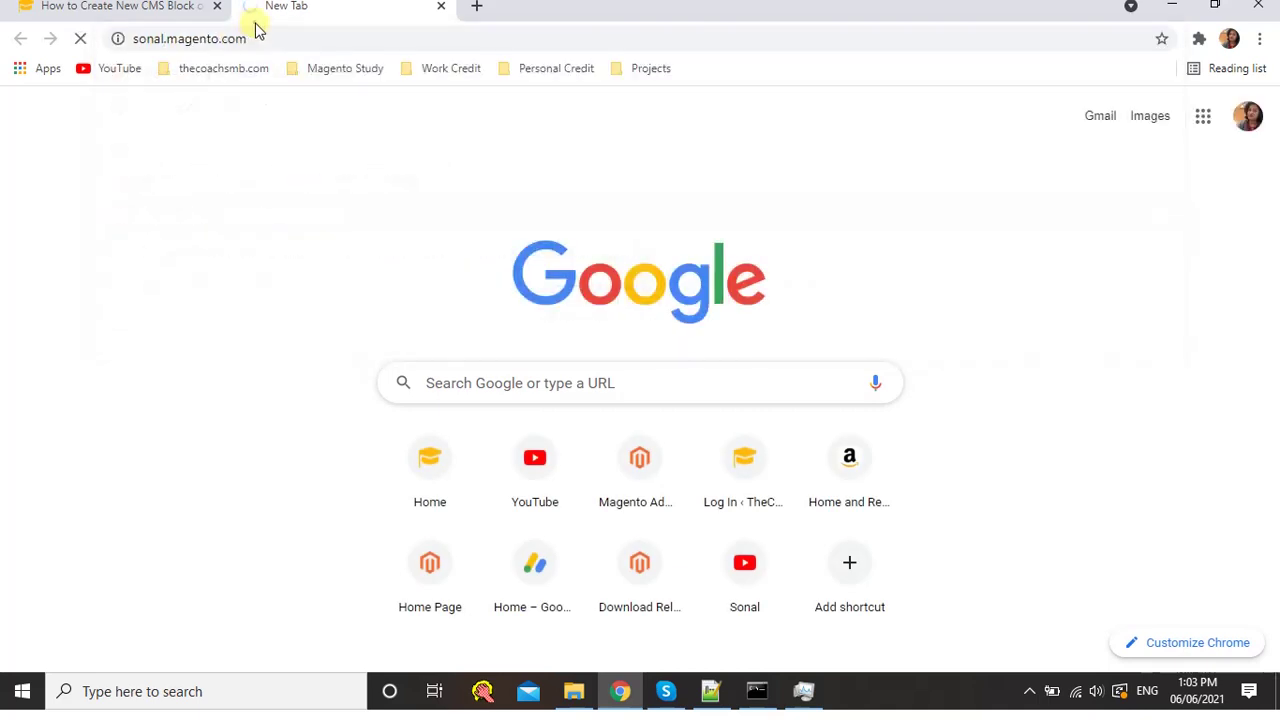
Open the Magento Admin of the same site in another new tab
{"action": "left_click", "coordinate": [260, 36]}
{"action": "key", "text": "ctrl+c"}
{"action": "left_click", "coordinate": [477, 8]}
{"action": "key", "text": "ctrl+v"}
{"action": "key", "text": "Down"}
{"action": "key", "text": "Down"}
{"action": "key", "text": "Down"}
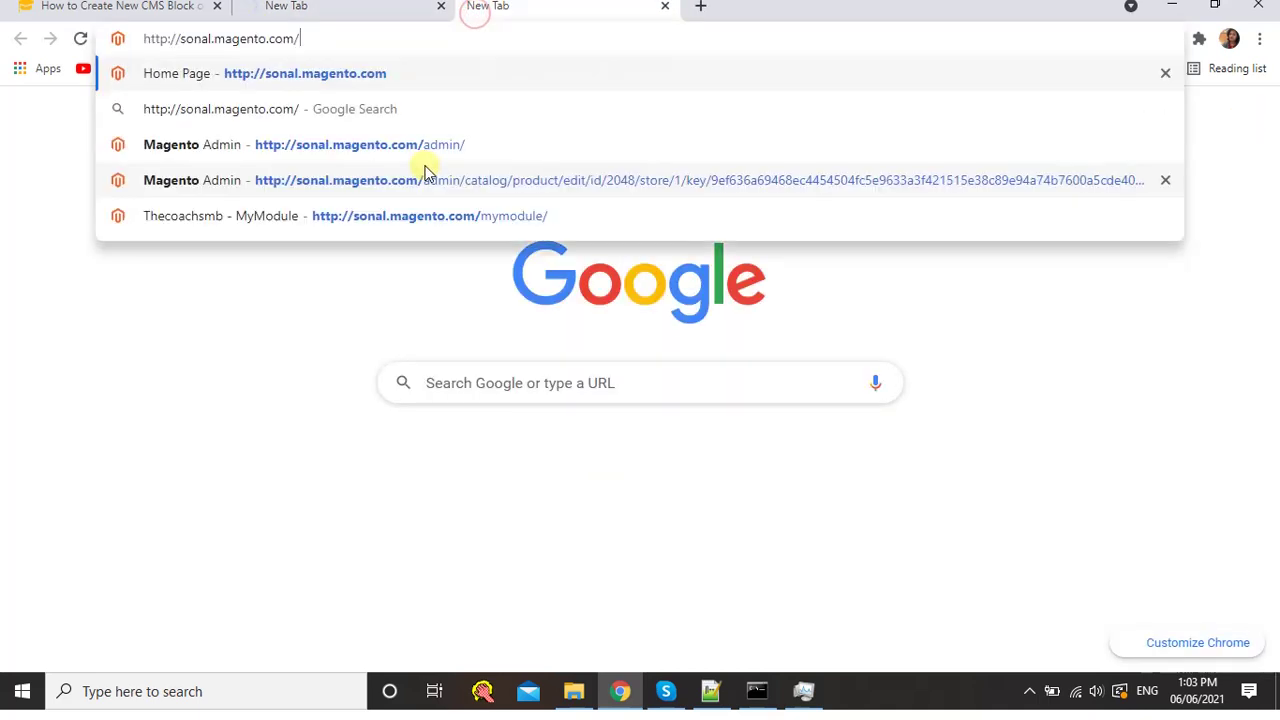
{"action": "key", "text": "Return"}
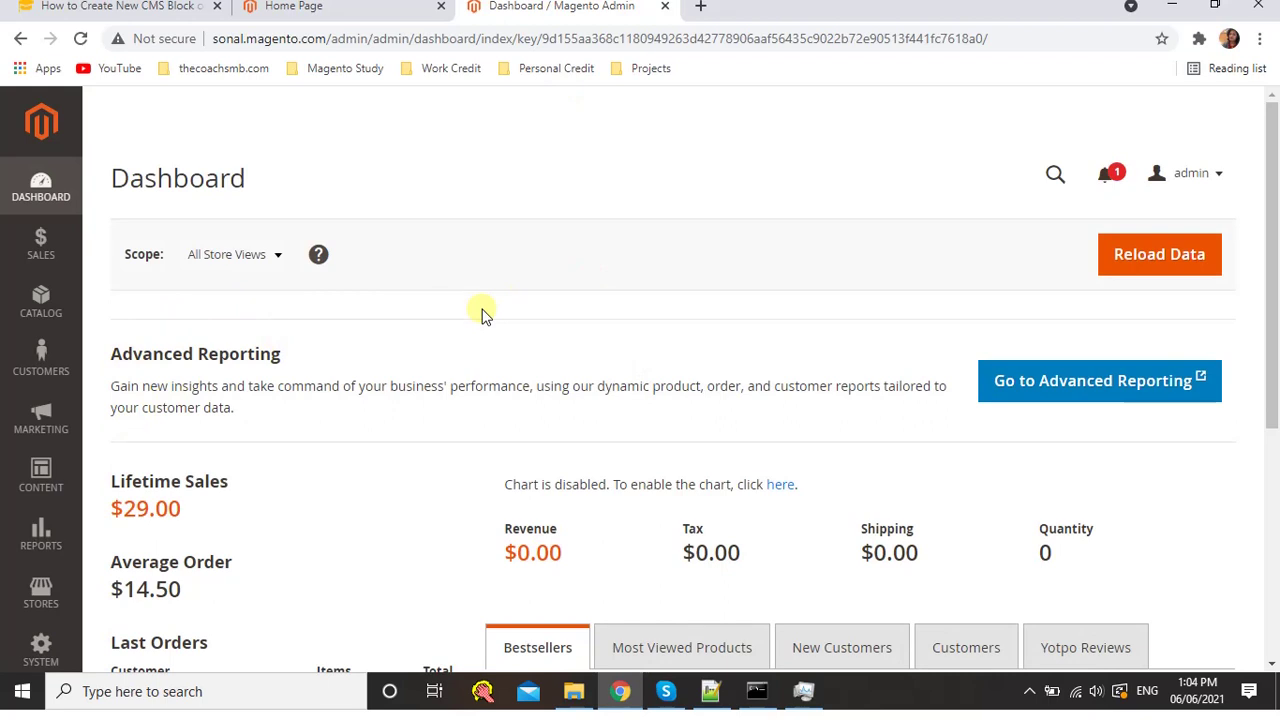
Open the grid of CMS blocks in the Magento Admin and look through the existing blocks
{"action": "left_click", "coordinate": [45, 485]}
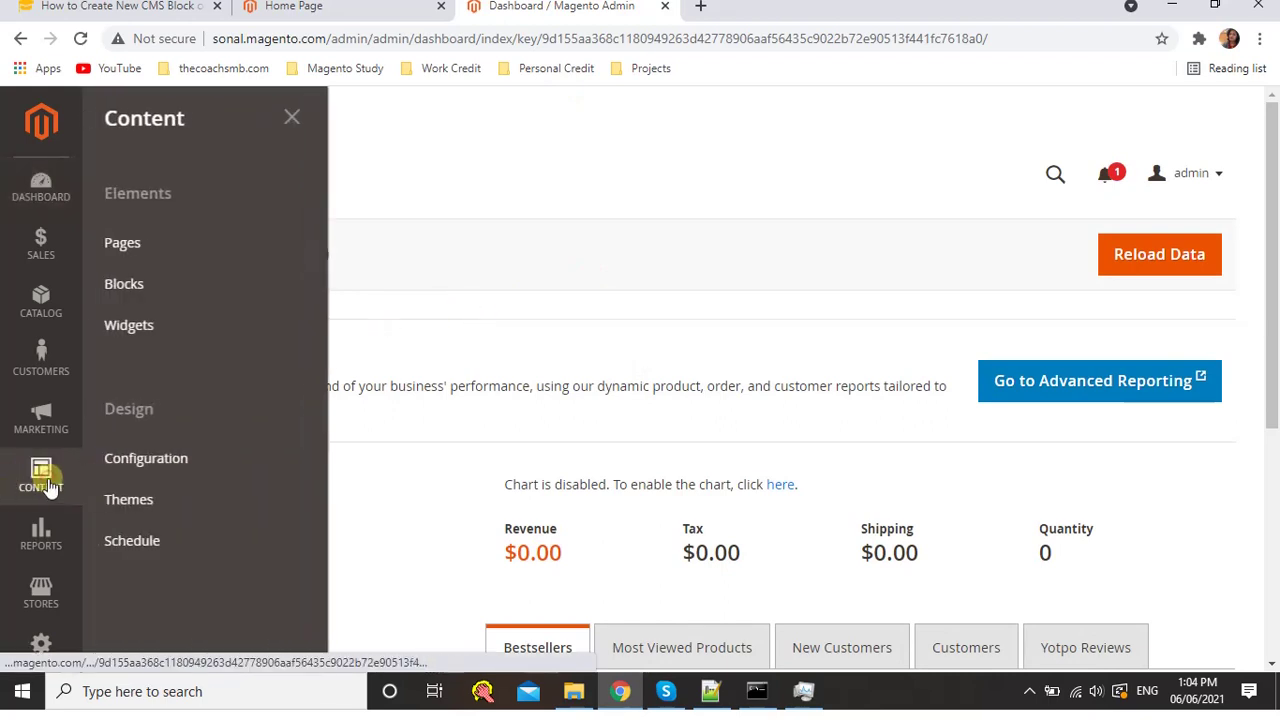
{"action": "left_click", "coordinate": [130, 285]}
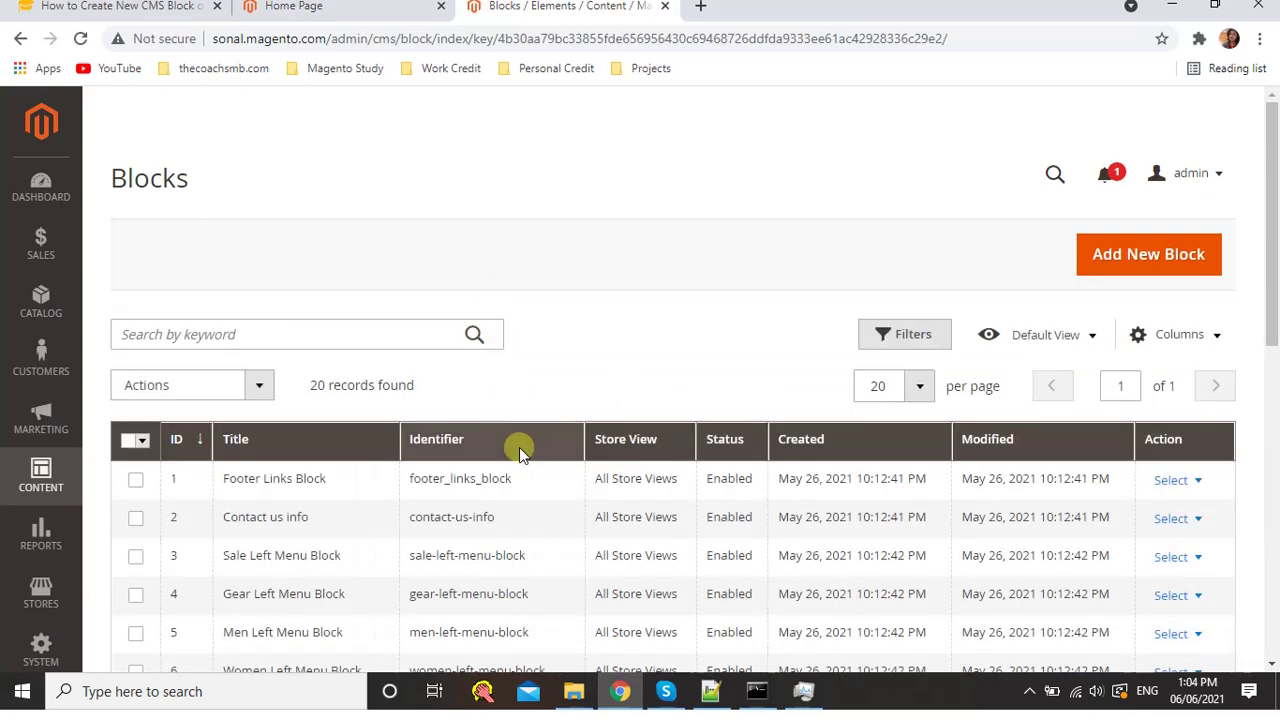
{"action": "scroll", "coordinate": [519, 447], "scroll_direction": "down", "scroll_amount": 3}
{"action": "scroll", "coordinate": [519, 462], "scroll_direction": "up", "scroll_amount": 3}
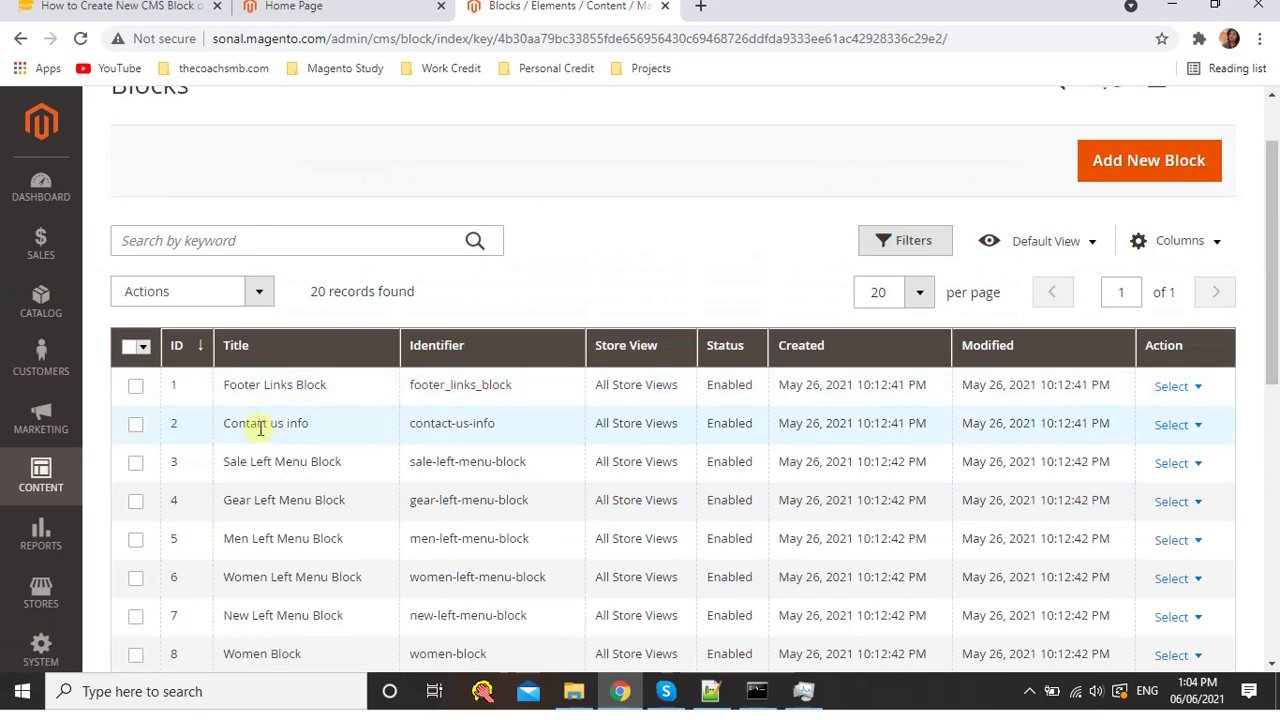
{"action": "scroll", "coordinate": [282, 455], "scroll_direction": "down", "scroll_amount": 5}
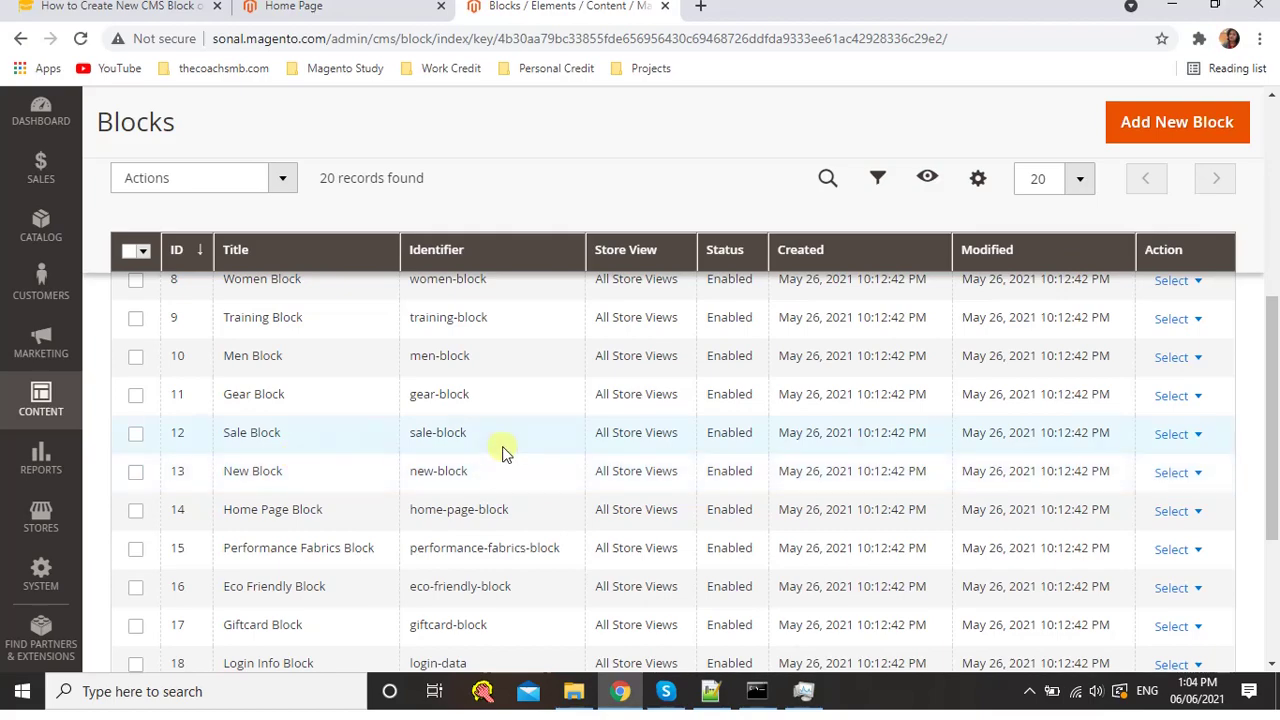
{"action": "scroll", "coordinate": [500, 449], "scroll_direction": "up", "scroll_amount": 3}
{"action": "scroll", "coordinate": [502, 447], "scroll_direction": "up", "scroll_amount": 1}
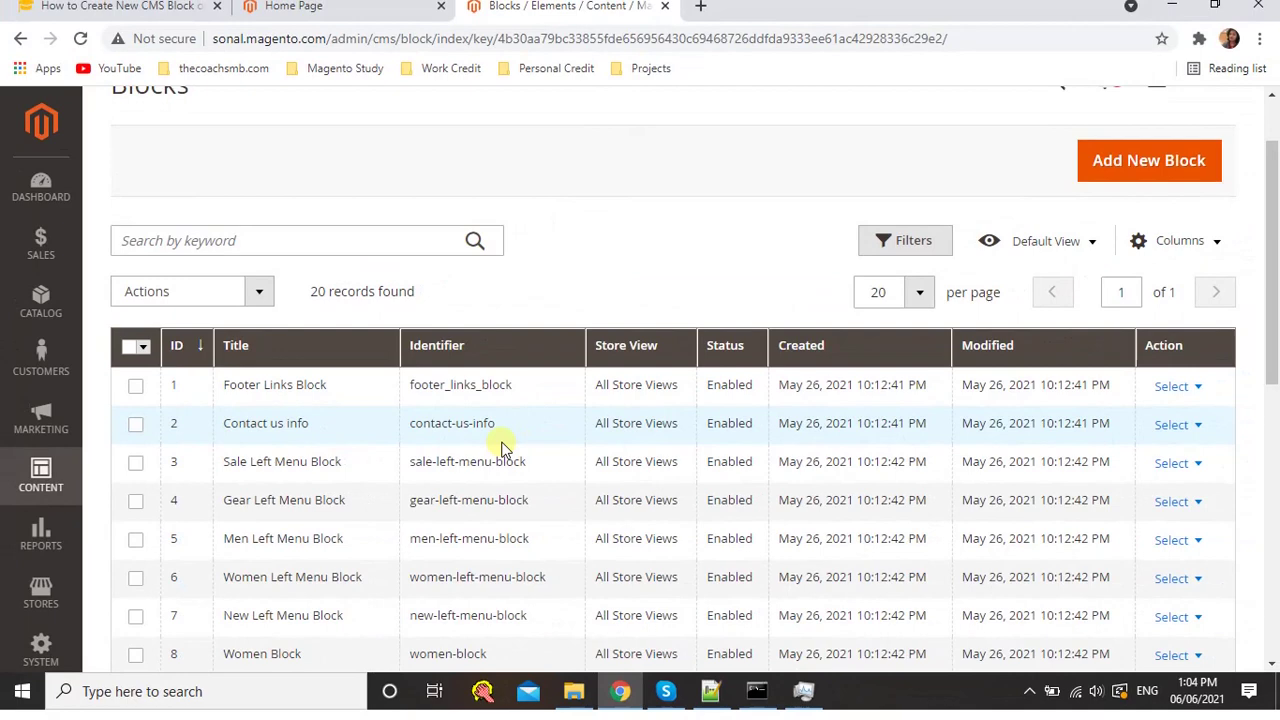
Open the Footer Links Block for editing in a new tab, keeping the blocks grid open
{"action": "left_click", "coordinate": [1197, 385]}
{"action": "right_click", "coordinate": [1168, 424]}
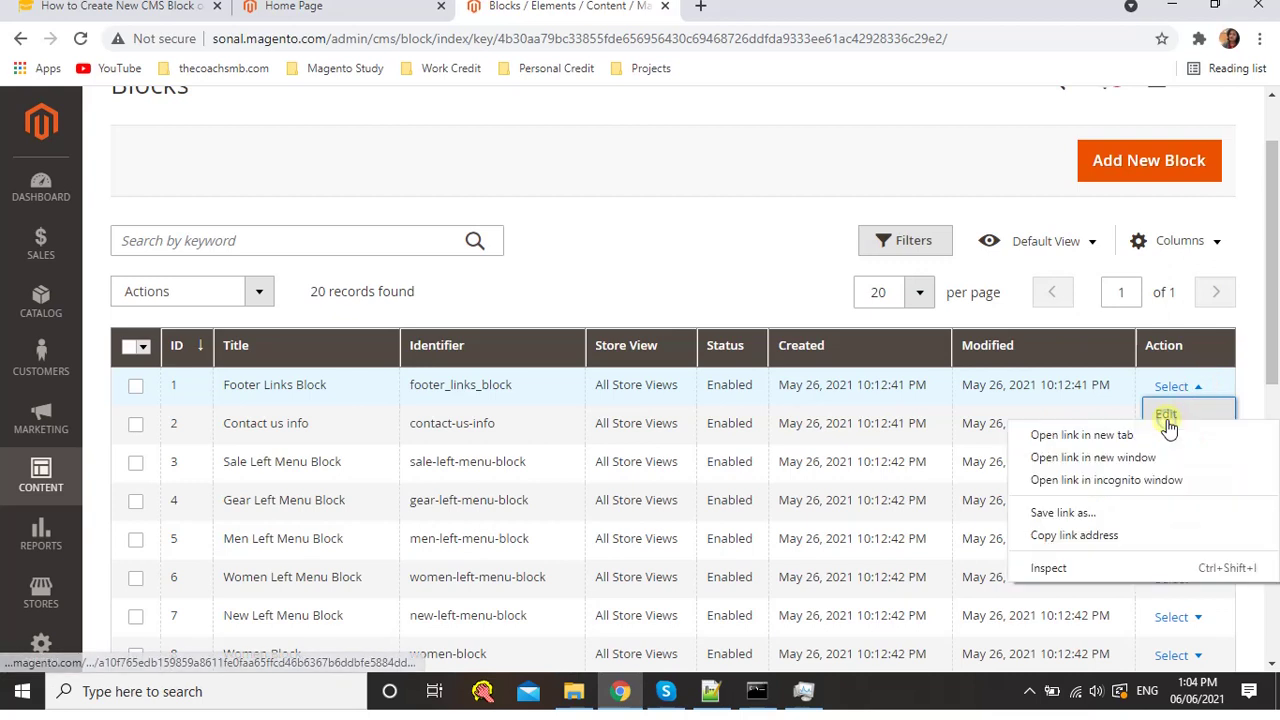
{"action": "left_click", "coordinate": [1152, 434]}
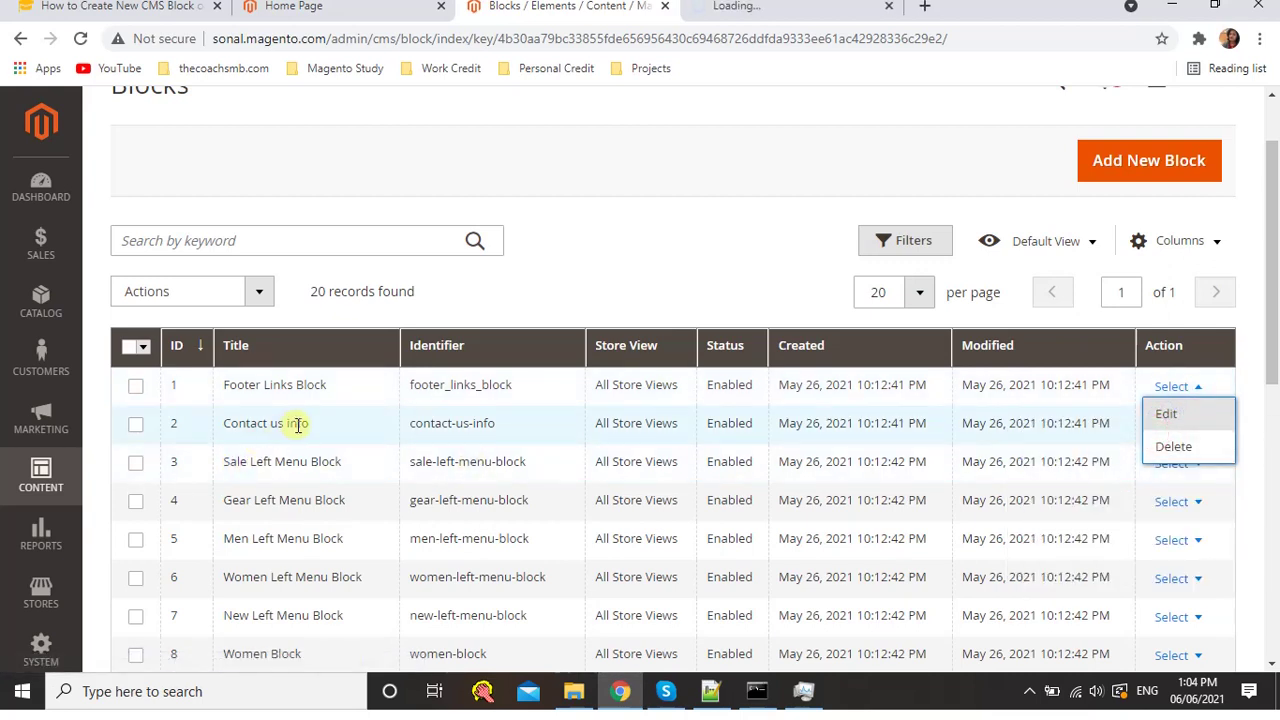
{"action": "left_click", "coordinate": [1255, 434]}
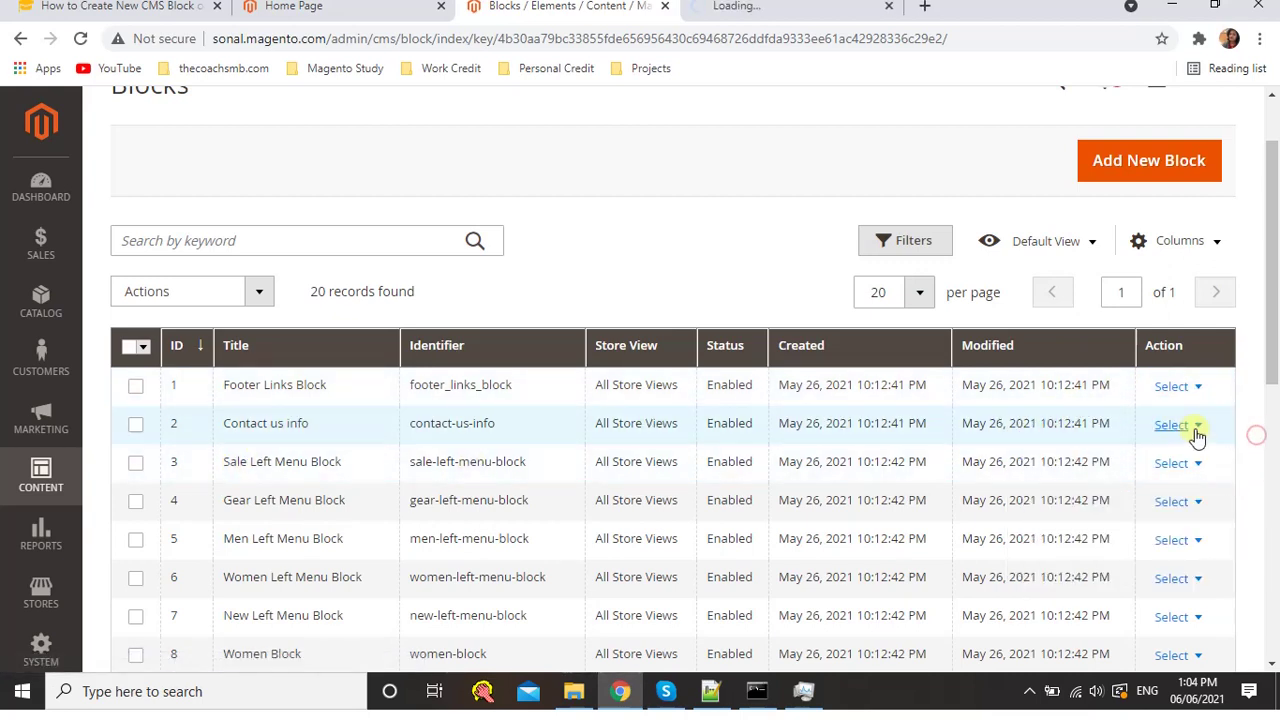
Open the Contact us info block for editing in a new tab
{"action": "right_click", "coordinate": [1196, 428]}
{"action": "left_click", "coordinate": [1180, 425]}
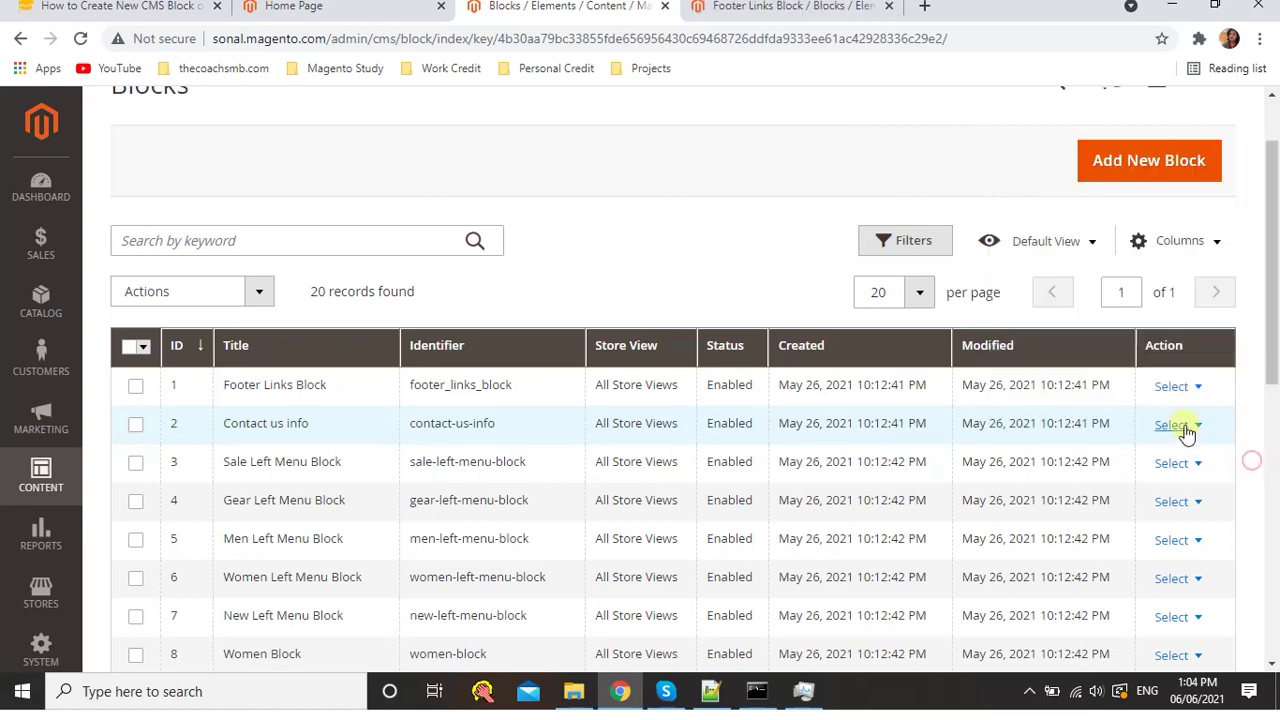
{"action": "left_click", "coordinate": [1180, 425]}
{"action": "right_click", "coordinate": [1183, 452]}
{"action": "left_click", "coordinate": [1075, 463]}
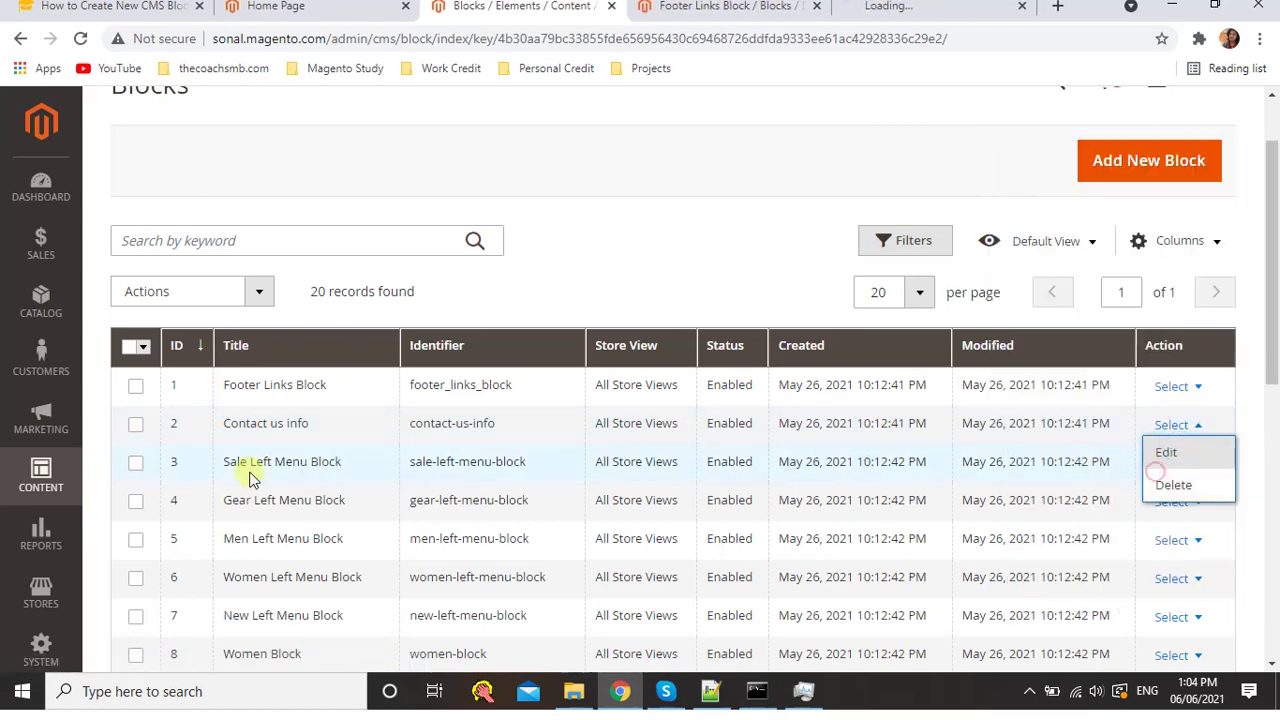
Open the Sale Left Menu Block for editing in a new tab
{"action": "scroll", "coordinate": [290, 500], "scroll_direction": "down", "scroll_amount": 2}
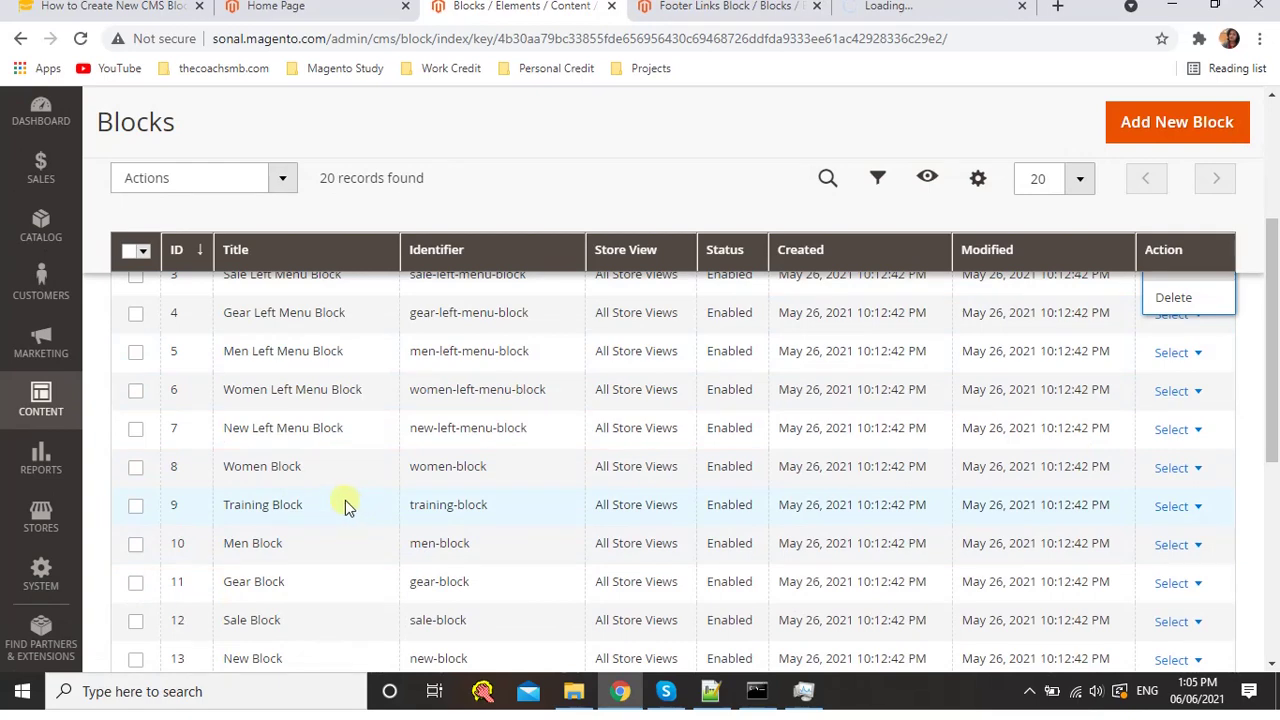
{"action": "scroll", "coordinate": [344, 507], "scroll_direction": "up", "scroll_amount": 3}
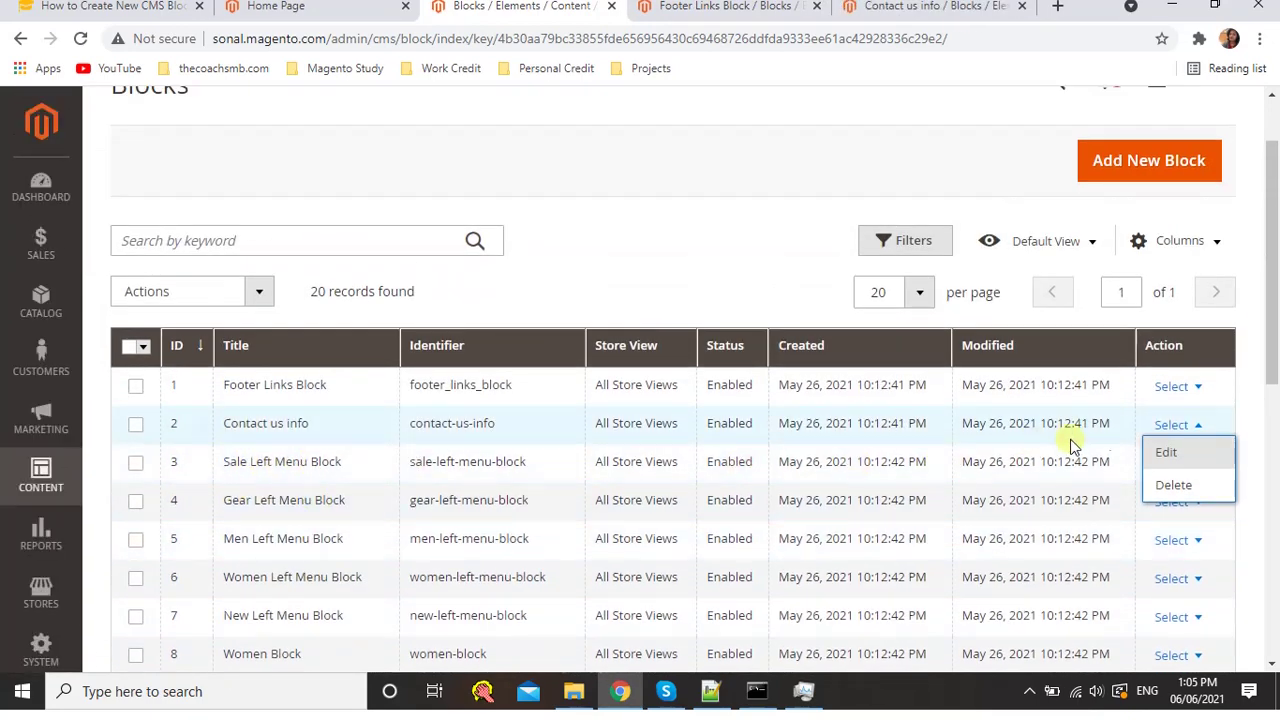
{"action": "left_click", "coordinate": [1244, 465]}
{"action": "left_click", "coordinate": [1198, 467]}
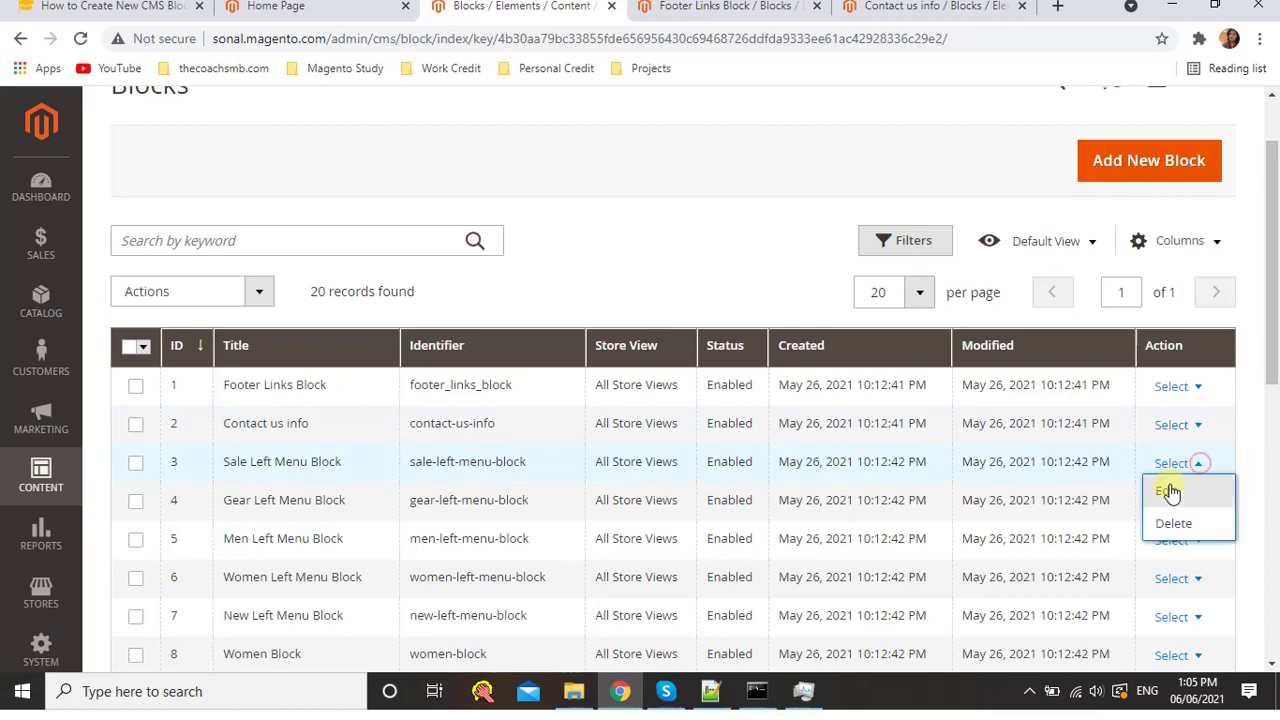
{"action": "right_click", "coordinate": [1166, 491]}
{"action": "left_click", "coordinate": [1147, 505]}
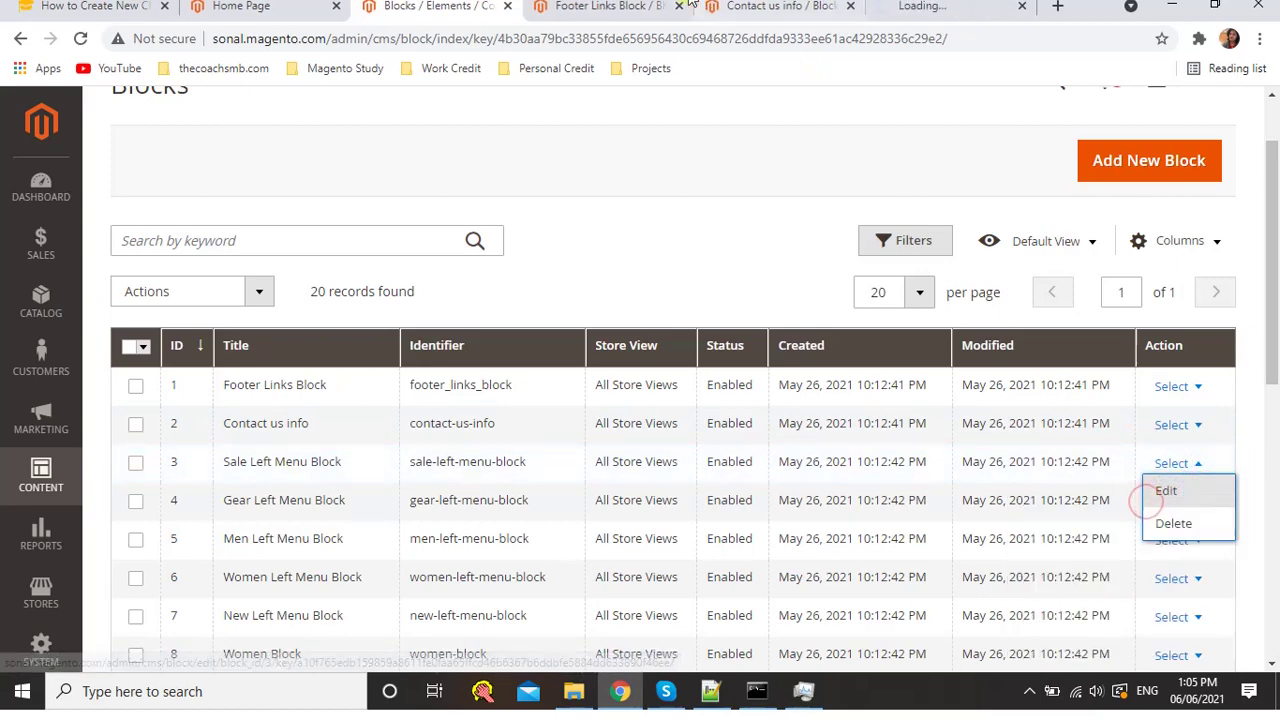
Compare the Footer Links Block's content with the links in the storefront home page's footer
{"action": "key", "text": "ctrl+Tab"}
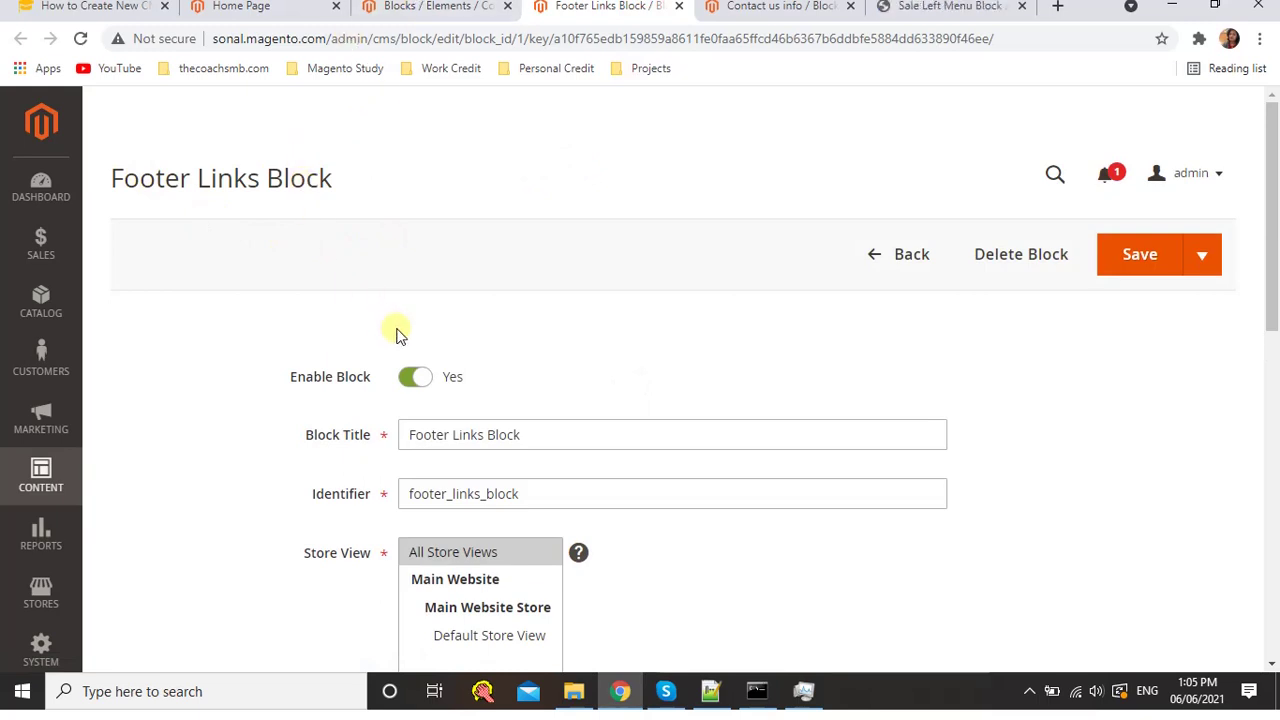
{"action": "scroll", "coordinate": [397, 334], "scroll_direction": "down", "scroll_amount": 4}
{"action": "scroll", "coordinate": [300, 447], "scroll_direction": "up", "scroll_amount": 1}
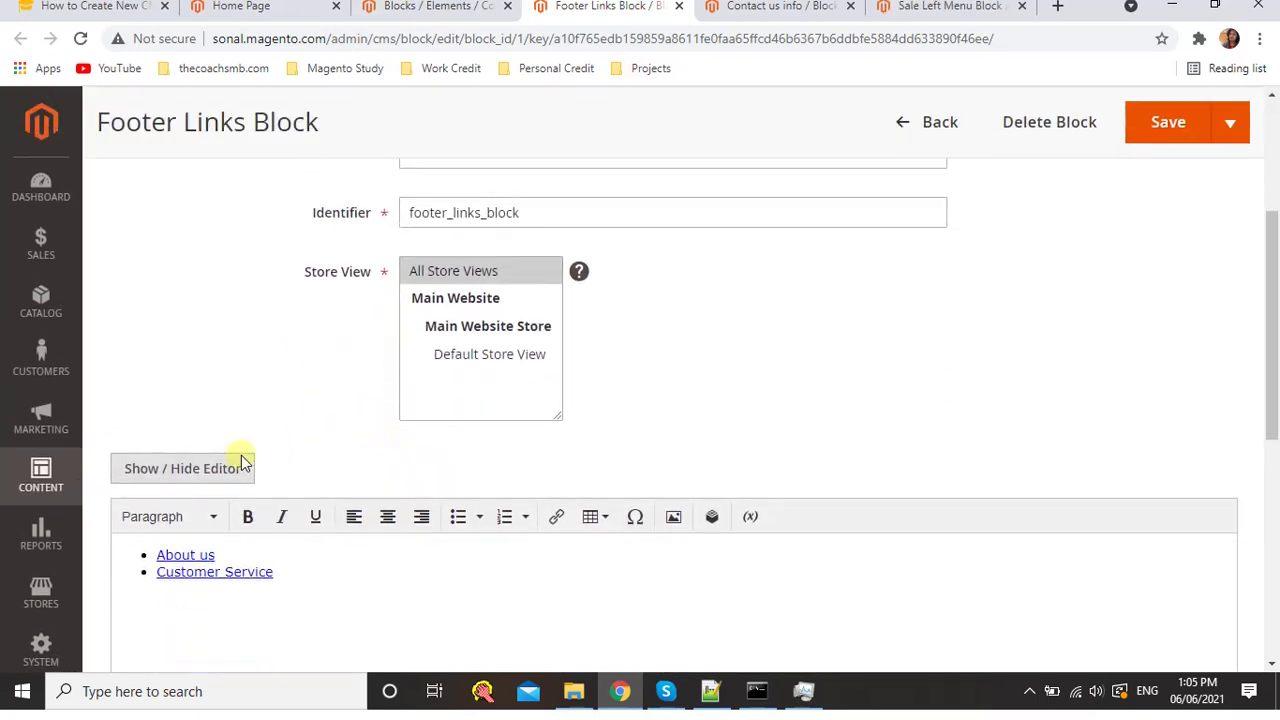
{"action": "scroll", "coordinate": [180, 530], "scroll_direction": "down", "scroll_amount": 1}
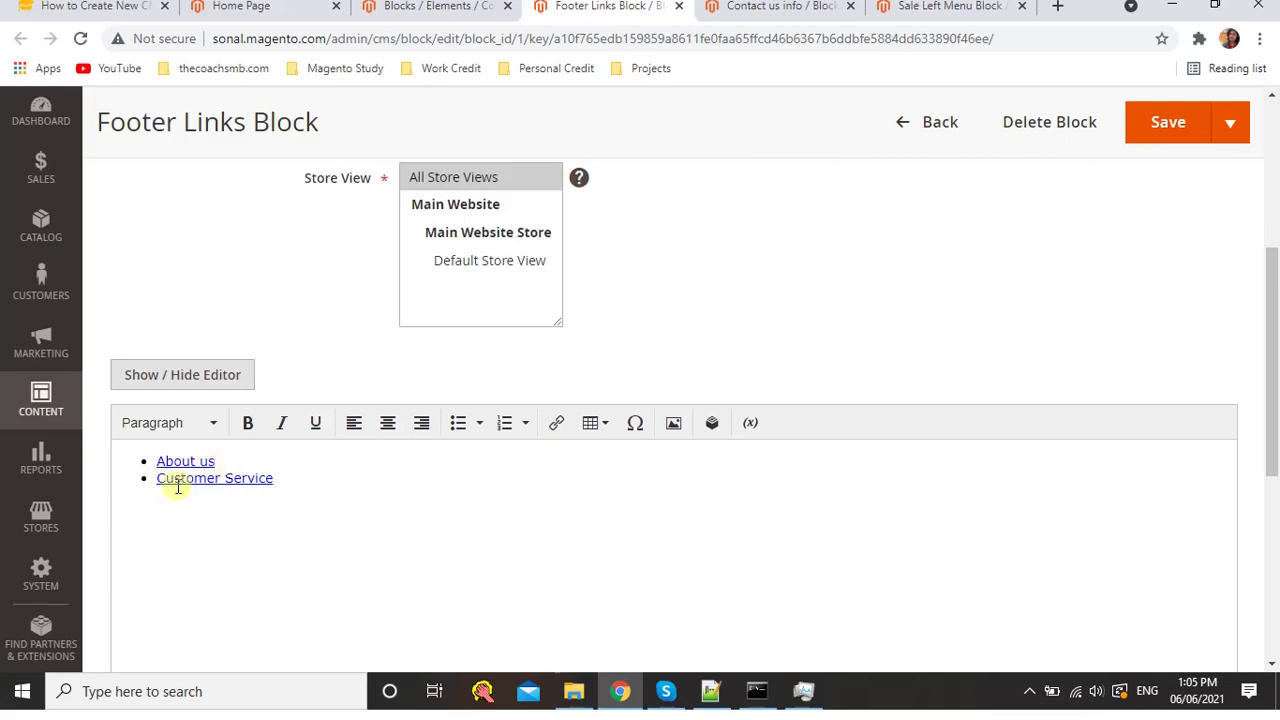
{"action": "left_click", "coordinate": [305, 18]}
{"action": "scroll", "coordinate": [468, 352], "scroll_direction": "down", "scroll_amount": 6}
{"action": "scroll", "coordinate": [468, 352], "scroll_direction": "down", "scroll_amount": 10}
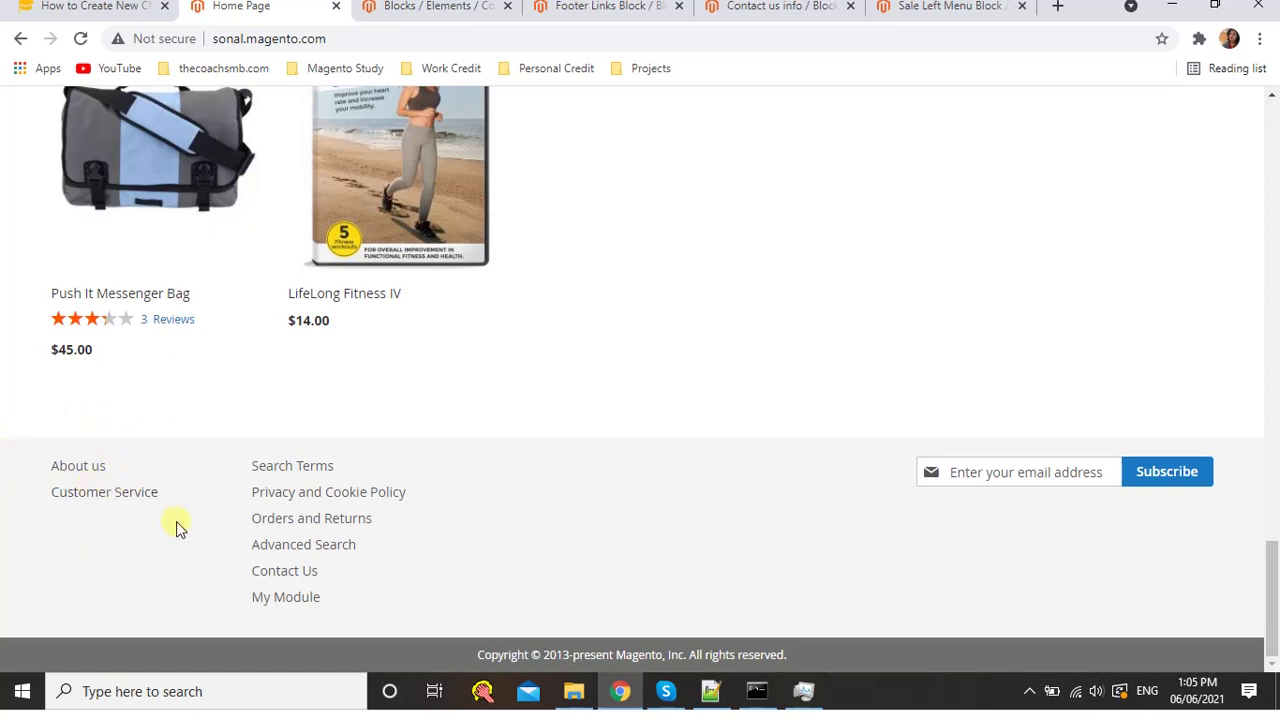
Try adding a bullet reading "dljgflfdjr" below Customer Service in the Footer Links Block's content, and delete it again
{"action": "left_click", "coordinate": [611, 6]}
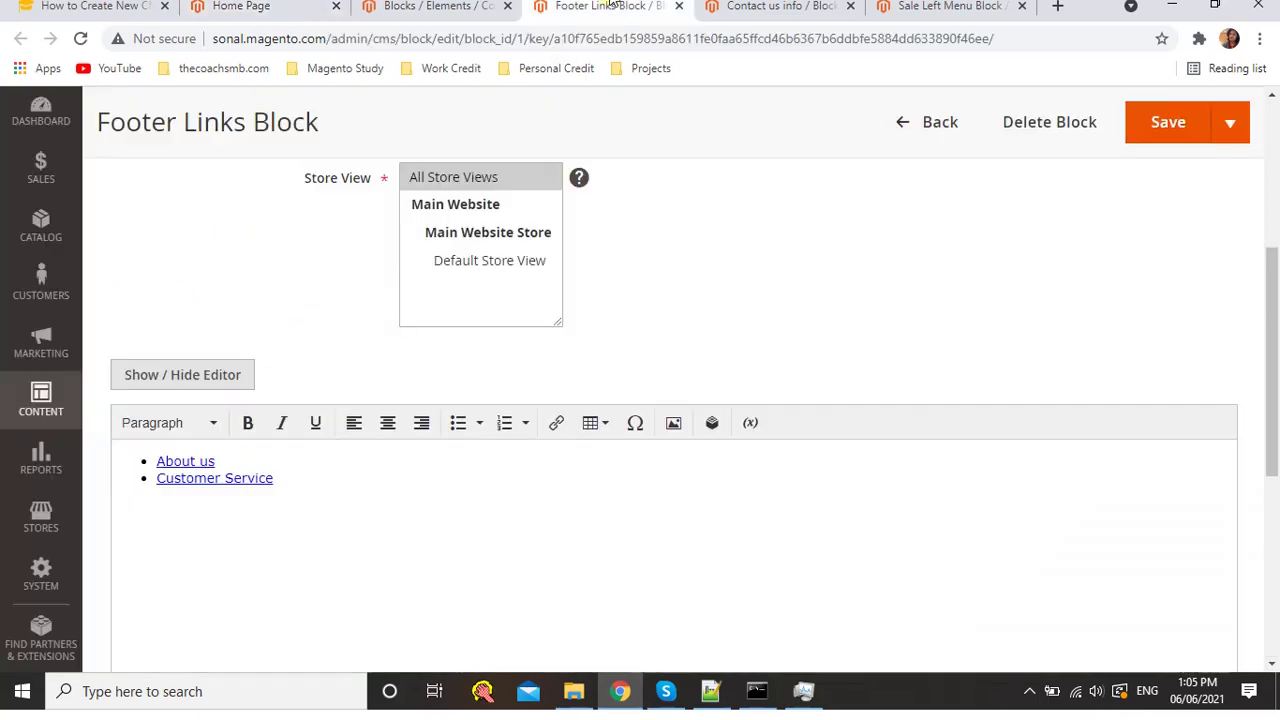
{"action": "left_click", "coordinate": [308, 480]}
{"action": "key", "text": "Return"}
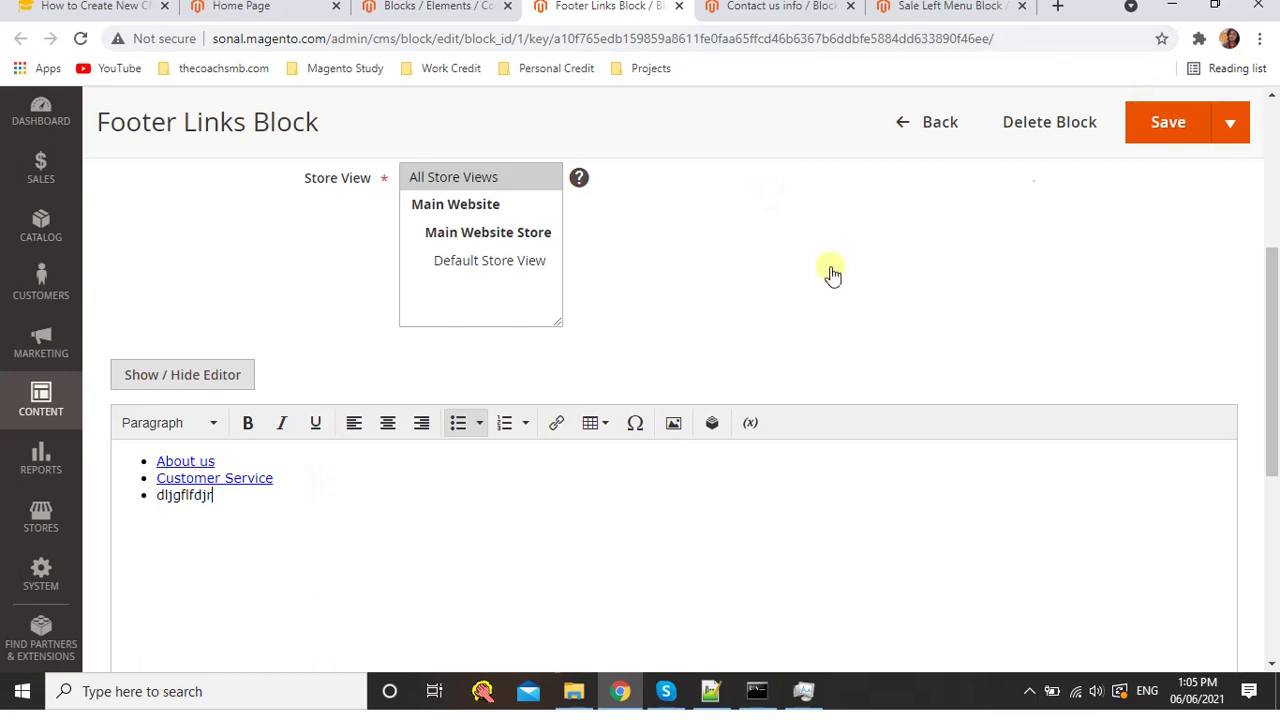
{"action": "key", "text": "shift+Home"}
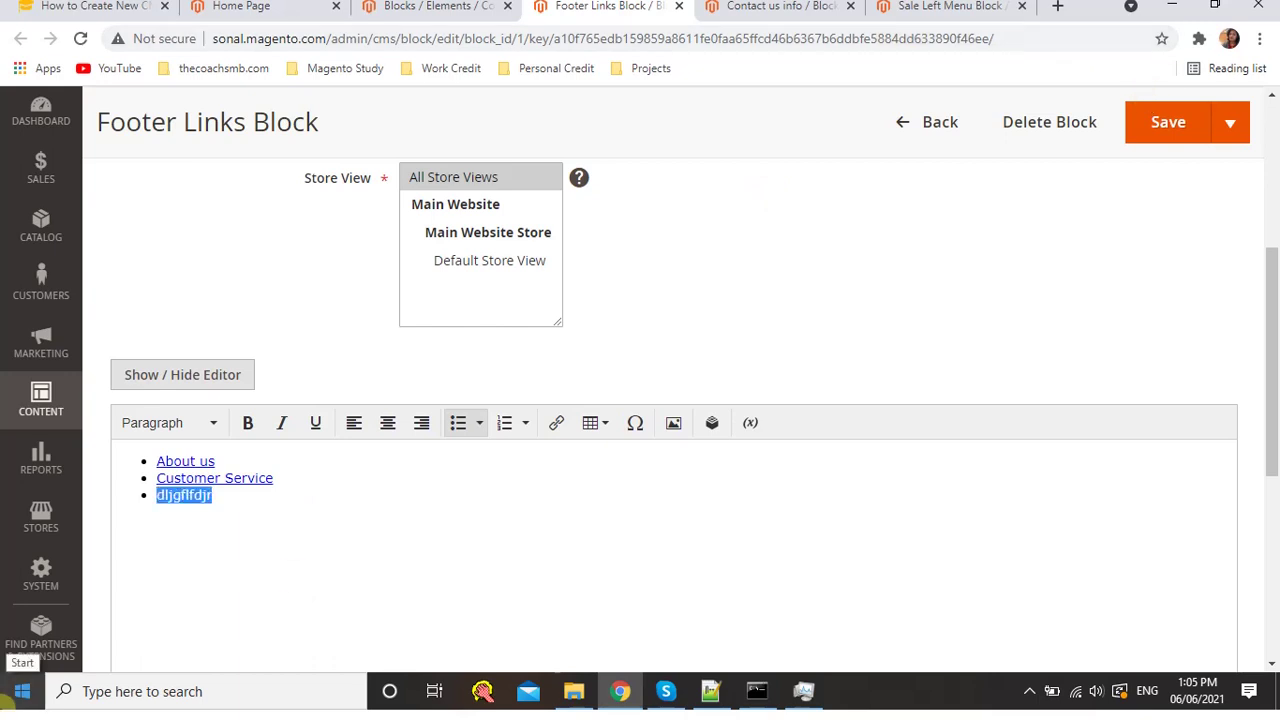
{"action": "key", "text": "BackSpace"}
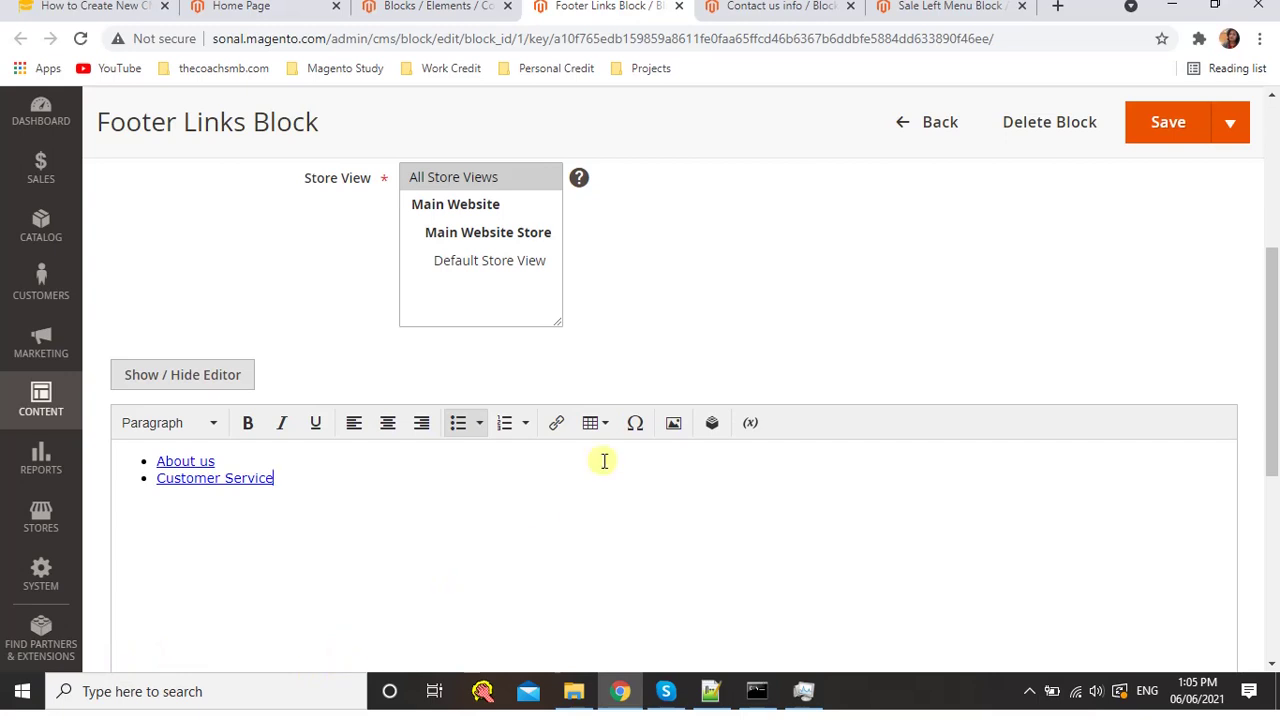
{"action": "left_click", "coordinate": [280, 497]}
Check the storefront's footer links again and close the Footer Links Block page
{"action": "left_click", "coordinate": [262, 6]}
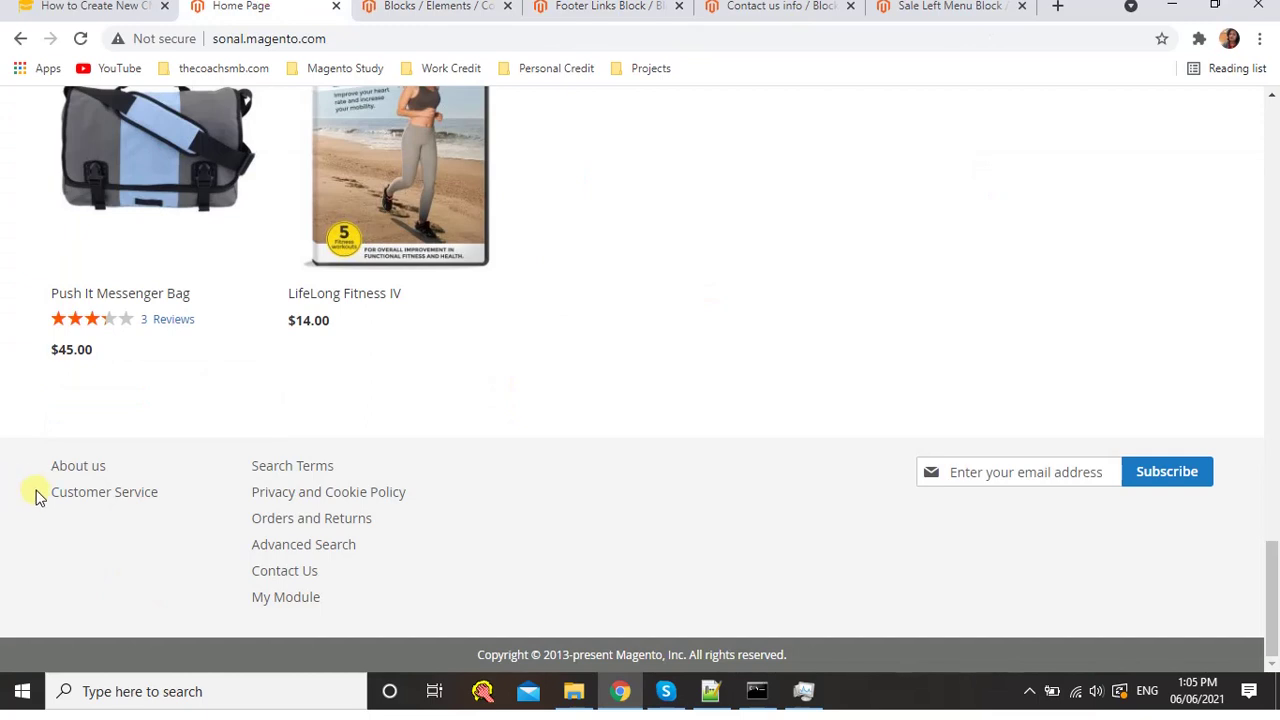
{"action": "left_click", "coordinate": [660, 6]}
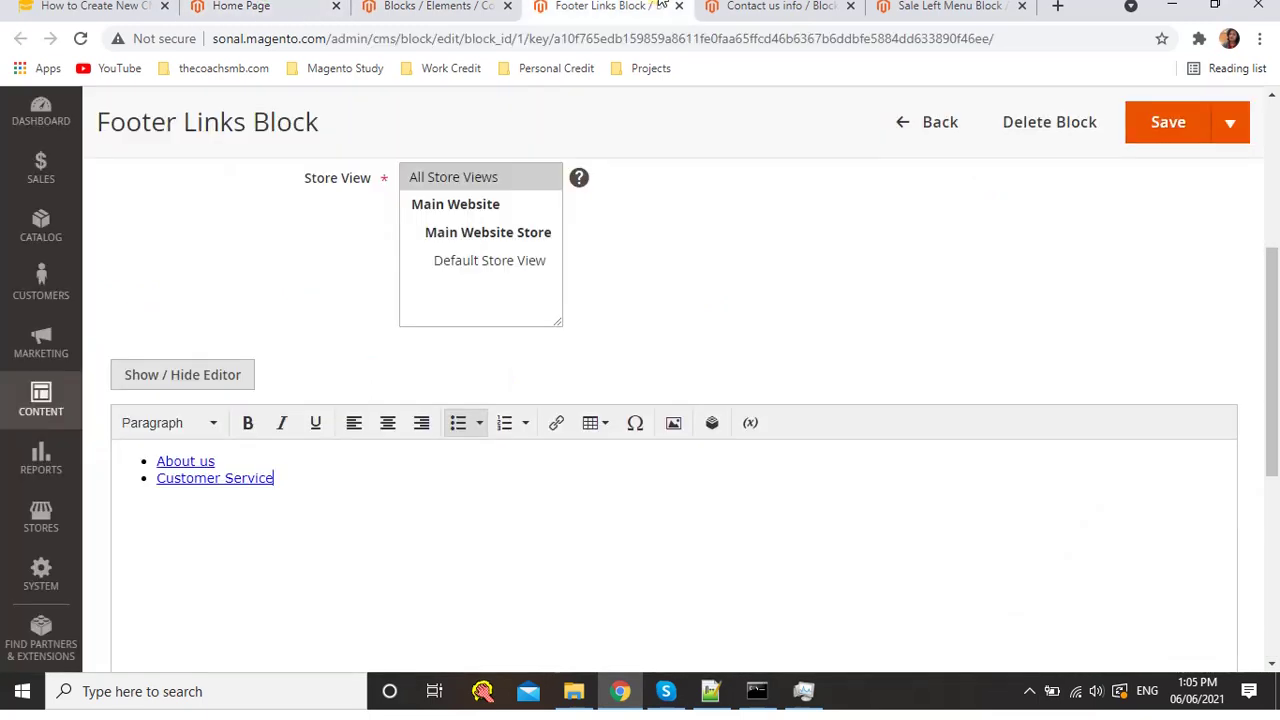
{"action": "left_click", "coordinate": [678, 6]}
Examine the settings and the full text content of the Contact us info block
{"action": "scroll", "coordinate": [540, 280], "scroll_direction": "down", "scroll_amount": 1}
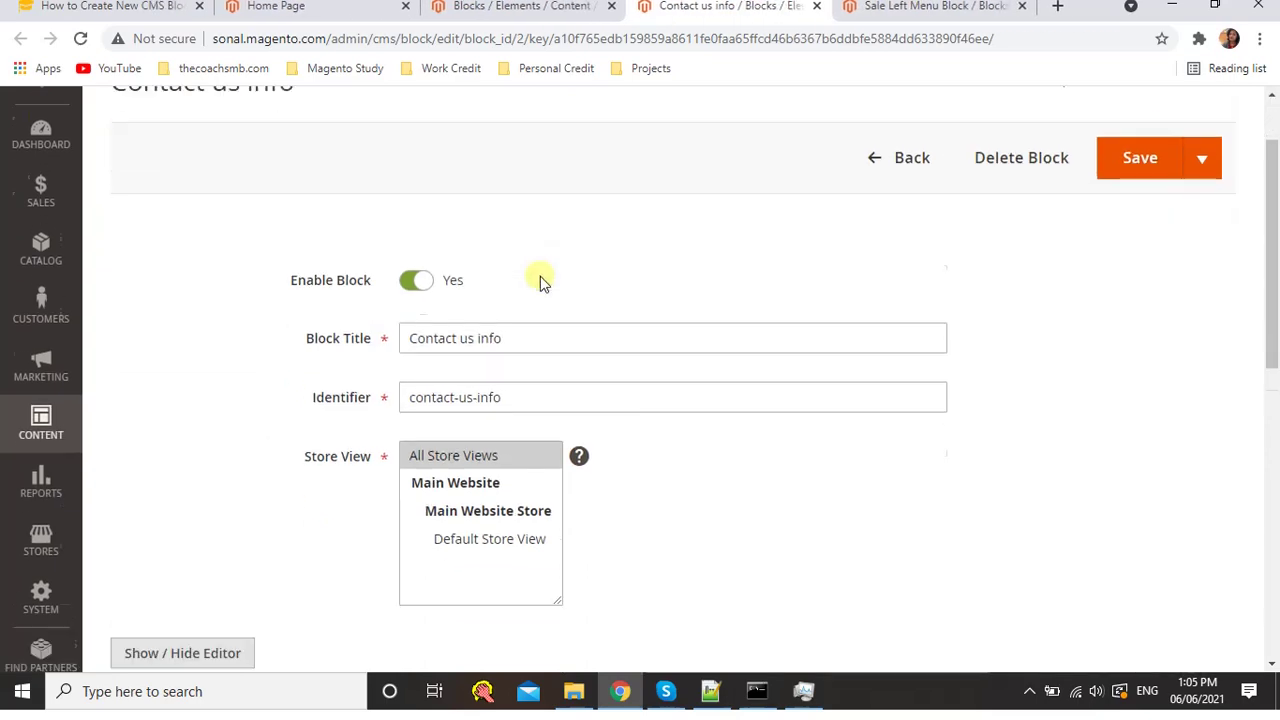
{"action": "scroll", "coordinate": [540, 282], "scroll_direction": "down", "scroll_amount": 2}
{"action": "scroll", "coordinate": [330, 470], "scroll_direction": "down", "scroll_amount": 2}
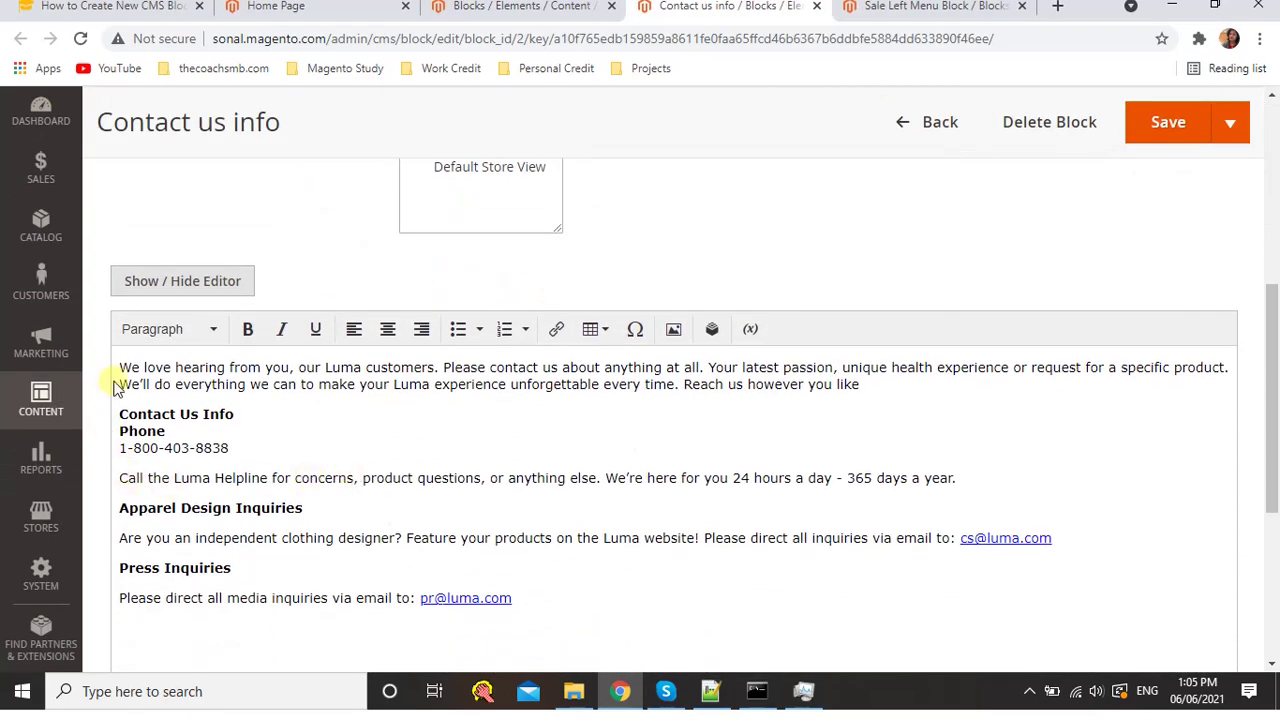
{"action": "left_click_drag", "start_coordinate": [123, 366], "coordinate": [1046, 574]}
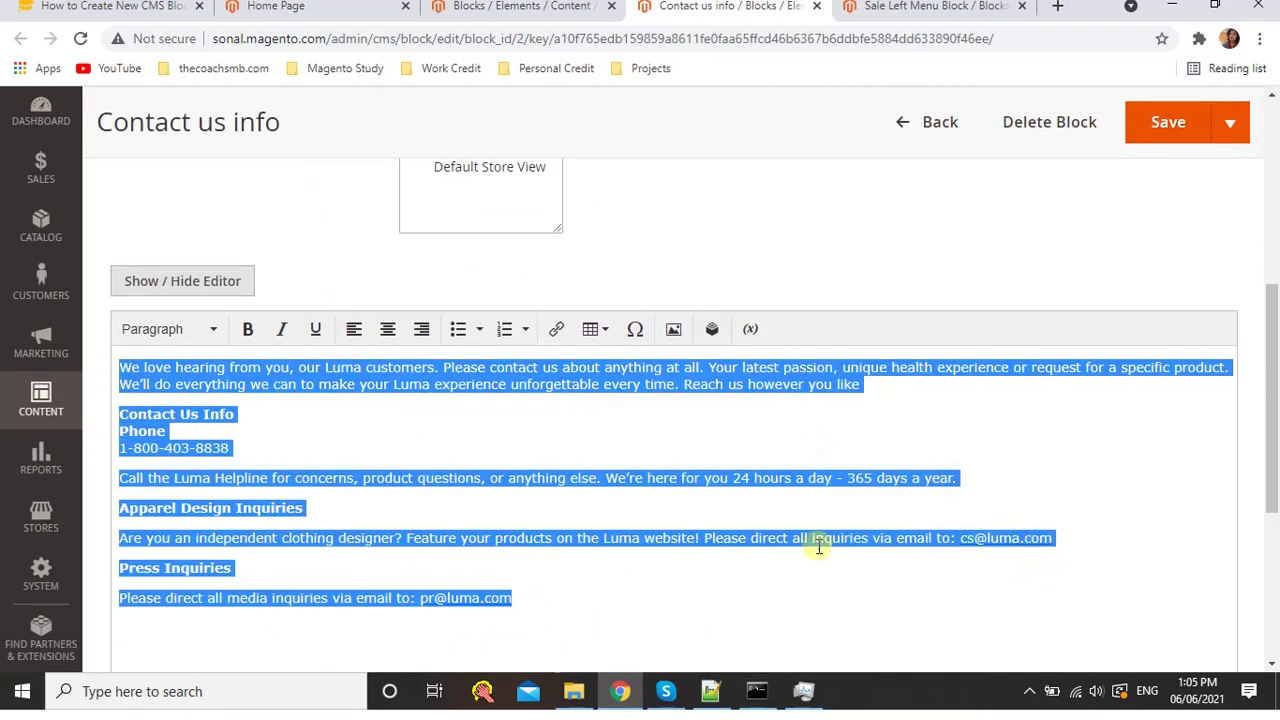
{"action": "scroll", "coordinate": [760, 540], "scroll_direction": "down", "scroll_amount": 2}
{"action": "left_click", "coordinate": [607, 422]}
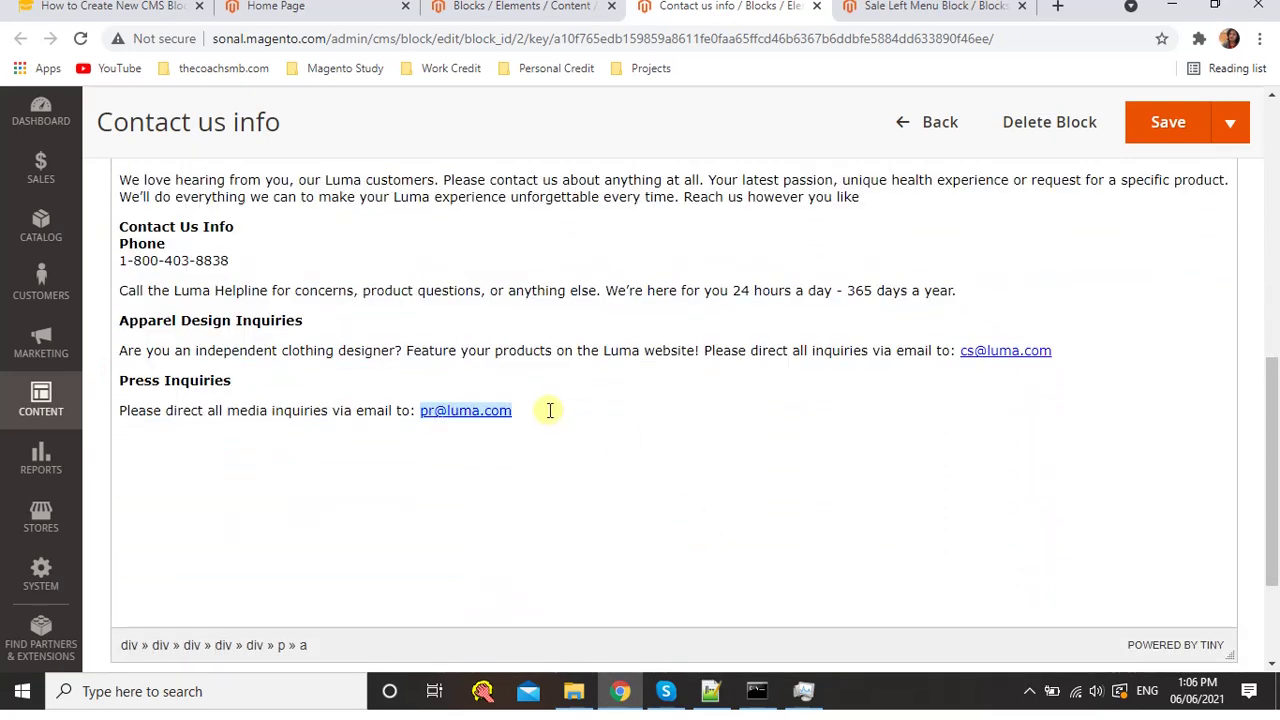
Open the storefront's Contact Us page from the footer and compare its text with the Contact us info block's content
{"action": "scroll", "coordinate": [550, 410], "scroll_direction": "up", "scroll_amount": 1}
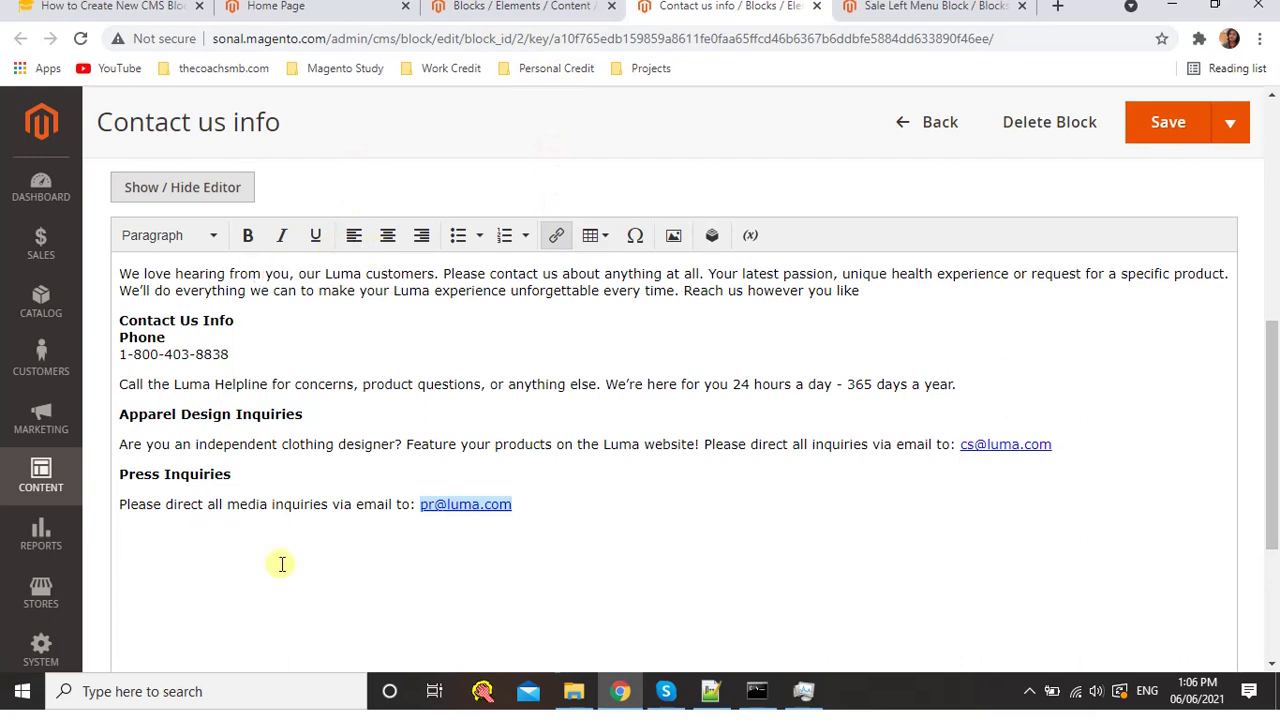
{"action": "left_click", "coordinate": [300, 6]}
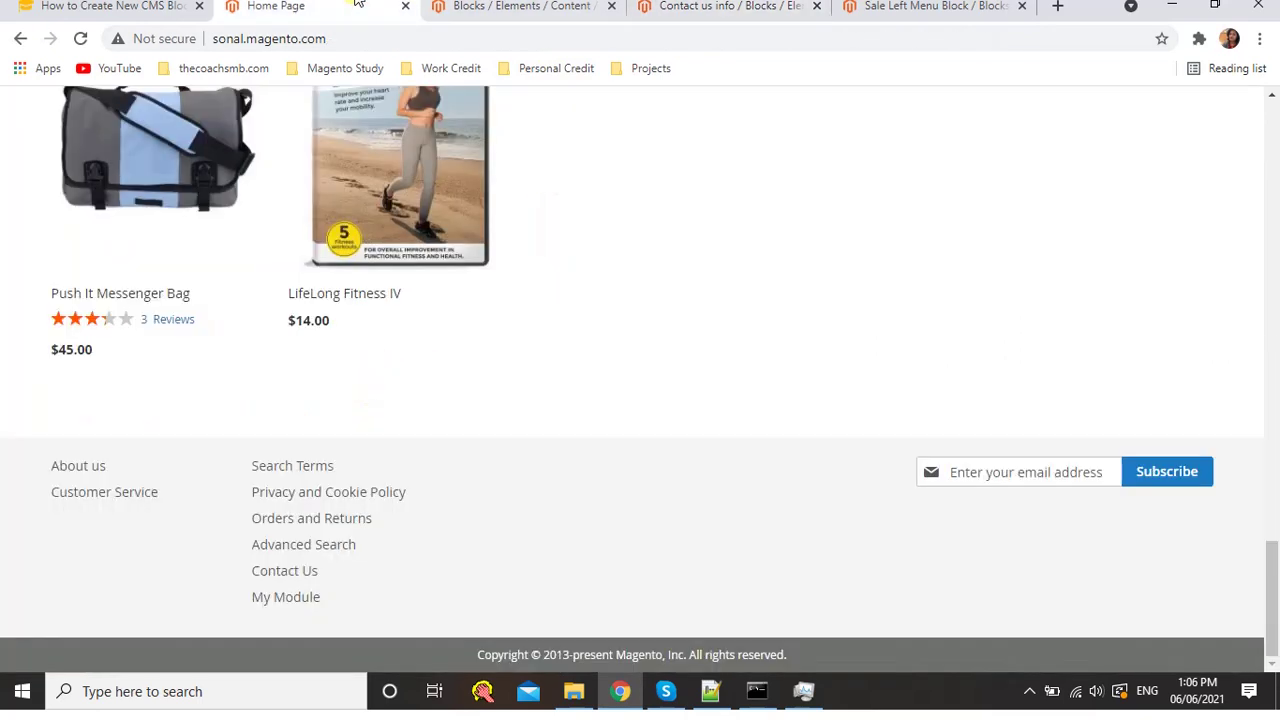
{"action": "left_click", "coordinate": [258, 574]}
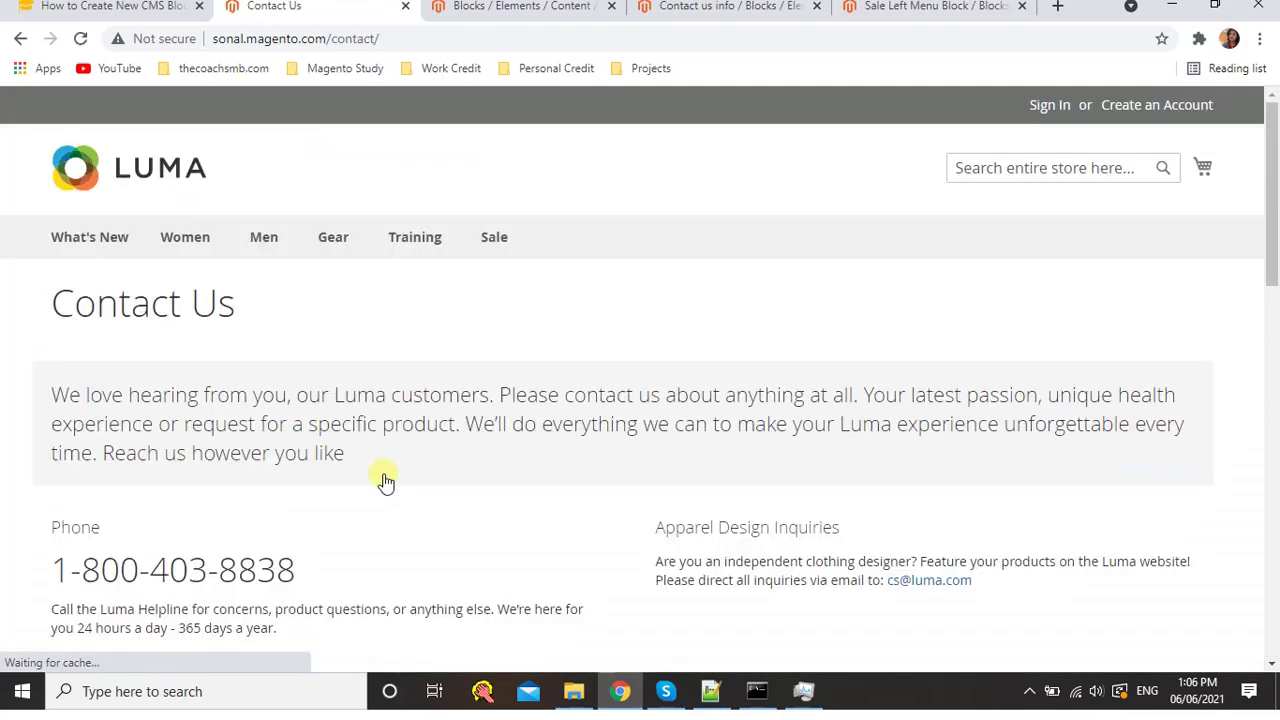
{"action": "scroll", "coordinate": [385, 482], "scroll_direction": "down", "scroll_amount": 2}
{"action": "left_click", "coordinate": [725, 6]}
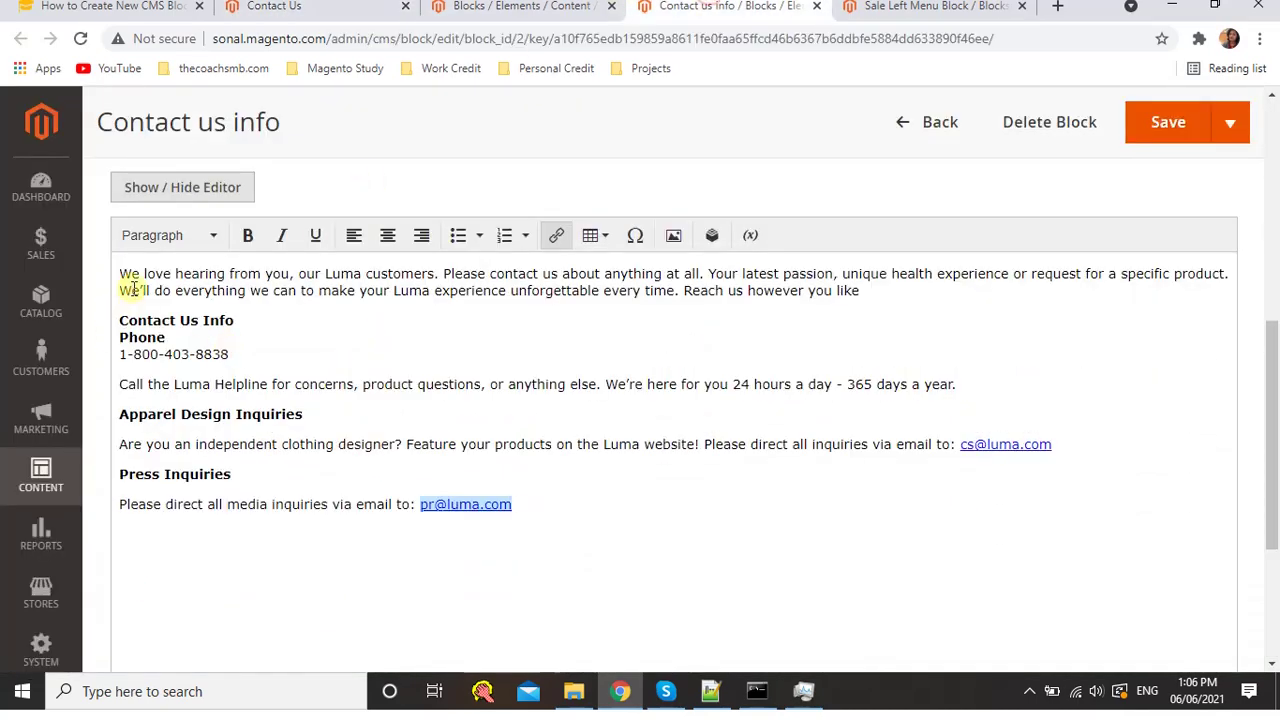
{"action": "left_click", "coordinate": [300, 8]}
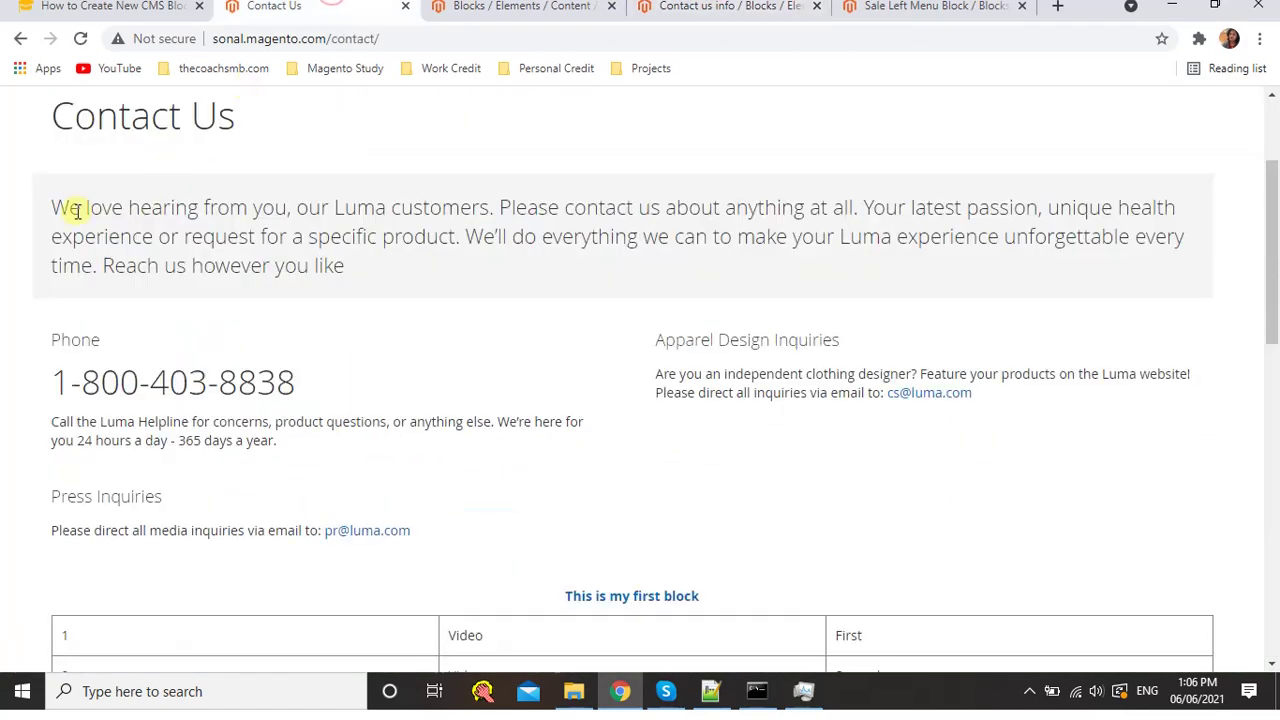
{"action": "left_click_drag", "start_coordinate": [53, 207], "coordinate": [481, 532]}
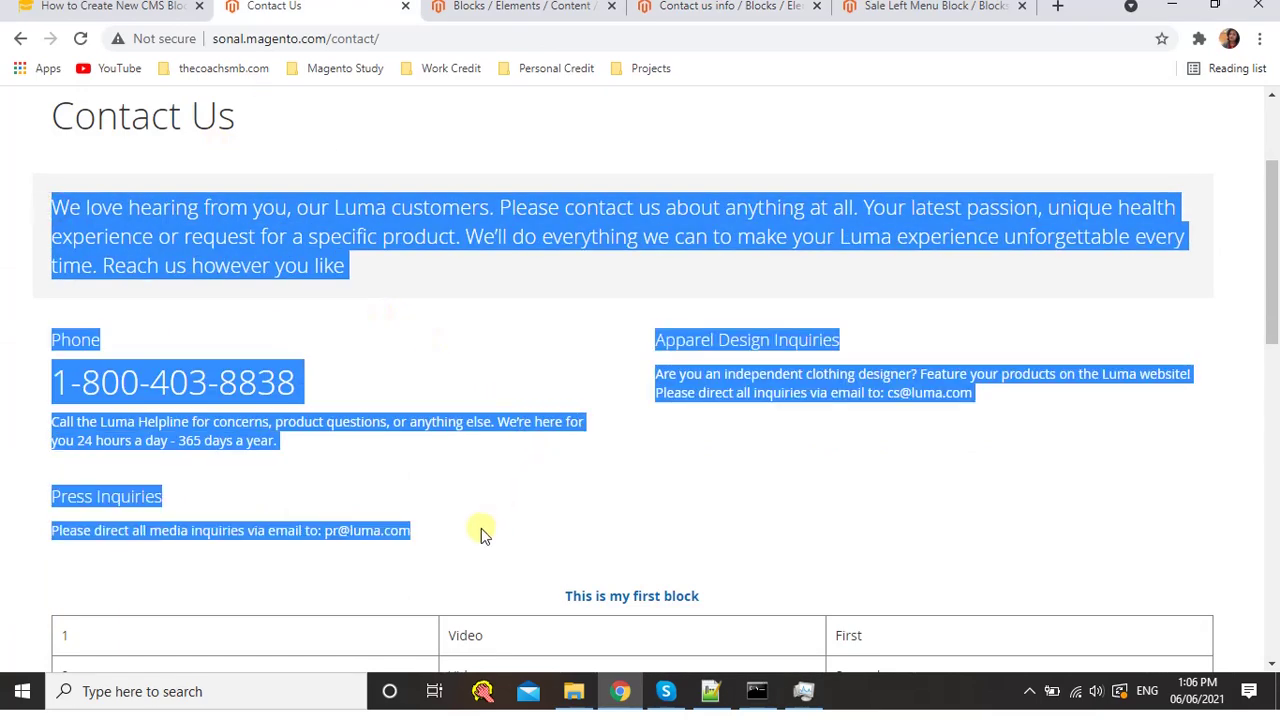
{"action": "scroll", "coordinate": [481, 528], "scroll_direction": "up", "scroll_amount": 1}
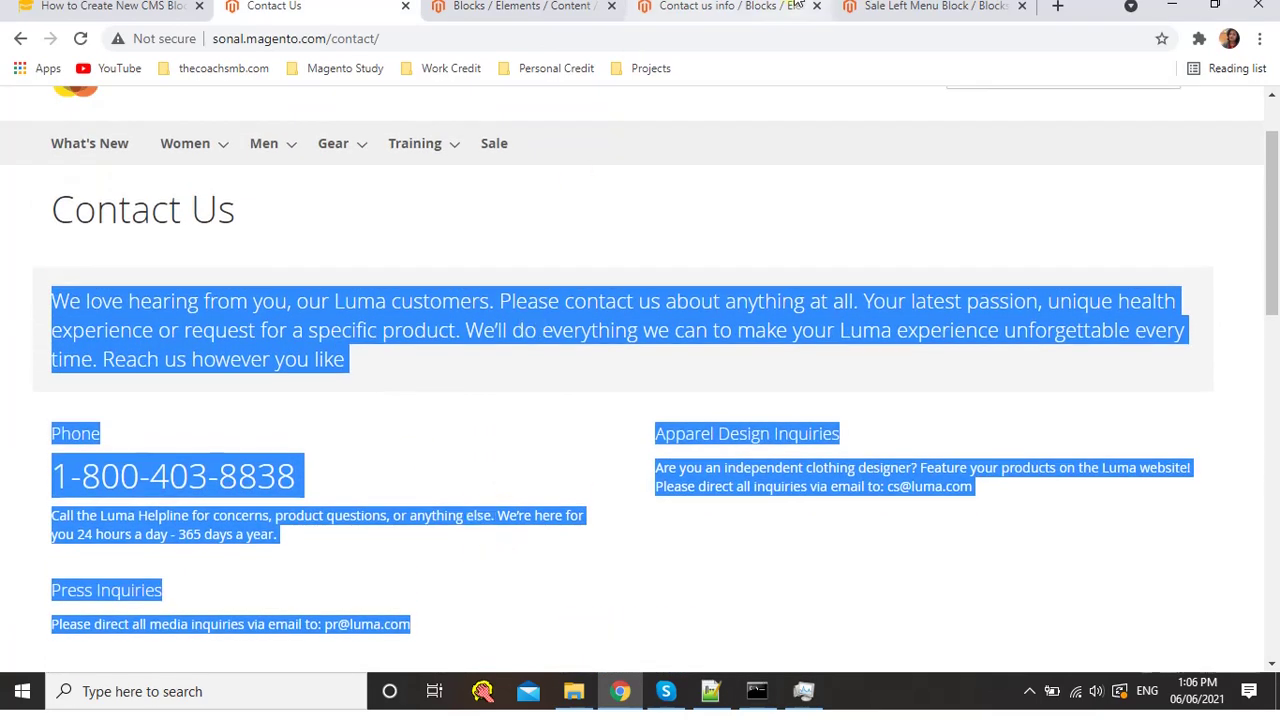
{"action": "left_click", "coordinate": [692, 5]}
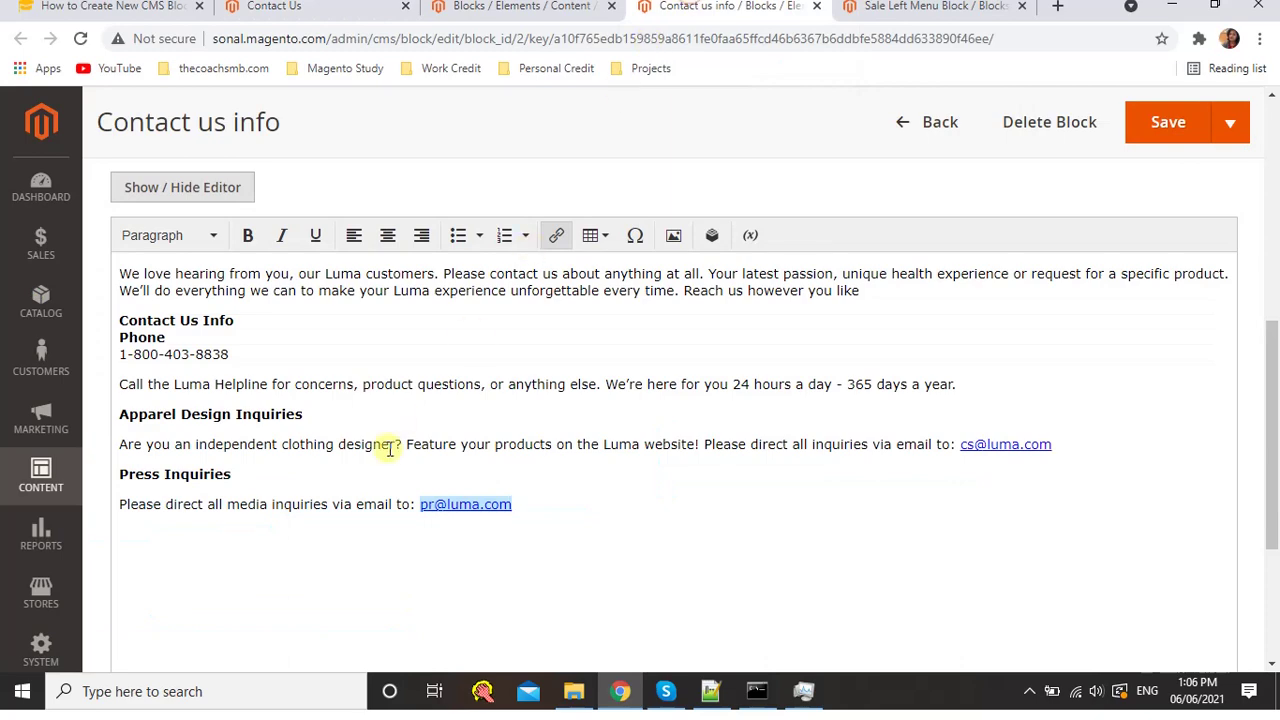
Return from the Contact us info block to the block list and start a new block
{"action": "scroll", "coordinate": [814, 365], "scroll_direction": "up", "scroll_amount": 2}
{"action": "left_click", "coordinate": [940, 134]}
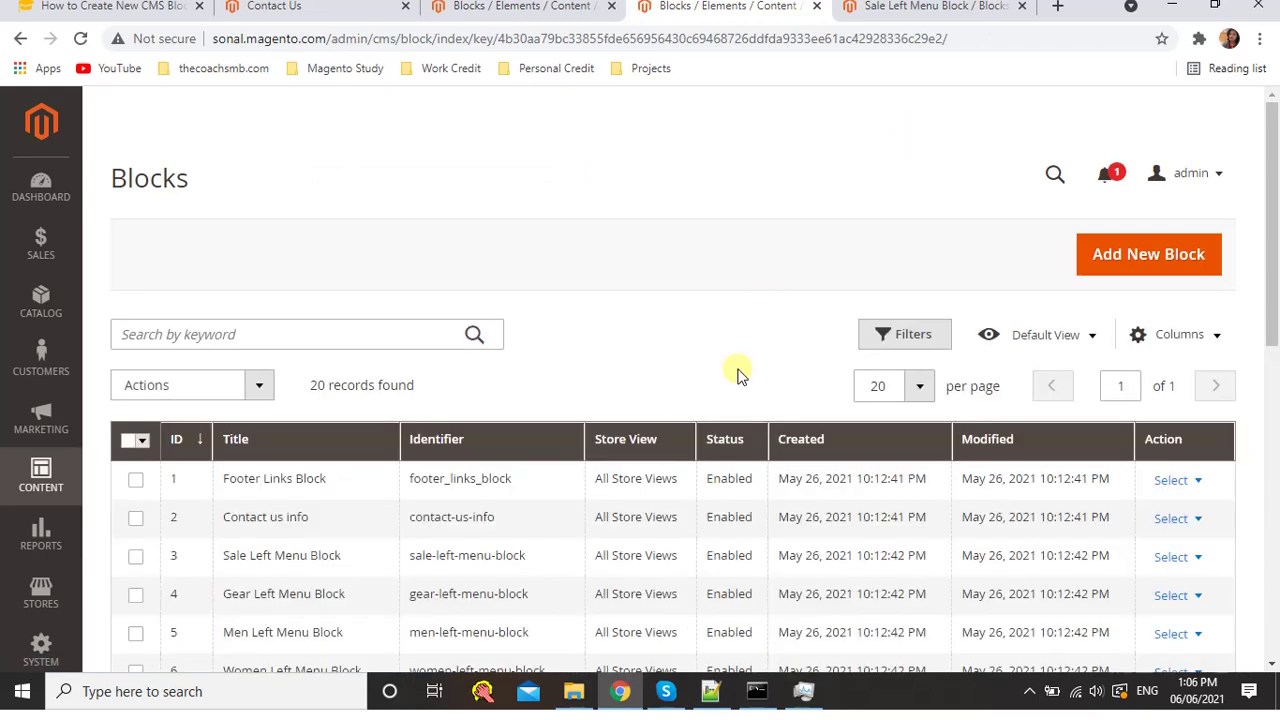
{"action": "left_click", "coordinate": [1145, 254]}
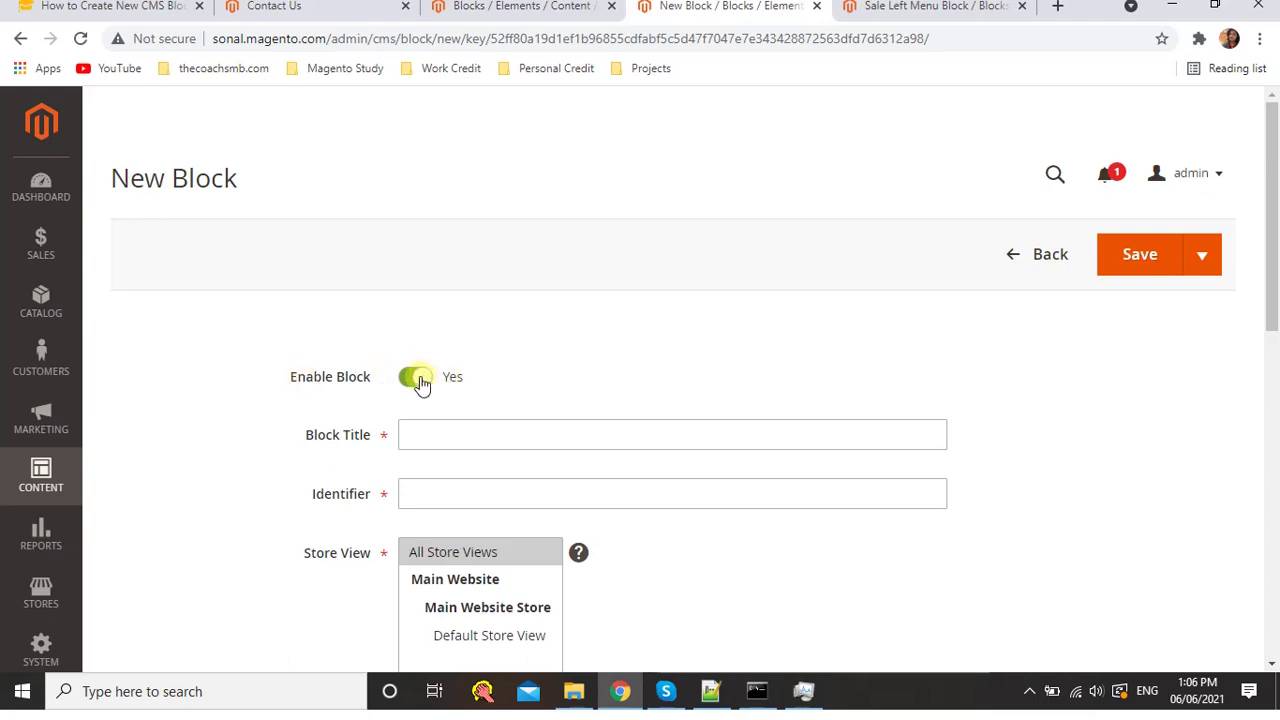
Set the new block's title to "My first block" and its identifier to my_first_block
{"action": "left_click", "coordinate": [424, 434]}
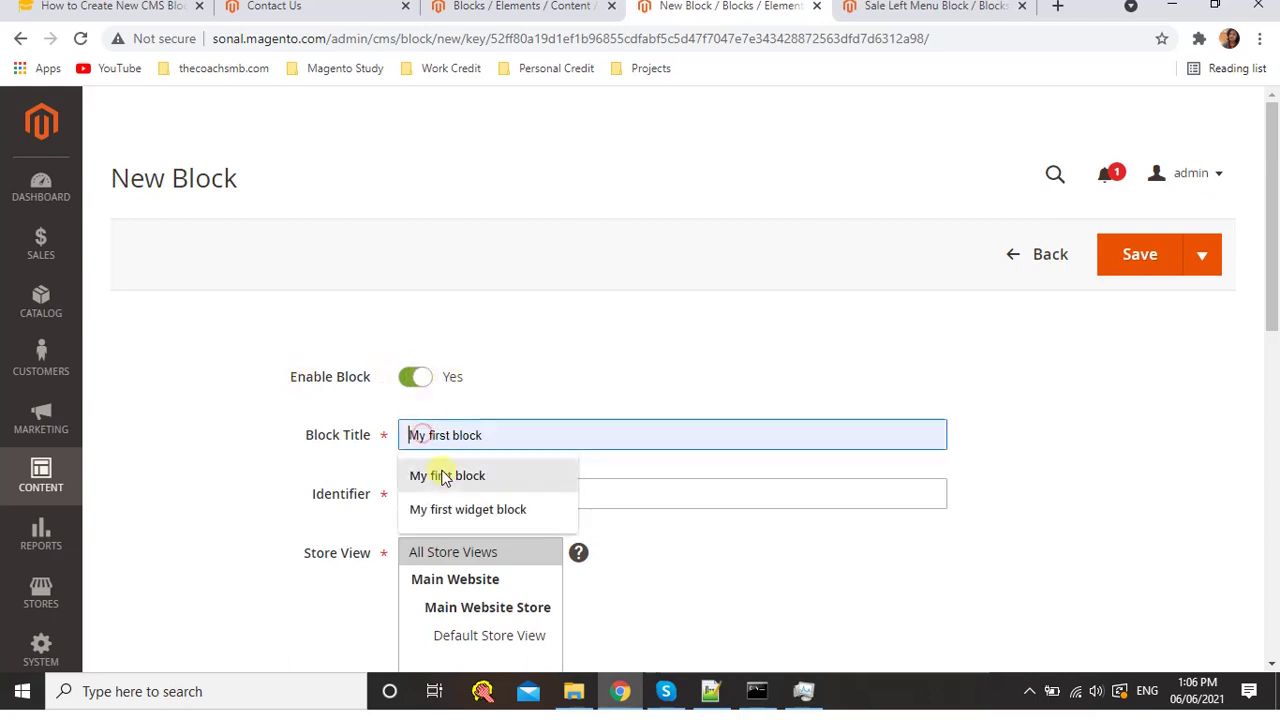
{"action": "left_click", "coordinate": [434, 474]}
{"action": "left_click", "coordinate": [448, 490]}
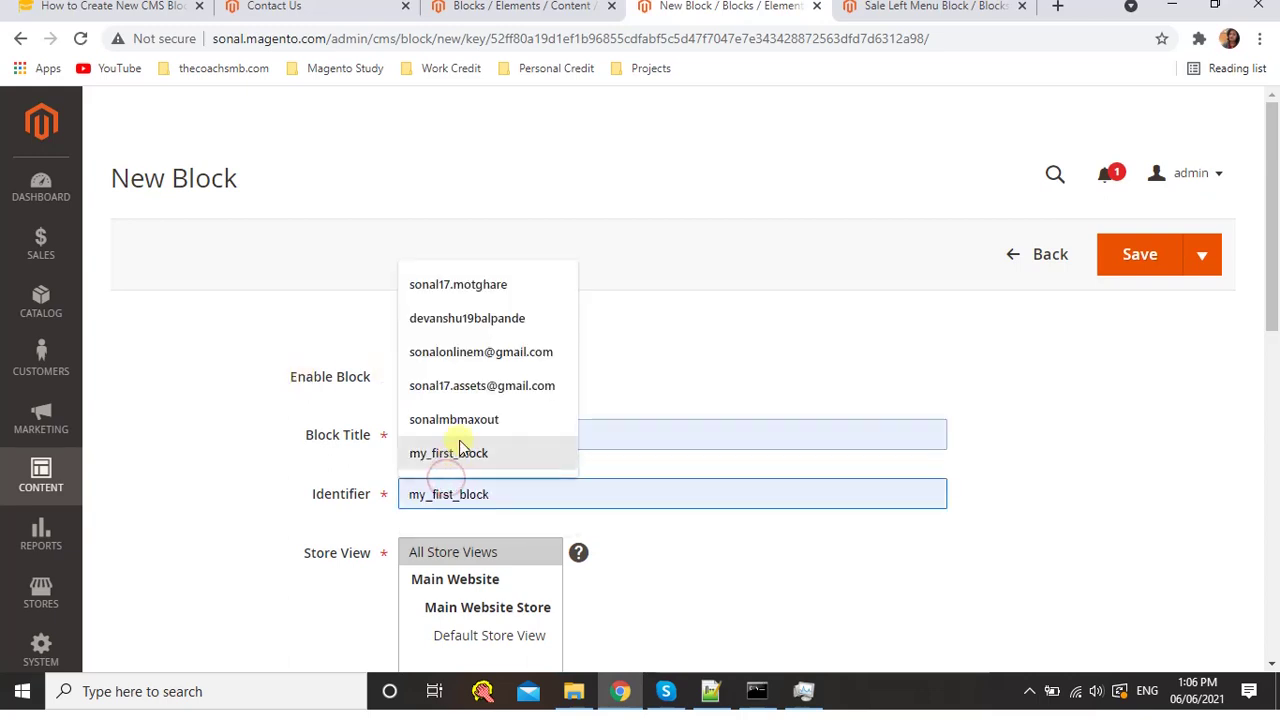
{"action": "left_click", "coordinate": [455, 452]}
{"action": "left_click_drag", "start_coordinate": [524, 497], "coordinate": [422, 493]}
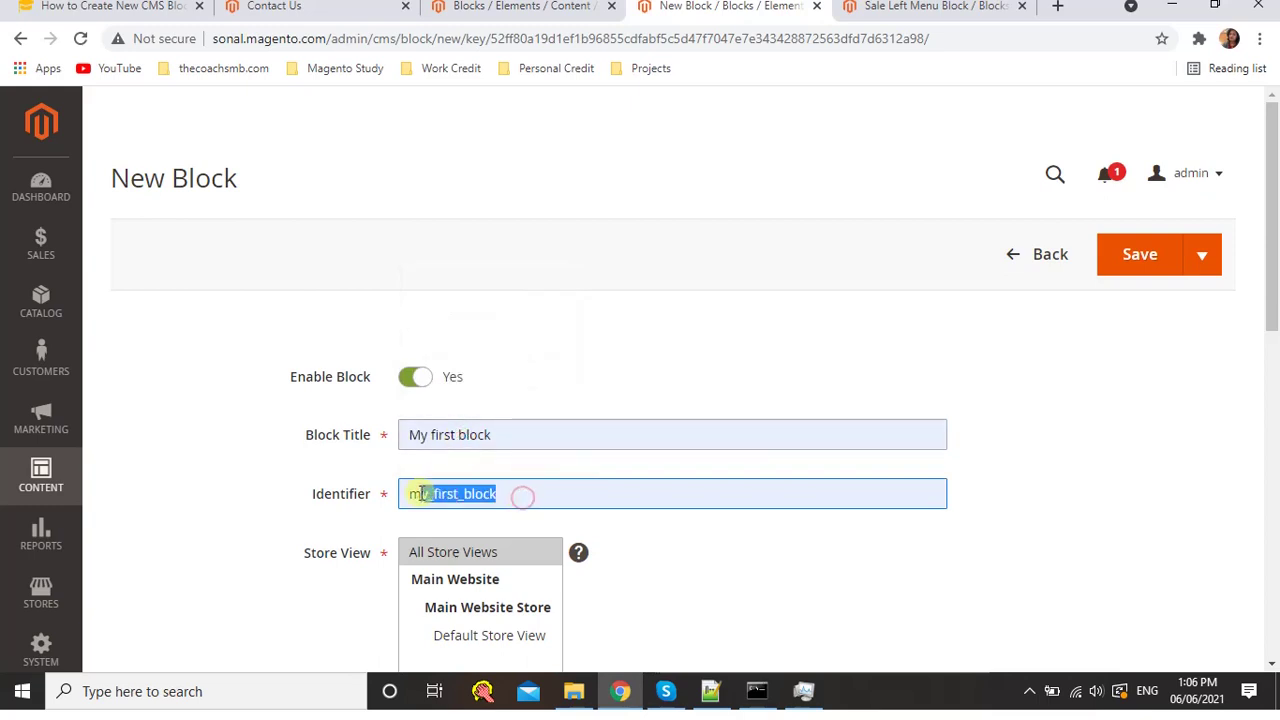
{"action": "left_click", "coordinate": [994, 423]}
{"action": "scroll", "coordinate": [994, 423], "scroll_direction": "down", "scroll_amount": 2}
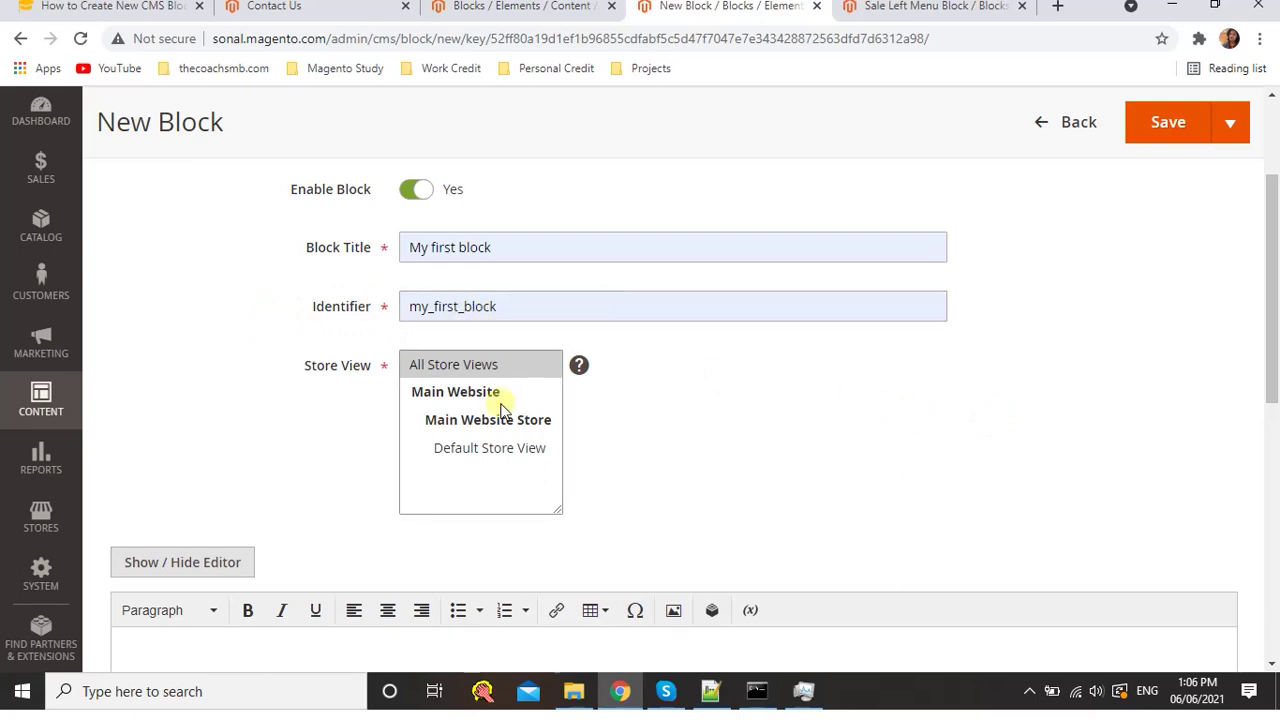
{"action": "left_click_drag", "start_coordinate": [499, 307], "coordinate": [380, 314]}
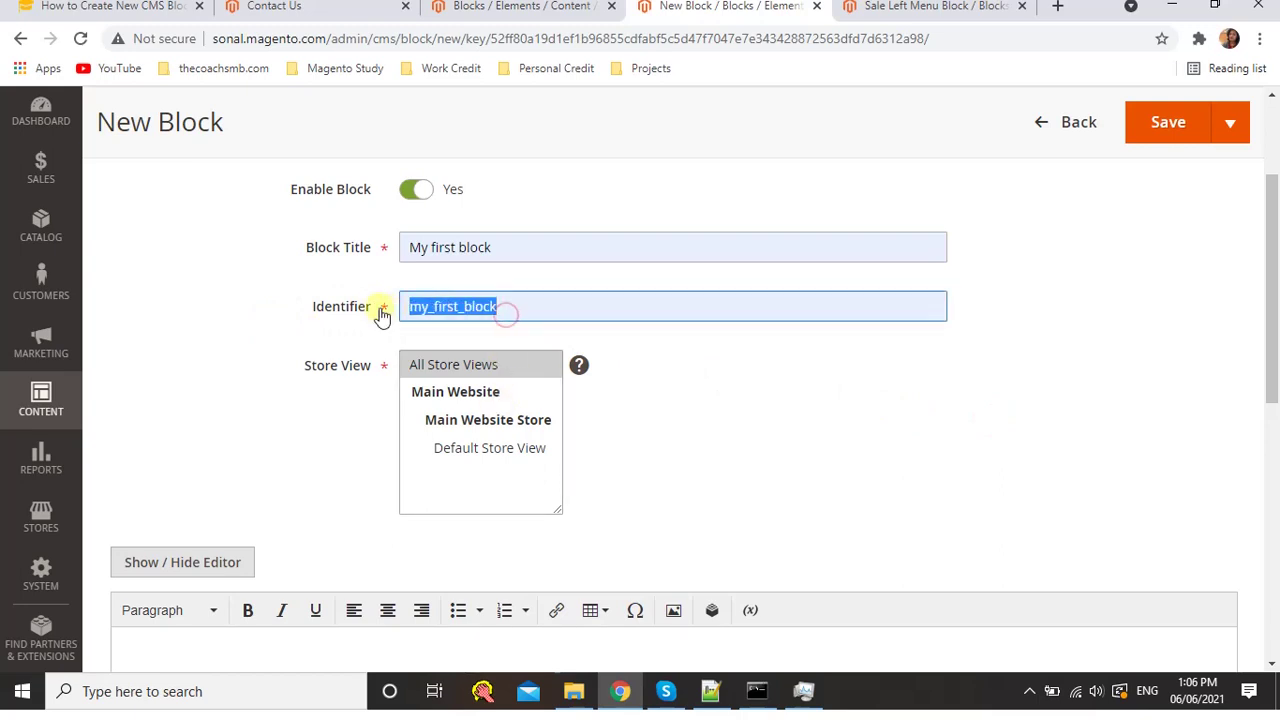
{"action": "left_click", "coordinate": [686, 376]}
Enter "This is my first Block." as the block's content and check its HTML source
{"action": "scroll", "coordinate": [591, 420], "scroll_direction": "down", "scroll_amount": 3}
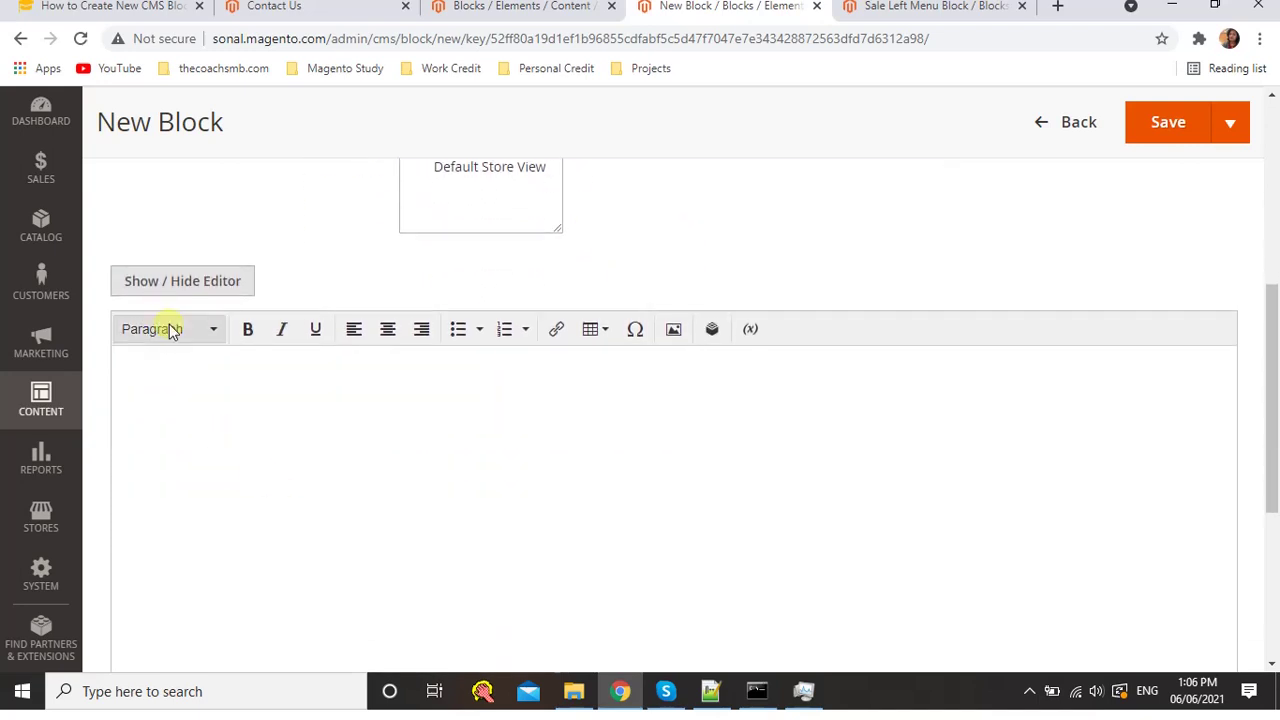
{"action": "left_click", "coordinate": [168, 404]}
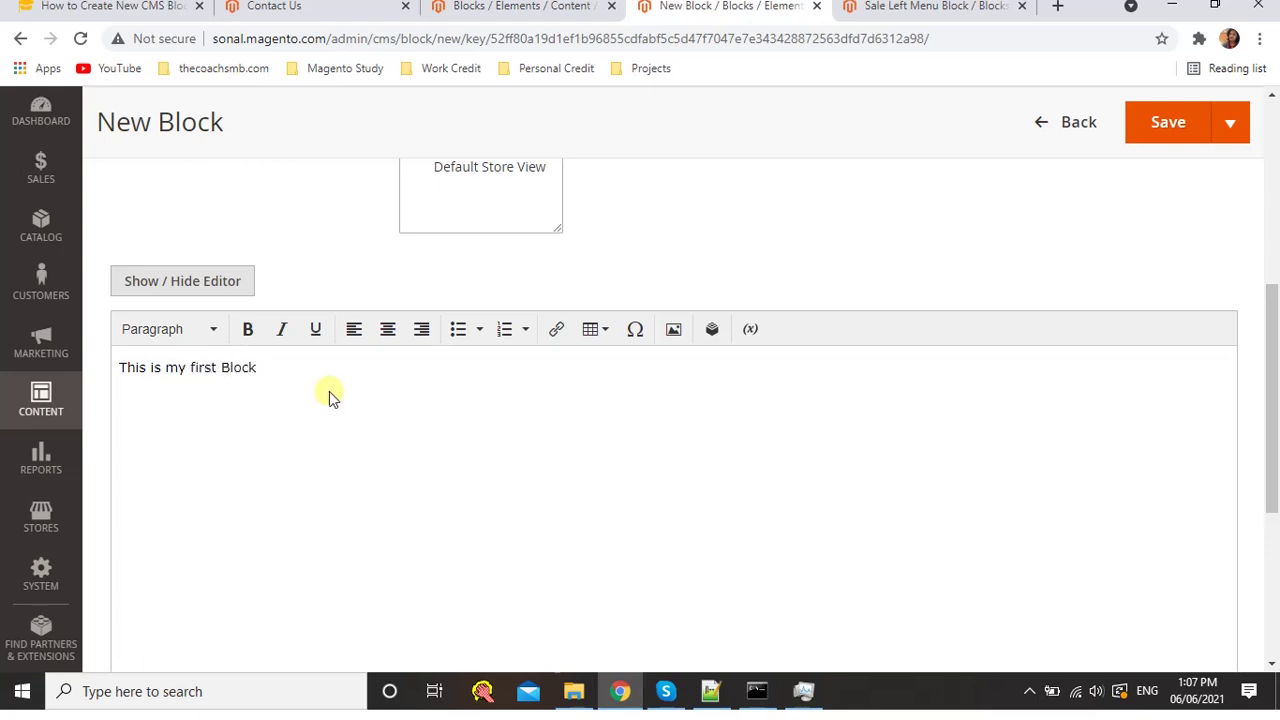
{"action": "triple_click", "coordinate": [272, 369]}
{"action": "left_click", "coordinate": [272, 369]}
{"action": "left_click", "coordinate": [210, 279]}
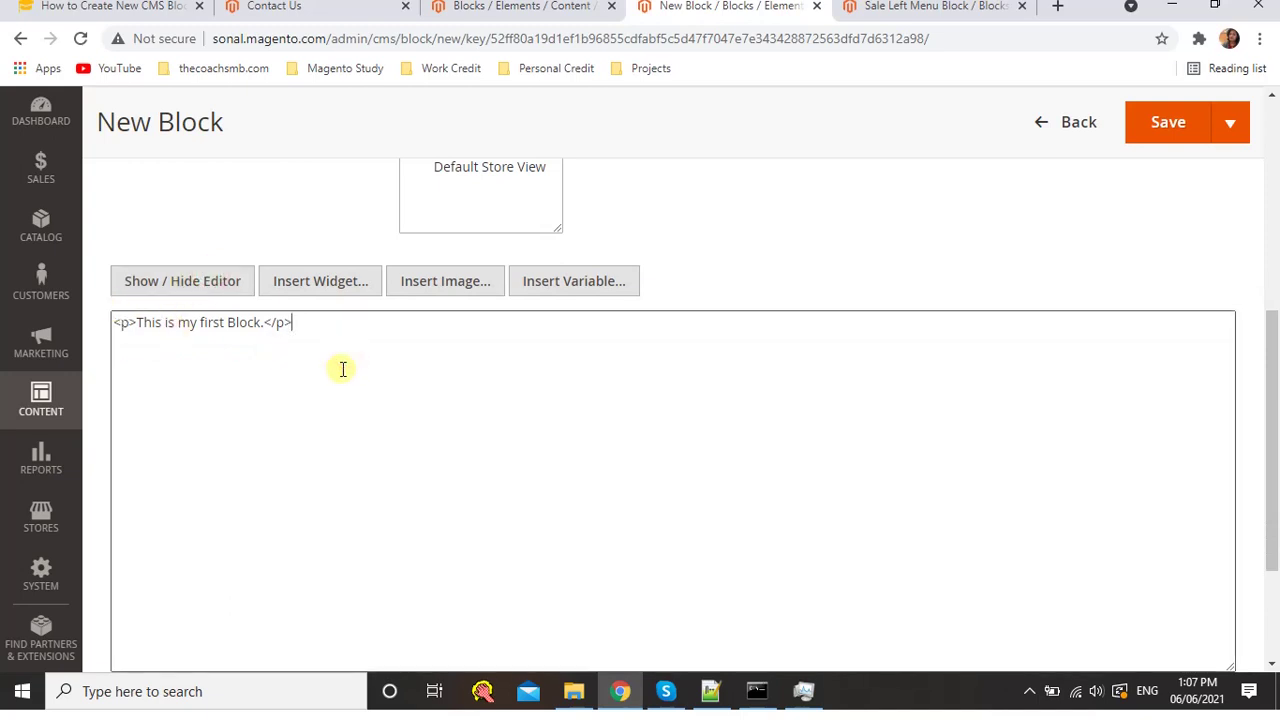
{"action": "left_click", "coordinate": [167, 281]}
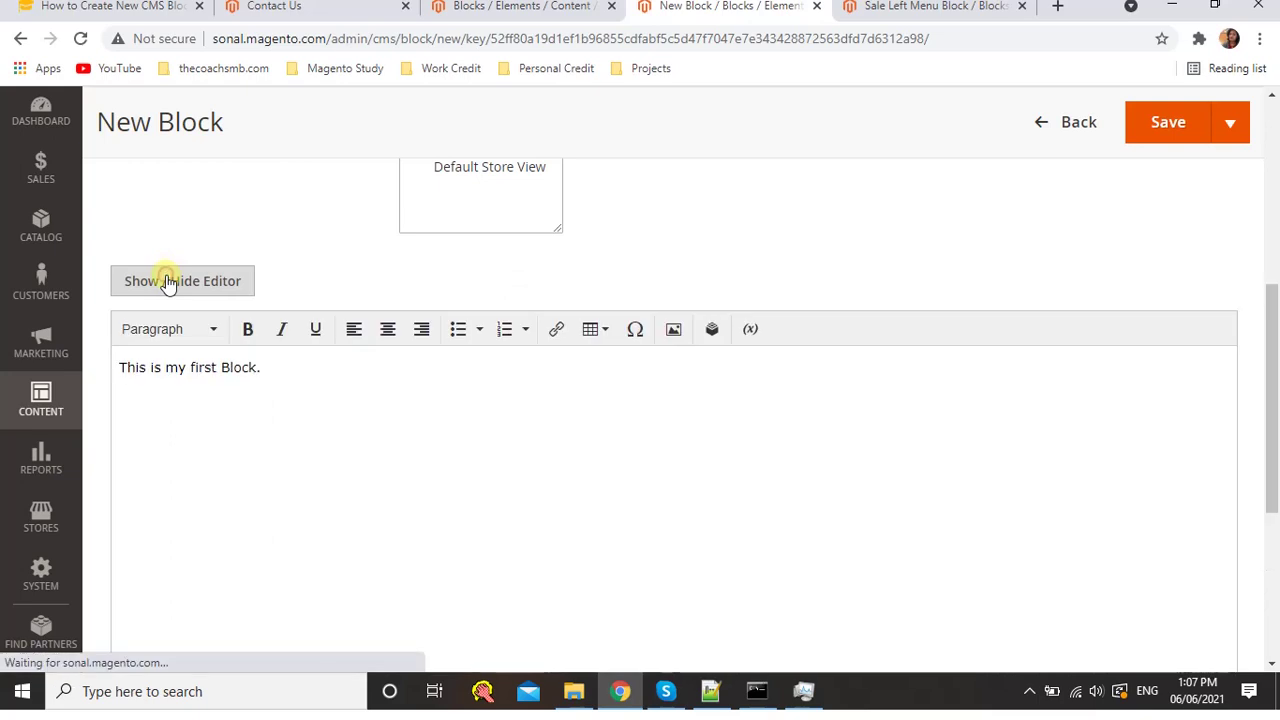
Make the text "This is my first Block." bold and centre it, keeping the Paragraph format
{"action": "triple_click", "coordinate": [264, 367]}
{"action": "left_click", "coordinate": [248, 329]}
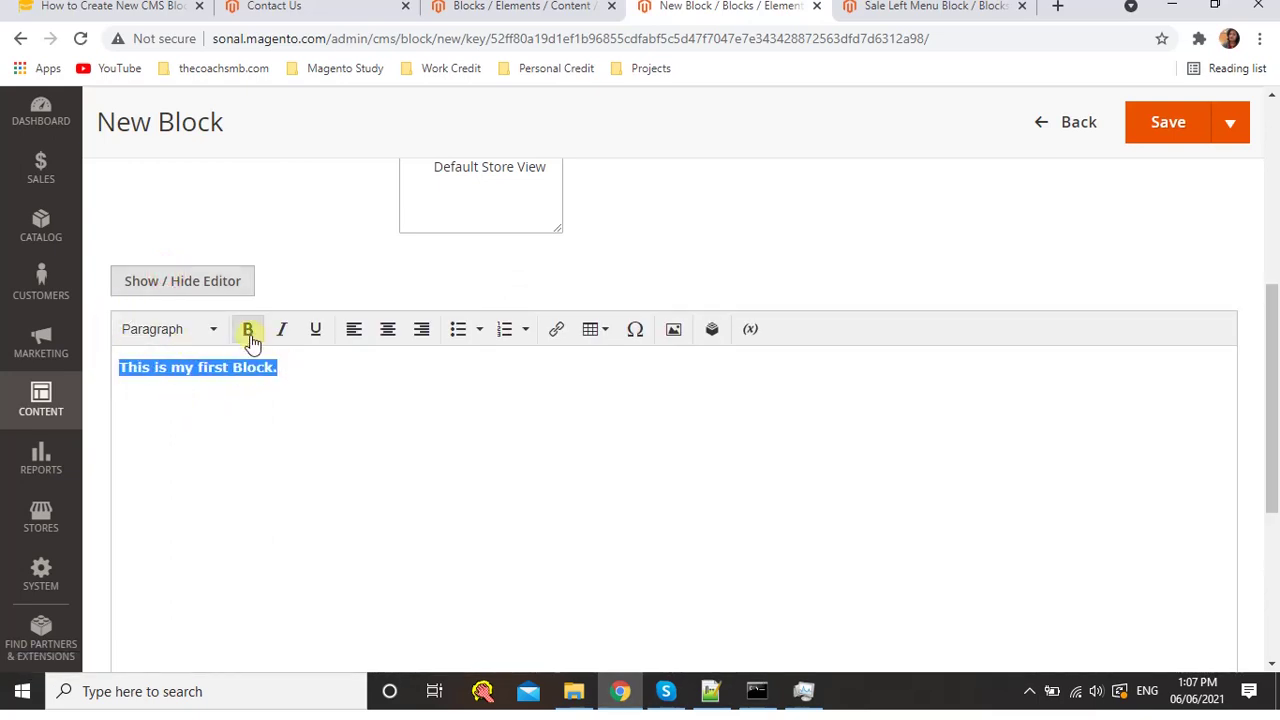
{"action": "left_click", "coordinate": [211, 333]}
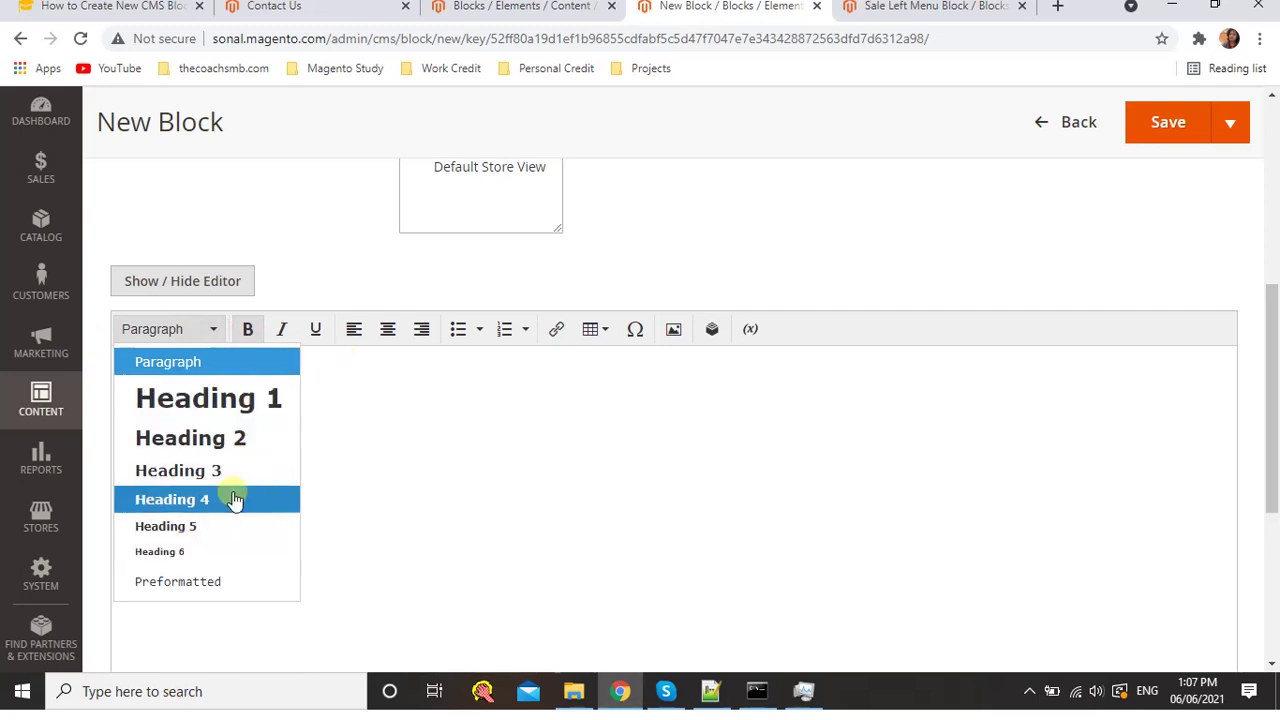
{"action": "left_click", "coordinate": [374, 386]}
{"action": "left_click_drag", "start_coordinate": [289, 367], "coordinate": [115, 352]}
{"action": "left_click", "coordinate": [389, 331]}
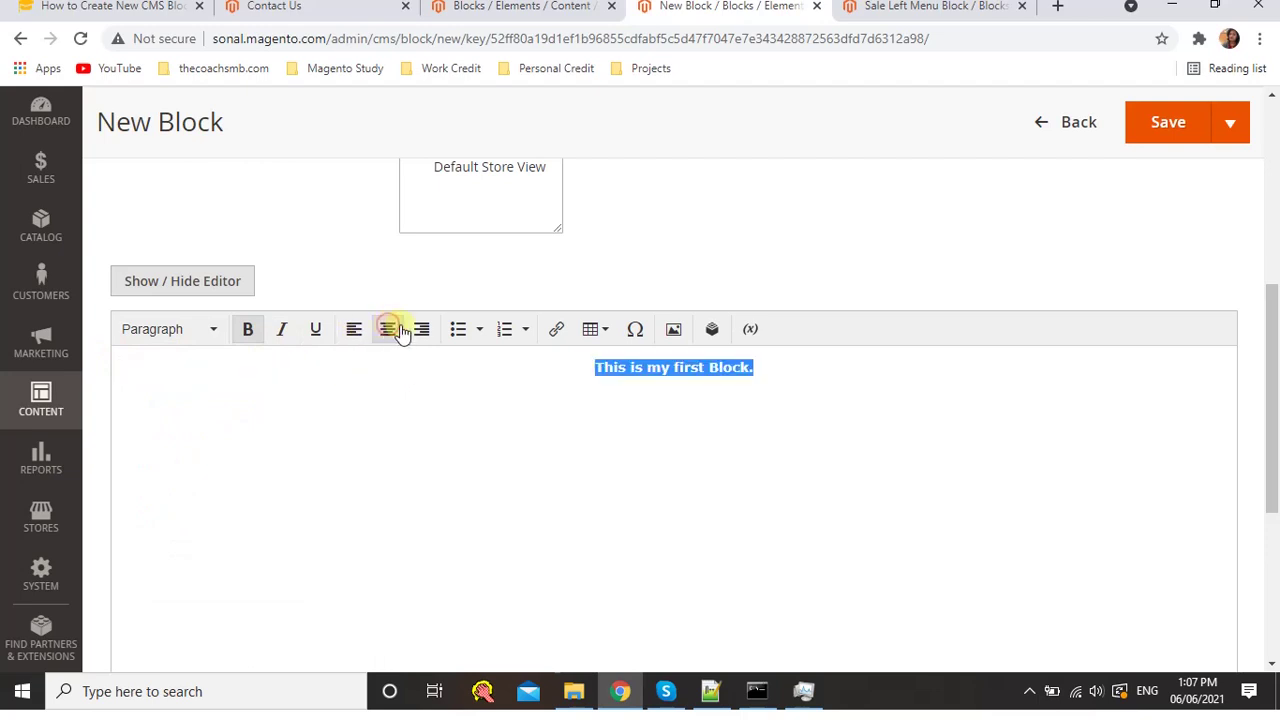
Link the text "This is my first Block." to the URL of the storefront's Contact Us page
{"action": "left_click", "coordinate": [556, 329]}
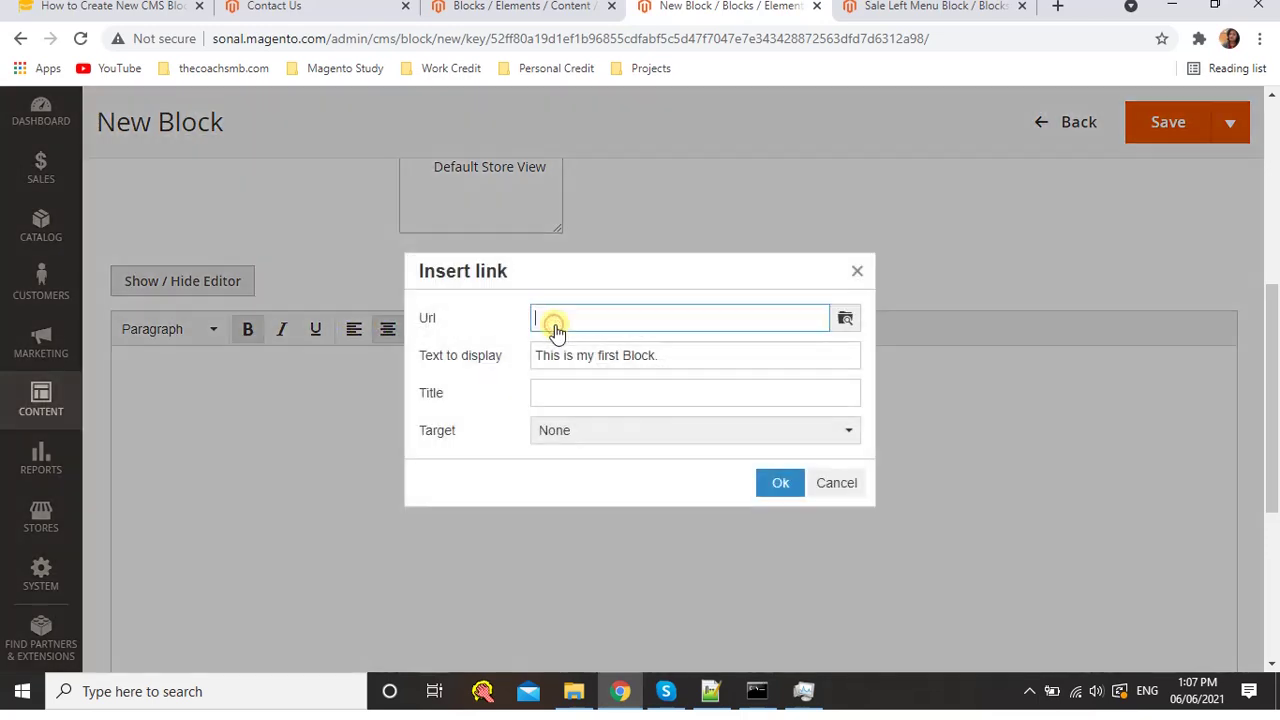
{"action": "left_click", "coordinate": [300, 8]}
{"action": "left_click", "coordinate": [426, 40]}
{"action": "key", "text": "ctrl+c"}
{"action": "left_click", "coordinate": [730, 6]}
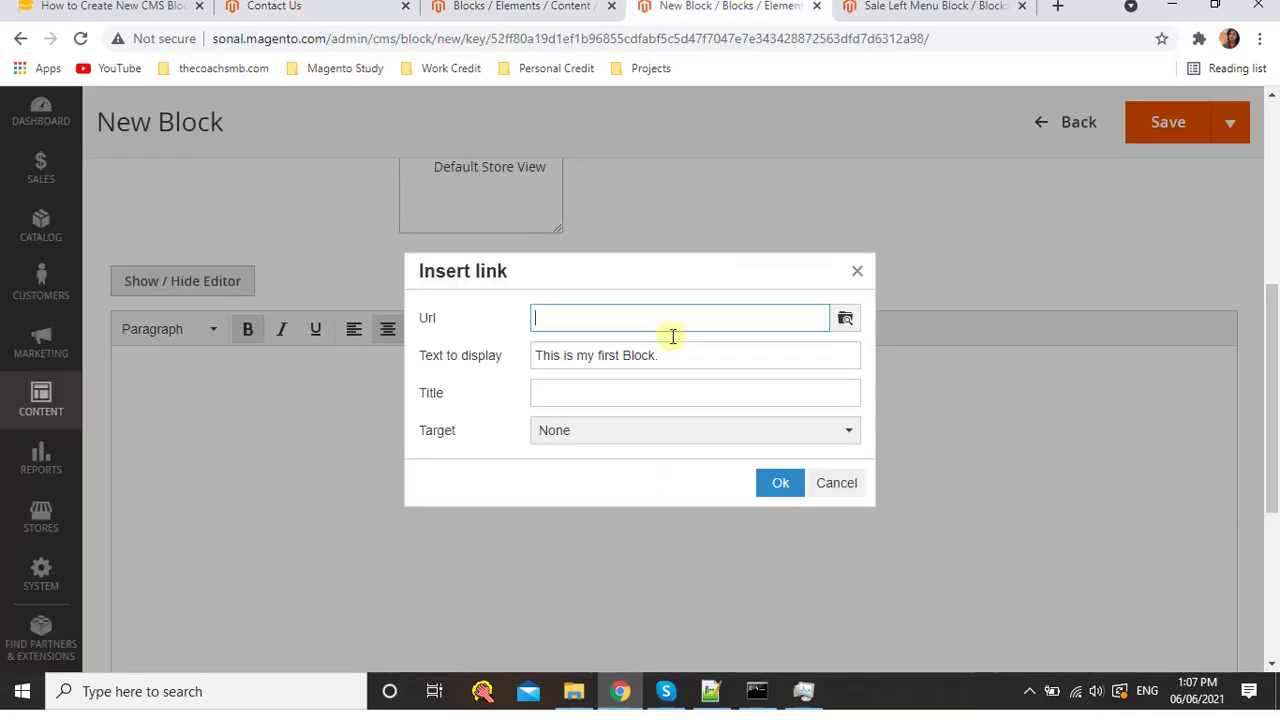
{"action": "key", "text": "ctrl+v"}
{"action": "left_click", "coordinate": [777, 485]}
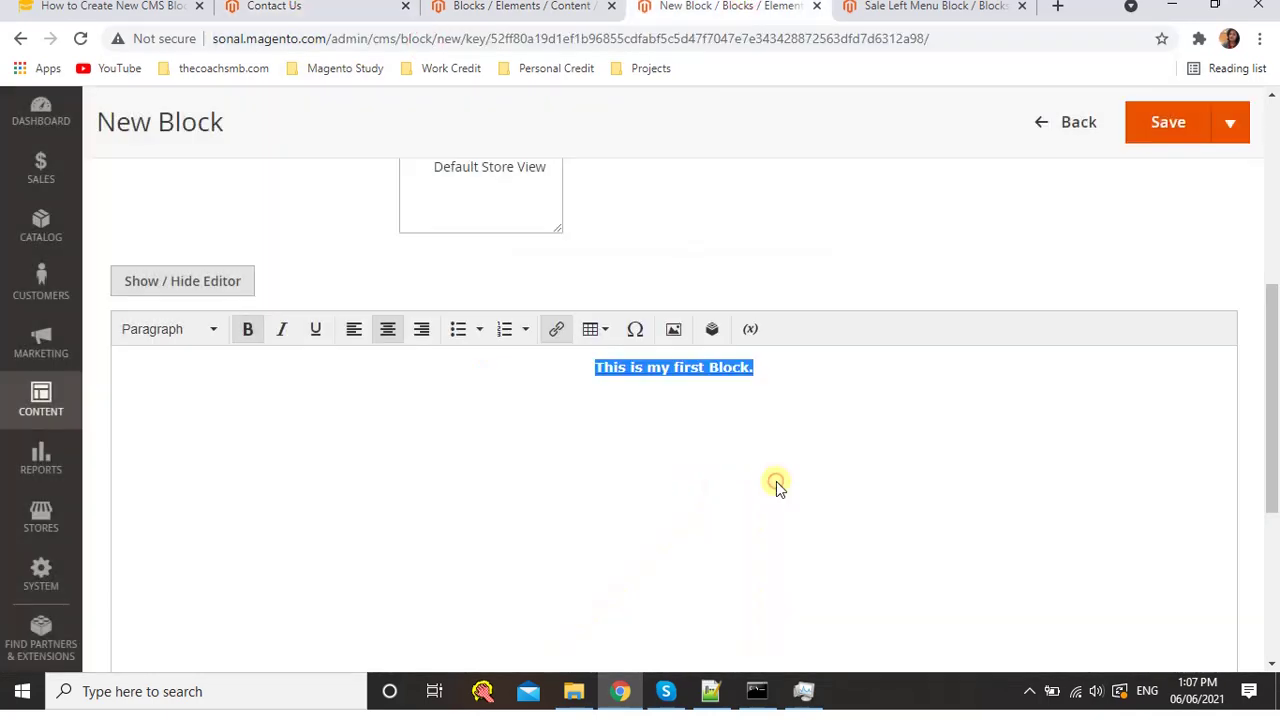
Insert a table of three columns and two rows over the selected text, with rows reading 1, Video, First and 2, Video, Second
{"action": "left_click", "coordinate": [591, 329]}
{"action": "mouse_move", "coordinate": [624, 362]}
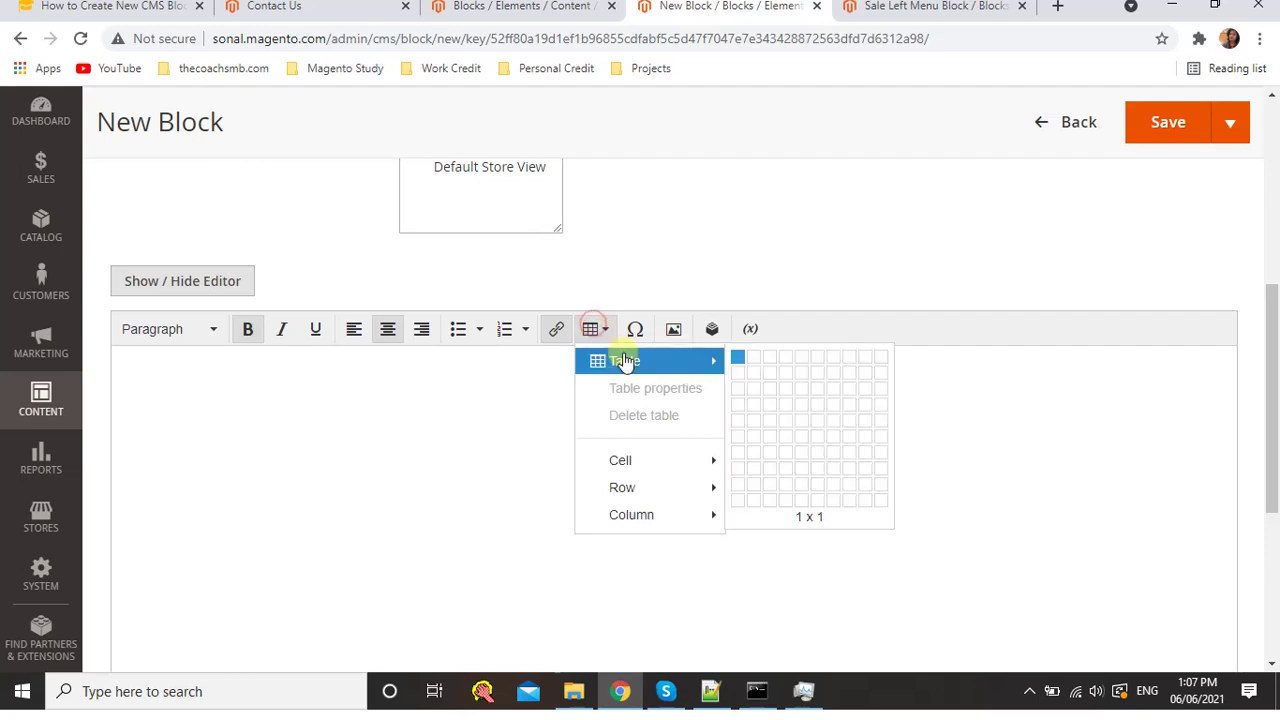
{"action": "left_click", "coordinate": [766, 376]}
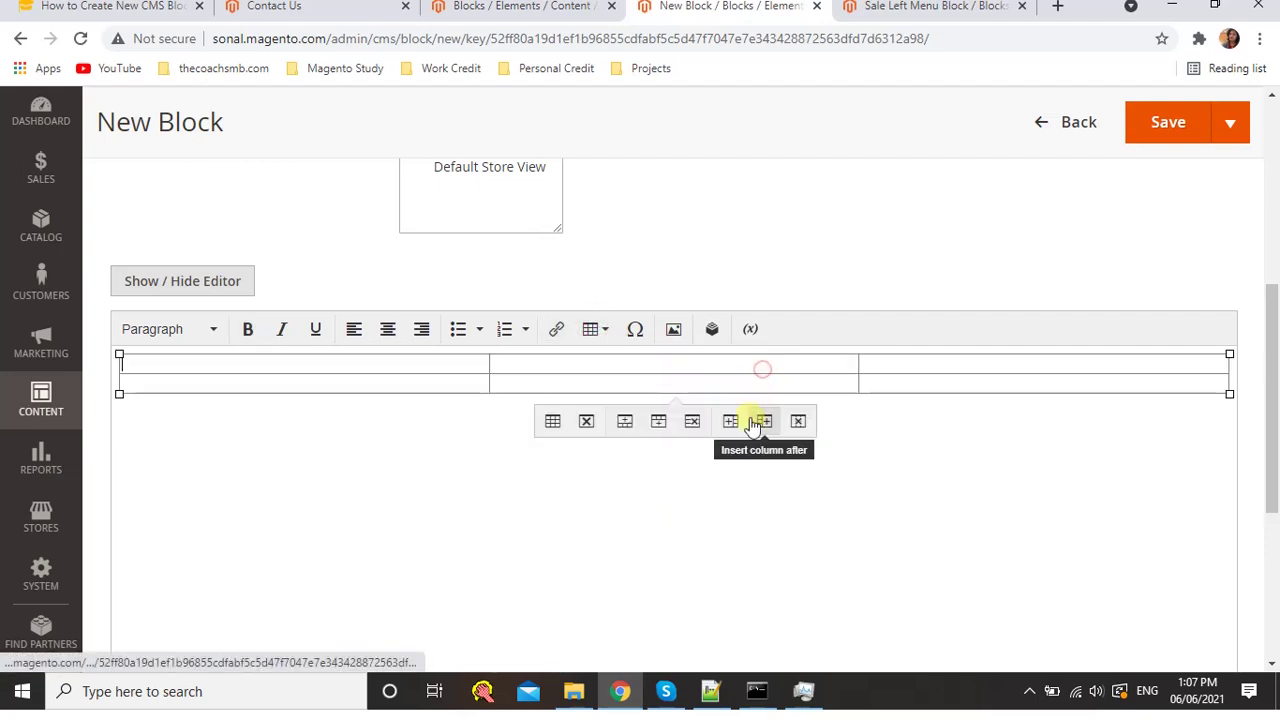
{"action": "type", "text": "1"}
{"action": "left_click", "coordinate": [257, 383]}
{"action": "type", "text": "2"}
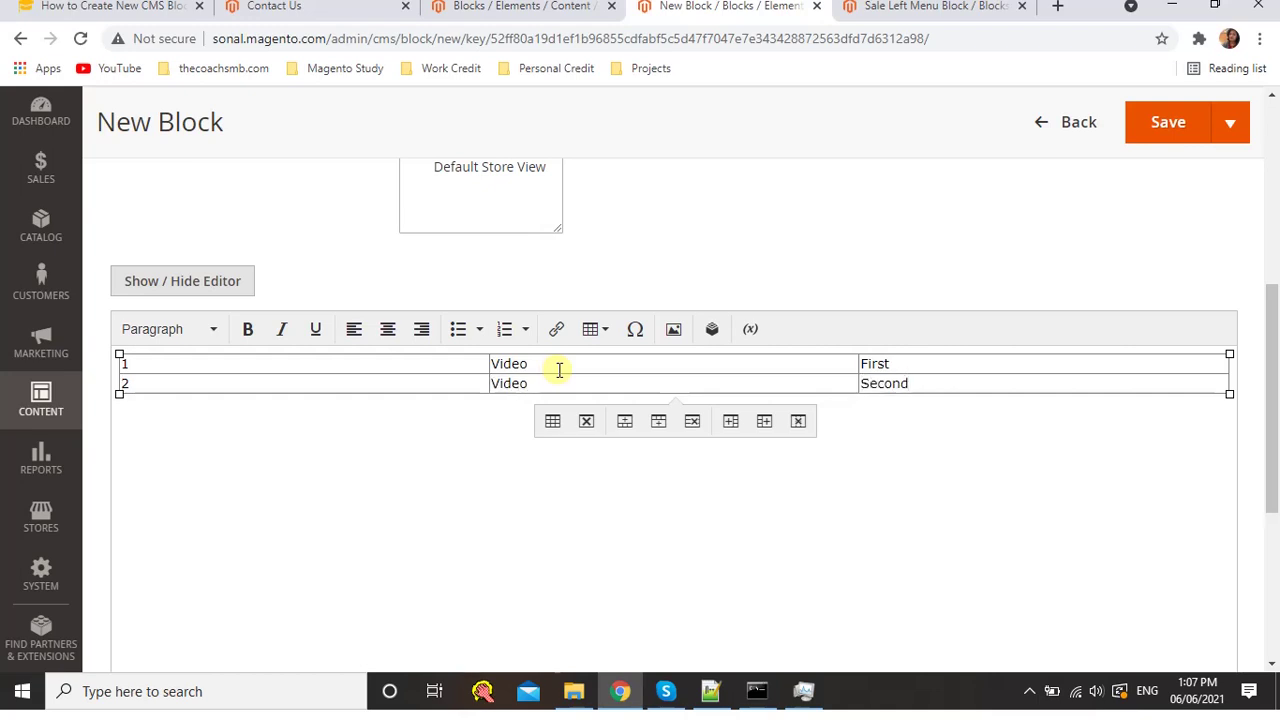
Set the table's width to half of the content area in its table properties
{"action": "left_click", "coordinate": [553, 422]}
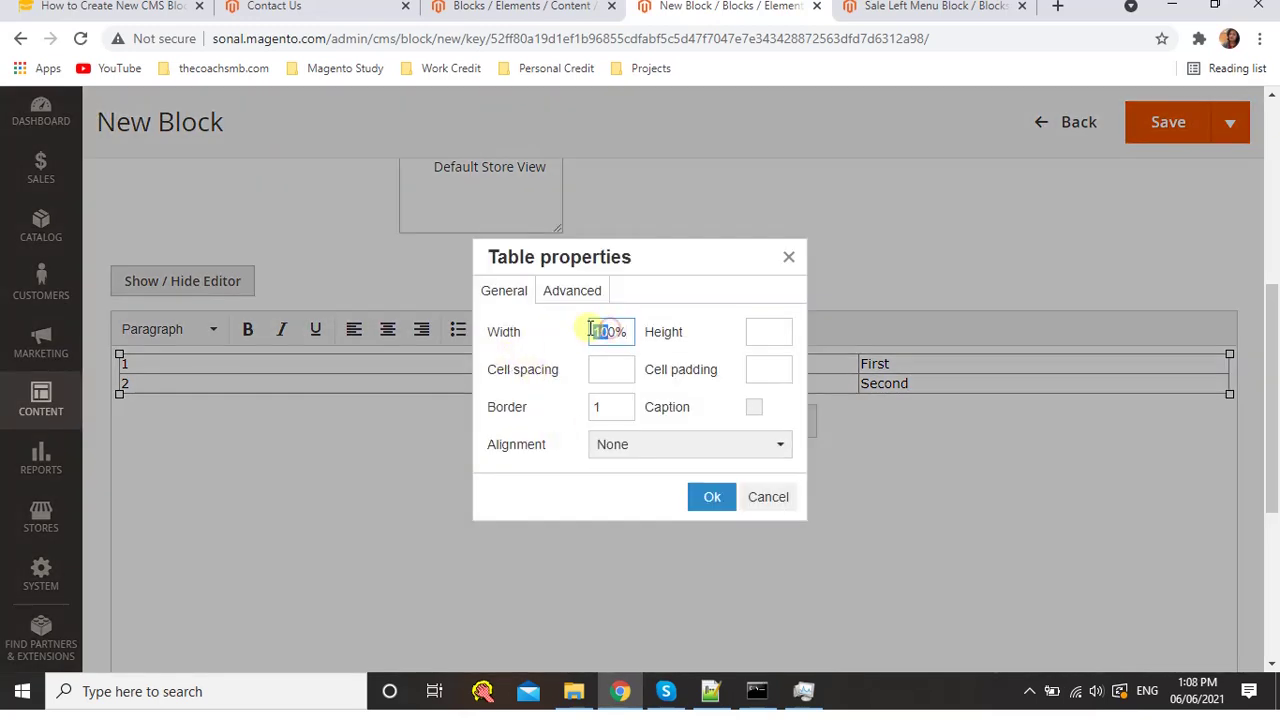
{"action": "left_click", "coordinate": [713, 498]}
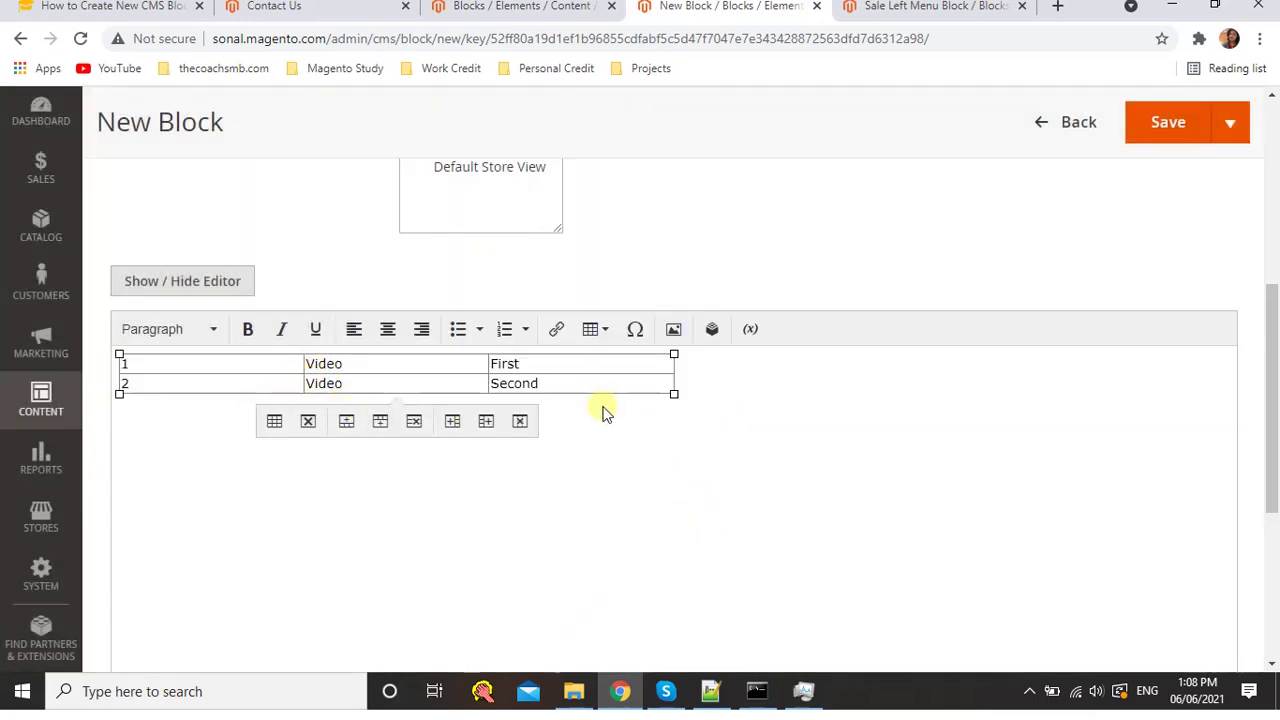
{"action": "scroll", "coordinate": [600, 418], "scroll_direction": "up", "scroll_amount": 1}
{"action": "scroll", "coordinate": [749, 451], "scroll_direction": "down", "scroll_amount": 1}
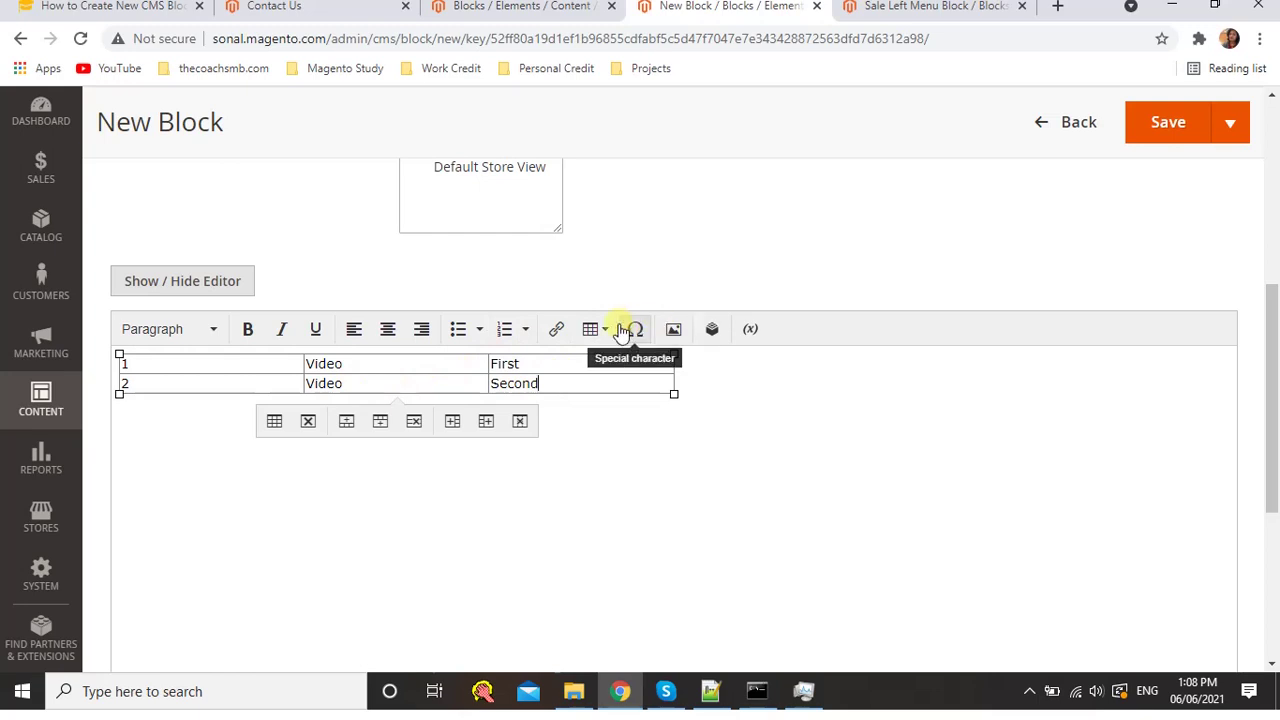
Examine the options for inserting an image without adding one, and deselect the table
{"action": "left_click", "coordinate": [675, 333]}
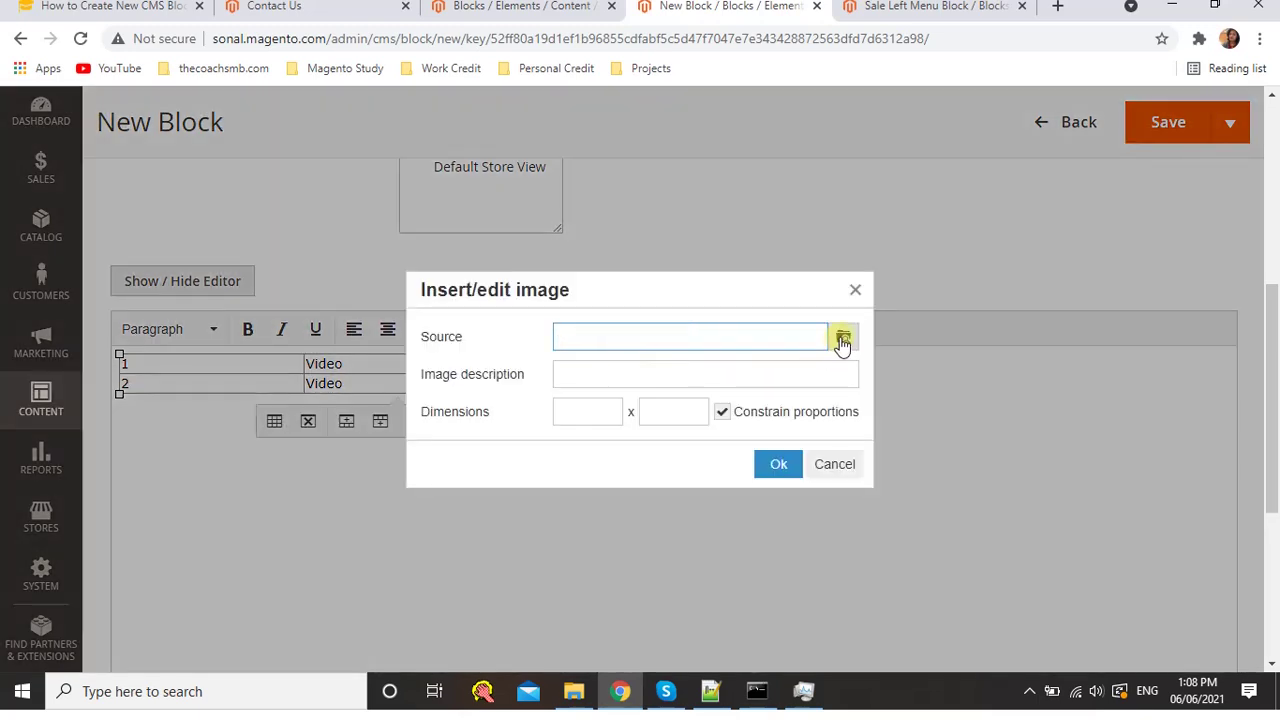
{"action": "left_click", "coordinate": [826, 464]}
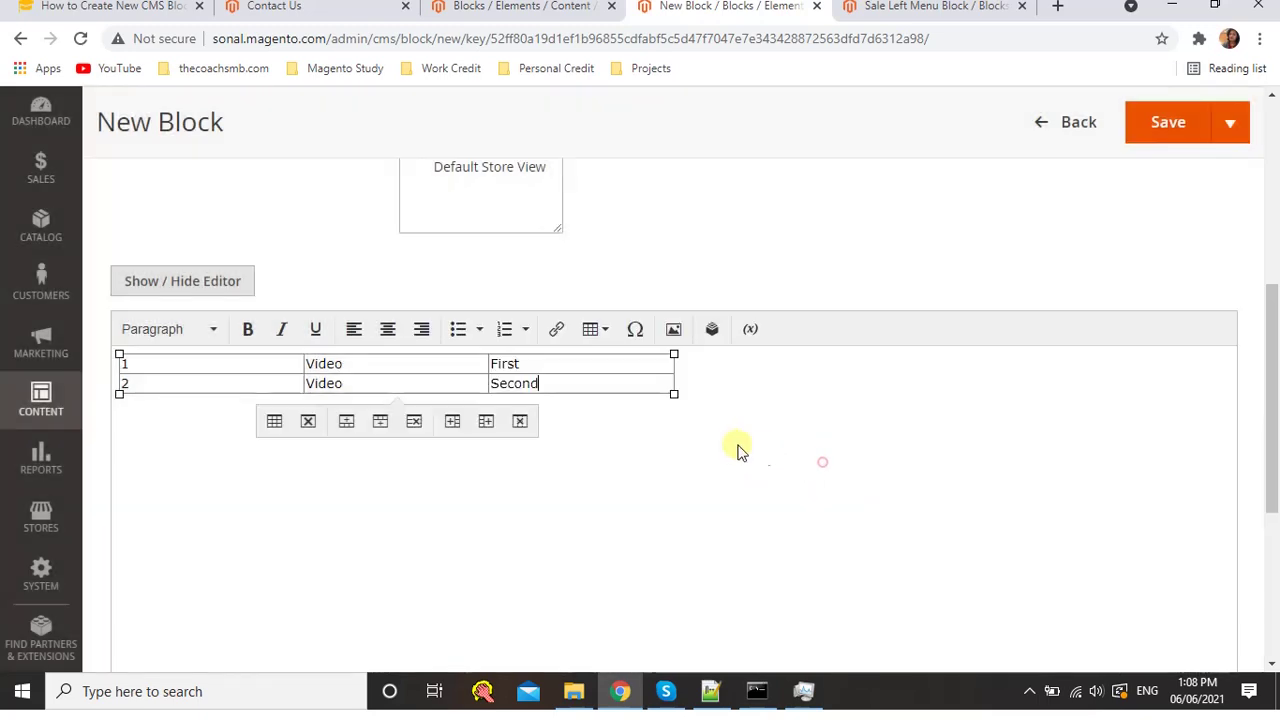
{"action": "left_click", "coordinate": [743, 363]}
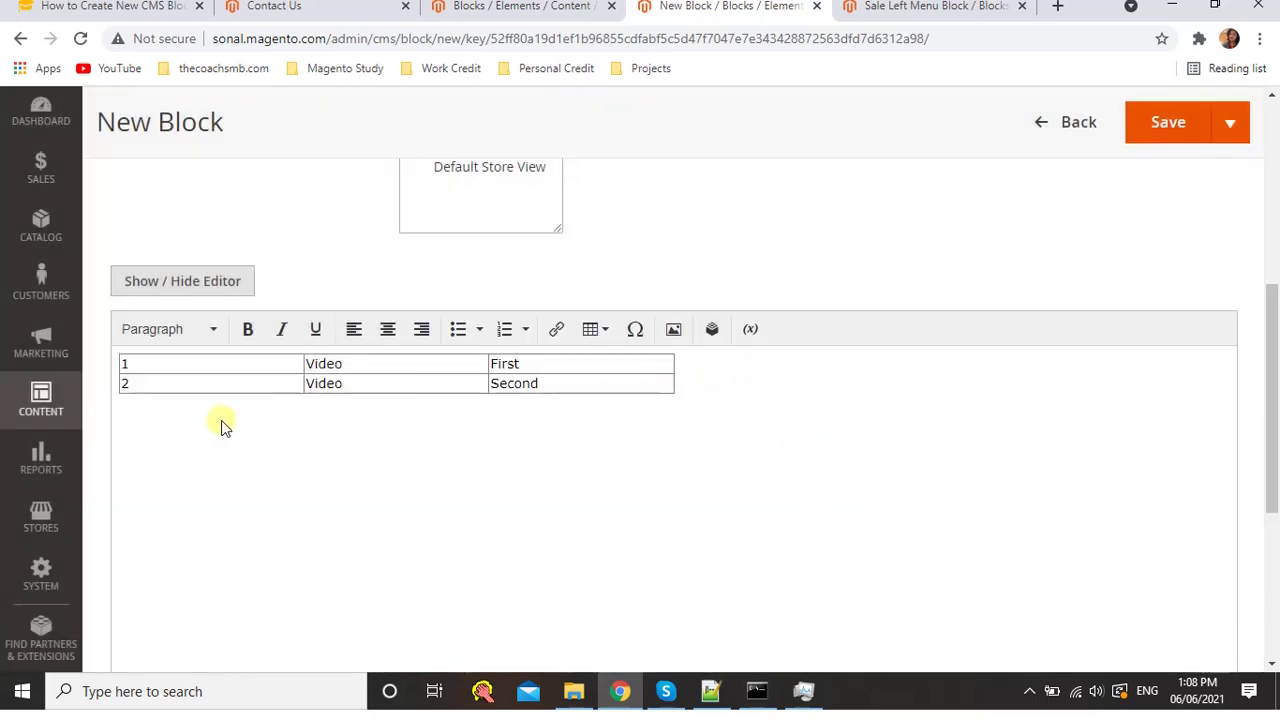
{"action": "left_click", "coordinate": [195, 372]}
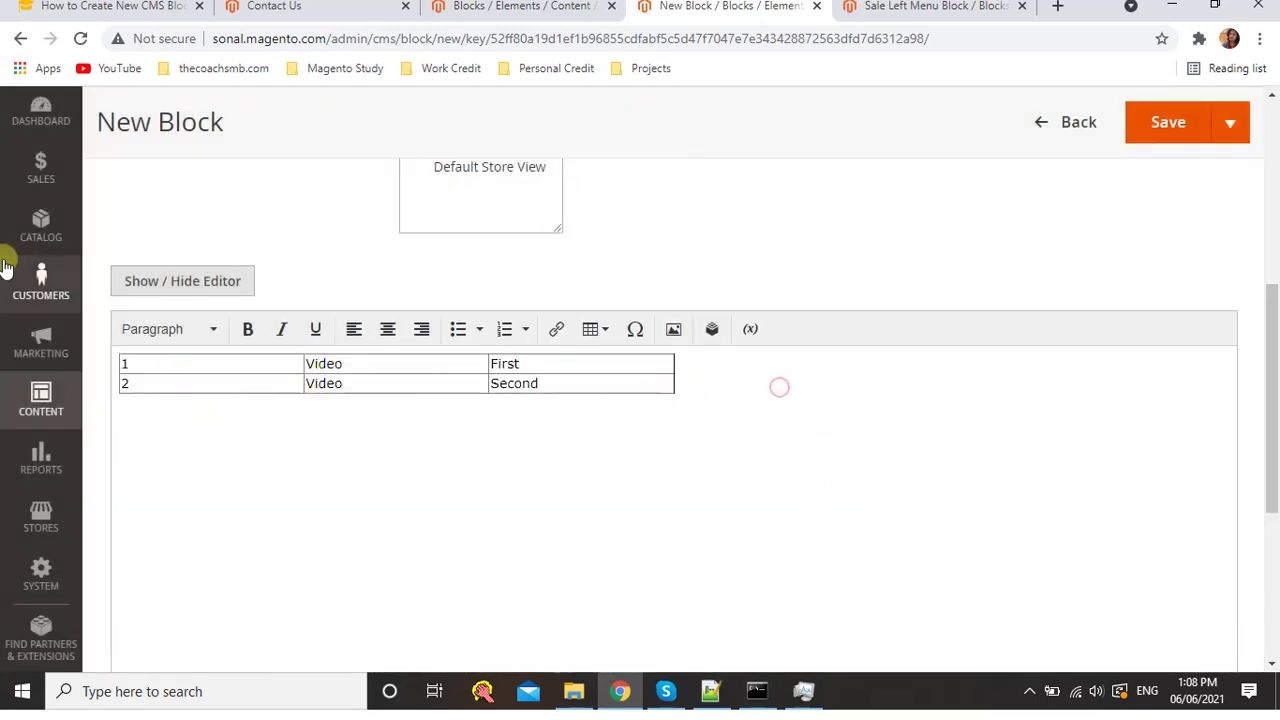
Examine the HTML source generated for the table and return to the visual editor
{"action": "left_click", "coordinate": [143, 287]}
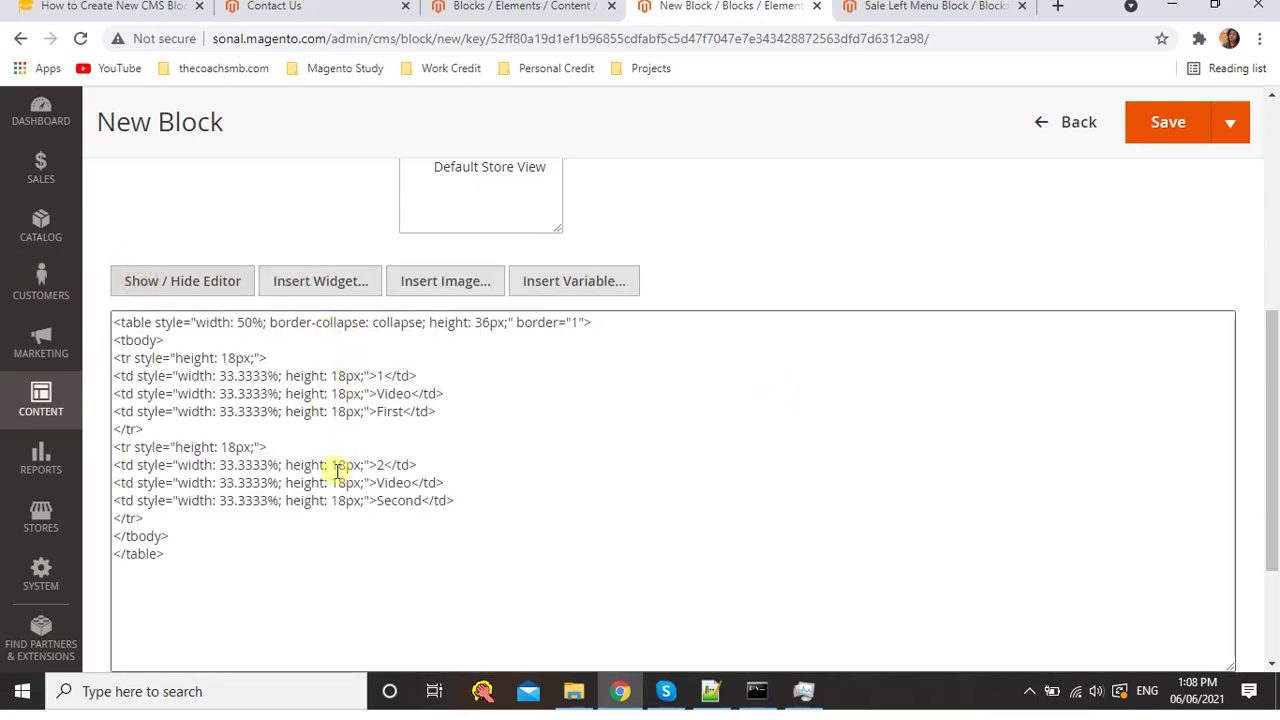
{"action": "left_click_drag", "start_coordinate": [190, 550], "coordinate": [93, 320]}
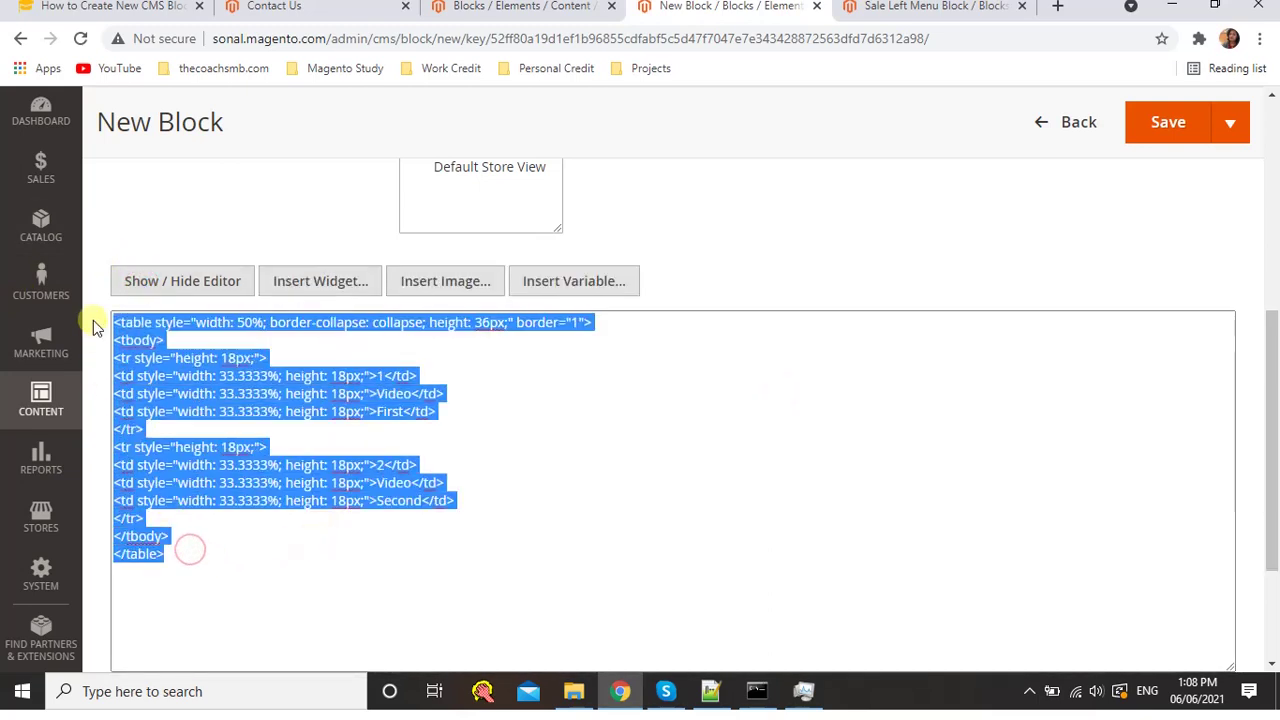
{"action": "left_click", "coordinate": [171, 281]}
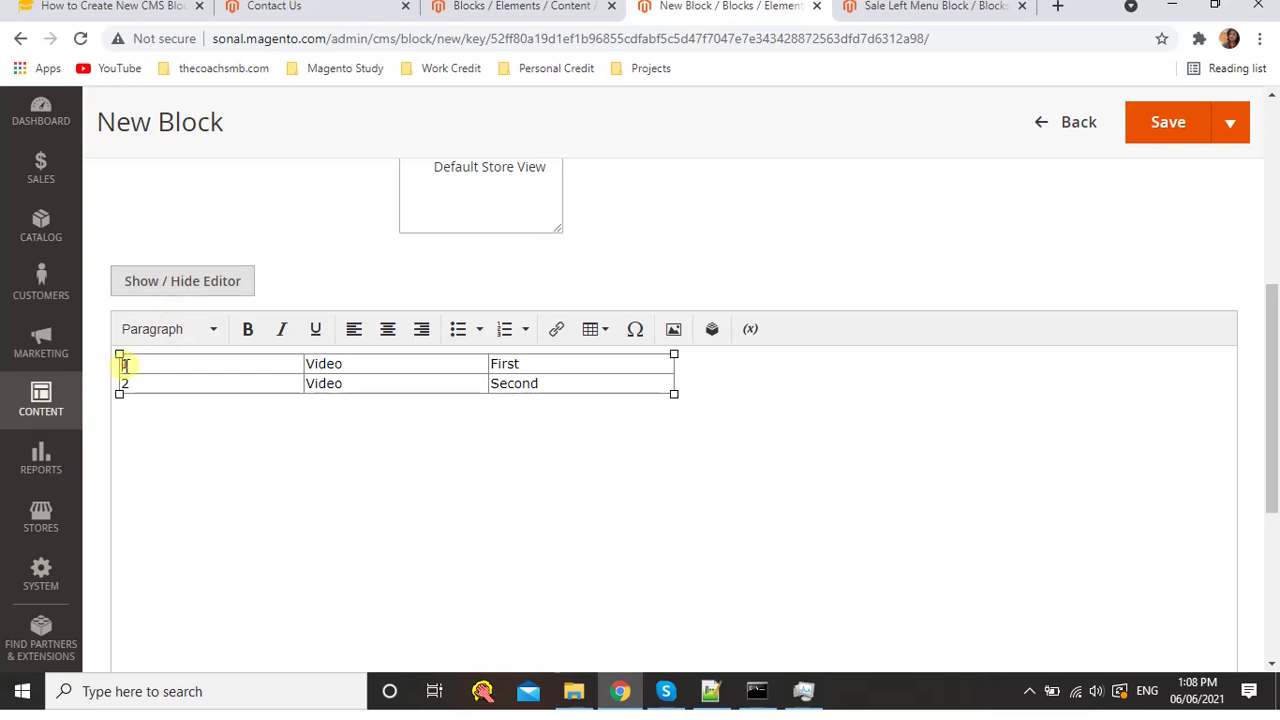
Add the line "This is my first Block." above the table and make it bold and centred
{"action": "left_click", "coordinate": [125, 365]}
{"action": "key", "text": "Up"}
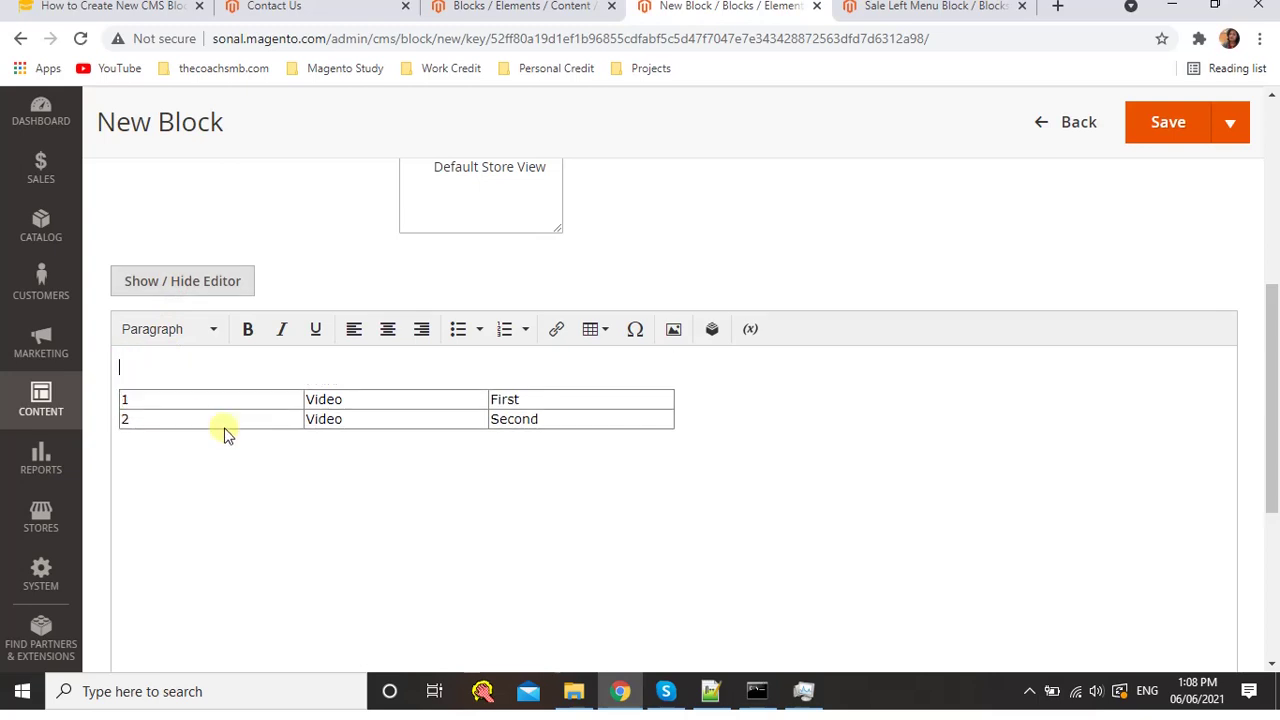
{"action": "scroll", "coordinate": [230, 440], "scroll_direction": "up", "scroll_amount": 1}
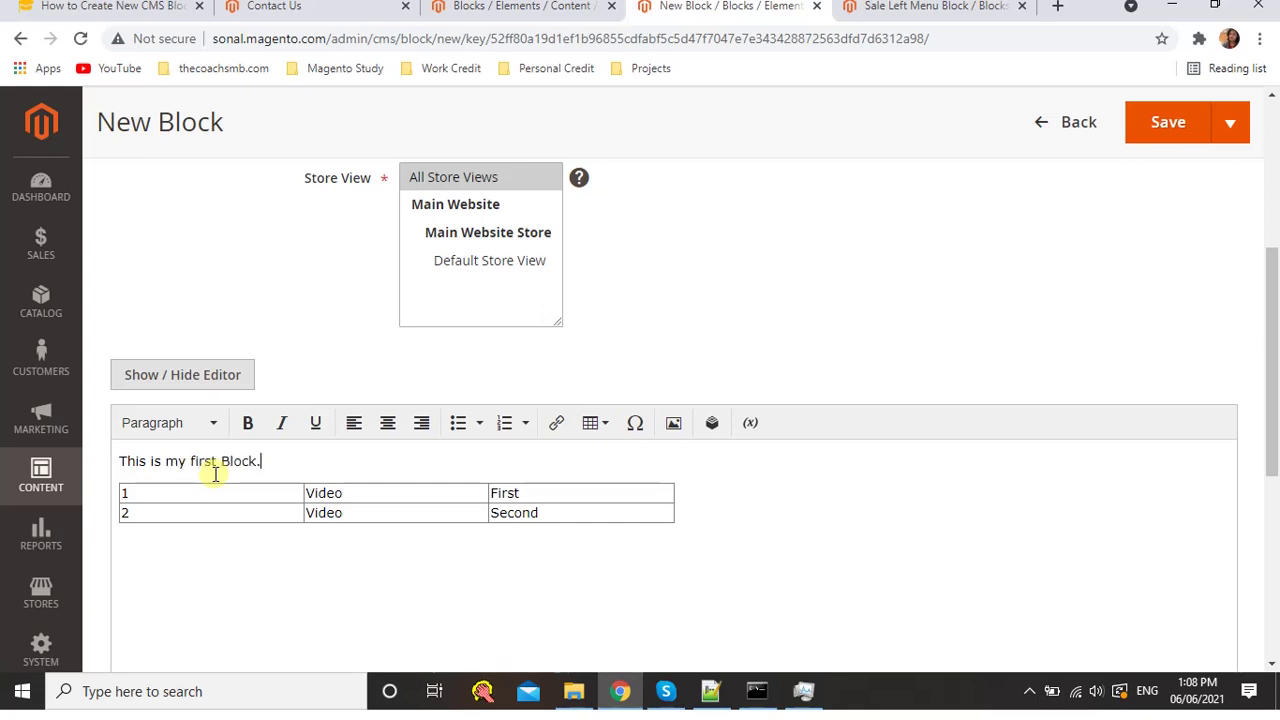
{"action": "triple_click", "coordinate": [215, 473]}
{"action": "left_click", "coordinate": [247, 423]}
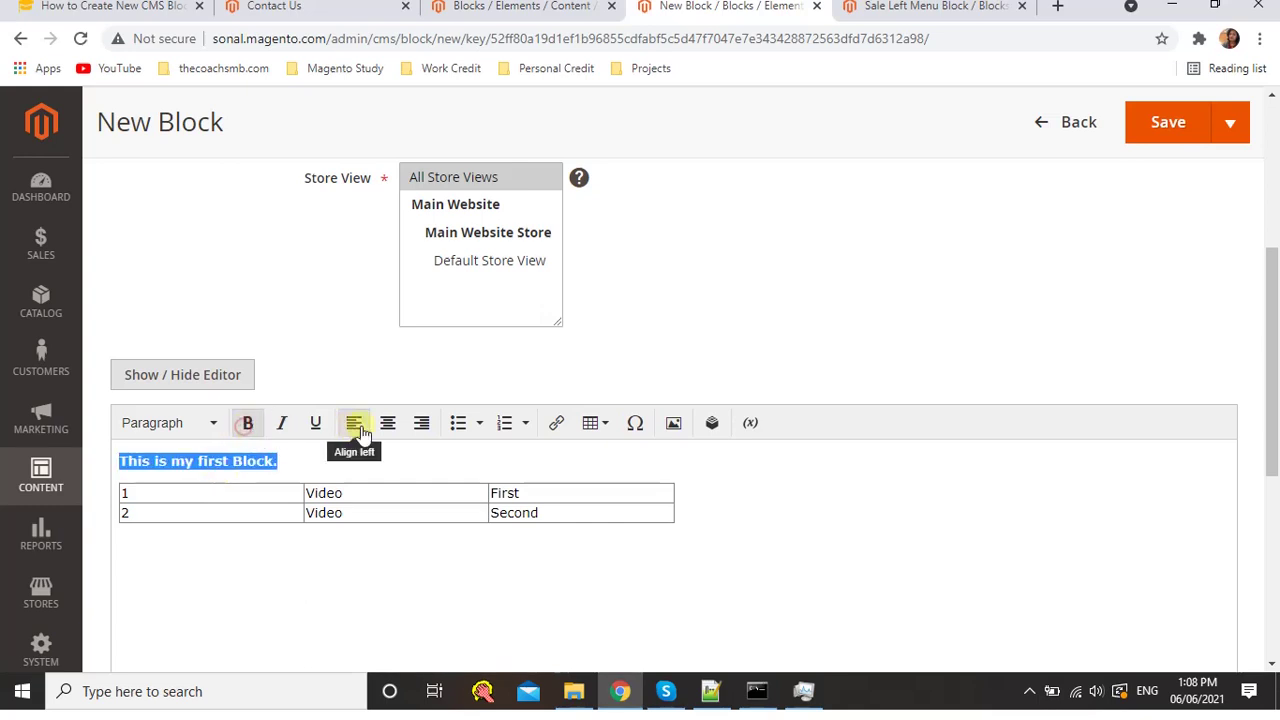
{"action": "left_click", "coordinate": [387, 423]}
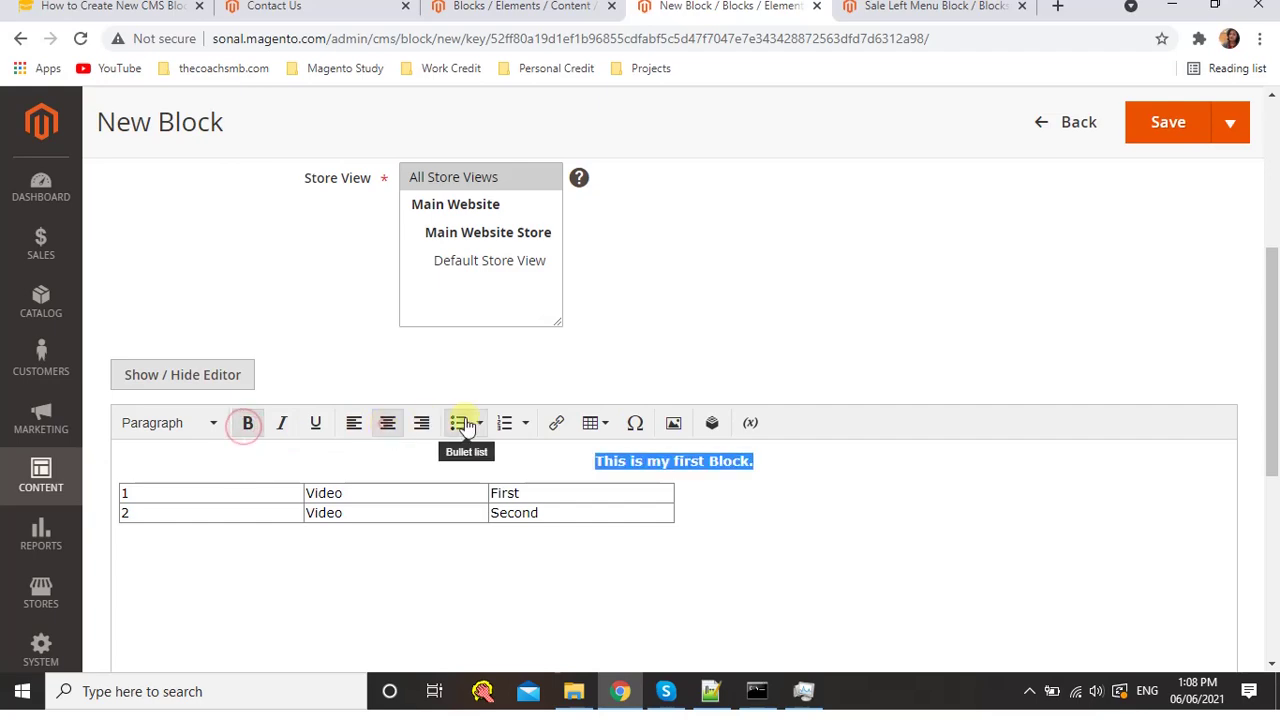
Link the text "This is my first Block." above the table to the storefront's contact page URL, with no target
{"action": "left_click", "coordinate": [559, 422]}
{"action": "key", "text": "ctrl+2"}
{"action": "key", "text": "ctrl+c"}
{"action": "key", "text": "ctrl+4"}
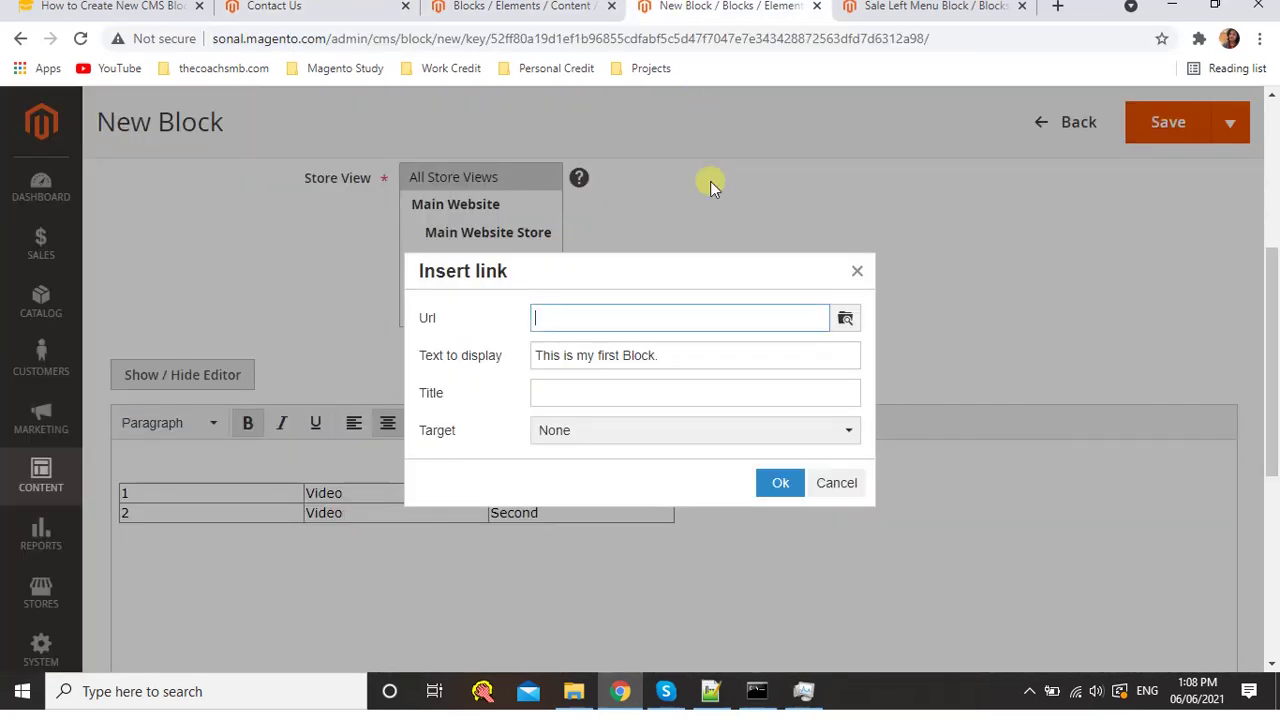
{"action": "key", "text": "ctrl+v"}
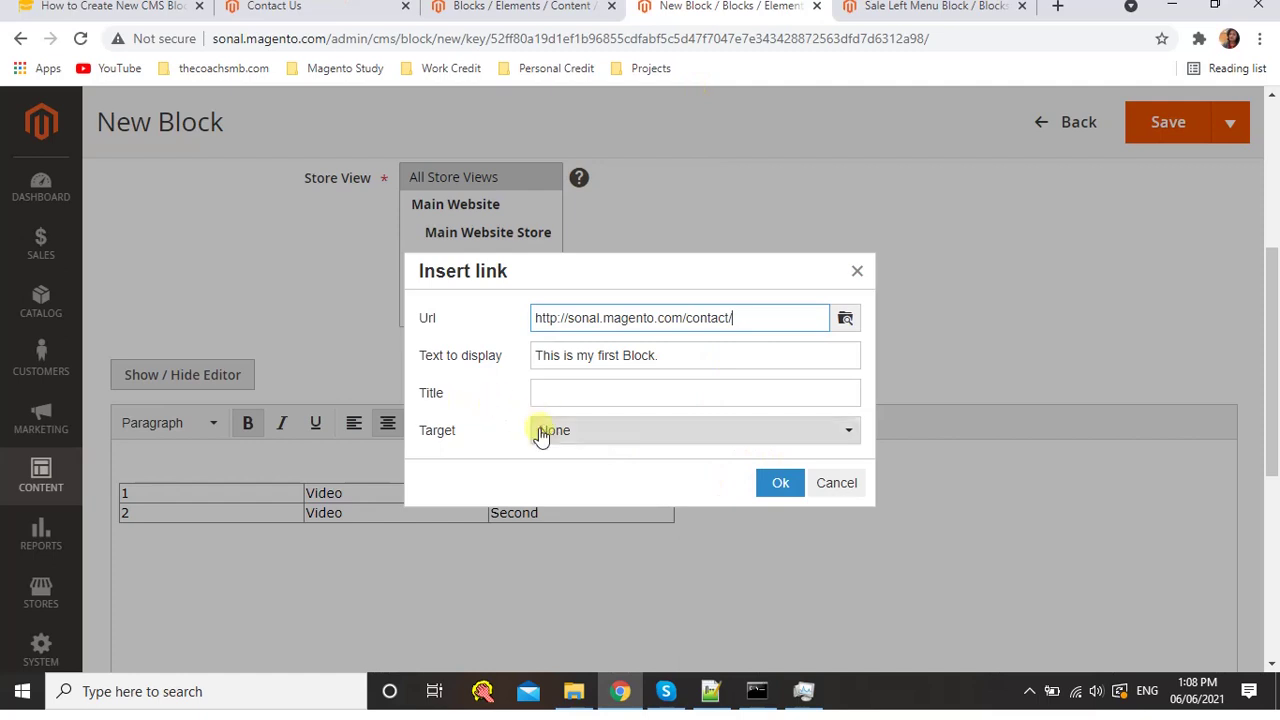
{"action": "left_click", "coordinate": [622, 438]}
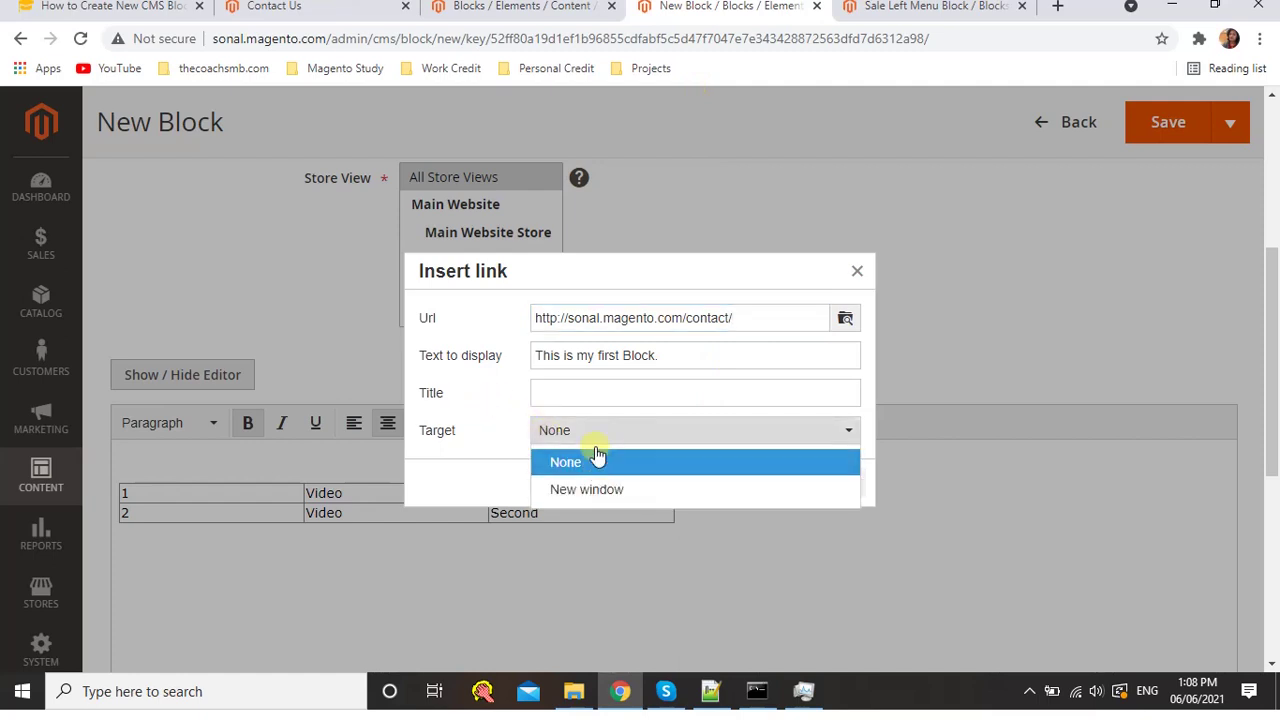
{"action": "left_click", "coordinate": [572, 398]}
{"action": "left_click", "coordinate": [772, 482]}
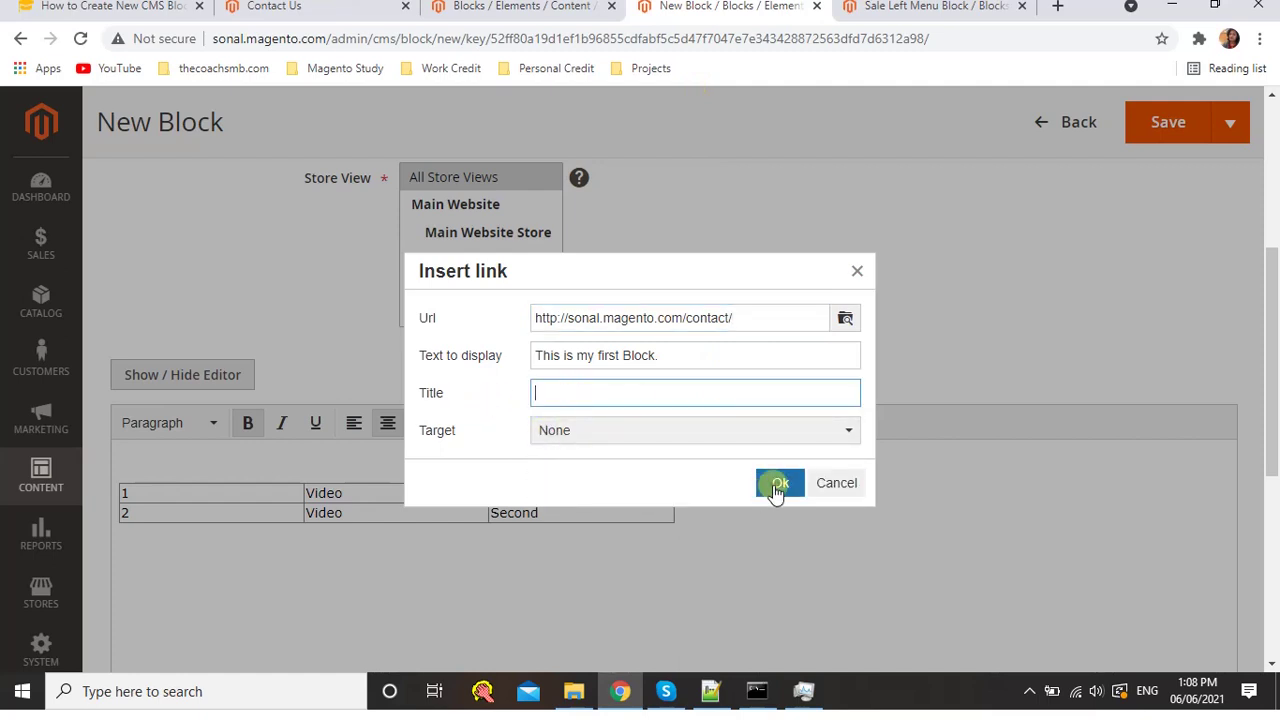
Open the image storage browser for a new line below the table and check the local upload option without choosing a file
{"action": "left_click", "coordinate": [673, 423]}
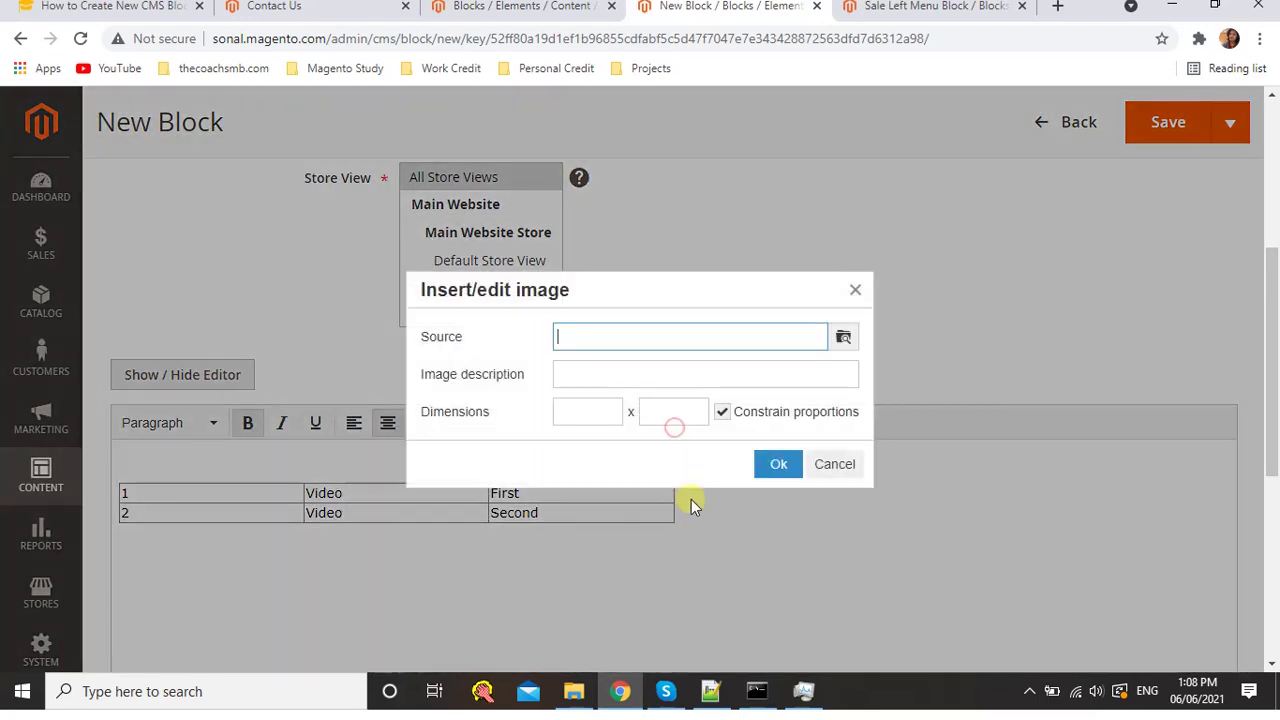
{"action": "left_click", "coordinate": [821, 463]}
{"action": "left_click", "coordinate": [700, 504]}
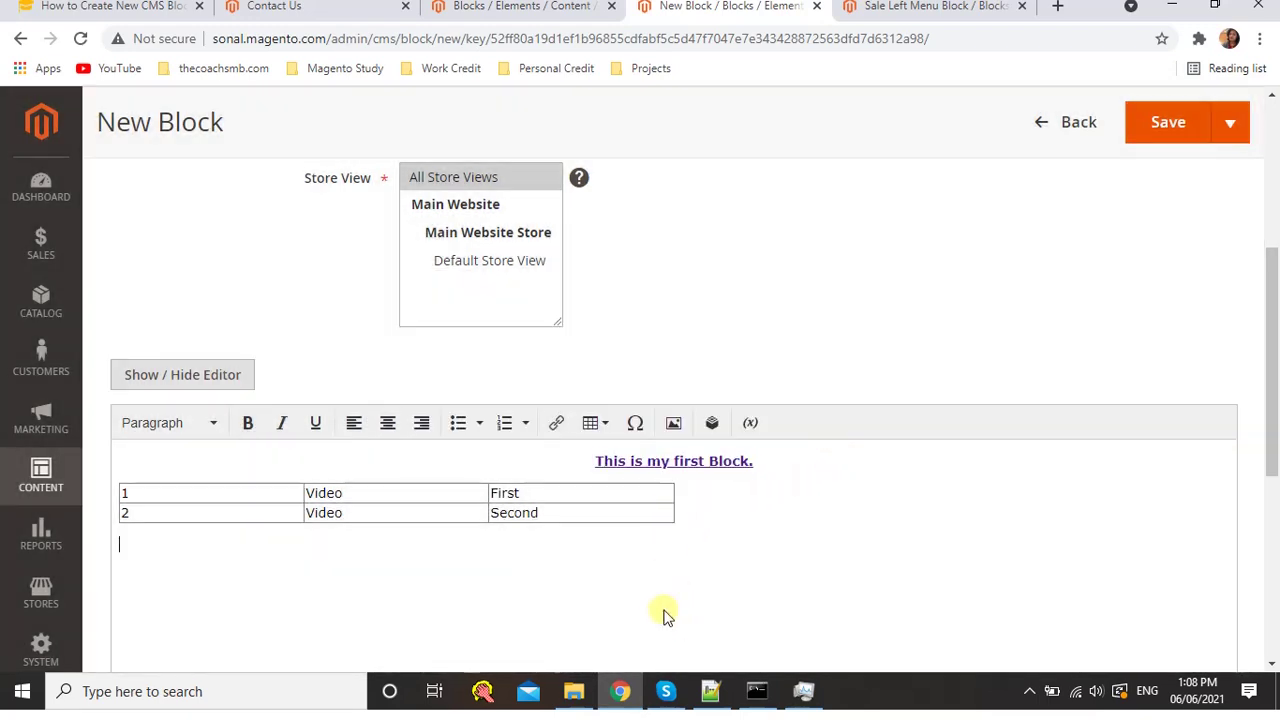
{"action": "left_click", "coordinate": [668, 423]}
{"action": "left_click", "coordinate": [843, 336]}
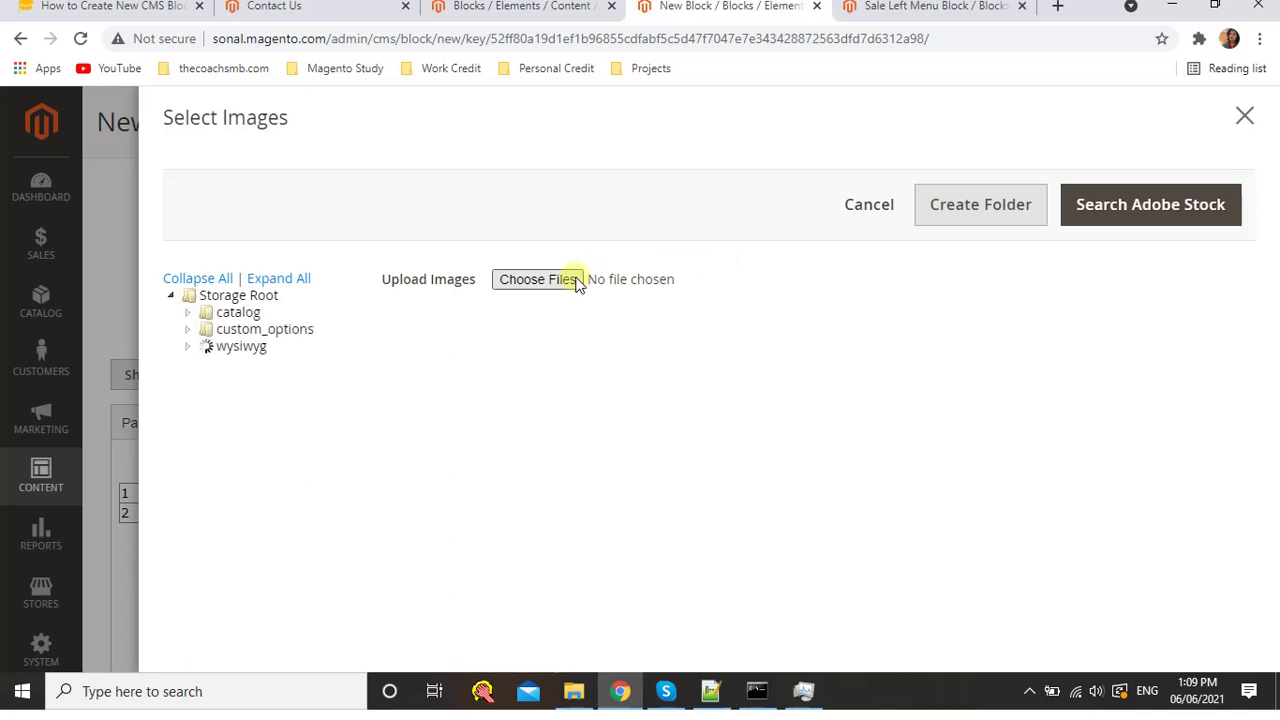
{"action": "left_click", "coordinate": [517, 279]}
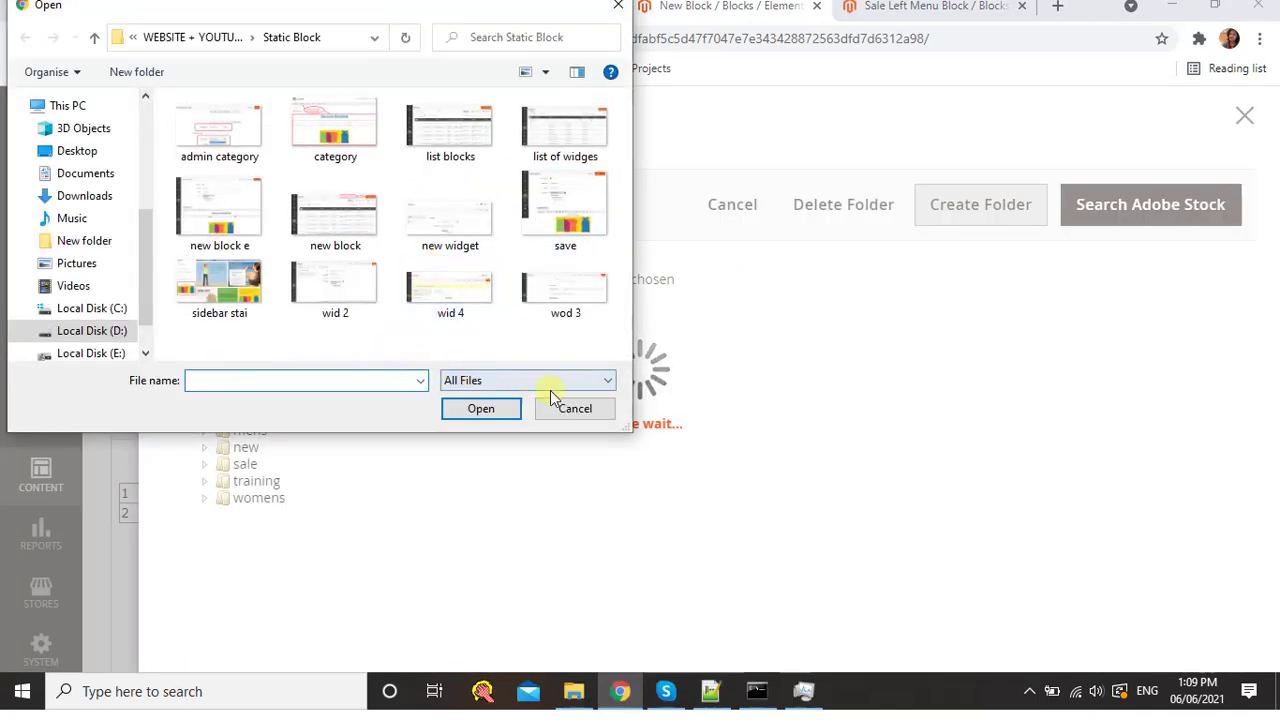
{"action": "left_click", "coordinate": [575, 408]}
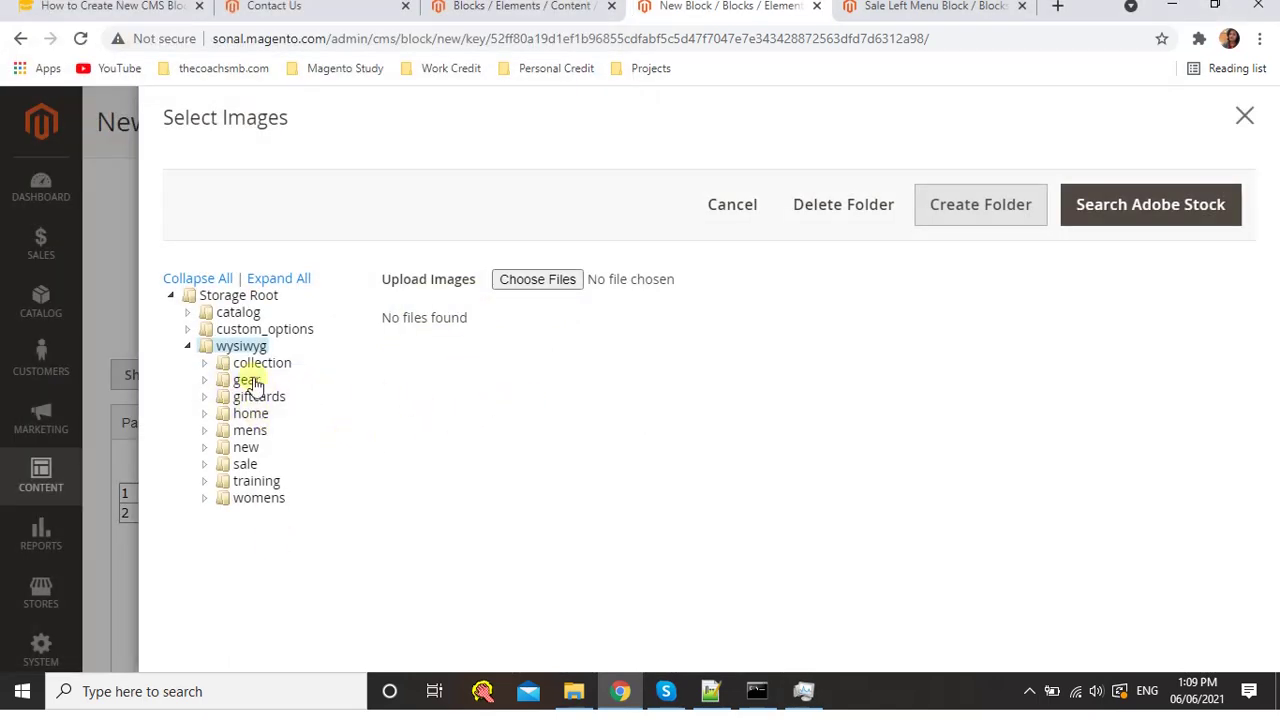
Insert home-t-shirts.png from the wysiwyg home folder below the table, without a description or dimensions
{"action": "left_click", "coordinate": [240, 415]}
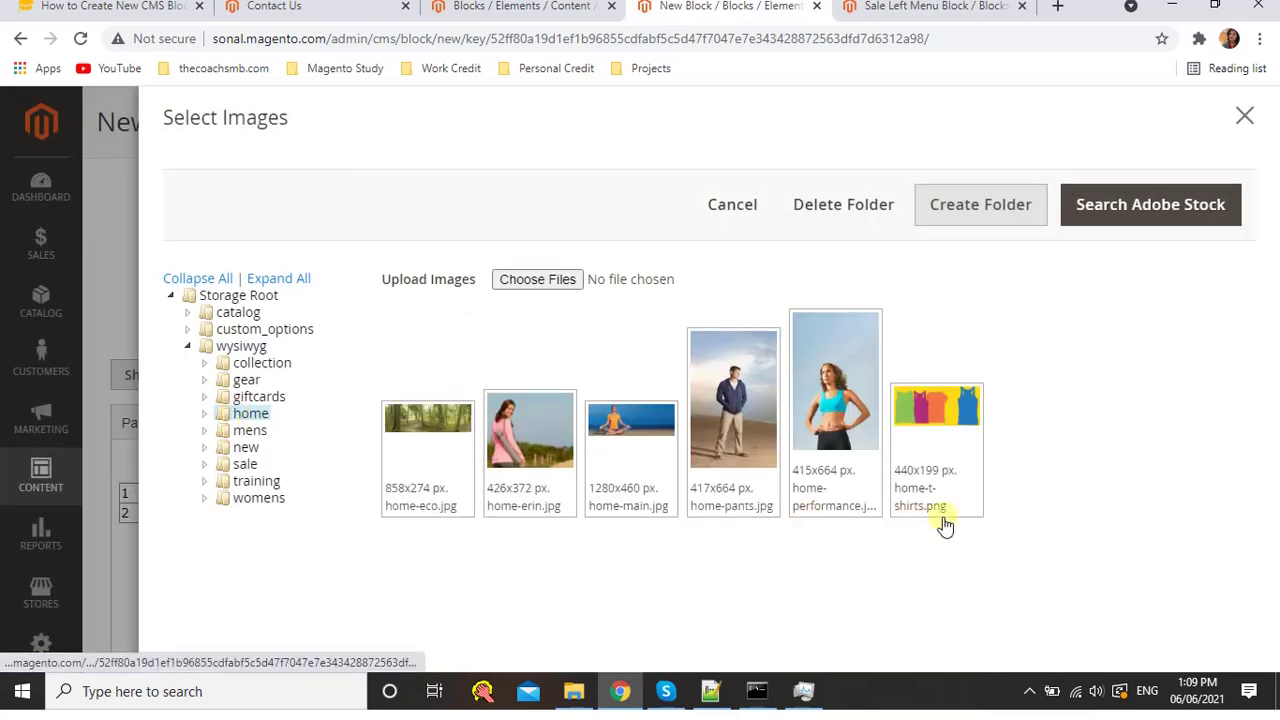
{"action": "left_click", "coordinate": [963, 425]}
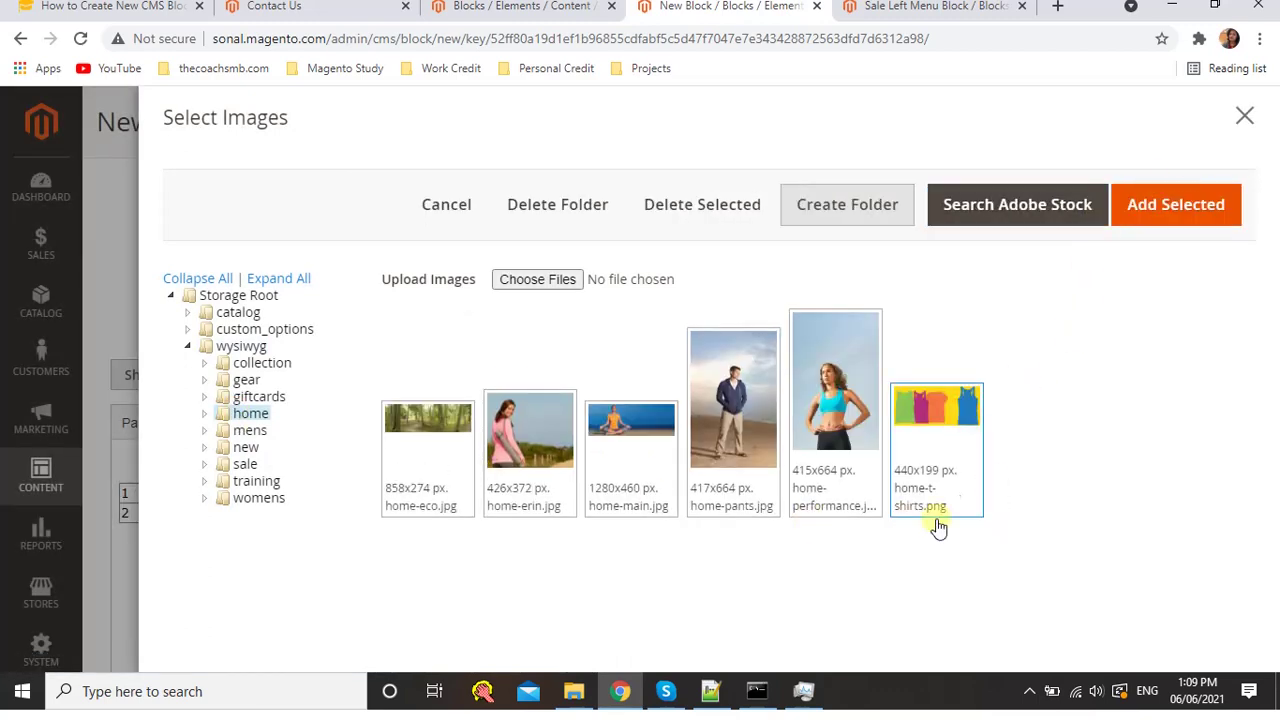
{"action": "left_click", "coordinate": [1146, 215]}
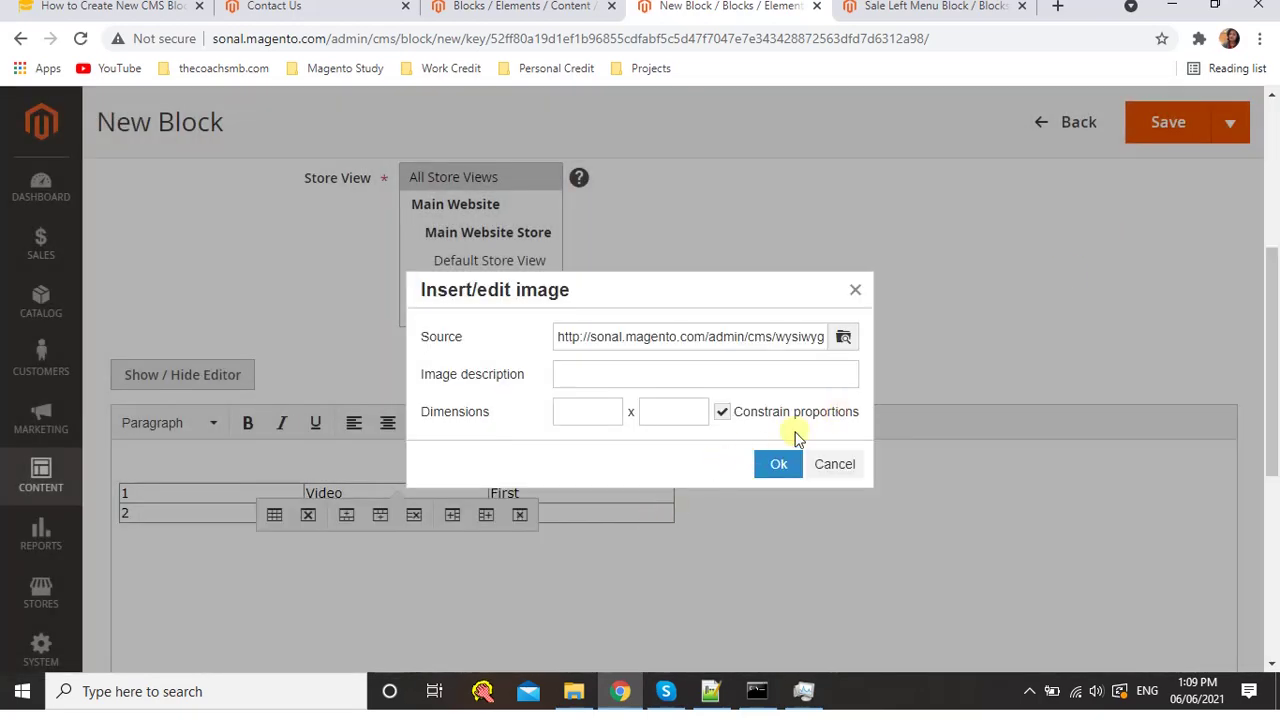
{"action": "left_click", "coordinate": [572, 371]}
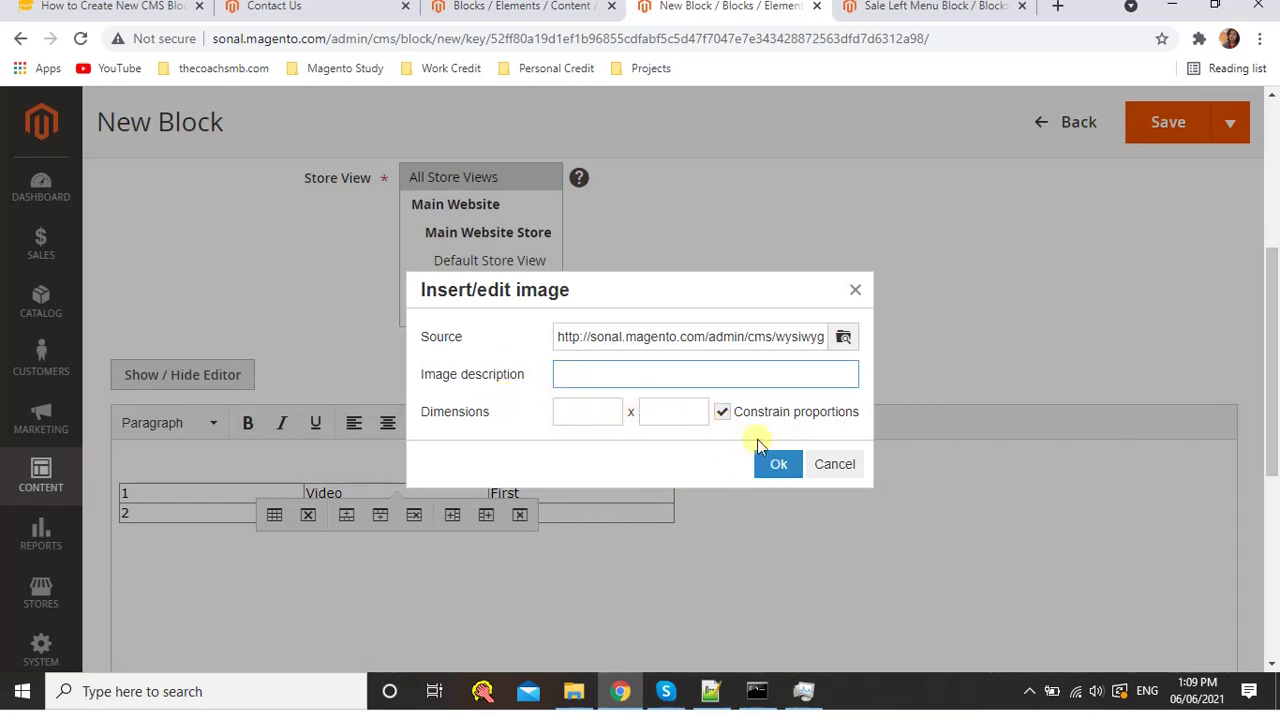
{"action": "left_click", "coordinate": [779, 468]}
{"action": "scroll", "coordinate": [777, 468], "scroll_direction": "down", "scroll_amount": 2}
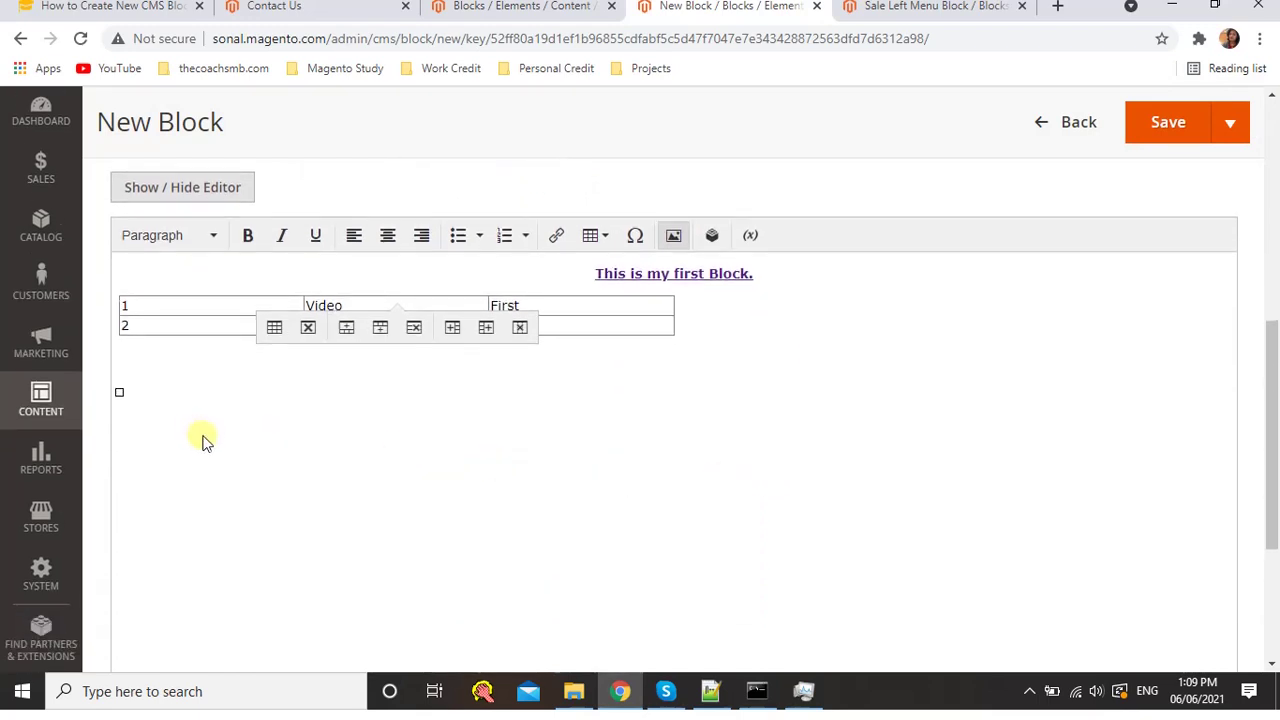
{"action": "left_click", "coordinate": [728, 478]}
{"action": "scroll", "coordinate": [720, 477], "scroll_direction": "up", "scroll_amount": 2}
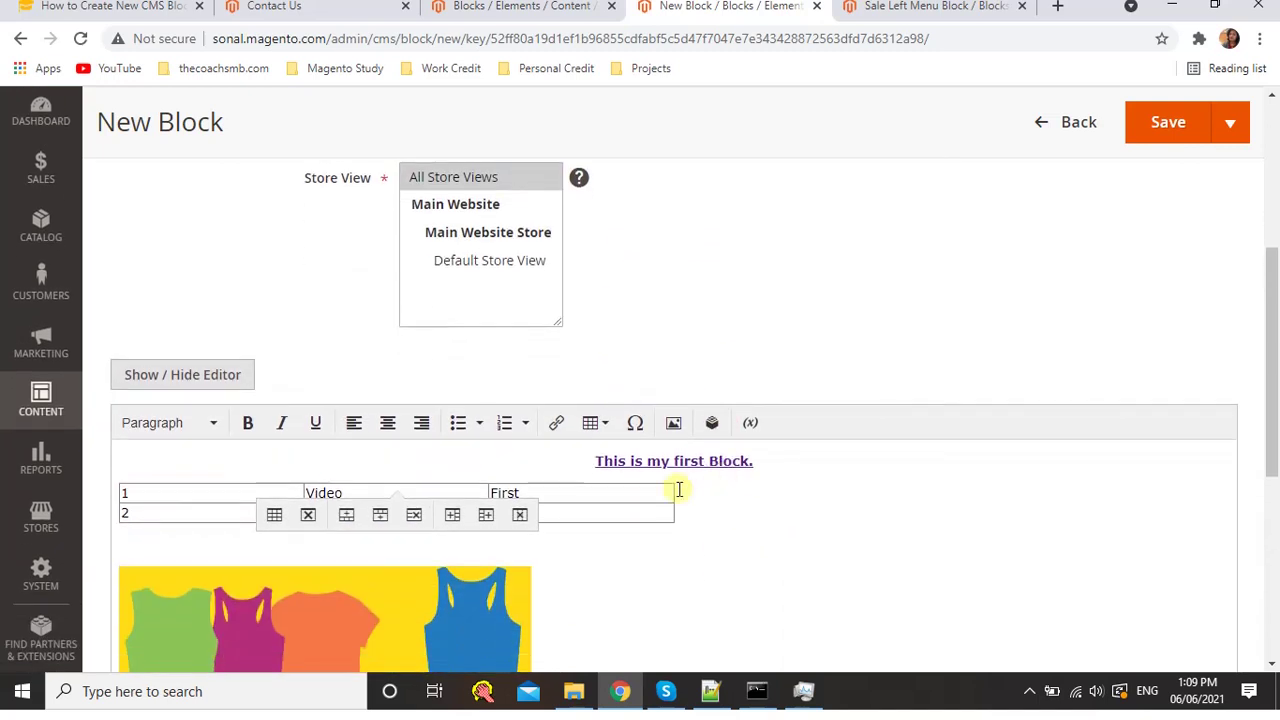
Try to centre the table through single cells, and undo the alignment changes while keeping the inserted image
{"action": "scroll", "coordinate": [678, 489], "scroll_direction": "down", "scroll_amount": 1}
{"action": "left_click", "coordinate": [131, 398]}
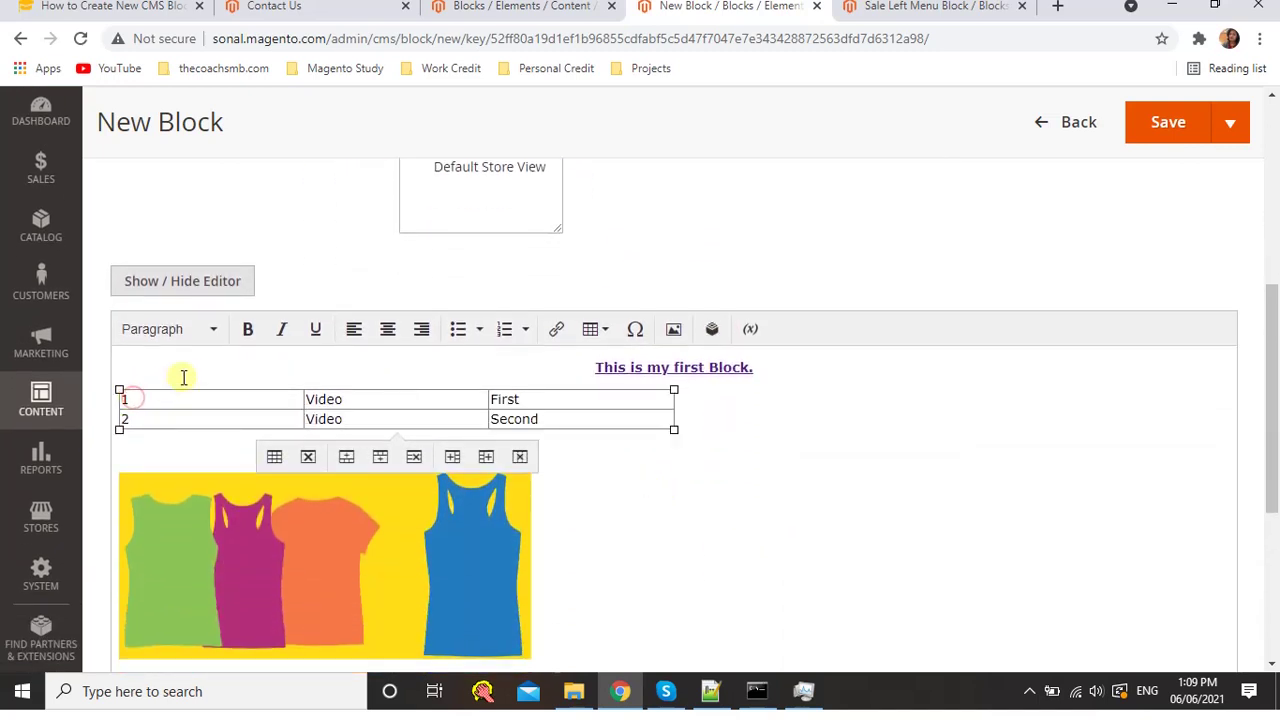
{"action": "left_click", "coordinate": [387, 333]}
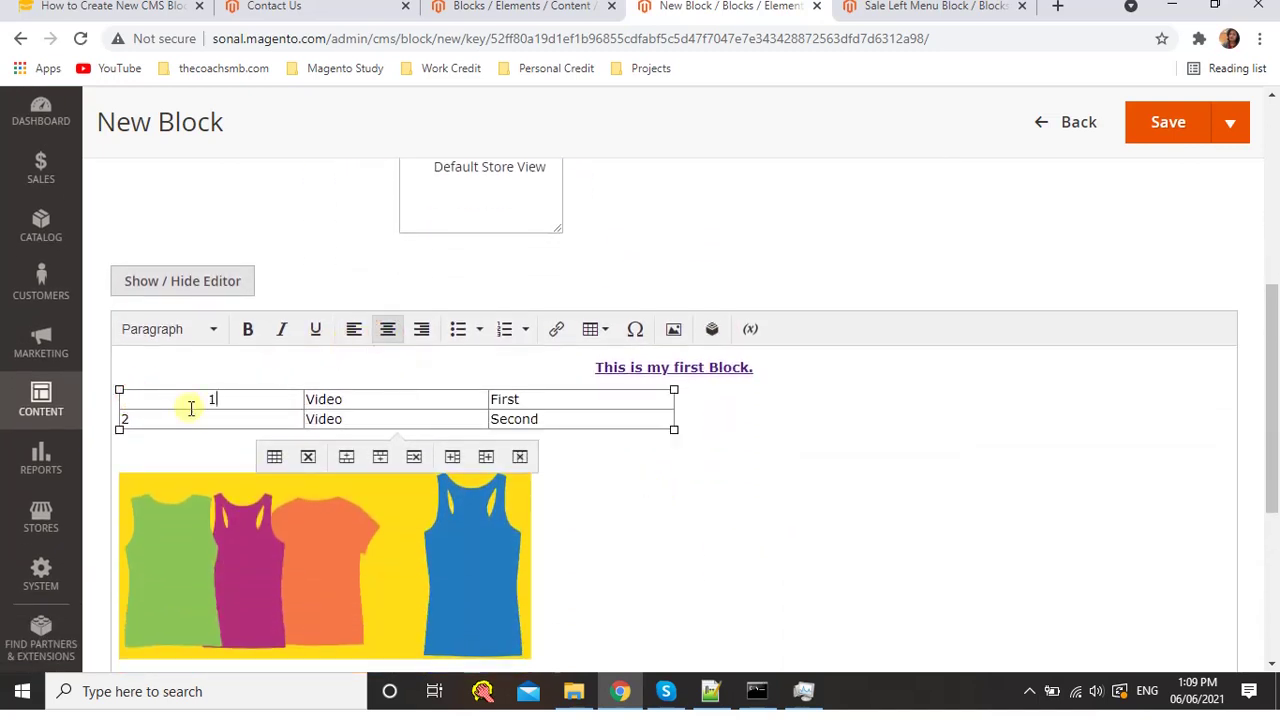
{"action": "key", "text": "ctrl+z"}
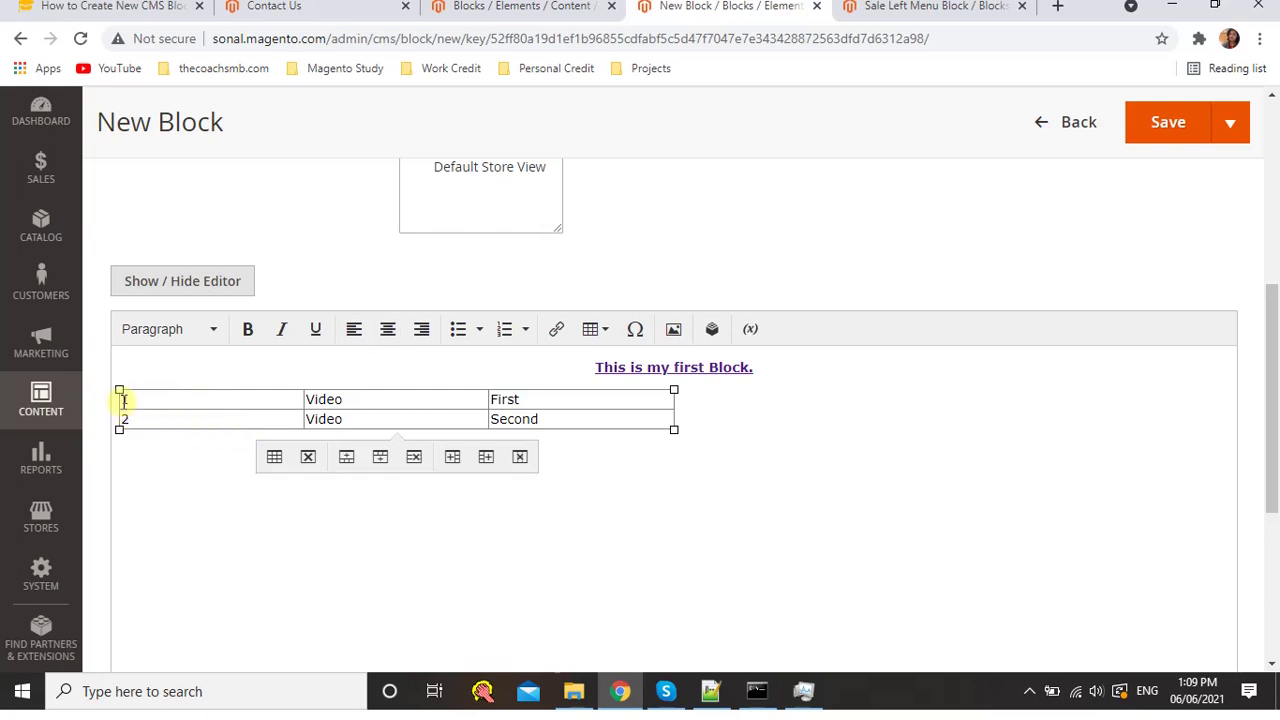
{"action": "key", "text": "ctrl+y"}
{"action": "left_click", "coordinate": [882, 449]}
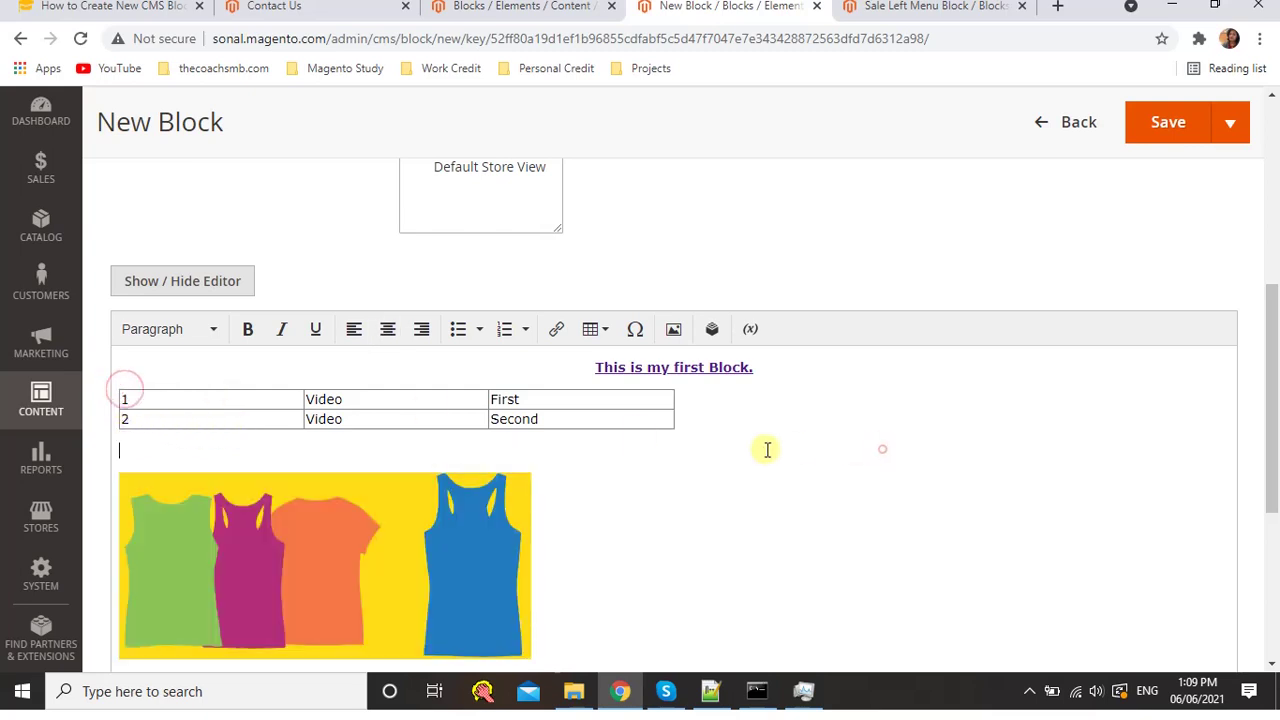
{"action": "left_click", "coordinate": [668, 420]}
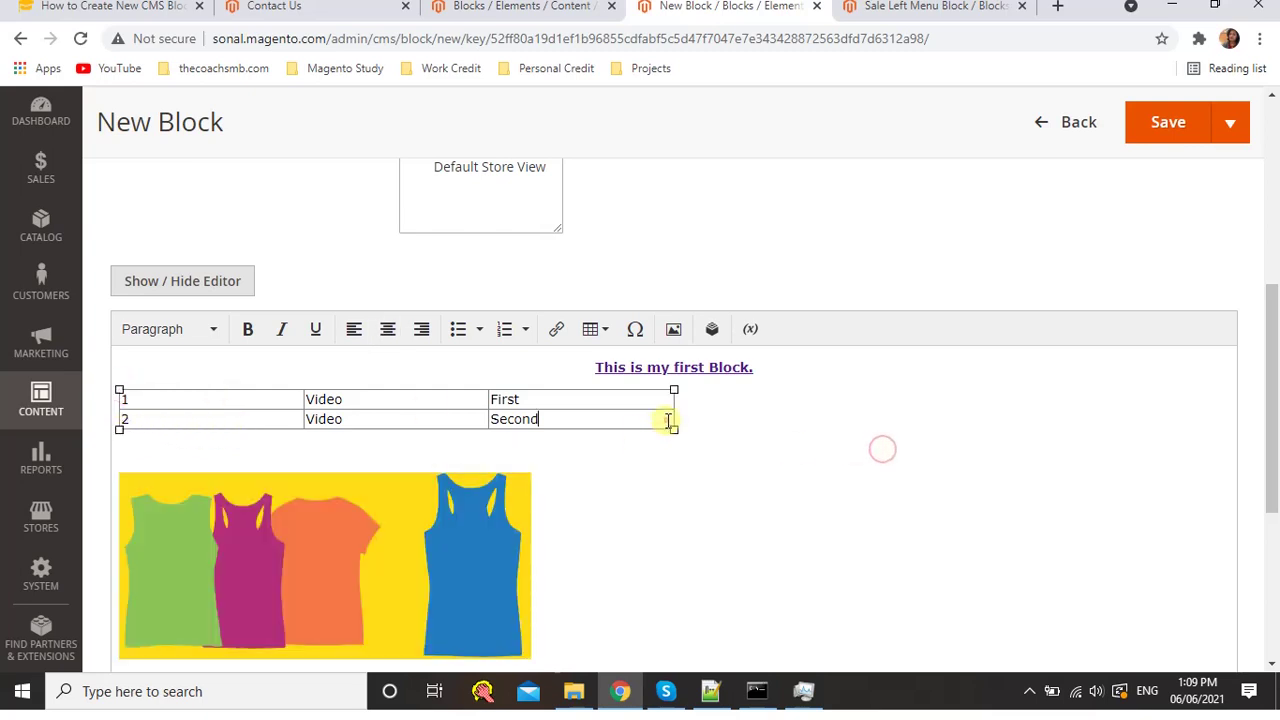
{"action": "left_click", "coordinate": [389, 333]}
{"action": "left_click", "coordinate": [389, 333]}
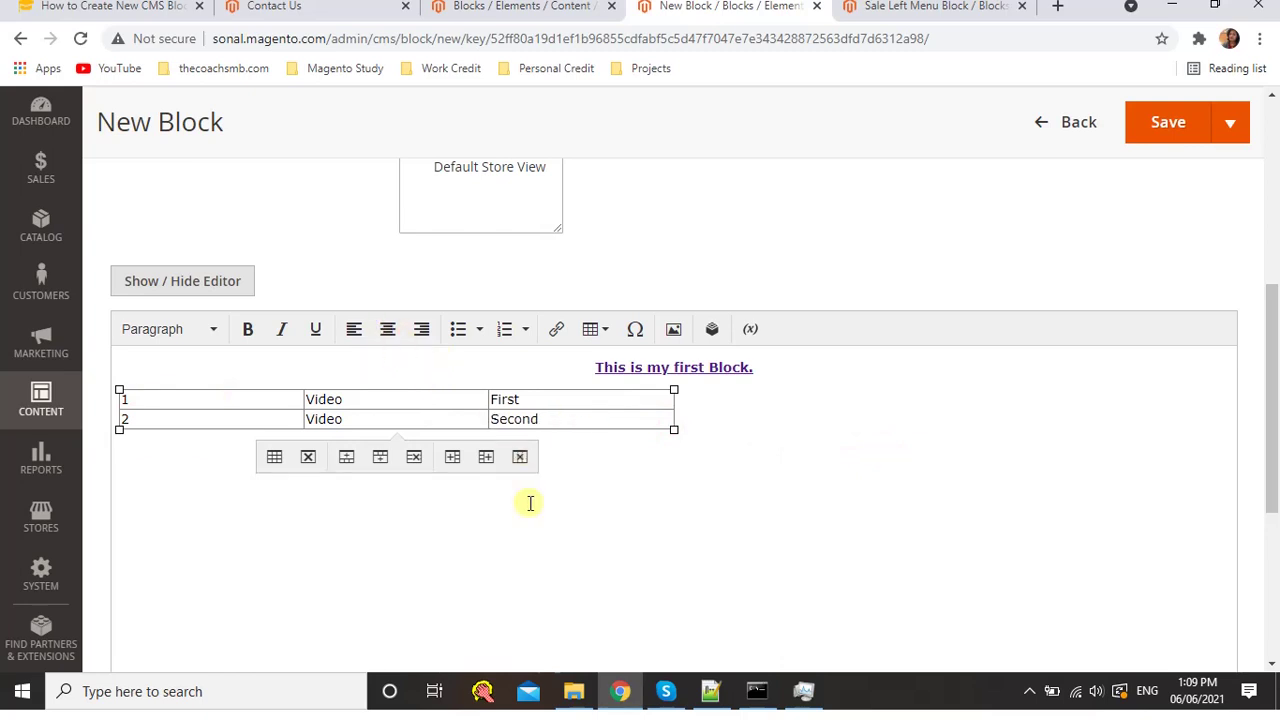
{"action": "left_click", "coordinate": [596, 493]}
Centre the whole table and the t-shirts image below it in the content area
{"action": "left_click_drag", "start_coordinate": [437, 390], "coordinate": [125, 380]}
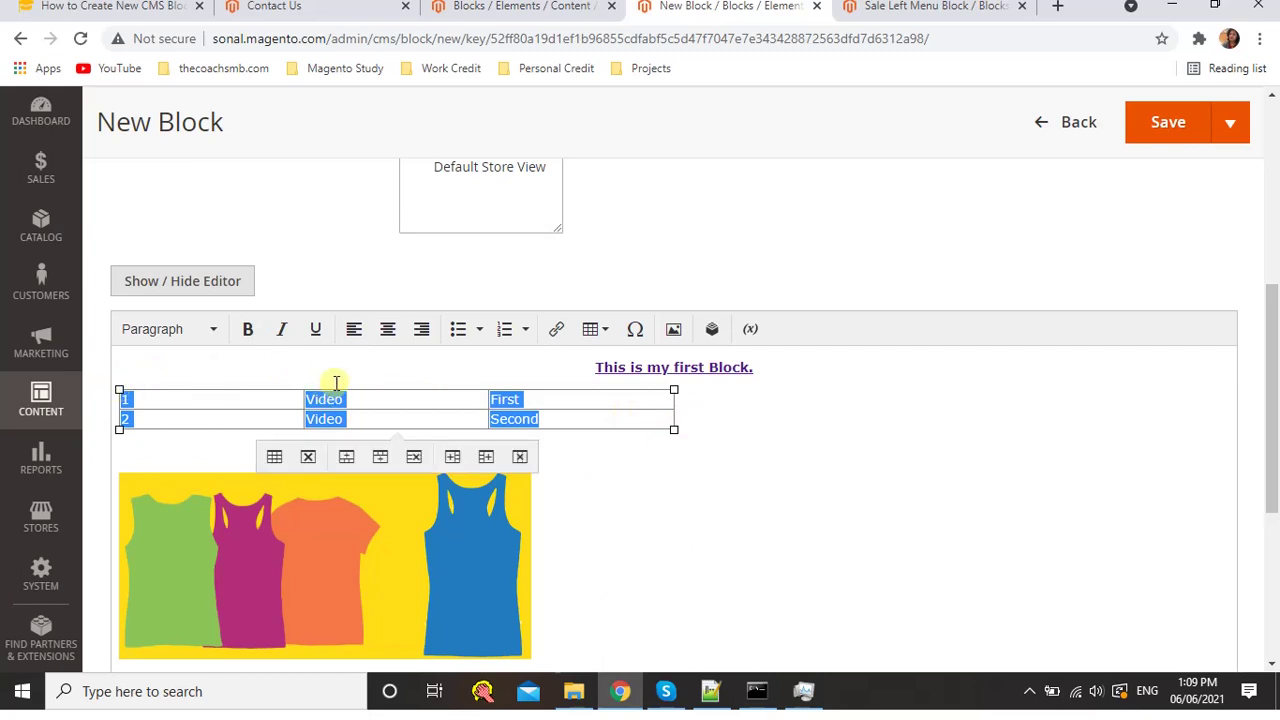
{"action": "left_click", "coordinate": [388, 329]}
{"action": "left_click", "coordinate": [596, 550]}
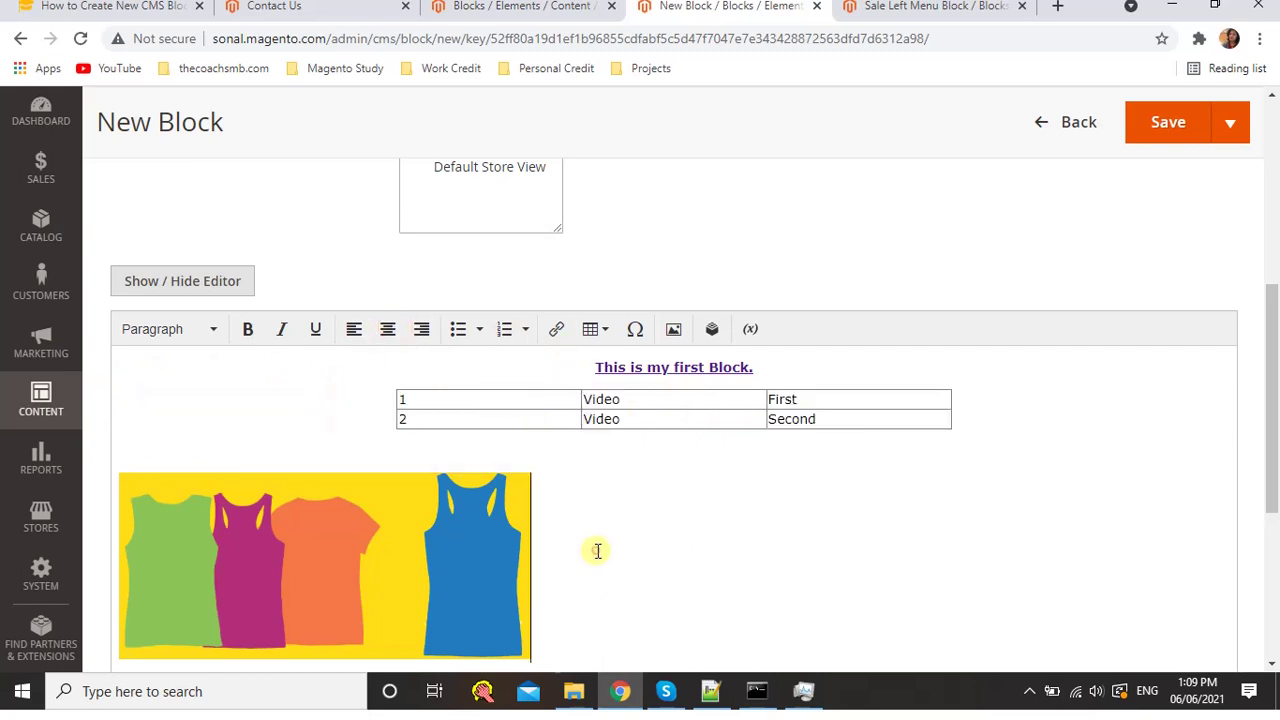
{"action": "left_click", "coordinate": [425, 558]}
{"action": "left_click", "coordinate": [386, 331]}
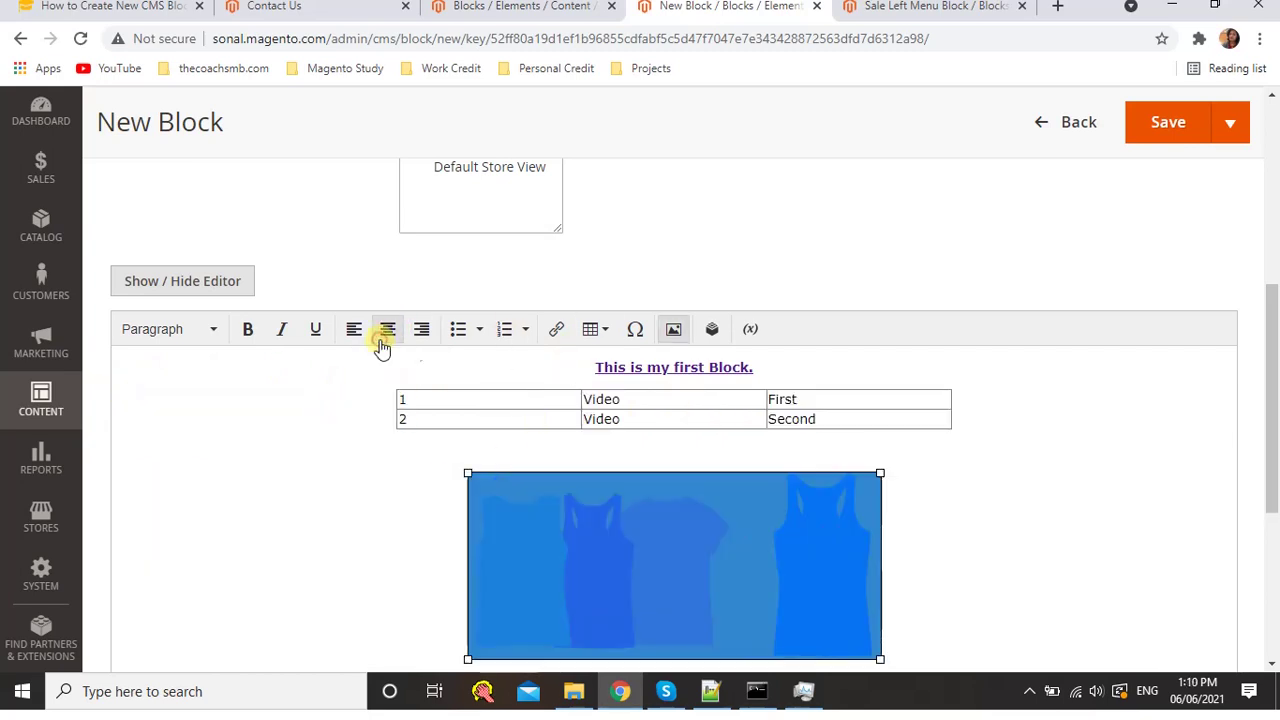
Look at the additional save options, try to save the new block, and review the save response on the page
{"action": "left_click", "coordinate": [1230, 122]}
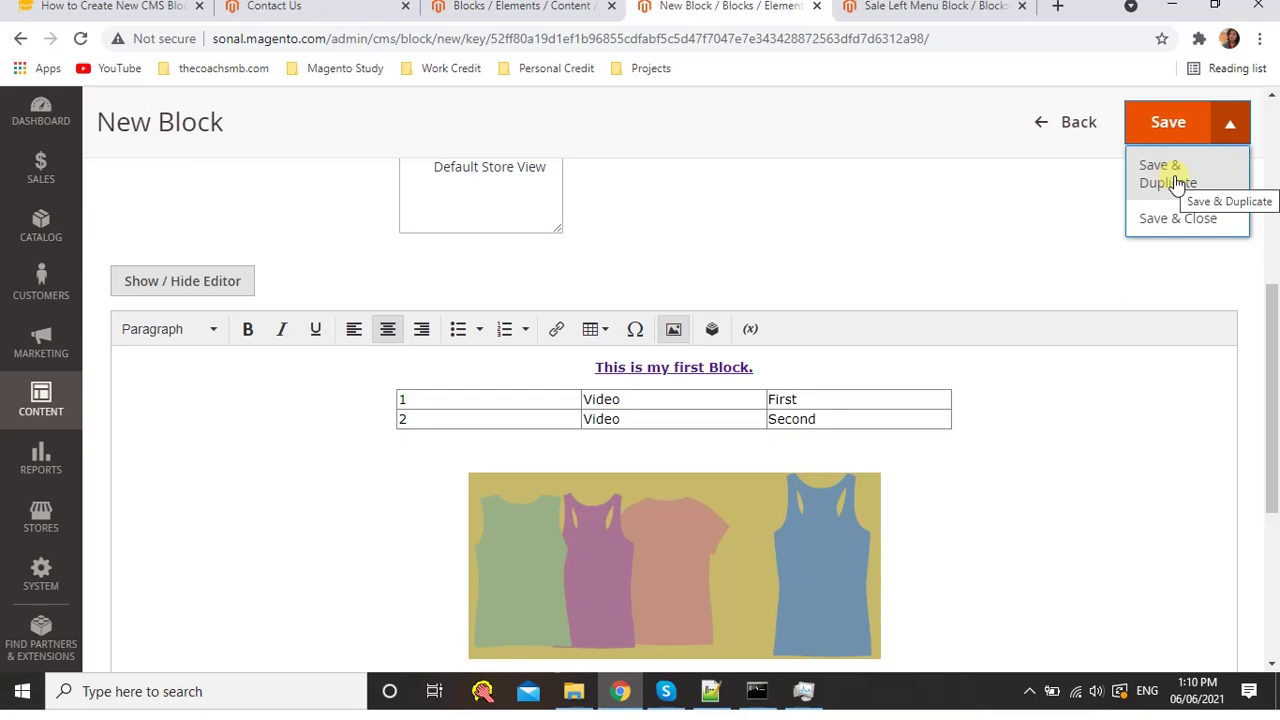
{"action": "left_click", "coordinate": [1176, 133]}
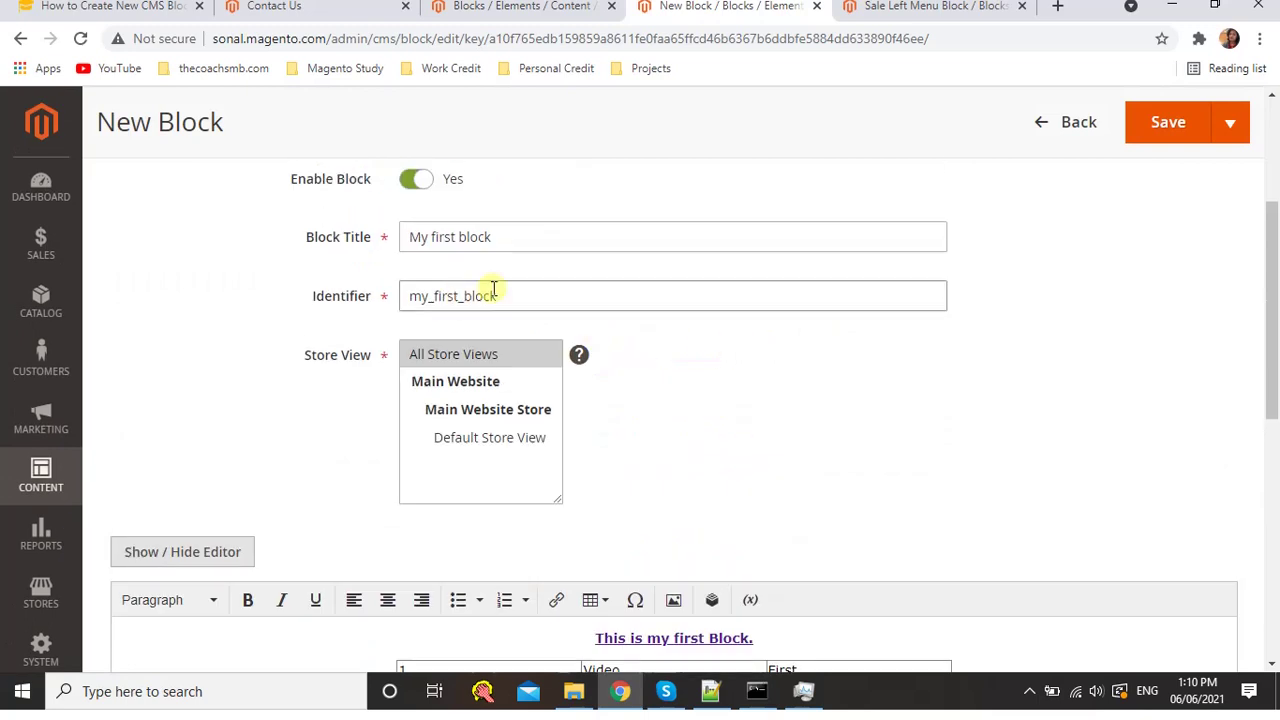
{"action": "left_click_drag", "start_coordinate": [157, 270], "coordinate": [705, 293]}
{"action": "left_click", "coordinate": [697, 293]}
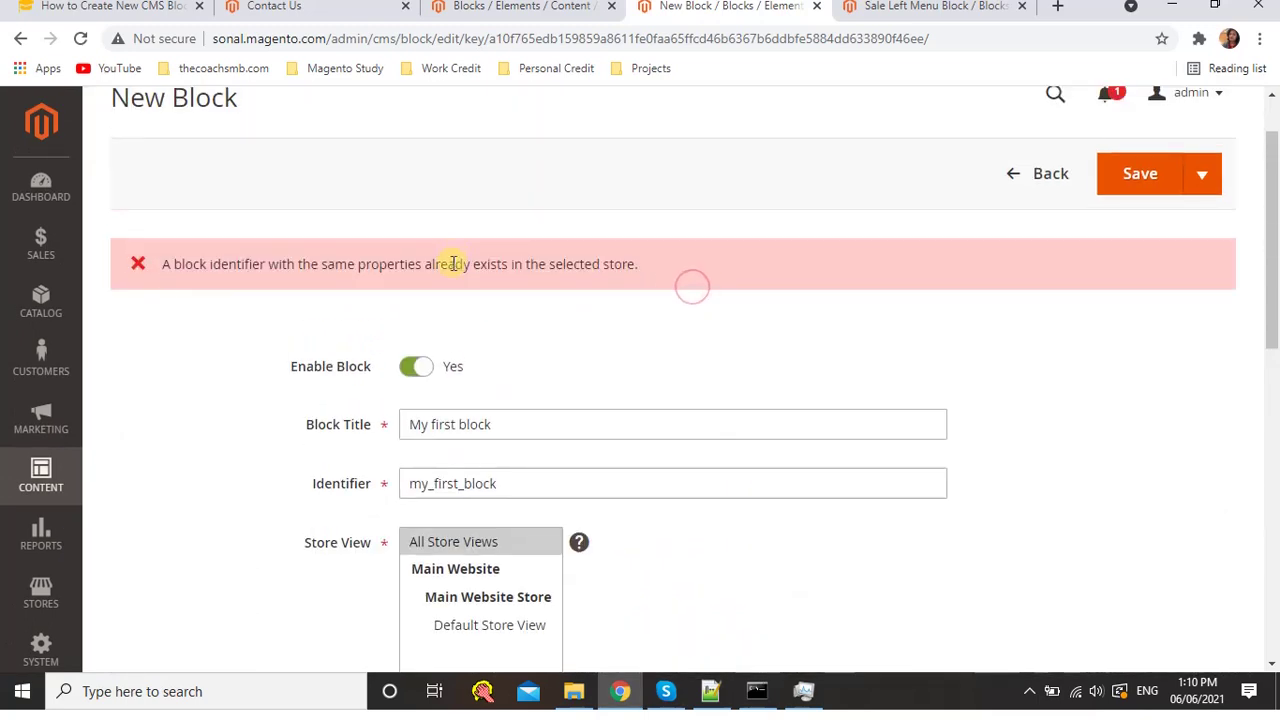
{"action": "scroll", "coordinate": [492, 277], "scroll_direction": "down", "scroll_amount": 2}
{"action": "scroll", "coordinate": [475, 285], "scroll_direction": "up", "scroll_amount": 3}
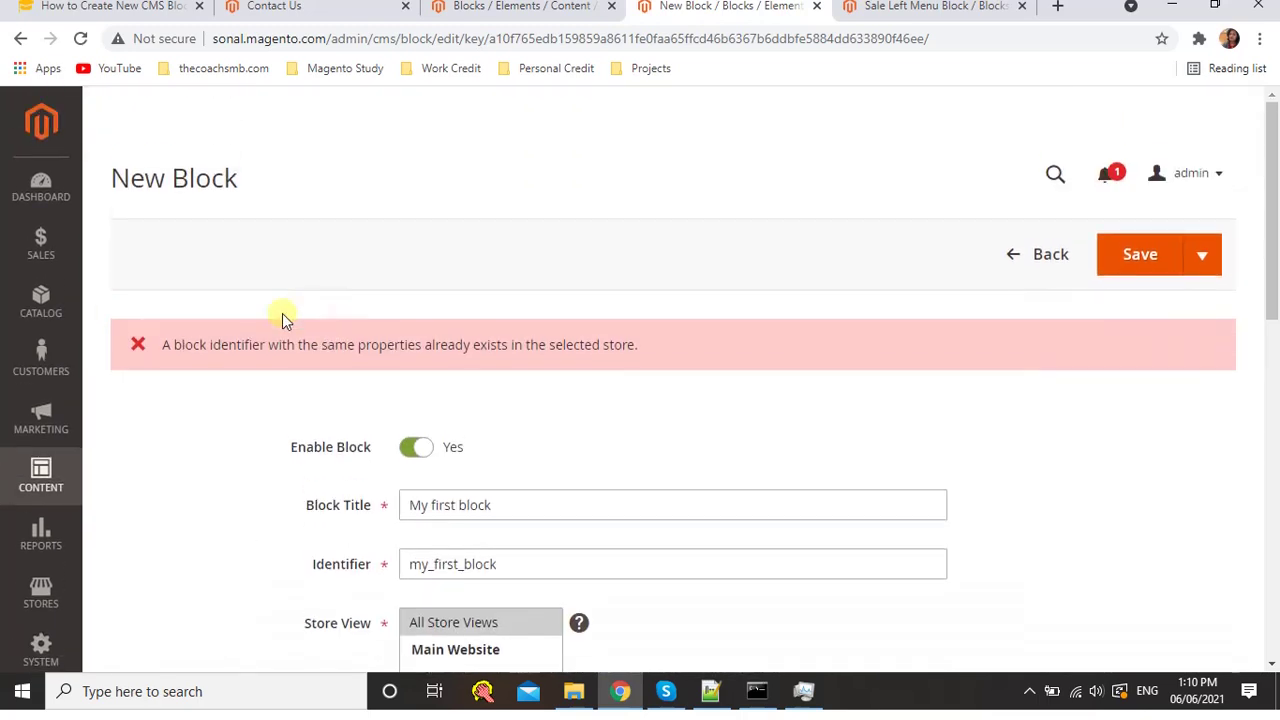
Change the block's identifier to my_new_first_block, save the block, and check its saved content
{"action": "scroll", "coordinate": [468, 352], "scroll_direction": "down", "scroll_amount": 3}
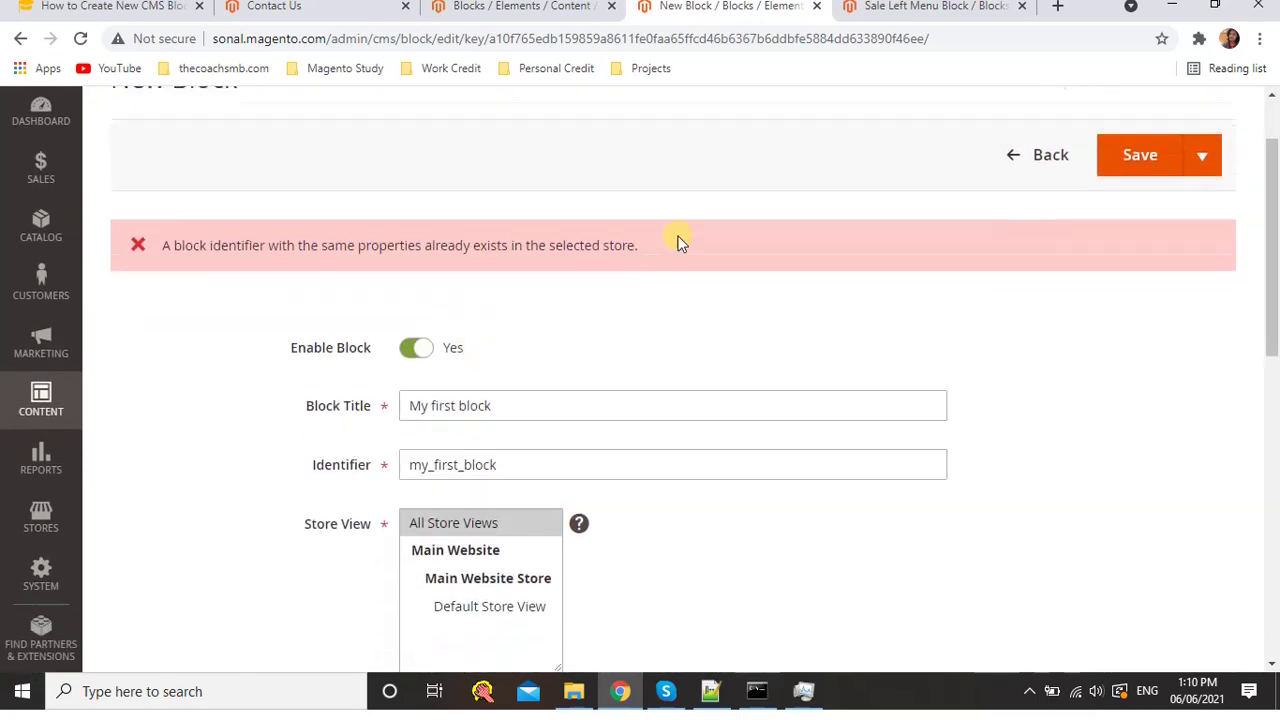
{"action": "left_click", "coordinate": [530, 280]}
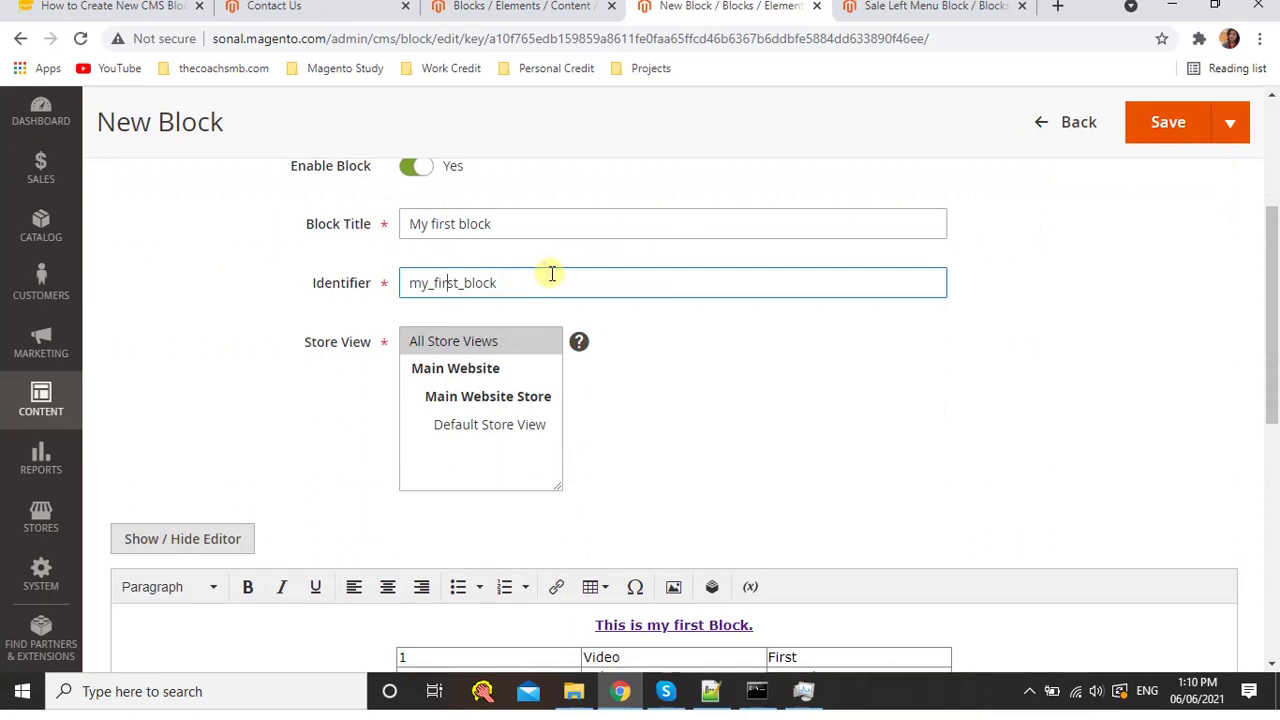
{"action": "type", "text": "new_"}
{"action": "left_click", "coordinate": [1168, 125]}
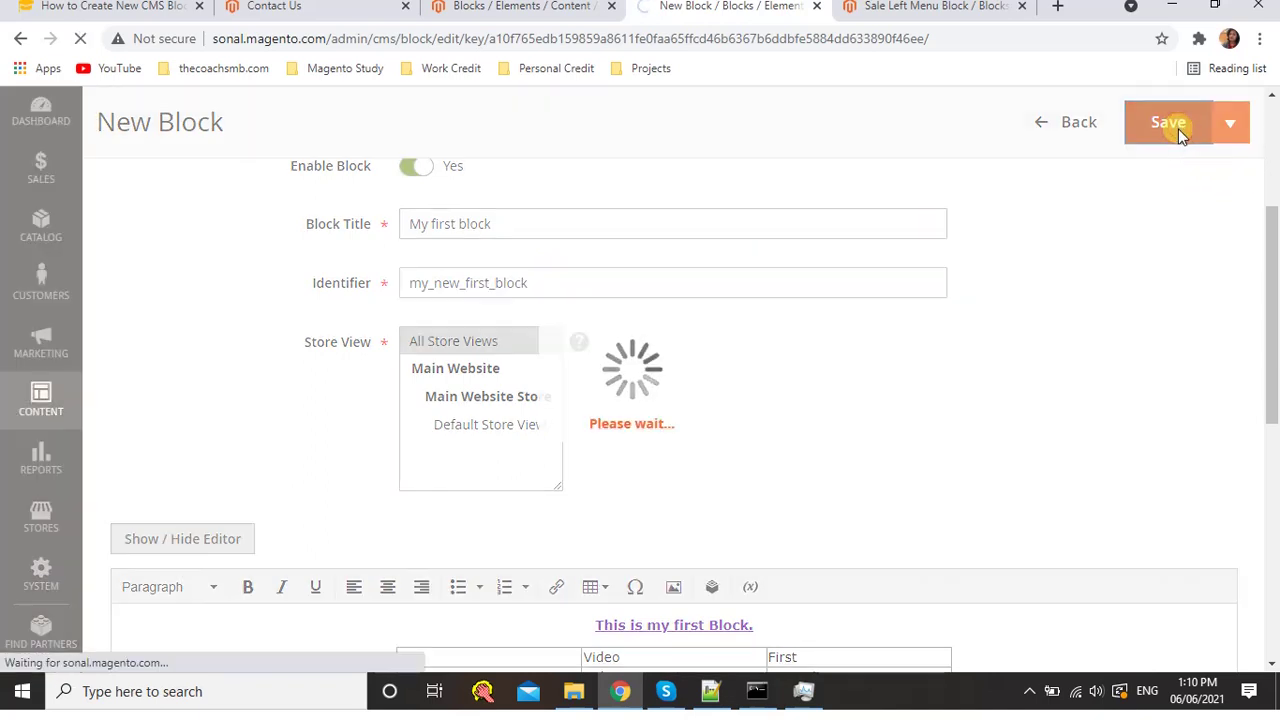
{"action": "scroll", "coordinate": [1040, 453], "scroll_direction": "down", "scroll_amount": 4}
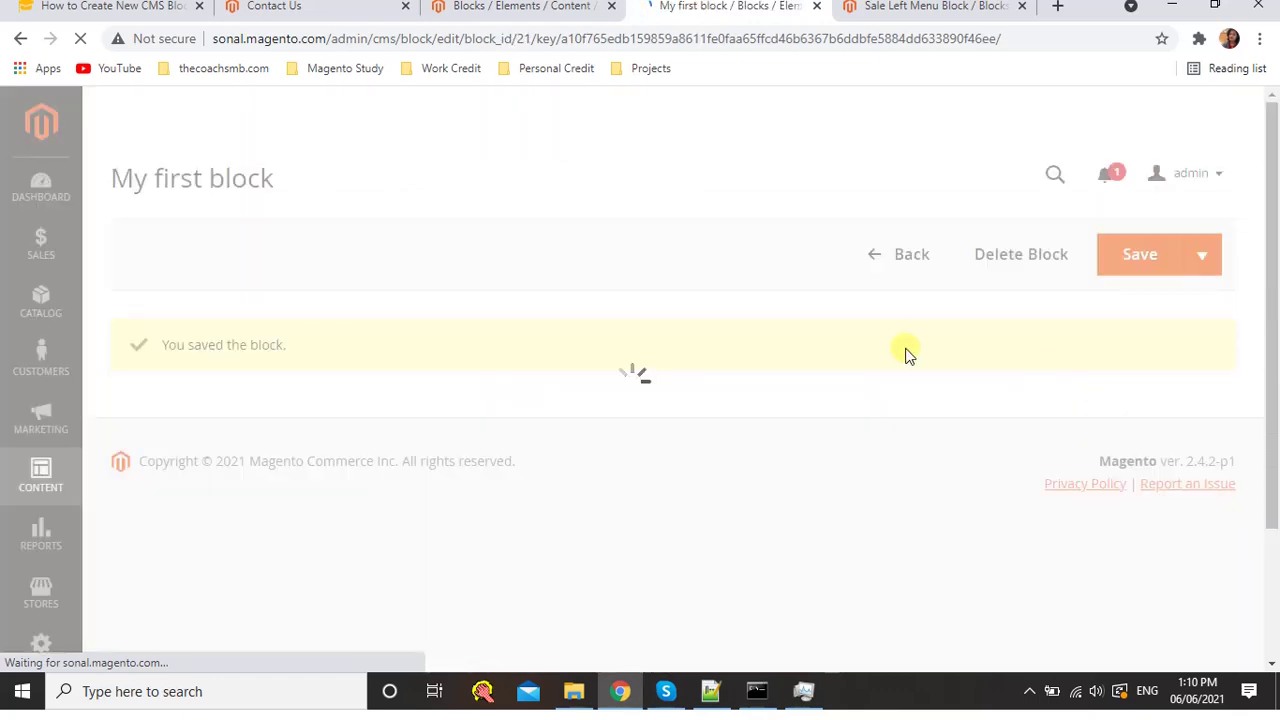
{"action": "scroll", "coordinate": [868, 432], "scroll_direction": "down", "scroll_amount": 6}
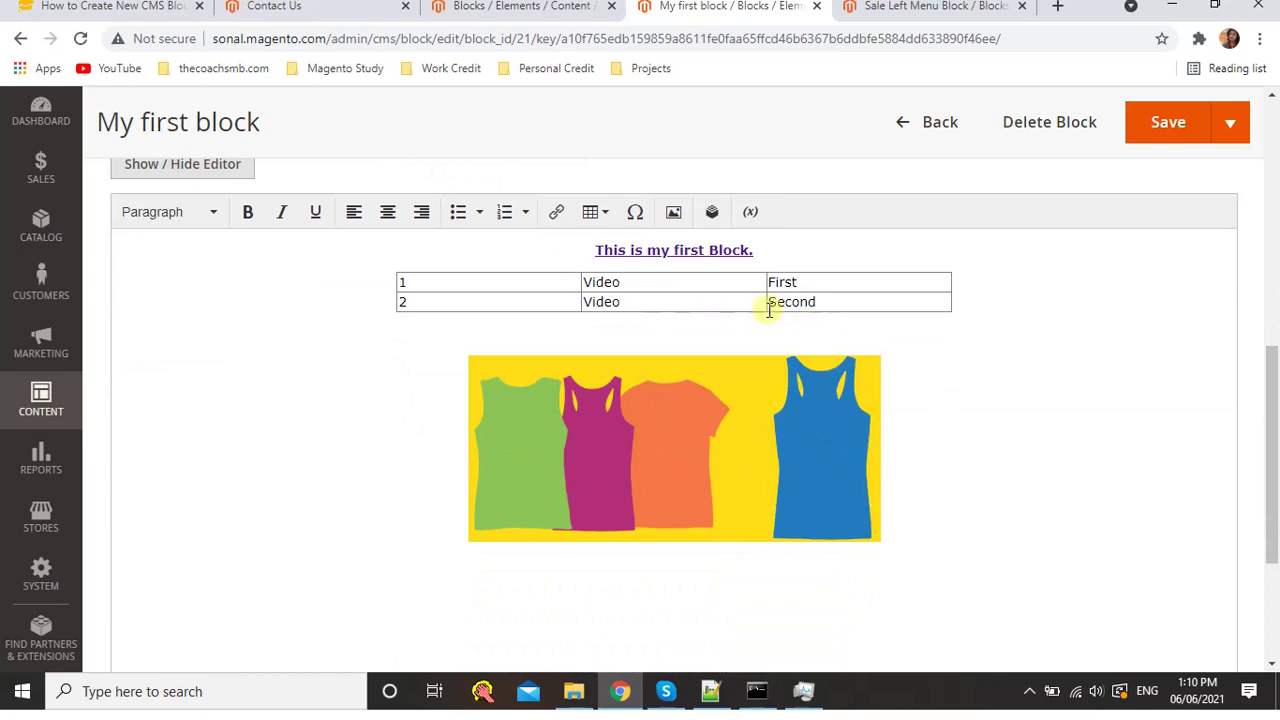
{"action": "scroll", "coordinate": [680, 430], "scroll_direction": "up", "scroll_amount": 3}
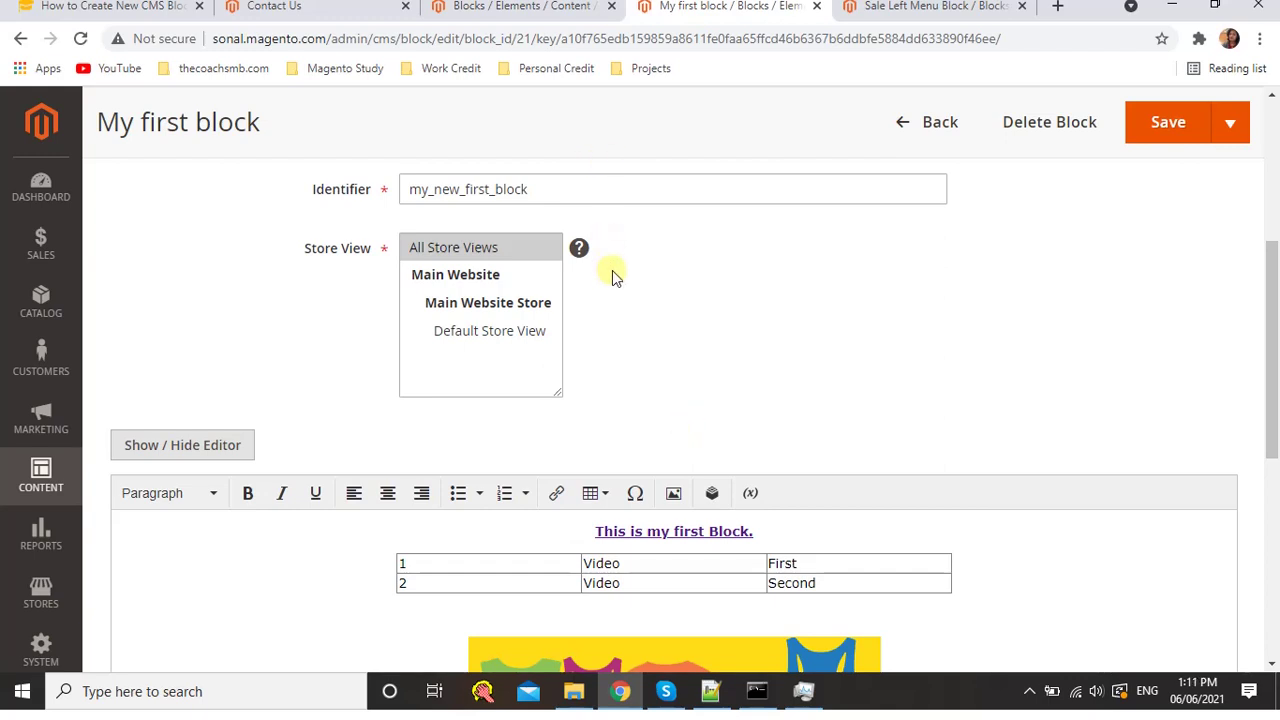
Read the tutorial article's Step 2 list of areas where a static block can be displayed, including category pages, widgets and layout XML
{"action": "left_click", "coordinate": [83, 6]}
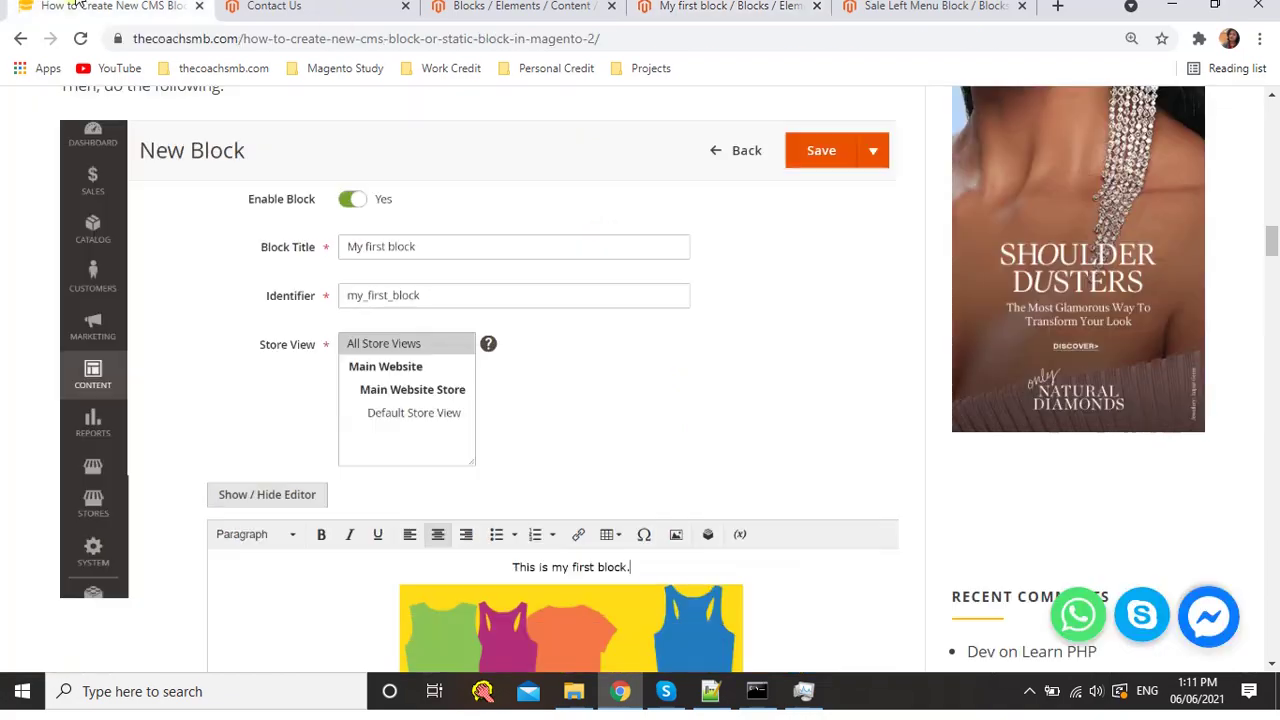
{"action": "scroll", "coordinate": [343, 277], "scroll_direction": "up", "scroll_amount": 4}
{"action": "scroll", "coordinate": [343, 380], "scroll_direction": "down", "scroll_amount": 12}
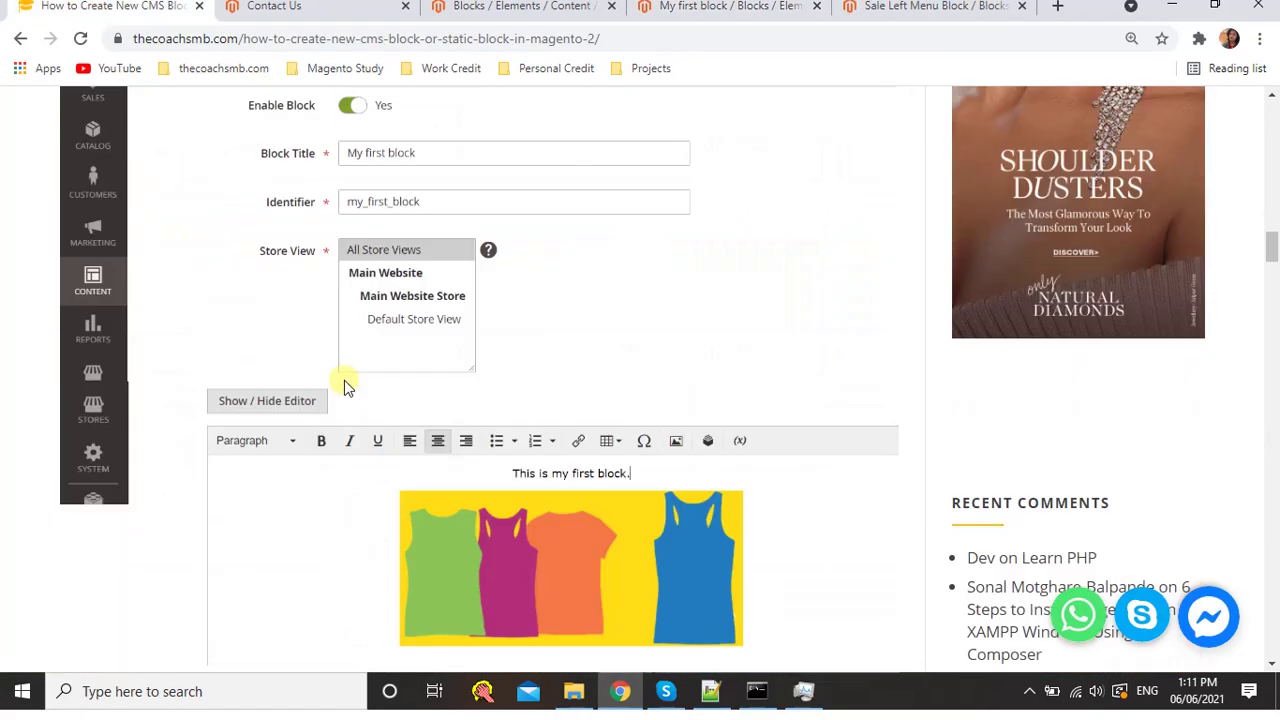
{"action": "scroll", "coordinate": [355, 388], "scroll_direction": "down", "scroll_amount": 3}
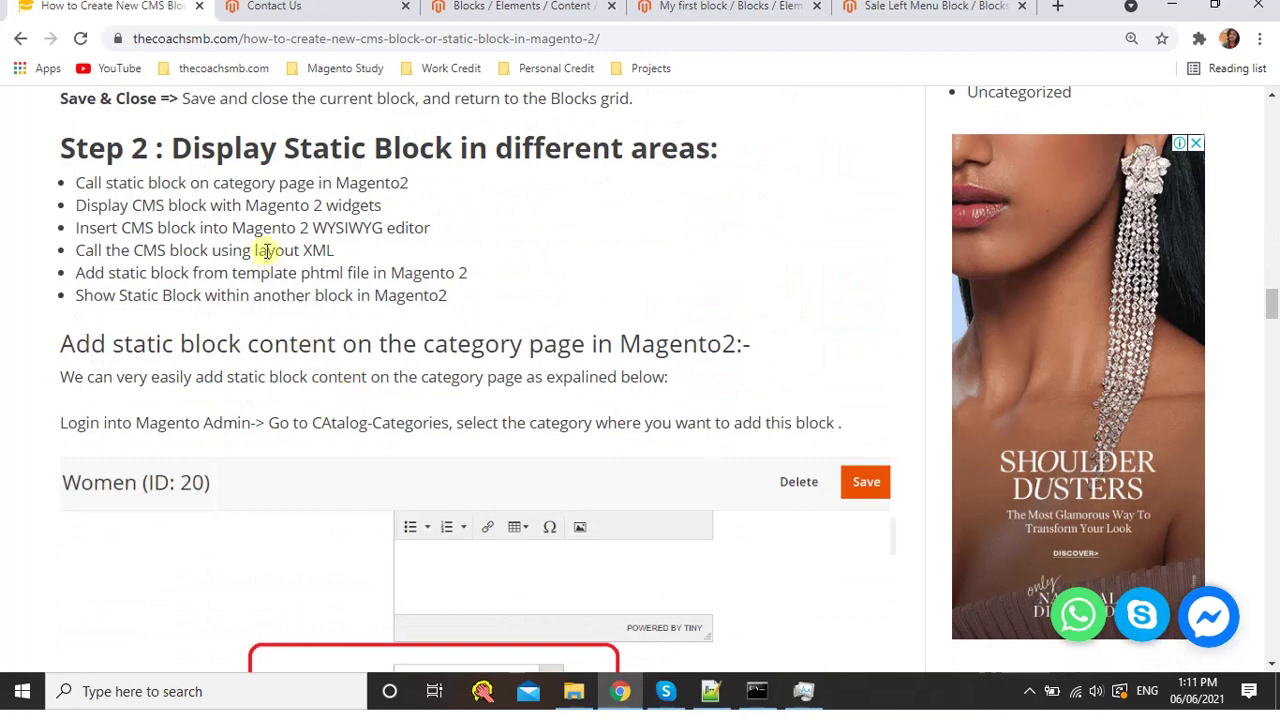
{"action": "left_click_drag", "start_coordinate": [213, 182], "coordinate": [385, 183]}
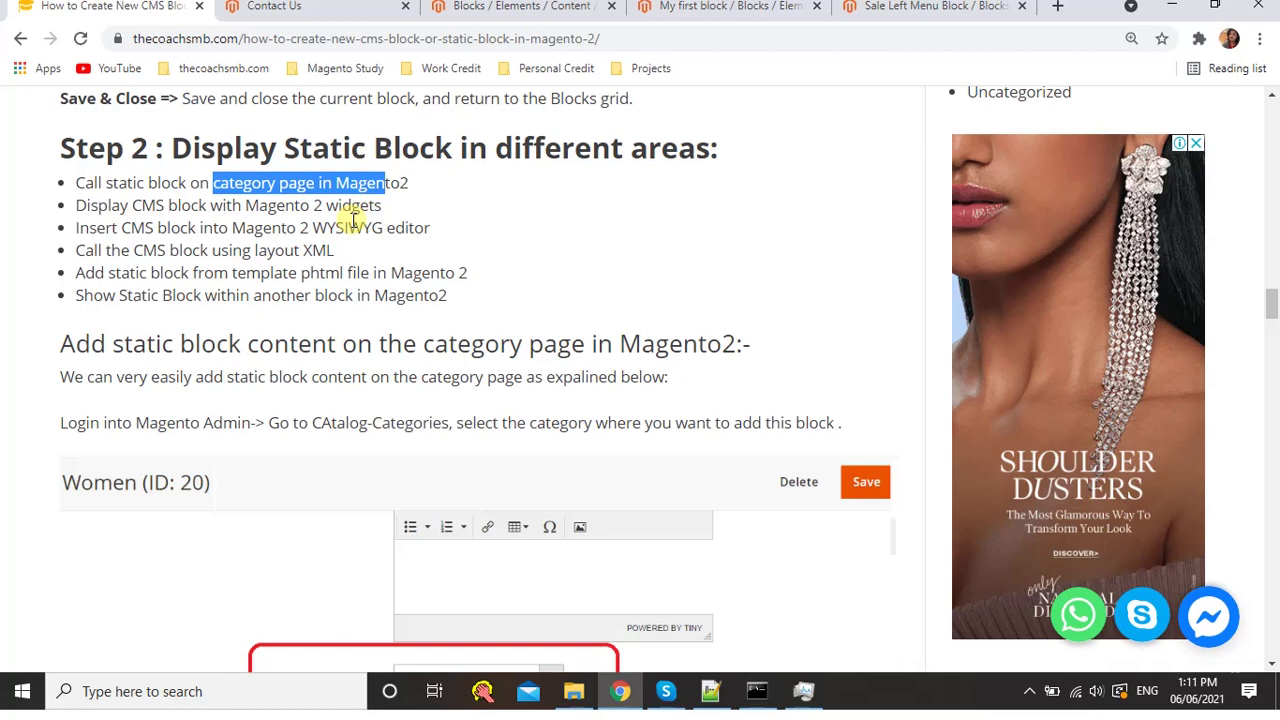
{"action": "left_click_drag", "start_coordinate": [381, 205], "coordinate": [314, 205]}
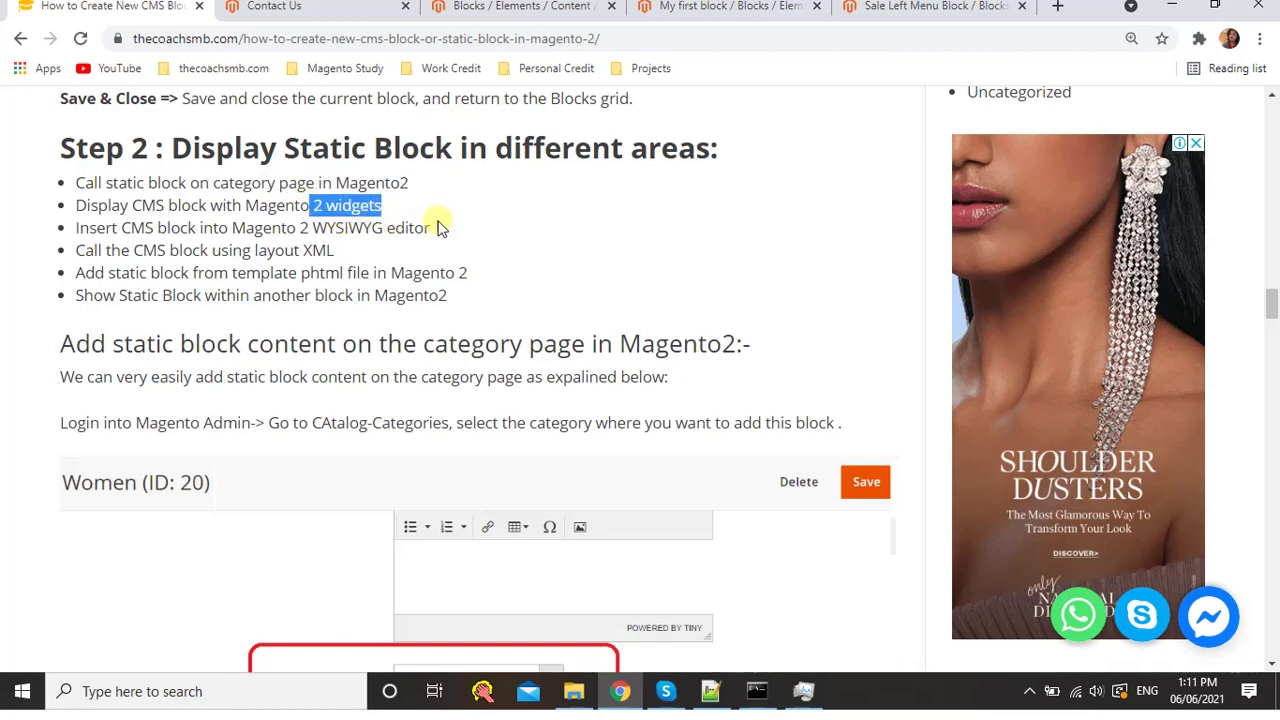
{"action": "left_click_drag", "start_coordinate": [449, 222], "coordinate": [335, 228]}
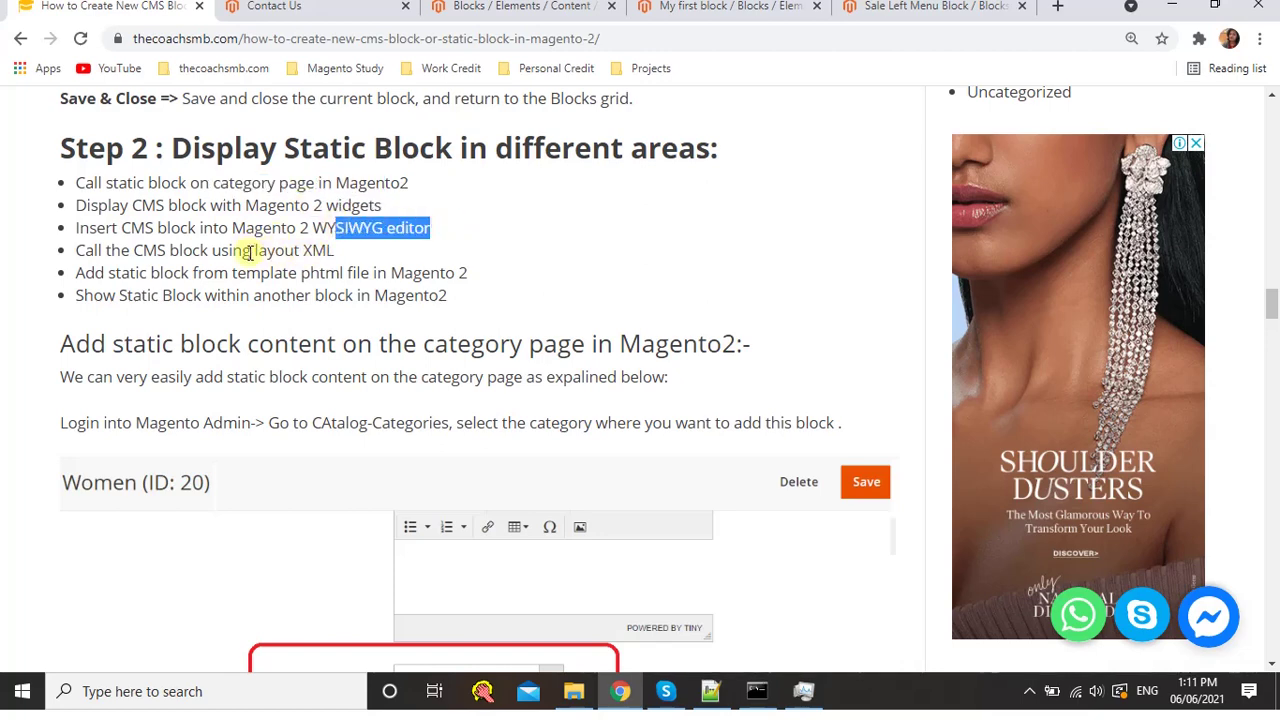
{"action": "left_click", "coordinate": [258, 250]}
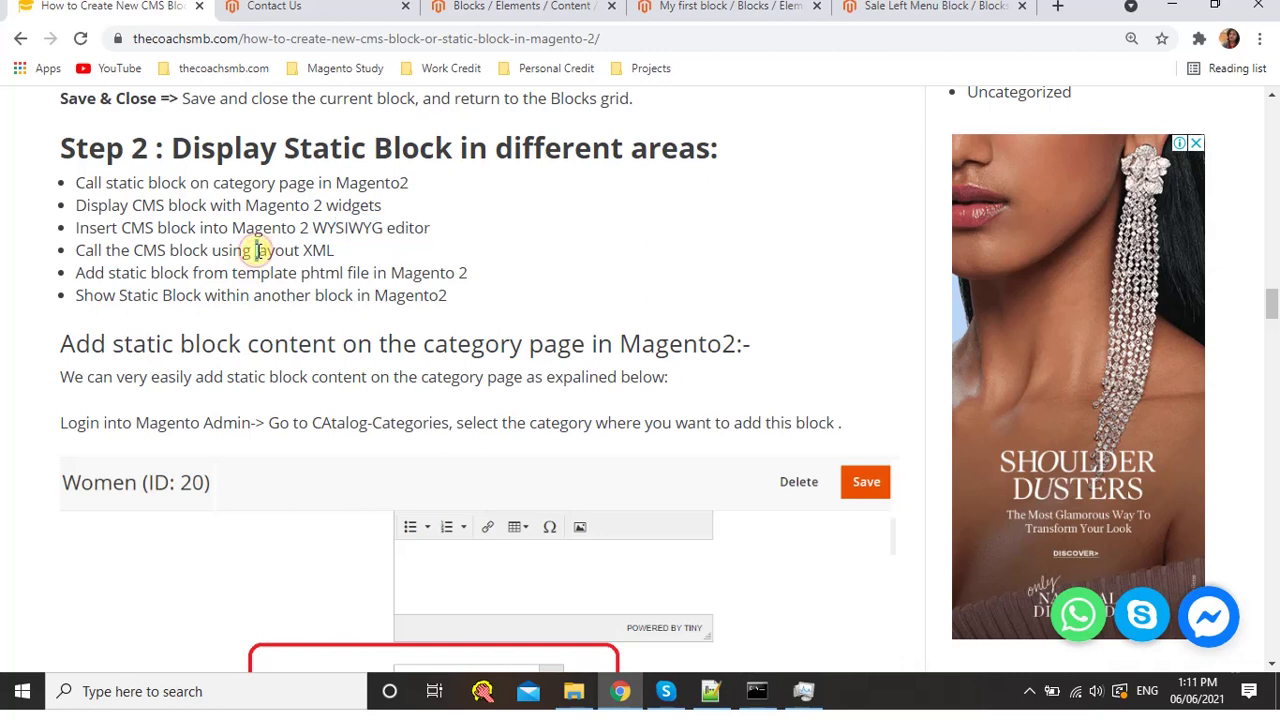
{"action": "left_click_drag", "start_coordinate": [258, 250], "coordinate": [296, 250]}
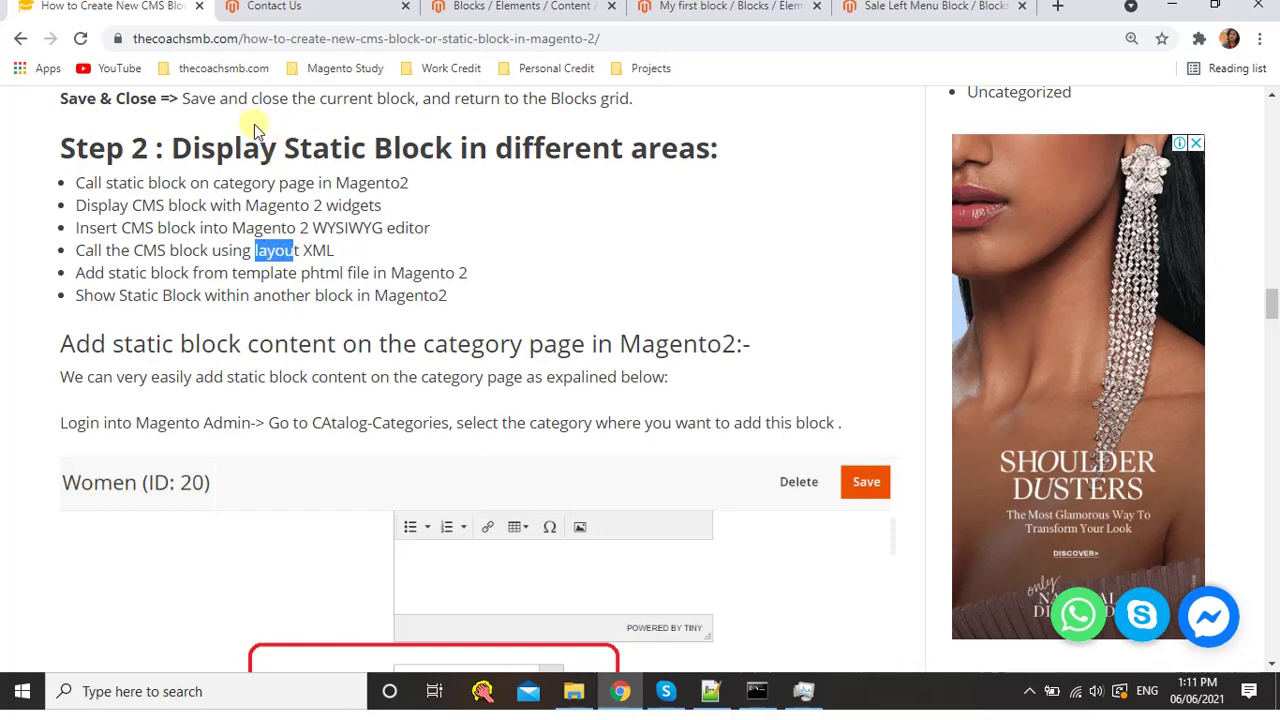
{"action": "left_click_drag", "start_coordinate": [220, 182], "coordinate": [406, 182]}
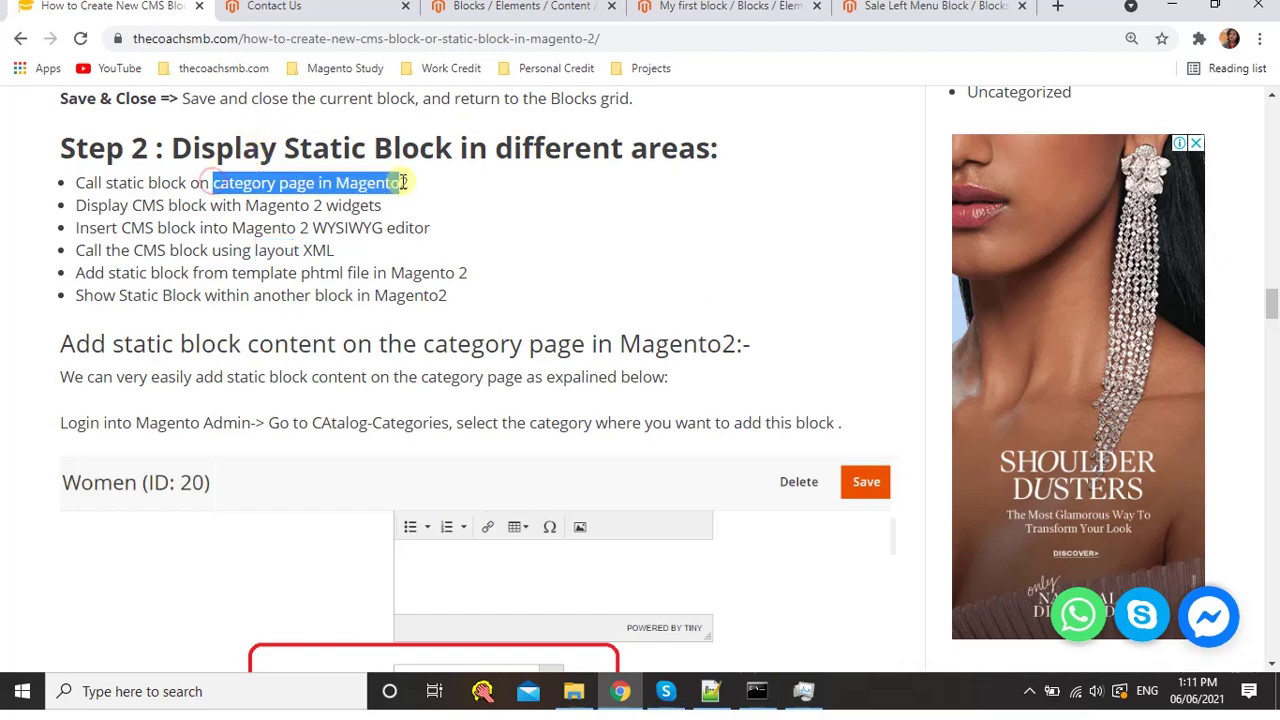
{"action": "left_click", "coordinate": [434, 186]}
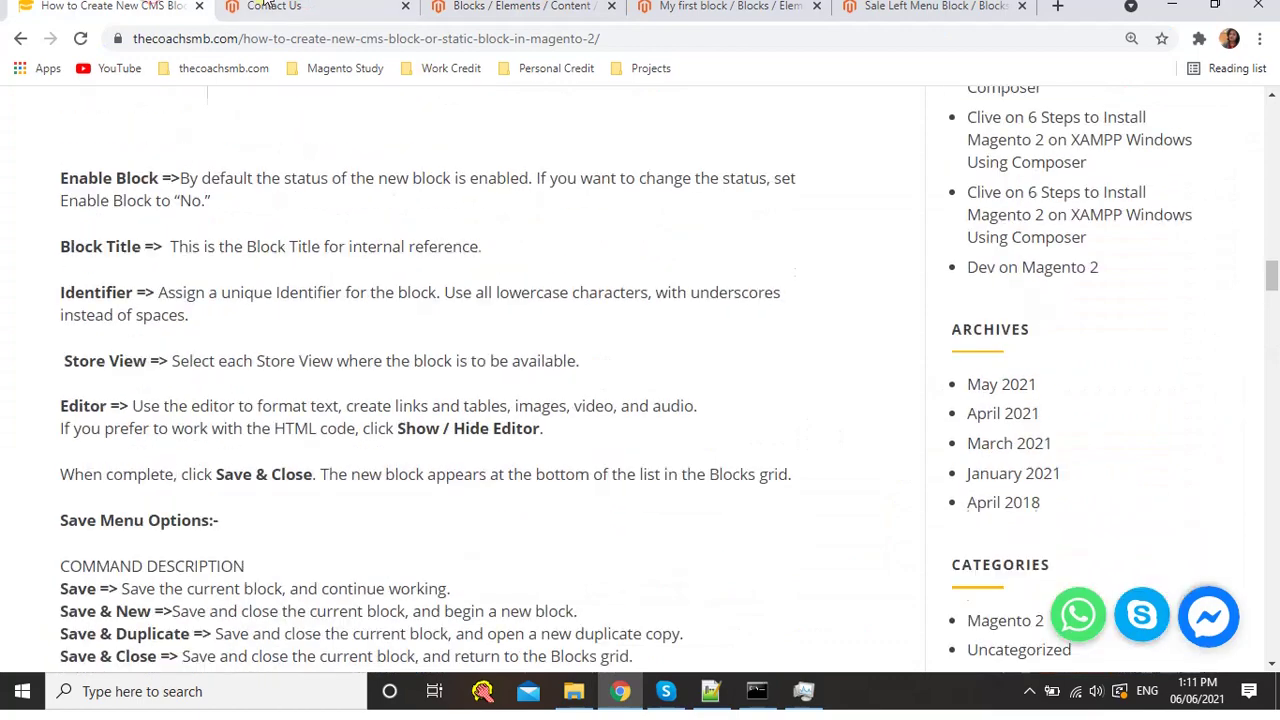
Open the Women category page on the storefront, and open the Women category for editing in the admin catalog
{"action": "left_click", "coordinate": [265, 5]}
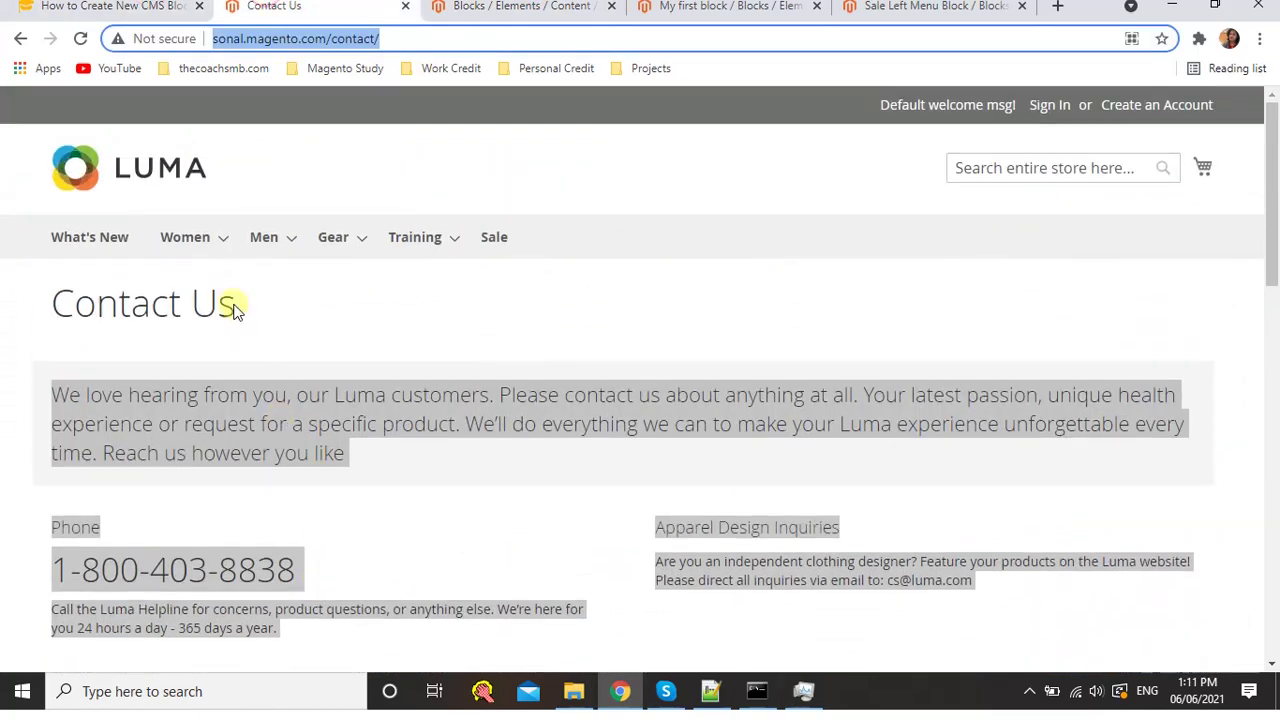
{"action": "left_click", "coordinate": [204, 247]}
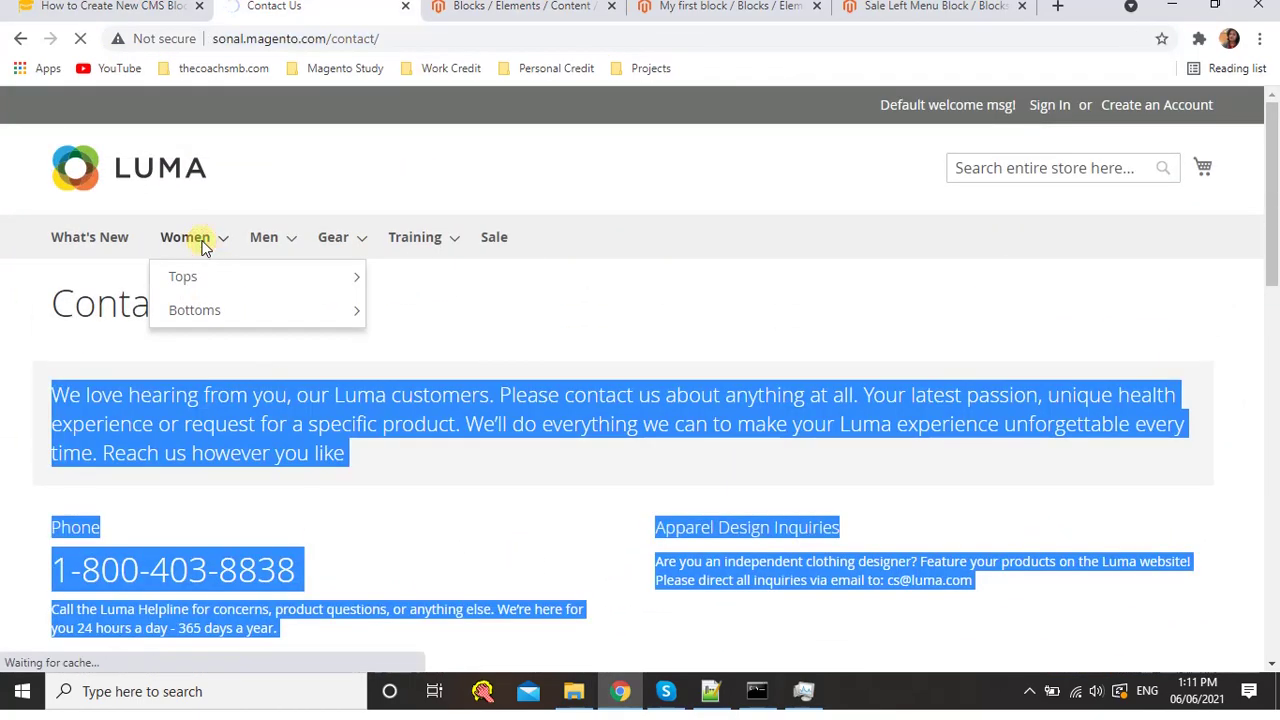
{"action": "left_click", "coordinate": [520, 6]}
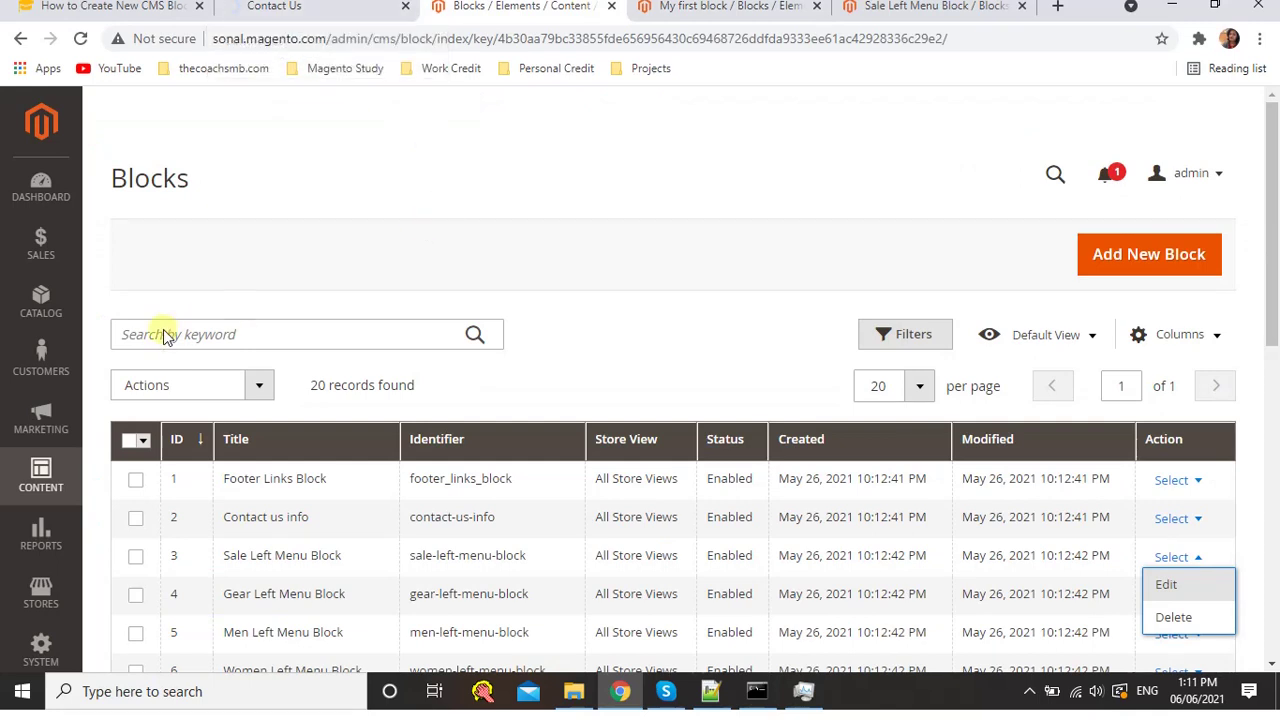
{"action": "left_click", "coordinate": [40, 300]}
{"action": "left_click", "coordinate": [163, 237]}
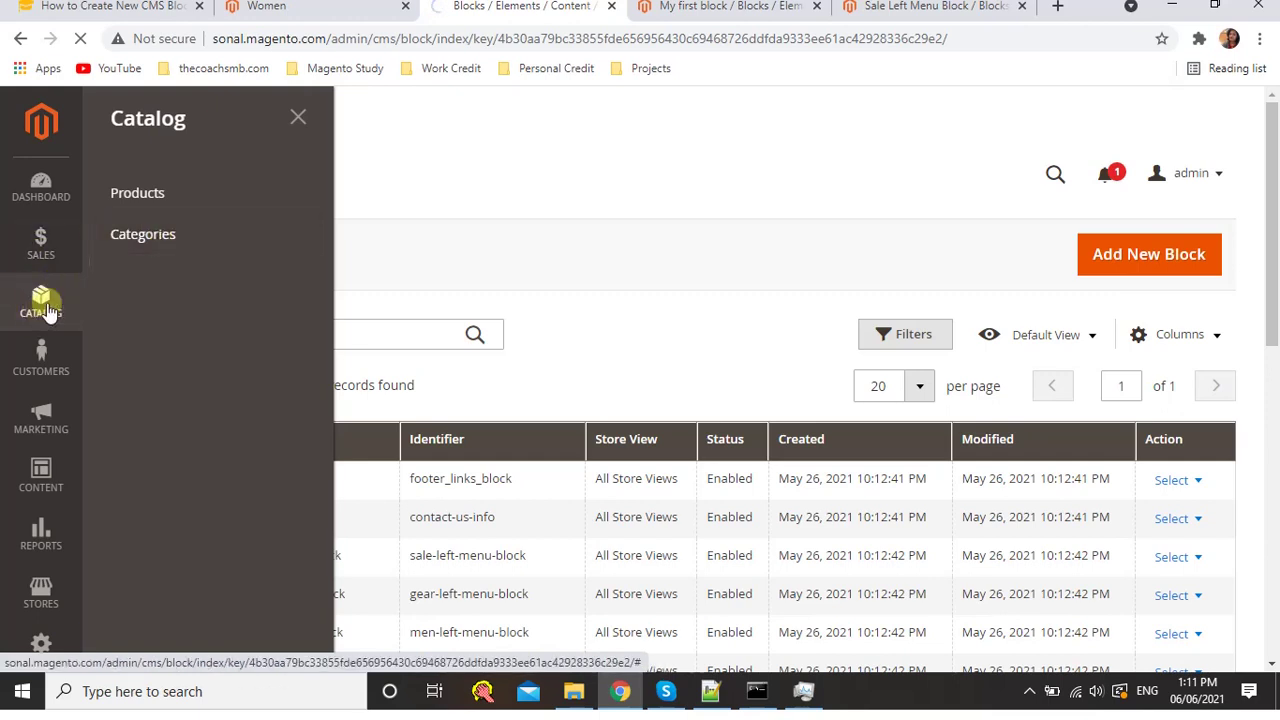
{"action": "left_click", "coordinate": [142, 236]}
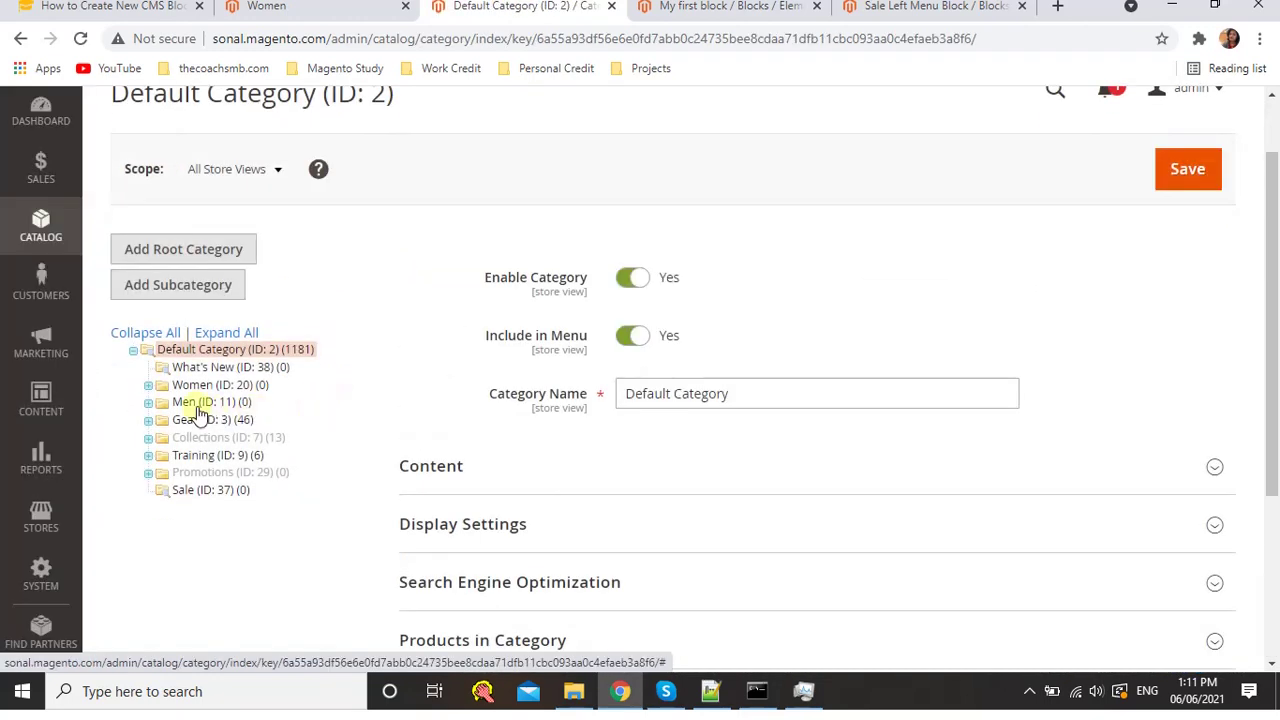
{"action": "left_click", "coordinate": [216, 388]}
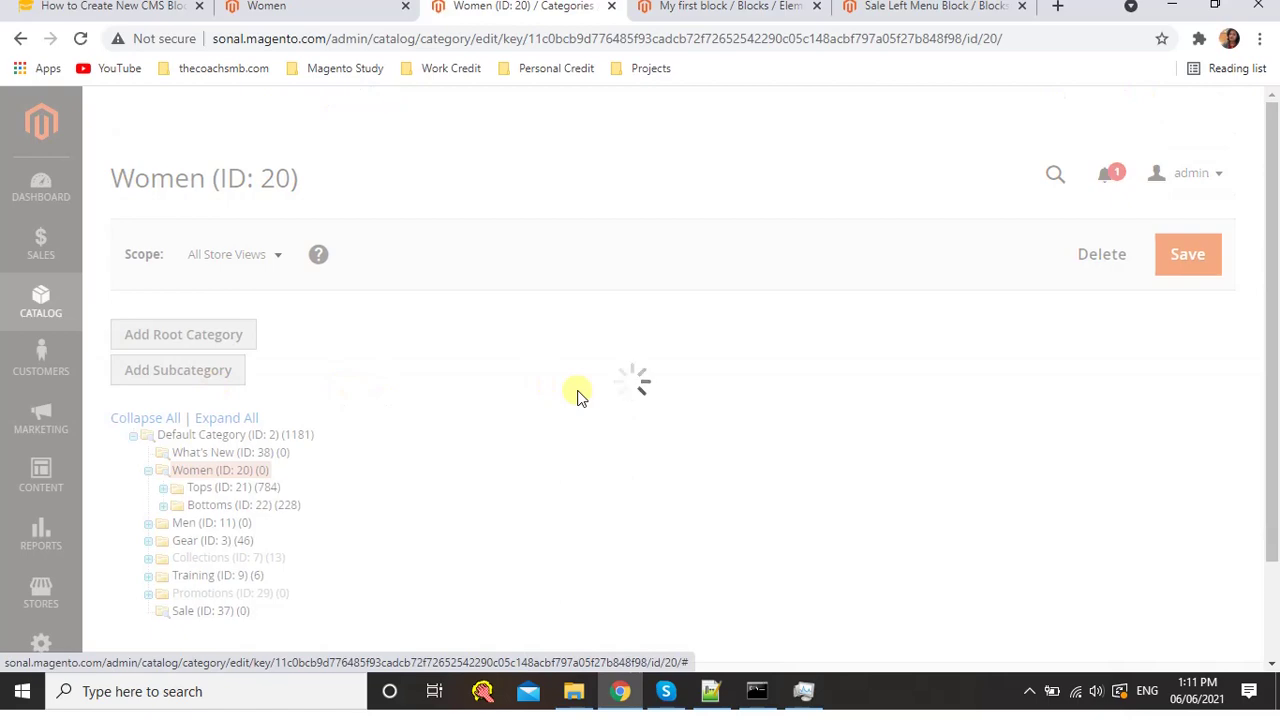
In the Women category's content settings, choose the last My first block entry as the CMS block
{"action": "scroll", "coordinate": [586, 411], "scroll_direction": "down", "scroll_amount": 3}
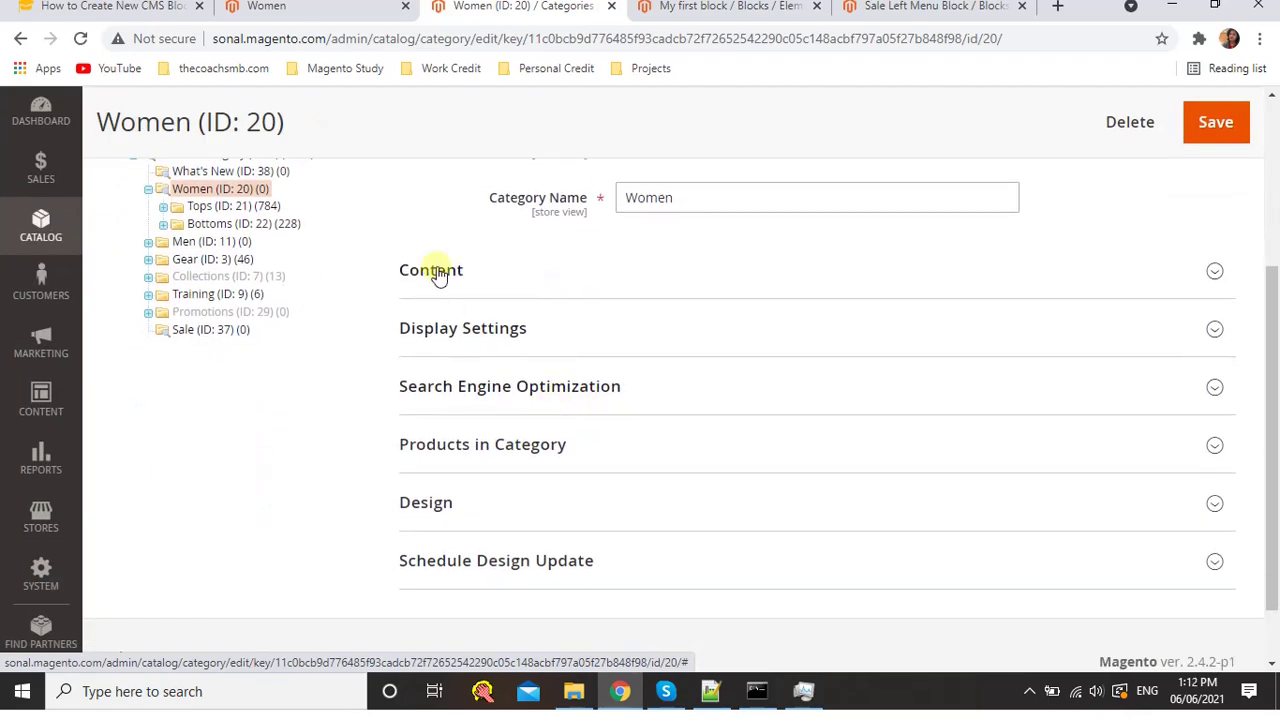
{"action": "left_click", "coordinate": [437, 272]}
{"action": "scroll", "coordinate": [457, 457], "scroll_direction": "down", "scroll_amount": 5}
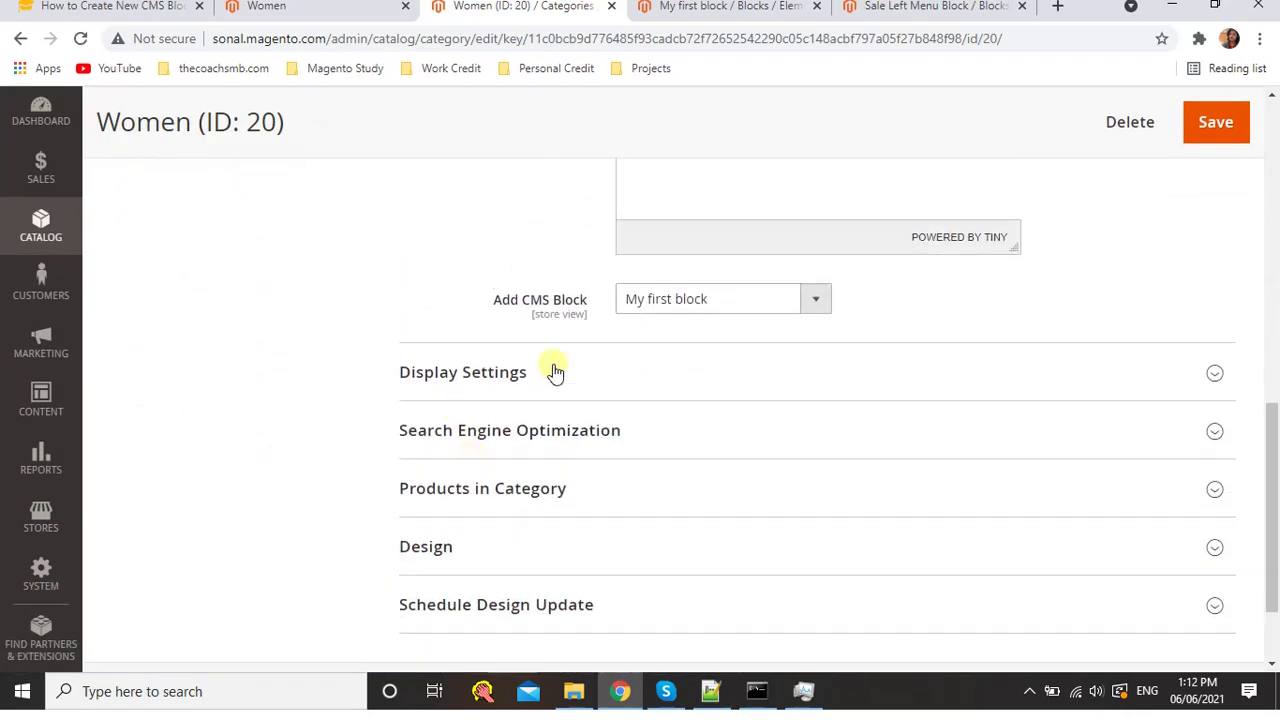
{"action": "left_click", "coordinate": [675, 299]}
{"action": "scroll", "coordinate": [609, 335], "scroll_direction": "down", "scroll_amount": 3}
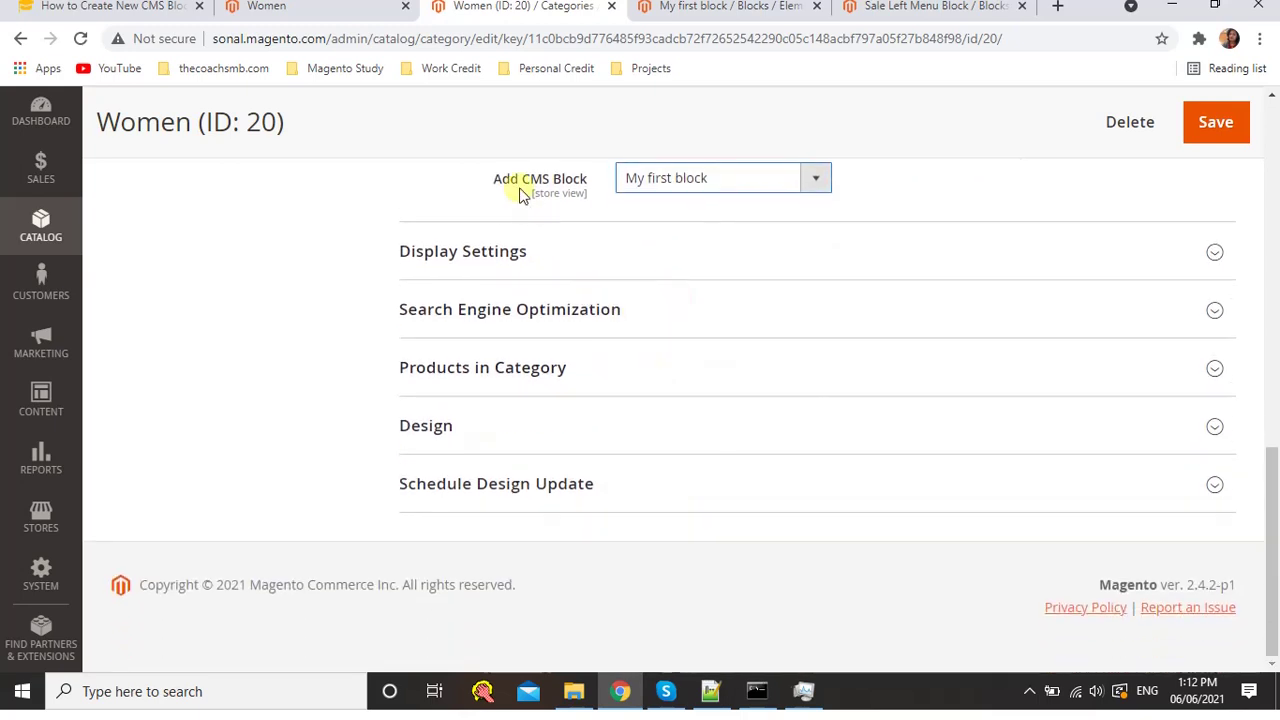
{"action": "left_click", "coordinate": [677, 180]}
{"action": "scroll", "coordinate": [720, 523], "scroll_direction": "up", "scroll_amount": 1}
{"action": "scroll", "coordinate": [720, 525], "scroll_direction": "down", "scroll_amount": 1}
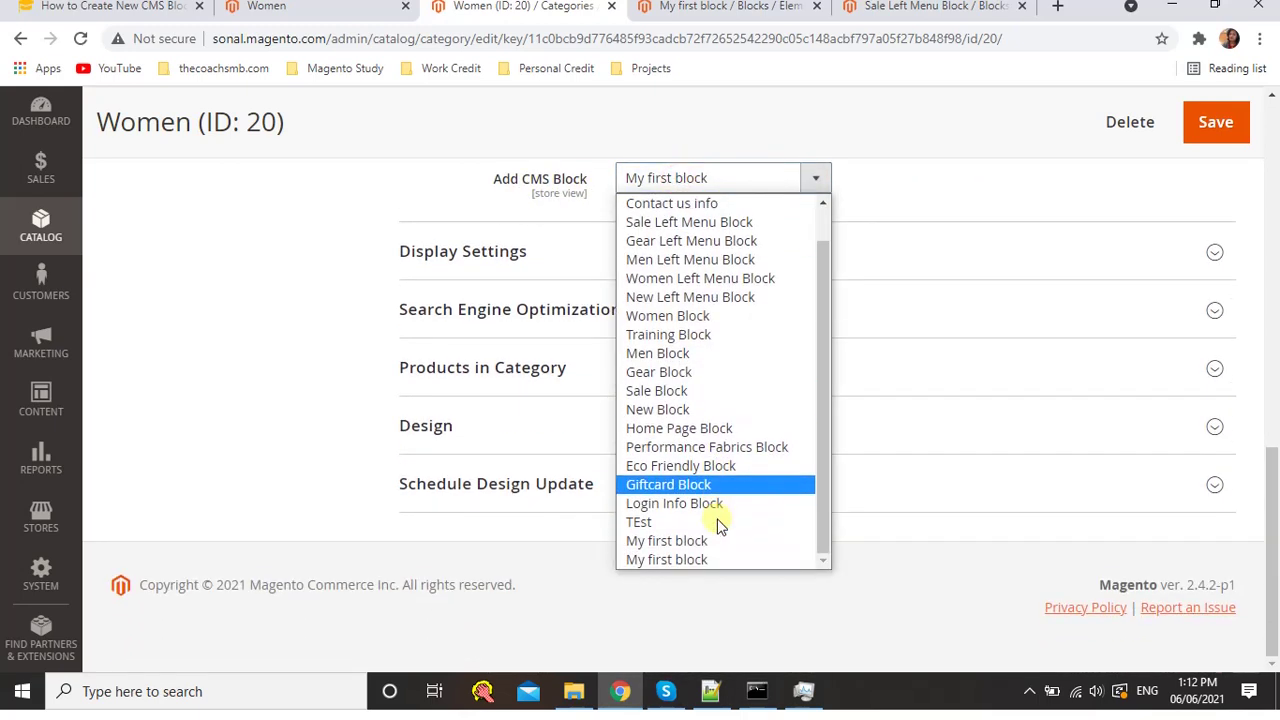
{"action": "left_click", "coordinate": [709, 559]}
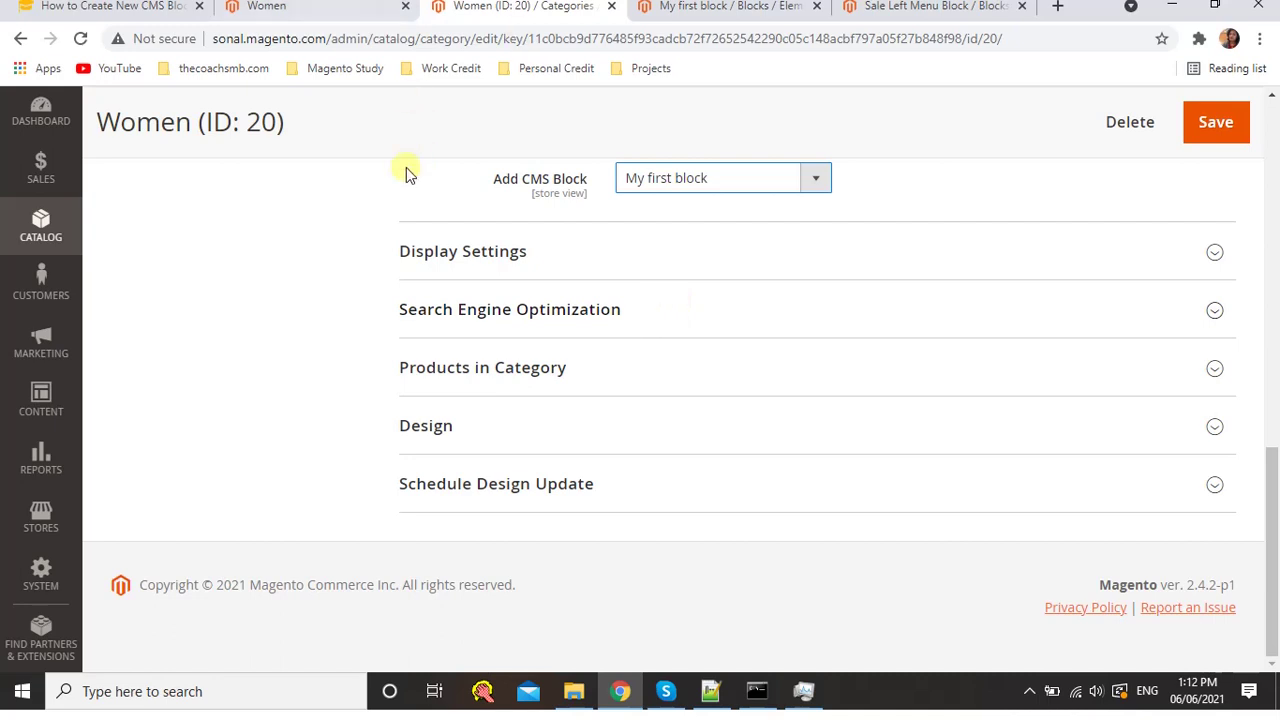
Review the Women category's display mode options, keep Static block only, and save the category
{"action": "left_click", "coordinate": [473, 258]}
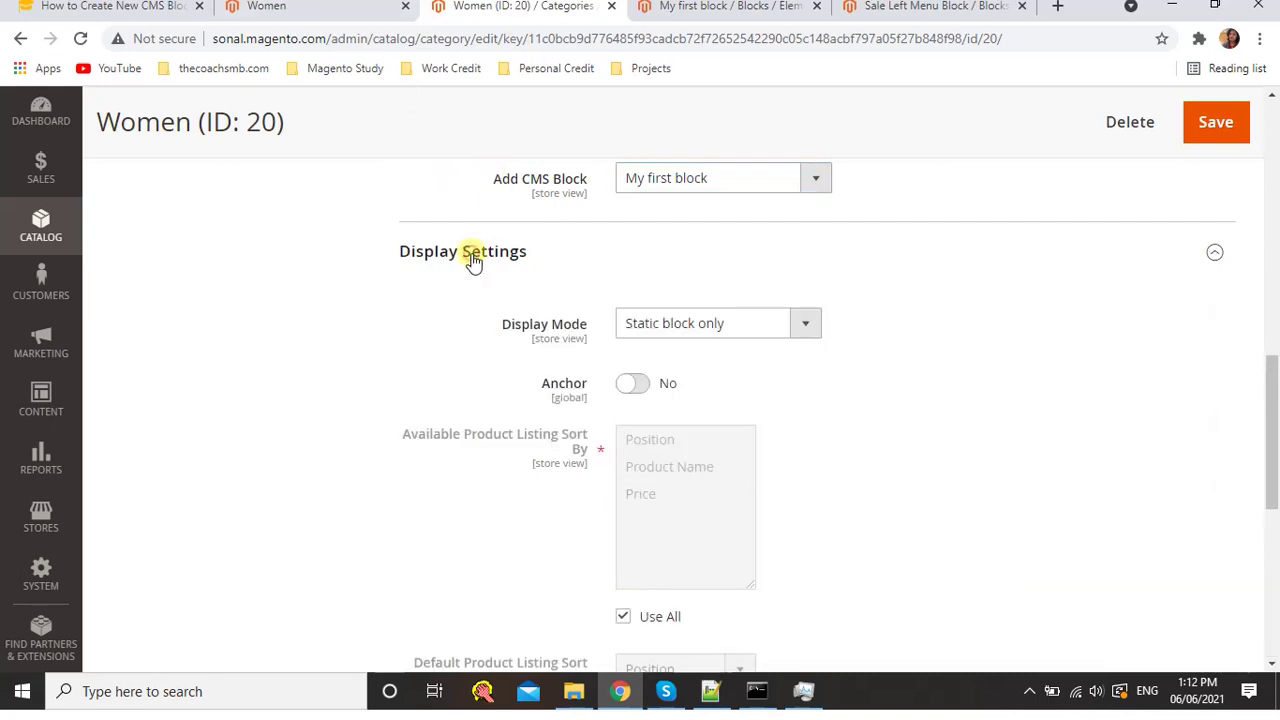
{"action": "left_click", "coordinate": [665, 330]}
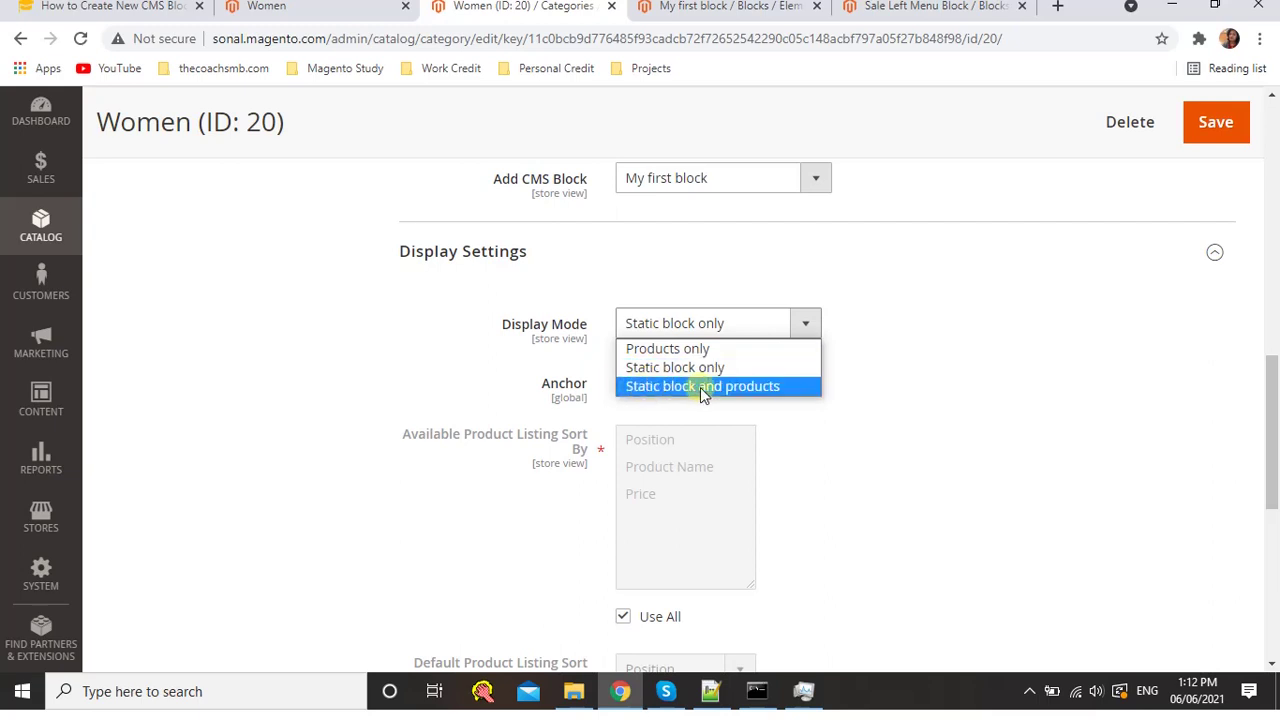
{"action": "left_click", "coordinate": [908, 342]}
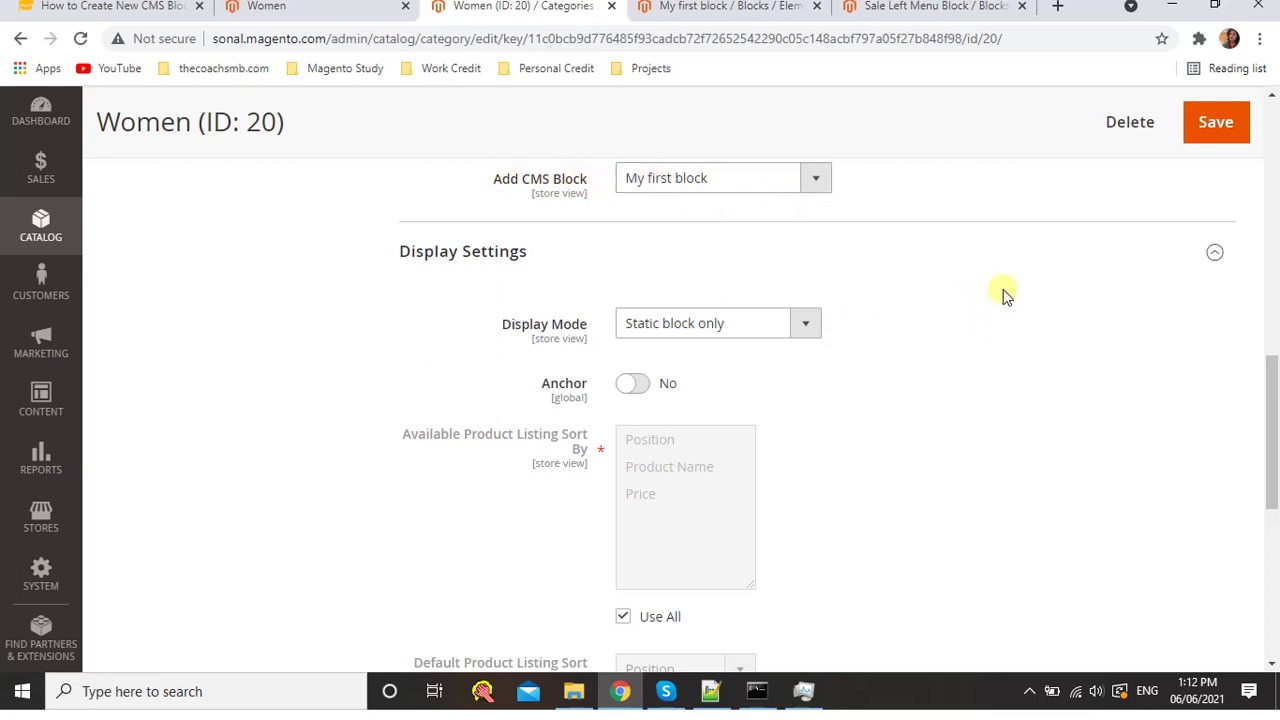
{"action": "scroll", "coordinate": [1003, 294], "scroll_direction": "down", "scroll_amount": 3}
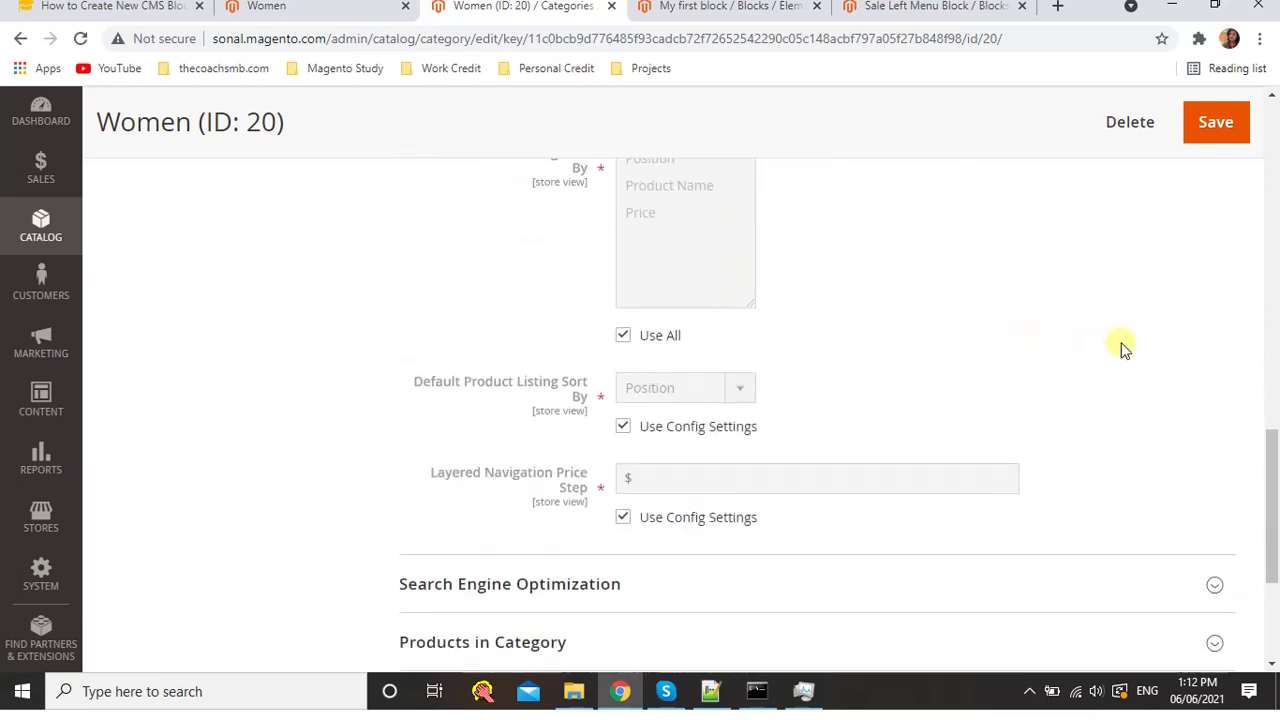
{"action": "left_click", "coordinate": [1214, 121]}
{"action": "scroll", "coordinate": [849, 343], "scroll_direction": "up", "scroll_amount": 3}
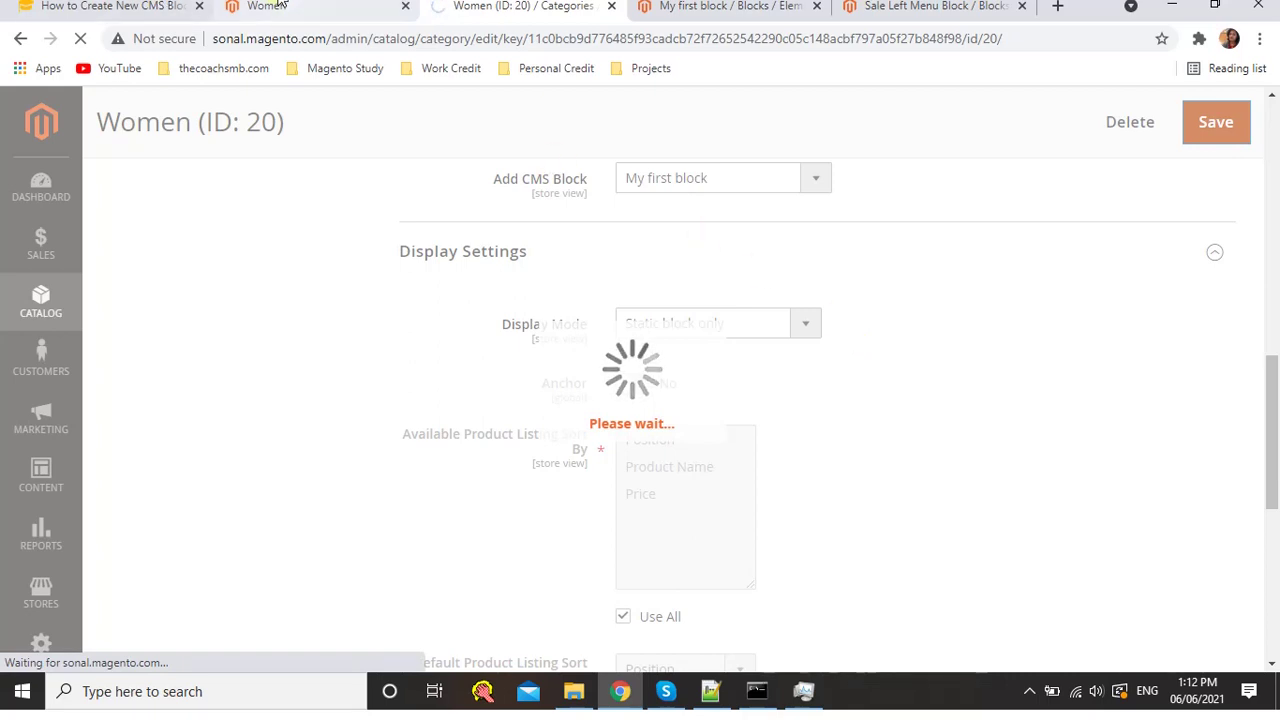
Switch to Command Prompt and flush the Magento cache with php bin/magento cache:flush
{"action": "left_click", "coordinate": [757, 691]}
{"action": "key", "text": "Up"}
{"action": "key", "text": "Return"}
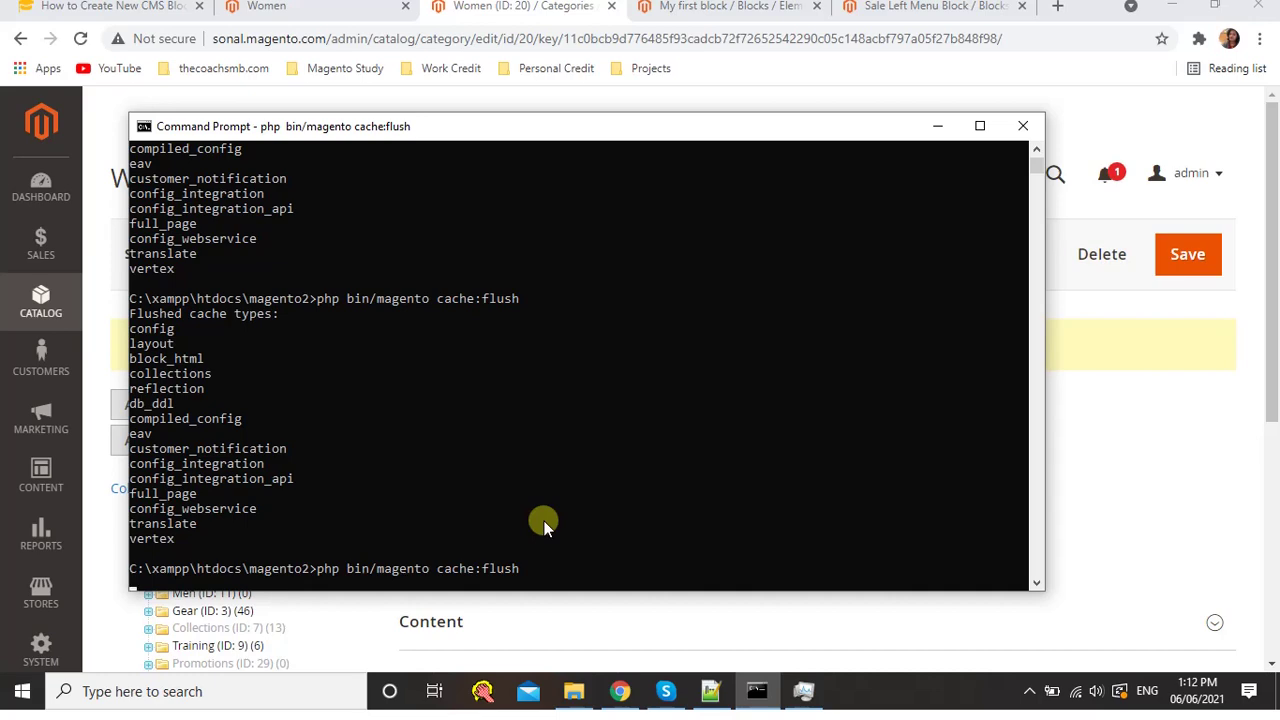
Check the Women page on the storefront and compare it with the content of My first block in the admin
{"action": "left_click", "coordinate": [330, 5]}
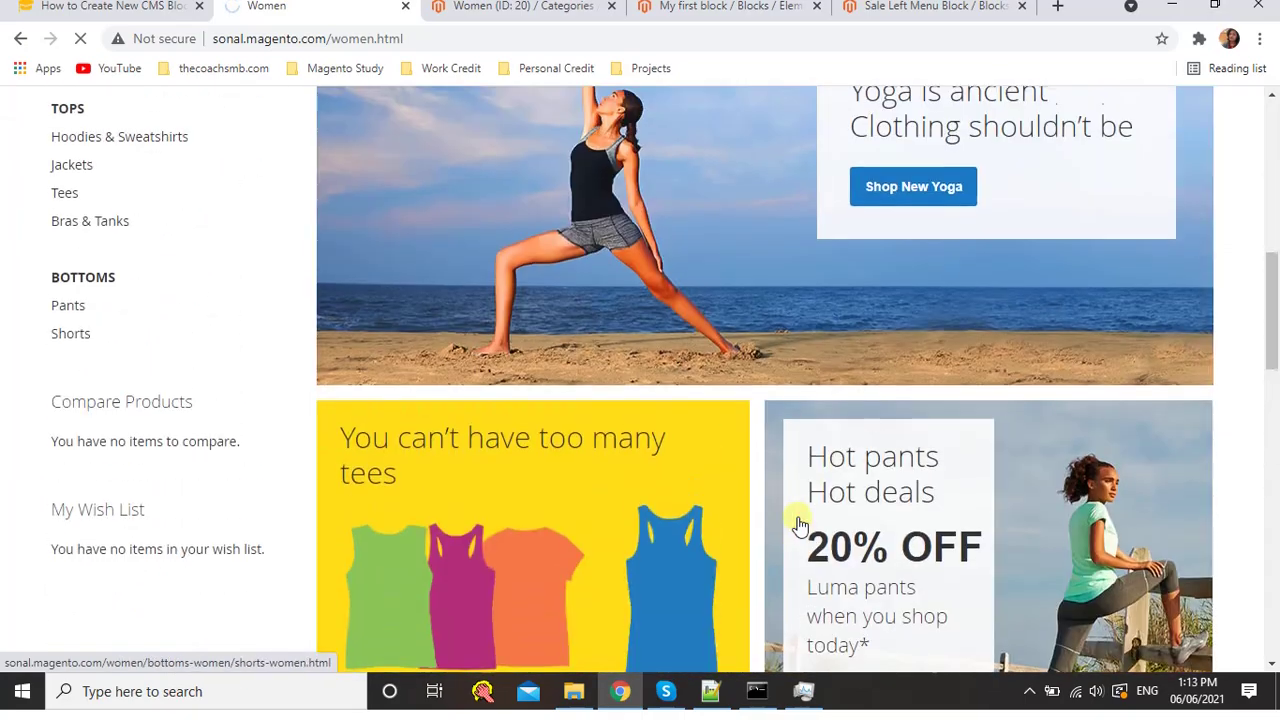
{"action": "key", "text": "ctrl+4"}
{"action": "scroll", "coordinate": [585, 500], "scroll_direction": "down", "scroll_amount": 2}
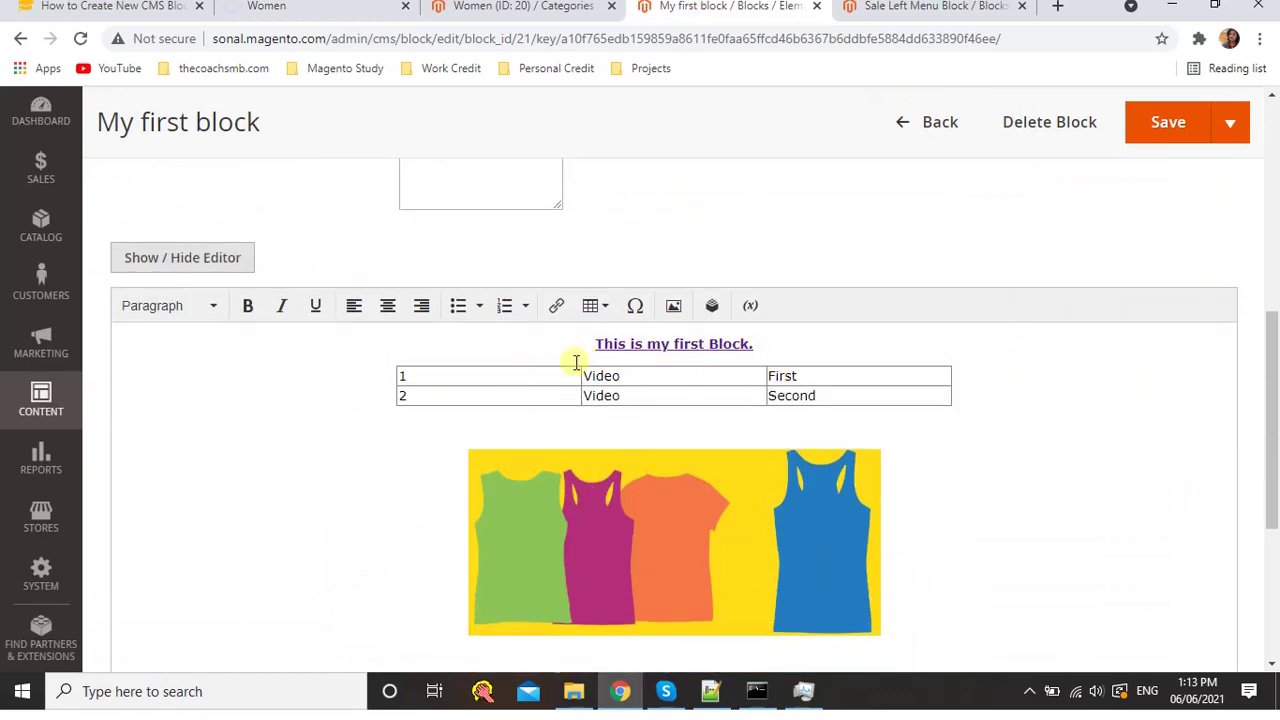
{"action": "key", "text": "ctrl+2"}
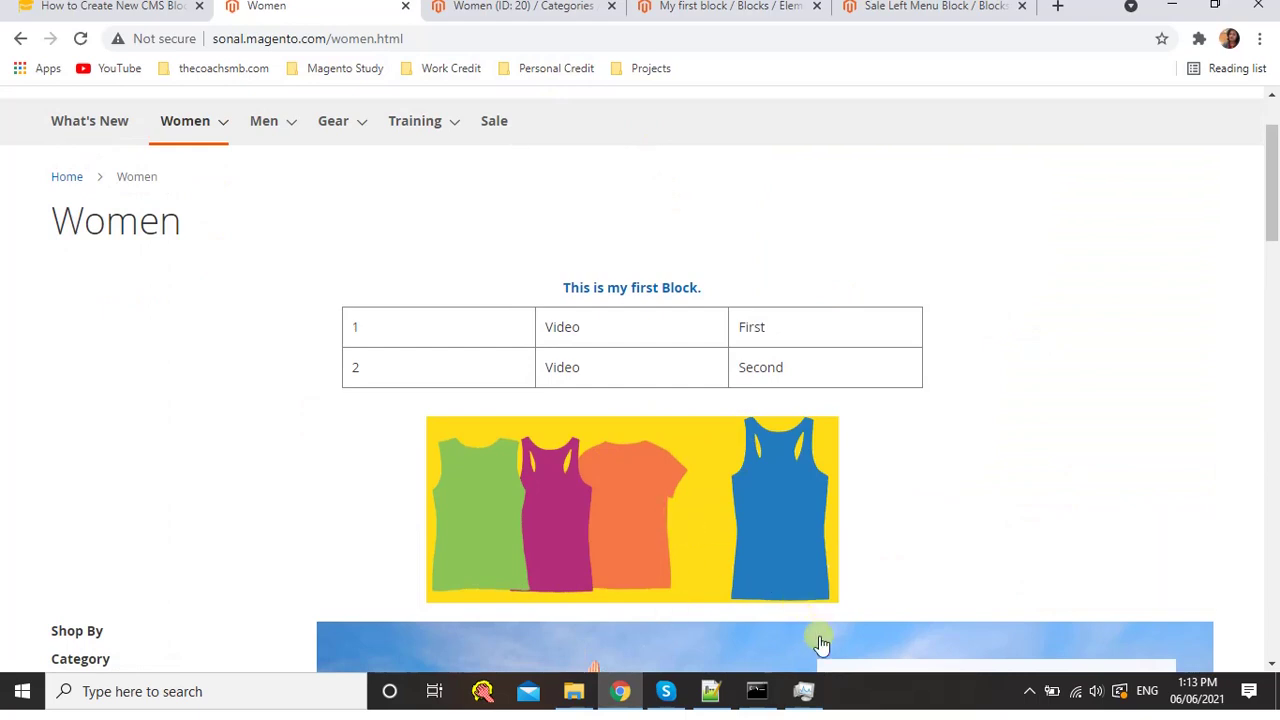
{"action": "left_click", "coordinate": [1032, 698]}
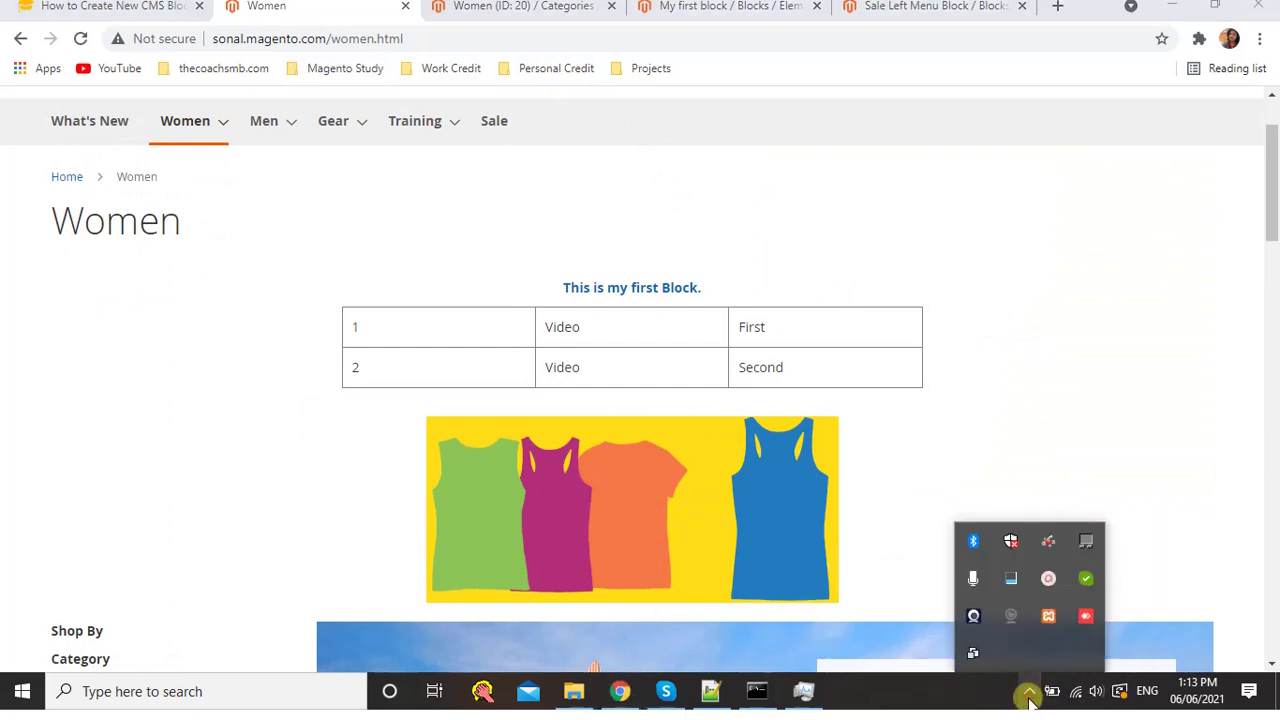
{"action": "left_click", "coordinate": [1054, 575]}
{"action": "left_click", "coordinate": [1054, 575]}
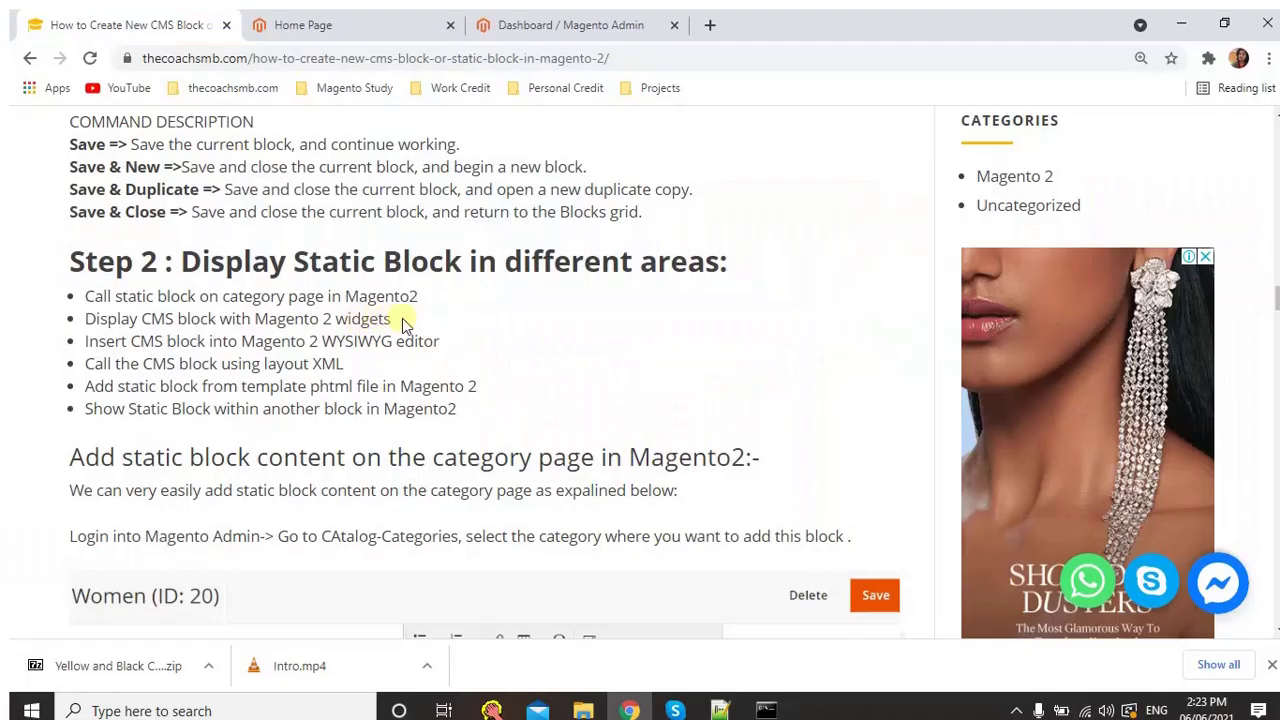
Switch from the tutorial article to the Magento admin and open the Widgets list
{"action": "left_click_drag", "start_coordinate": [400, 320], "coordinate": [292, 320]}
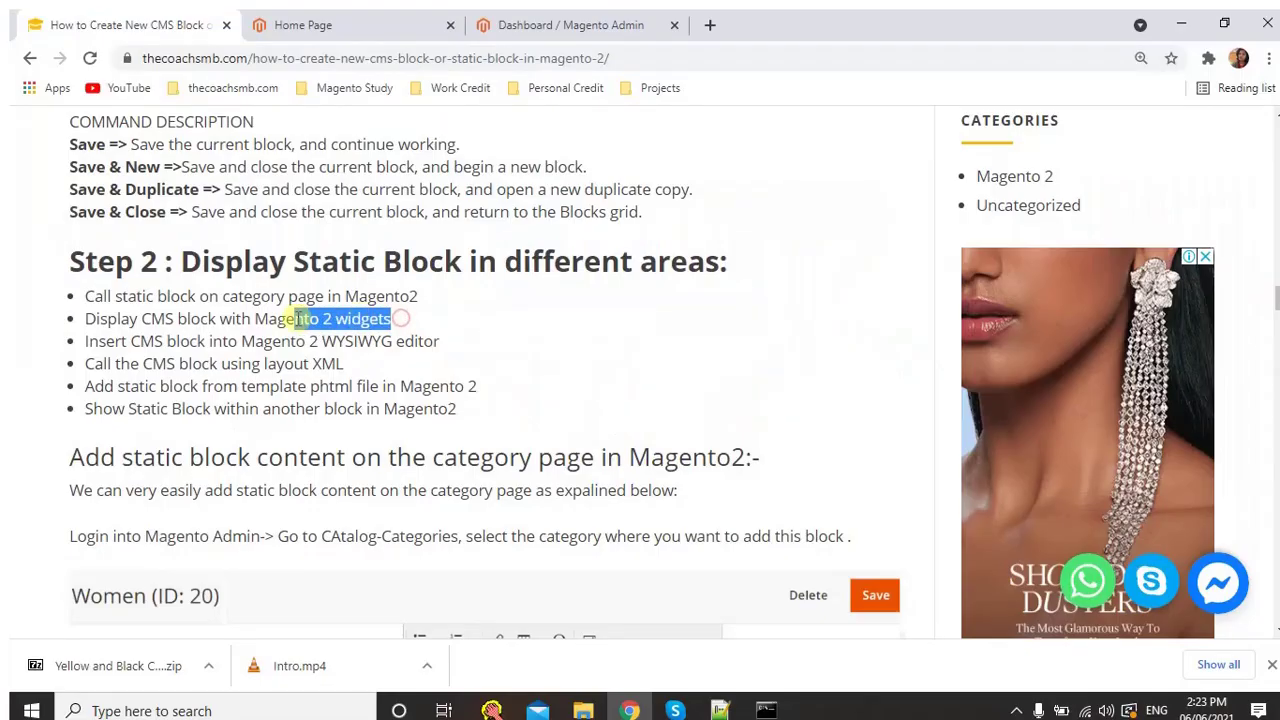
{"action": "left_click", "coordinate": [398, 318]}
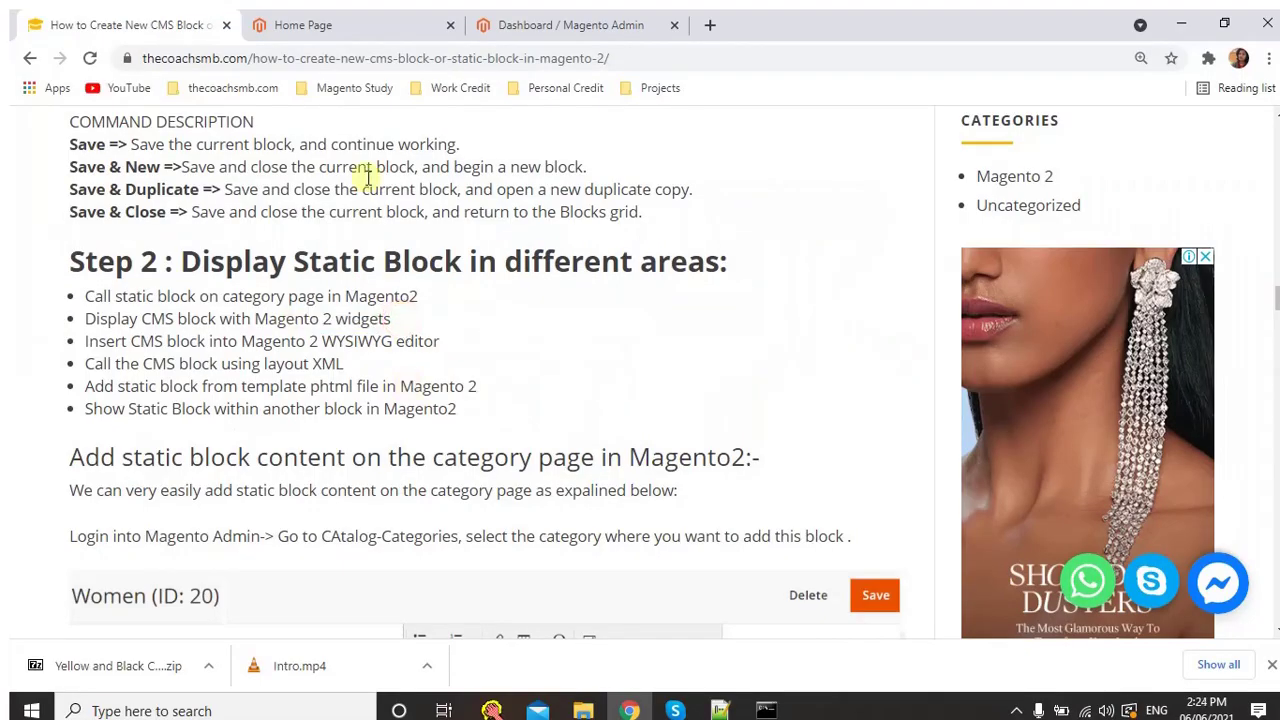
{"action": "left_click", "coordinate": [505, 30]}
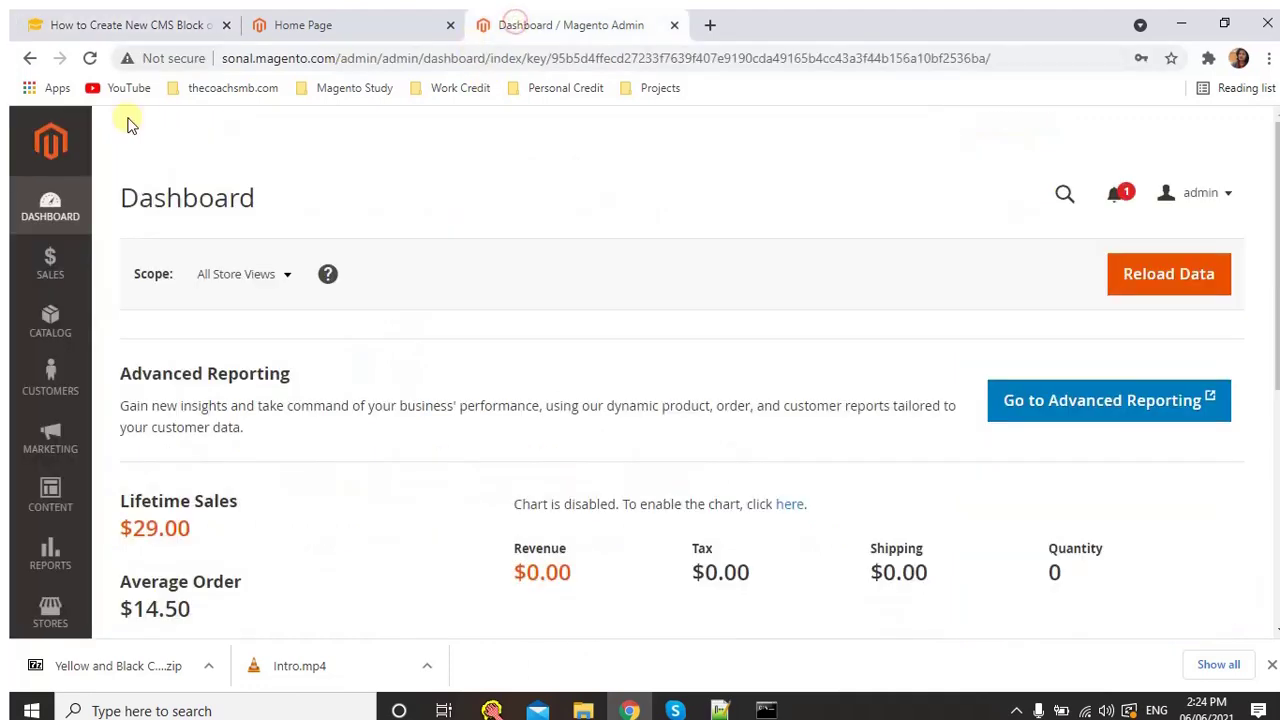
{"action": "left_click", "coordinate": [44, 513]}
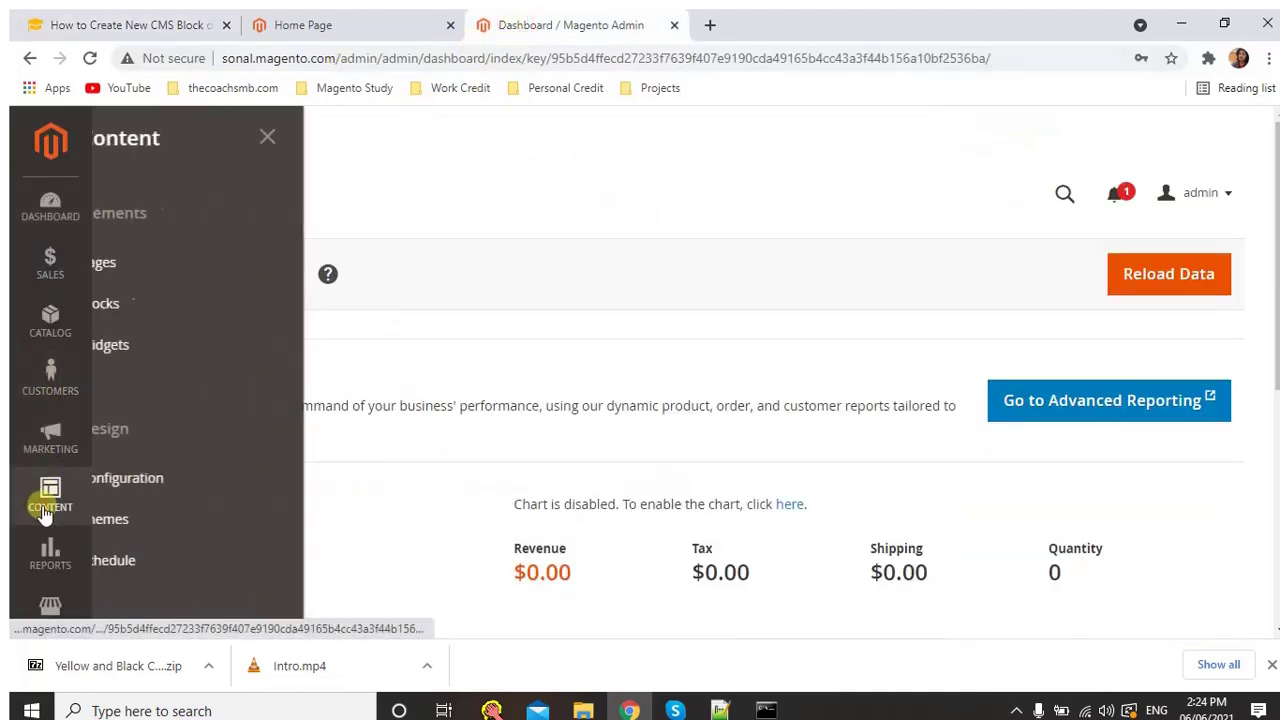
{"action": "left_click", "coordinate": [155, 357]}
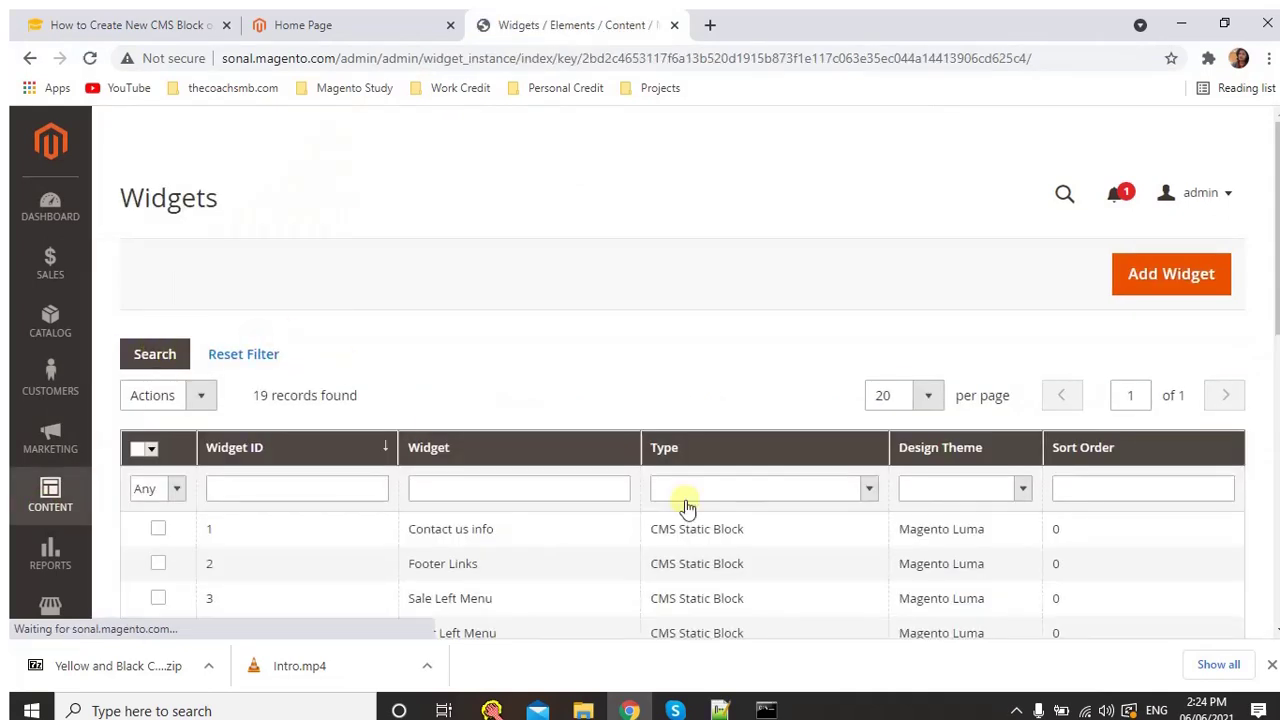
Look through the existing widgets and open the Women Category Content widget
{"action": "scroll", "coordinate": [317, 299], "scroll_direction": "down", "scroll_amount": 3}
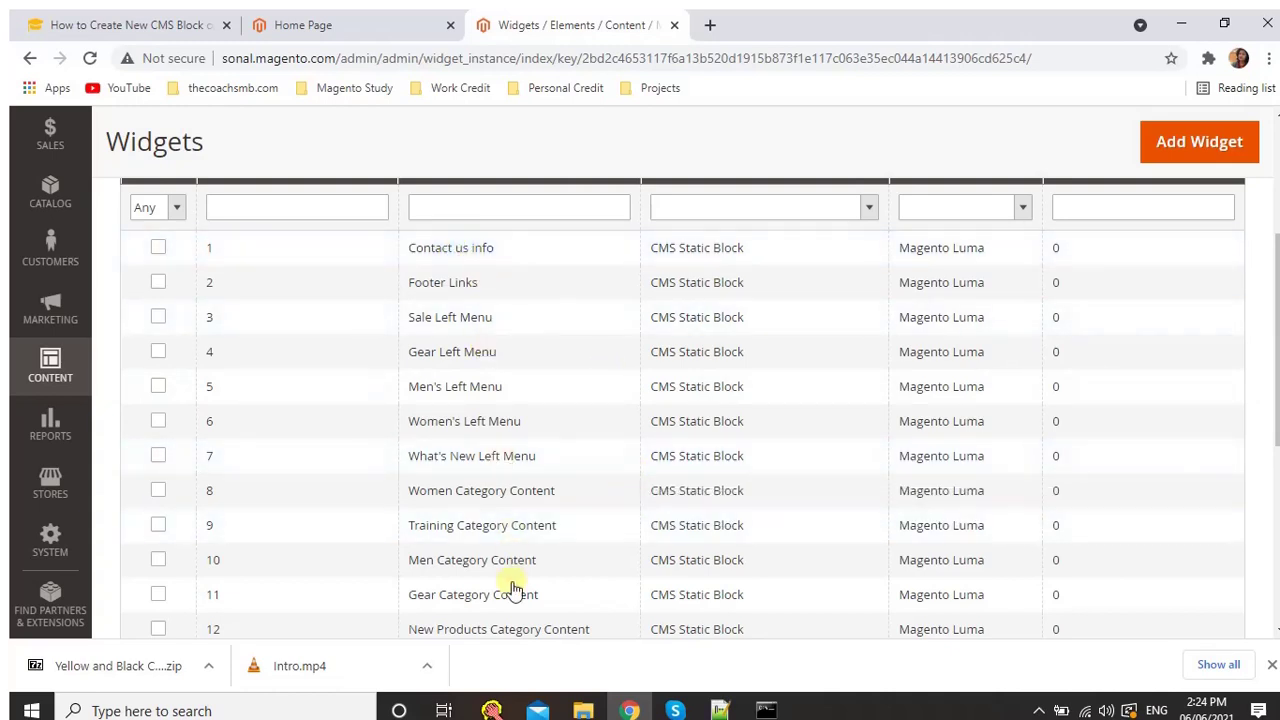
{"action": "scroll", "coordinate": [749, 617], "scroll_direction": "down", "scroll_amount": 4}
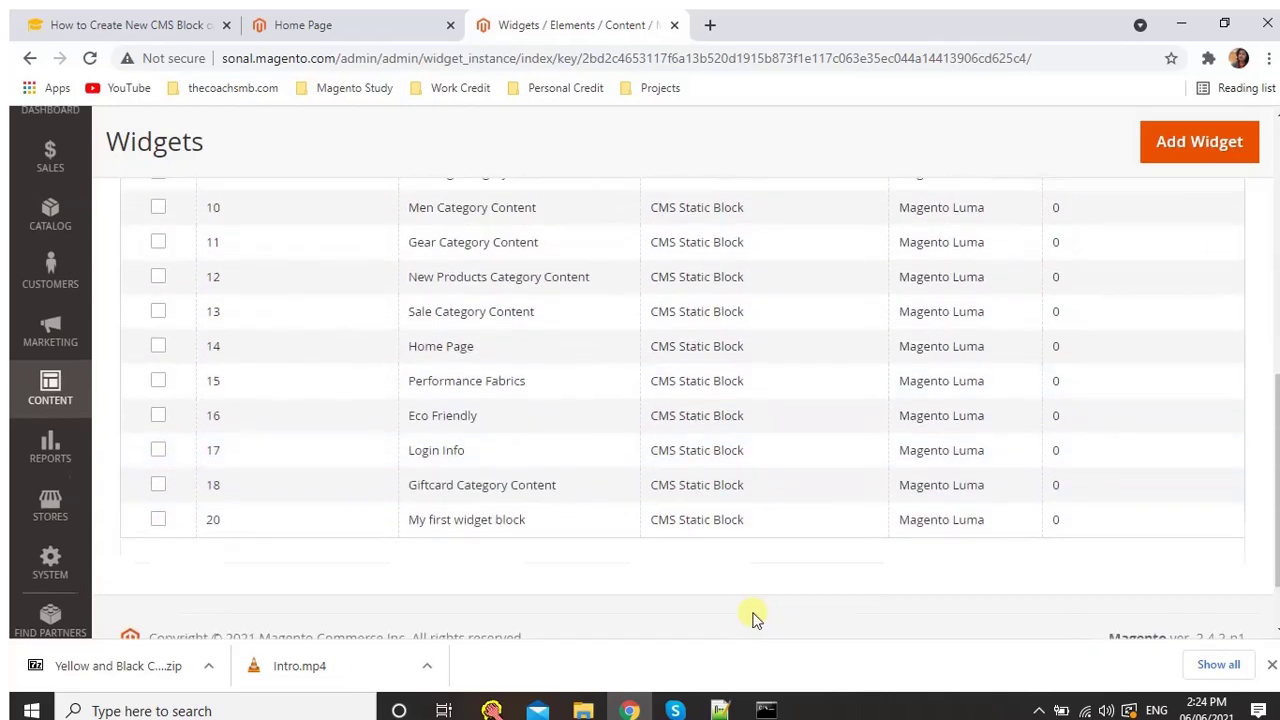
{"action": "scroll", "coordinate": [751, 614], "scroll_direction": "up", "scroll_amount": 3}
{"action": "scroll", "coordinate": [751, 612], "scroll_direction": "down", "scroll_amount": 1}
{"action": "scroll", "coordinate": [752, 608], "scroll_direction": "up", "scroll_amount": 3}
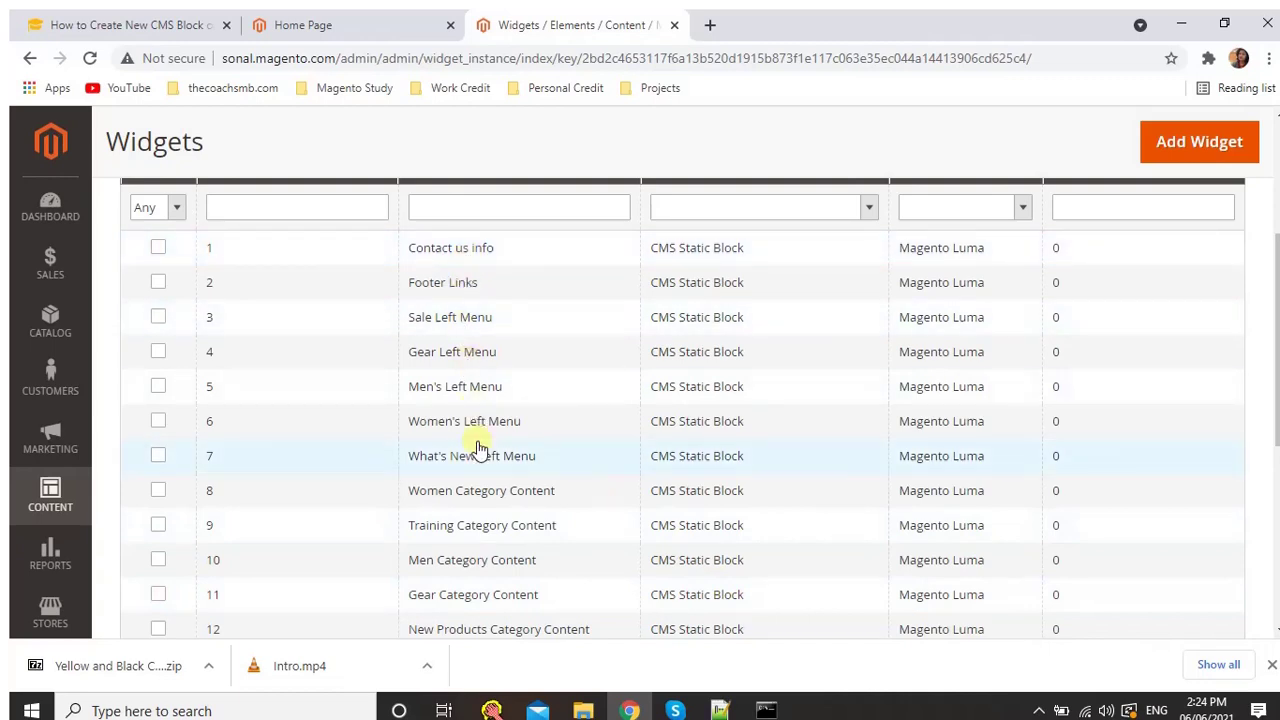
{"action": "left_click", "coordinate": [491, 505]}
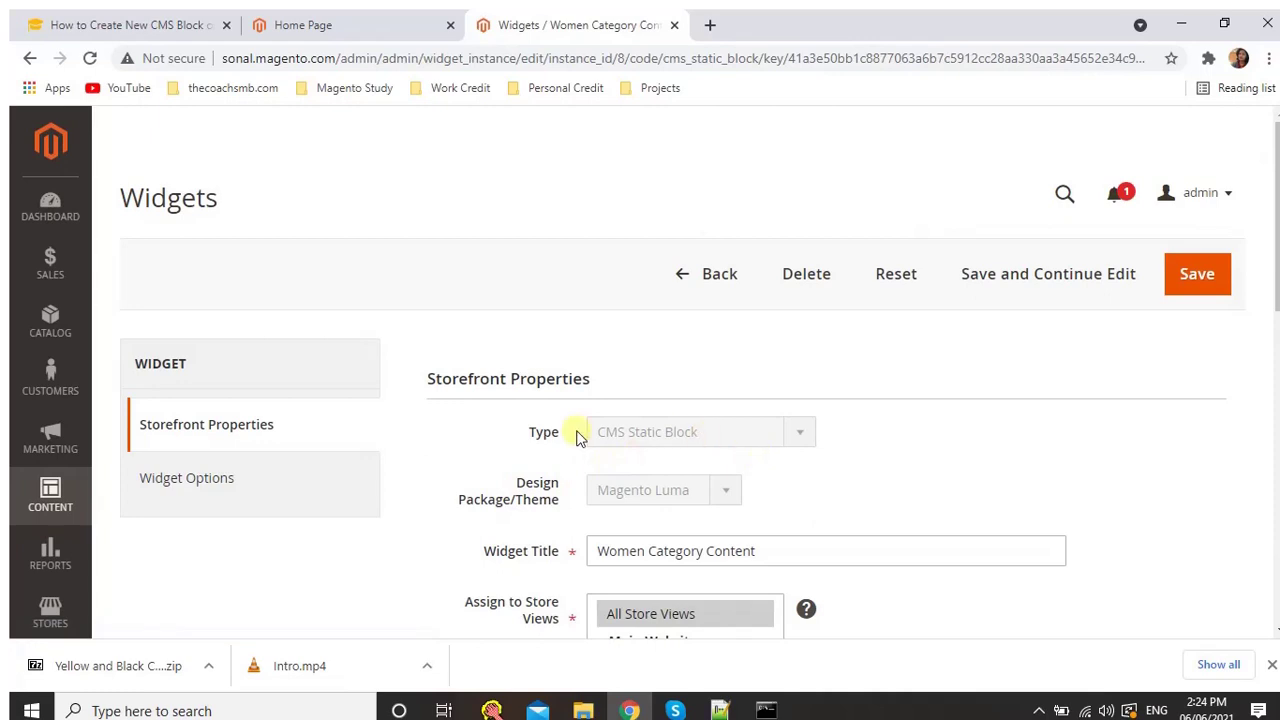
Examine the Women Category Content widget's storefront properties and its layout update settings
{"action": "scroll", "coordinate": [668, 514], "scroll_direction": "down", "scroll_amount": 1}
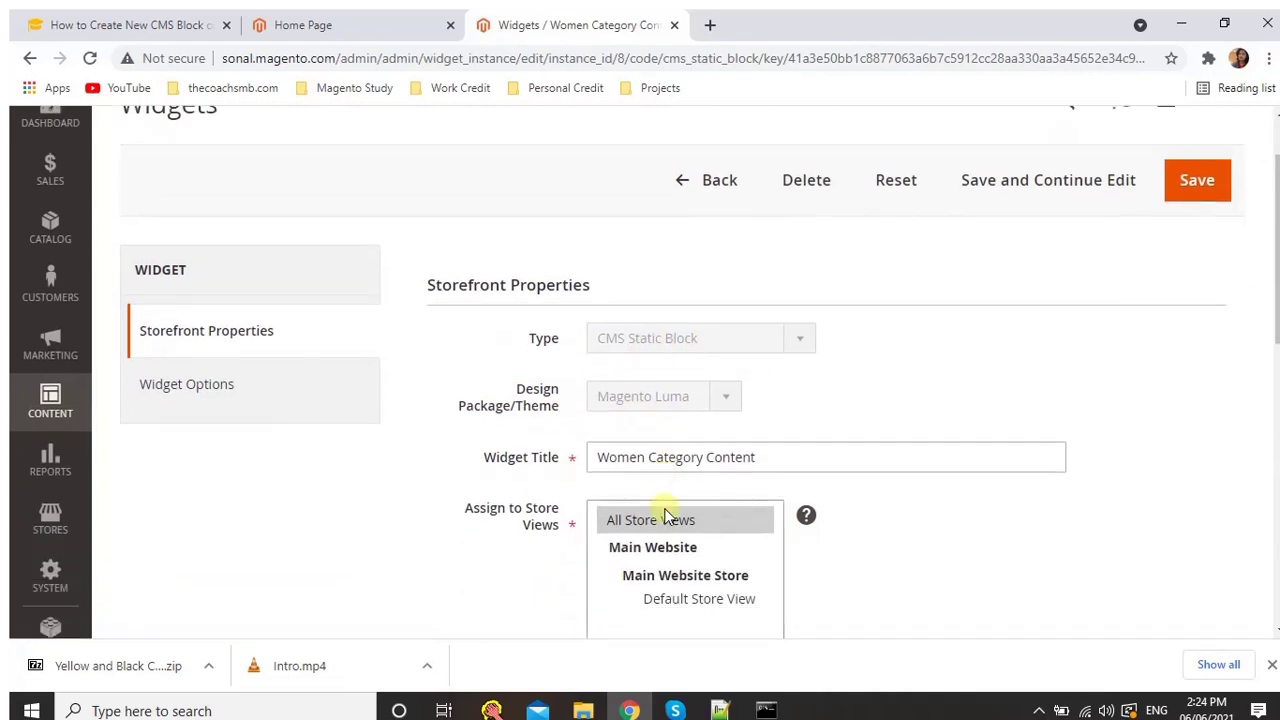
{"action": "scroll", "coordinate": [668, 489], "scroll_direction": "down", "scroll_amount": 1}
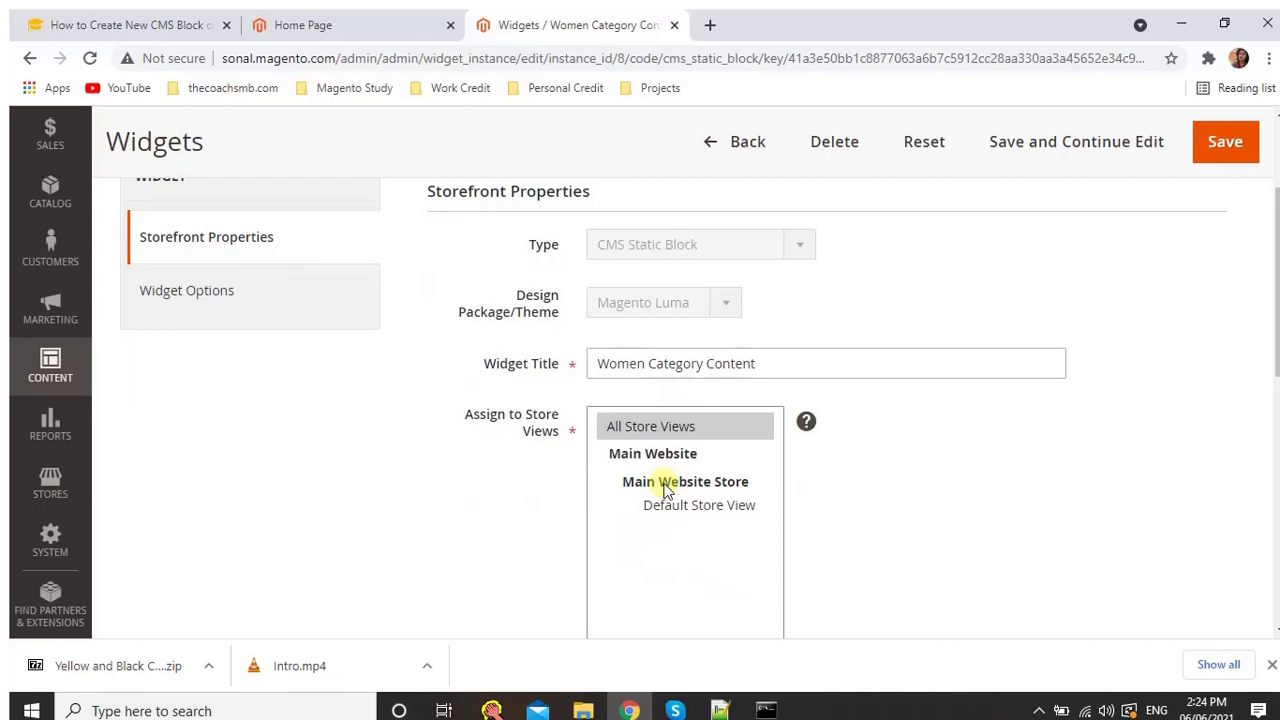
{"action": "scroll", "coordinate": [668, 489], "scroll_direction": "down", "scroll_amount": 5}
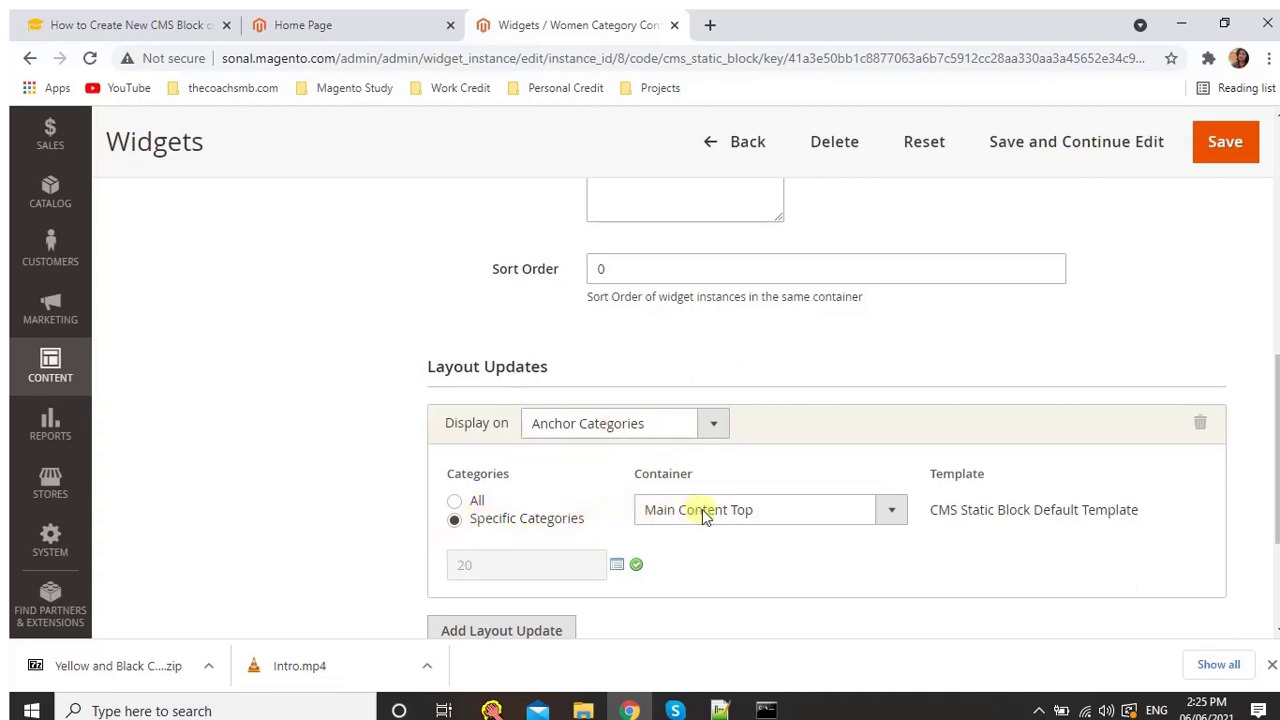
{"action": "left_click", "coordinate": [378, 20]}
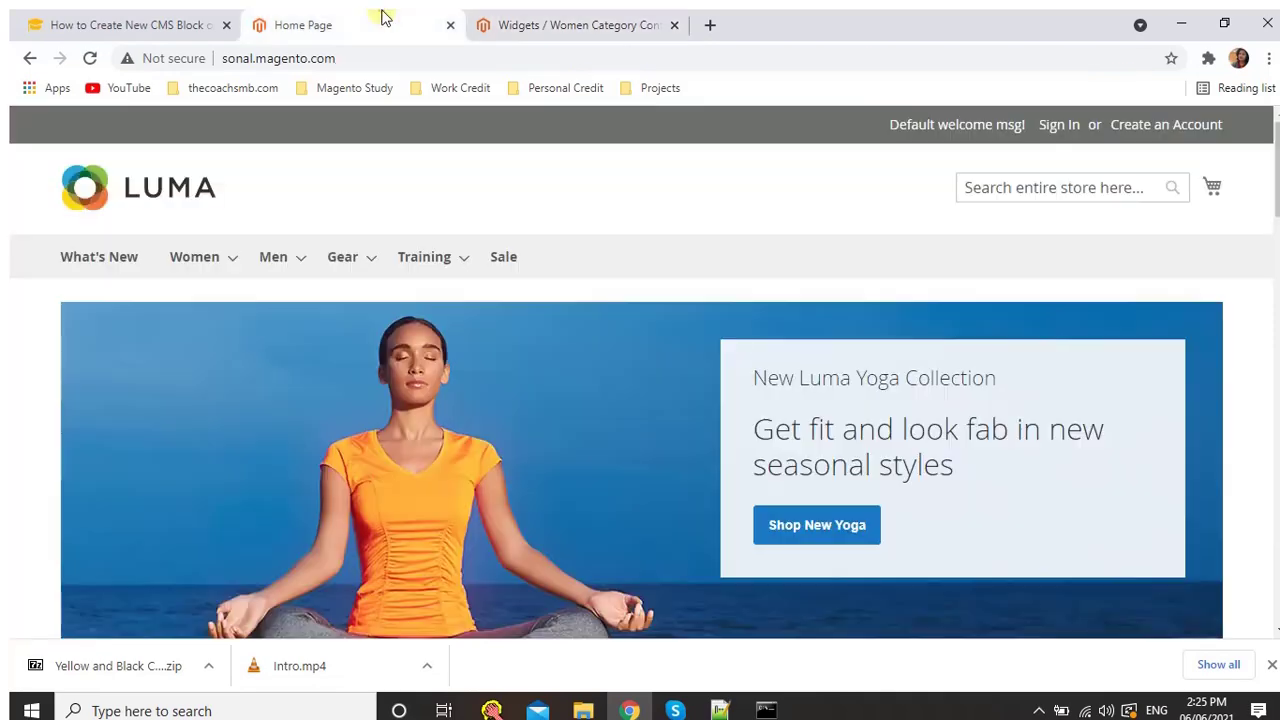
{"action": "left_click", "coordinate": [586, 20]}
{"action": "scroll", "coordinate": [570, 502], "scroll_direction": "down", "scroll_amount": 5}
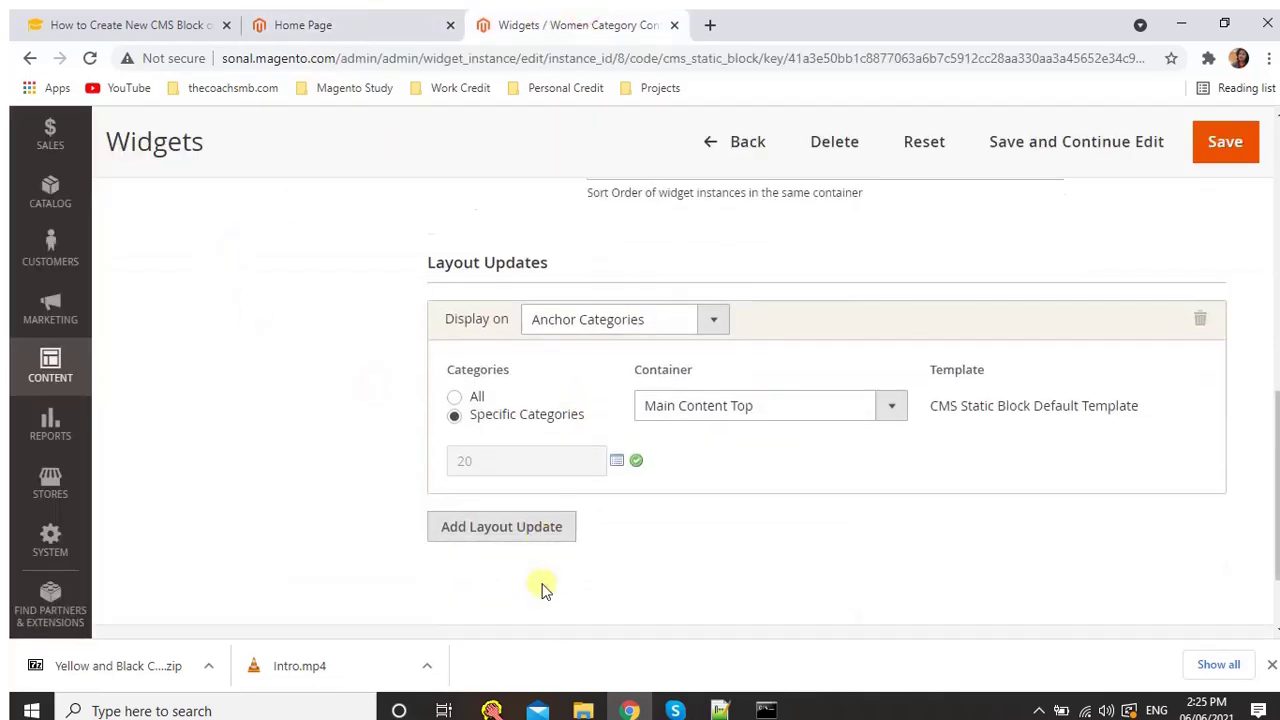
{"action": "scroll", "coordinate": [571, 580], "scroll_direction": "up", "scroll_amount": 15}
{"action": "scroll", "coordinate": [529, 571], "scroll_direction": "down", "scroll_amount": 2}
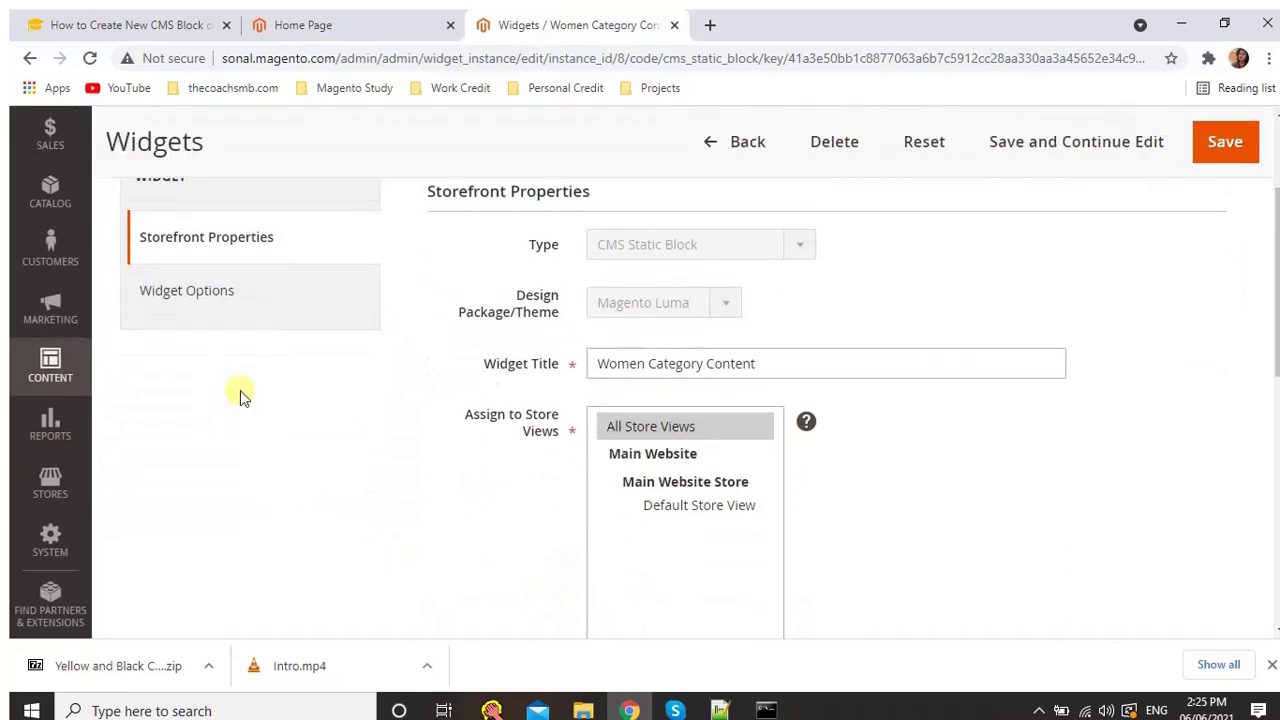
Open the widget options and check which CMS block the widget uses
{"action": "left_click", "coordinate": [226, 310]}
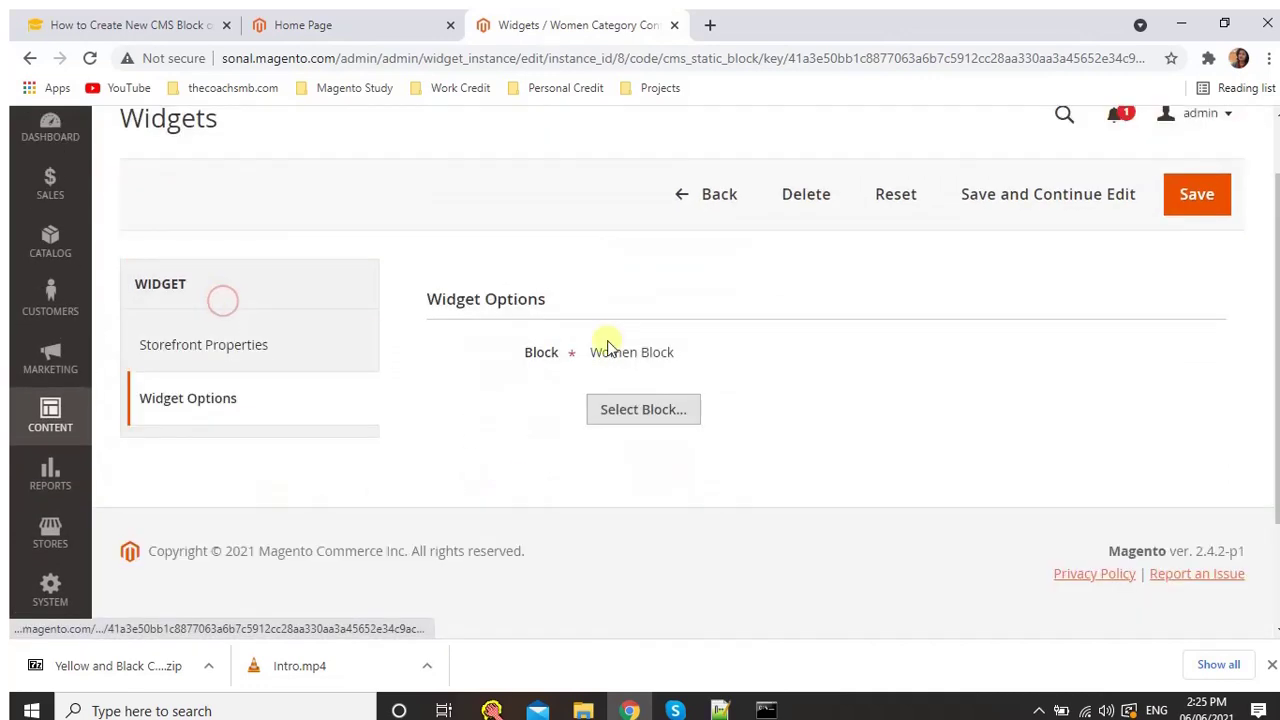
{"action": "left_click_drag", "start_coordinate": [701, 360], "coordinate": [597, 359]}
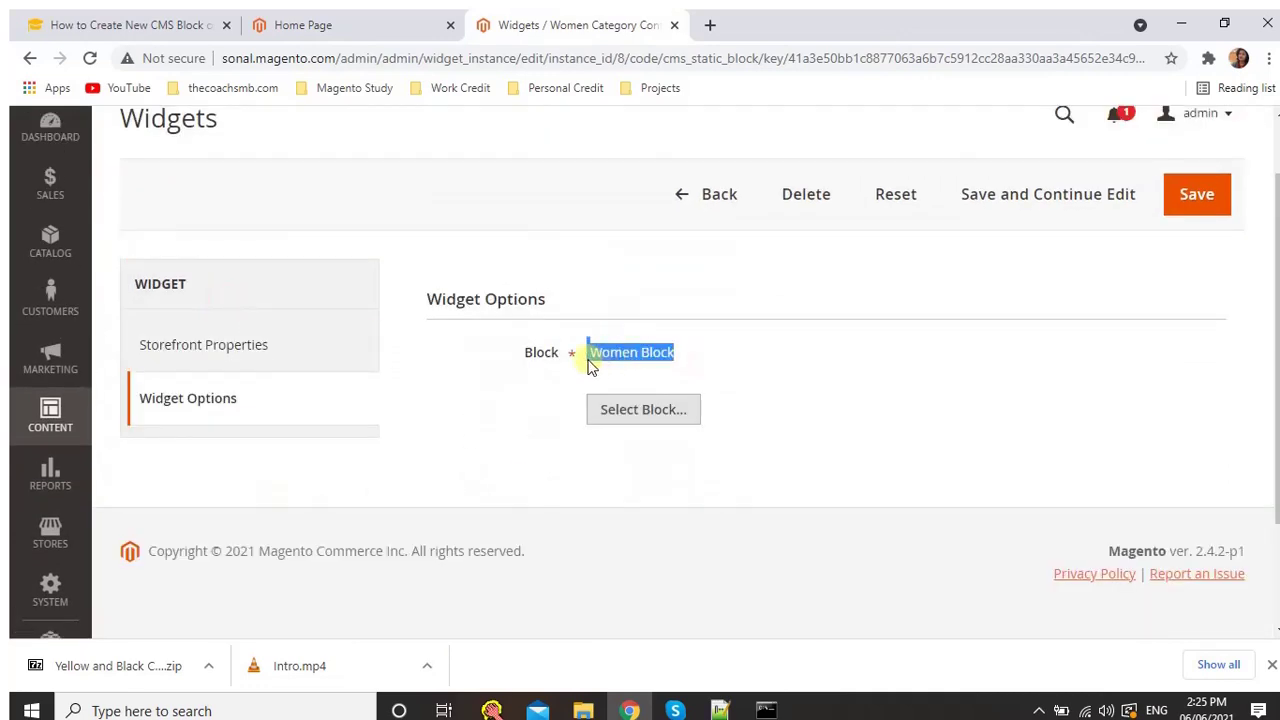
{"action": "left_click", "coordinate": [695, 360]}
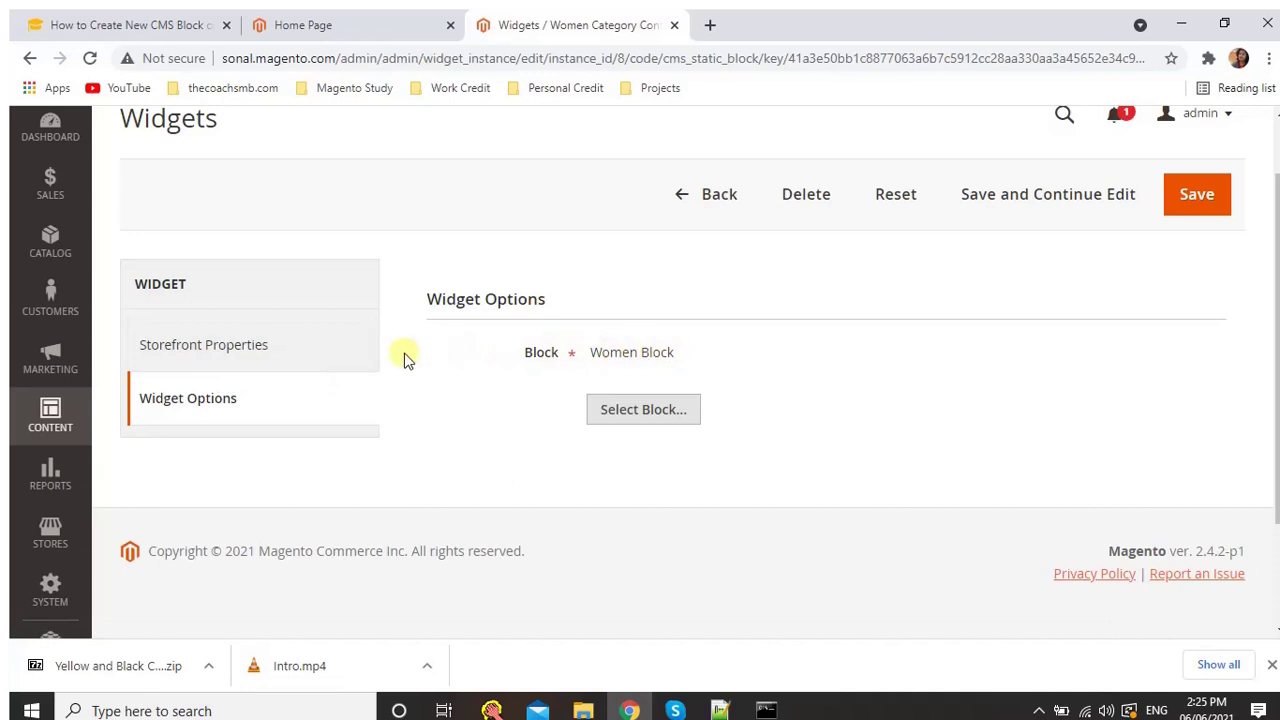
Open the Women category page on the storefront, and return to the block assignment in the widget options
{"action": "left_click", "coordinate": [354, 20]}
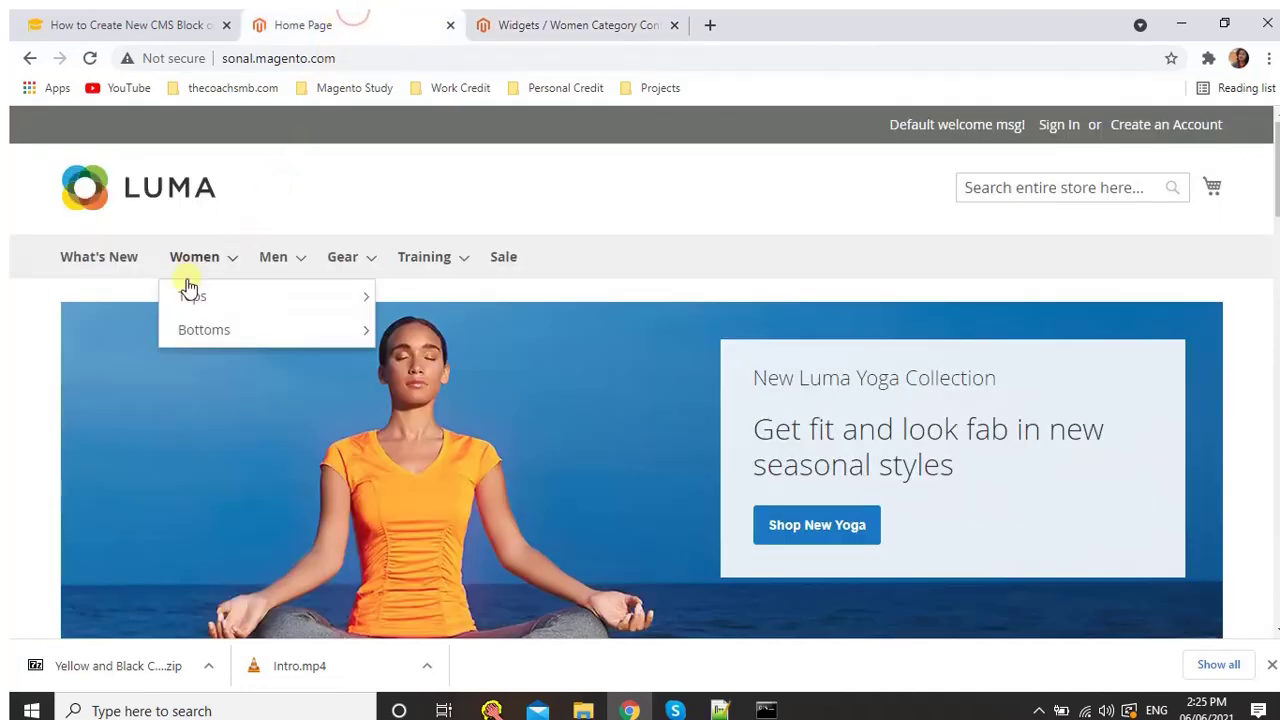
{"action": "left_click", "coordinate": [205, 274]}
{"action": "left_click", "coordinate": [580, 22]}
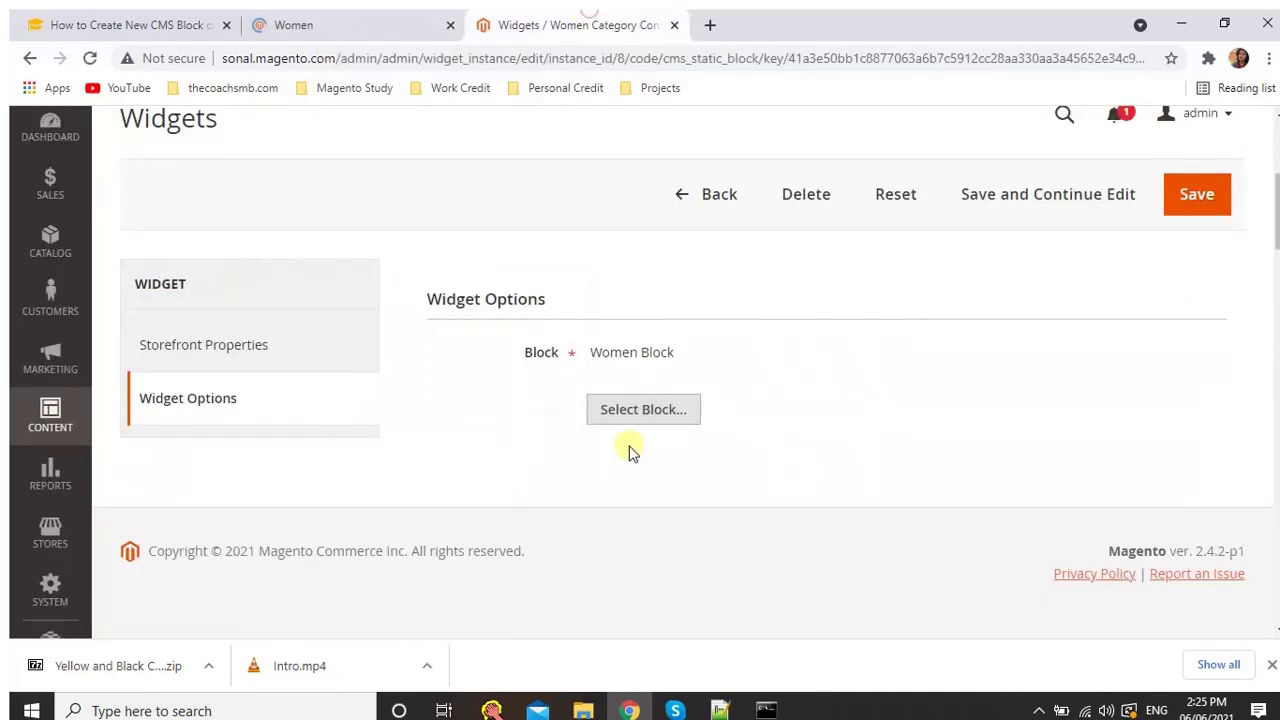
{"action": "left_click_drag", "start_coordinate": [589, 353], "coordinate": [690, 351]}
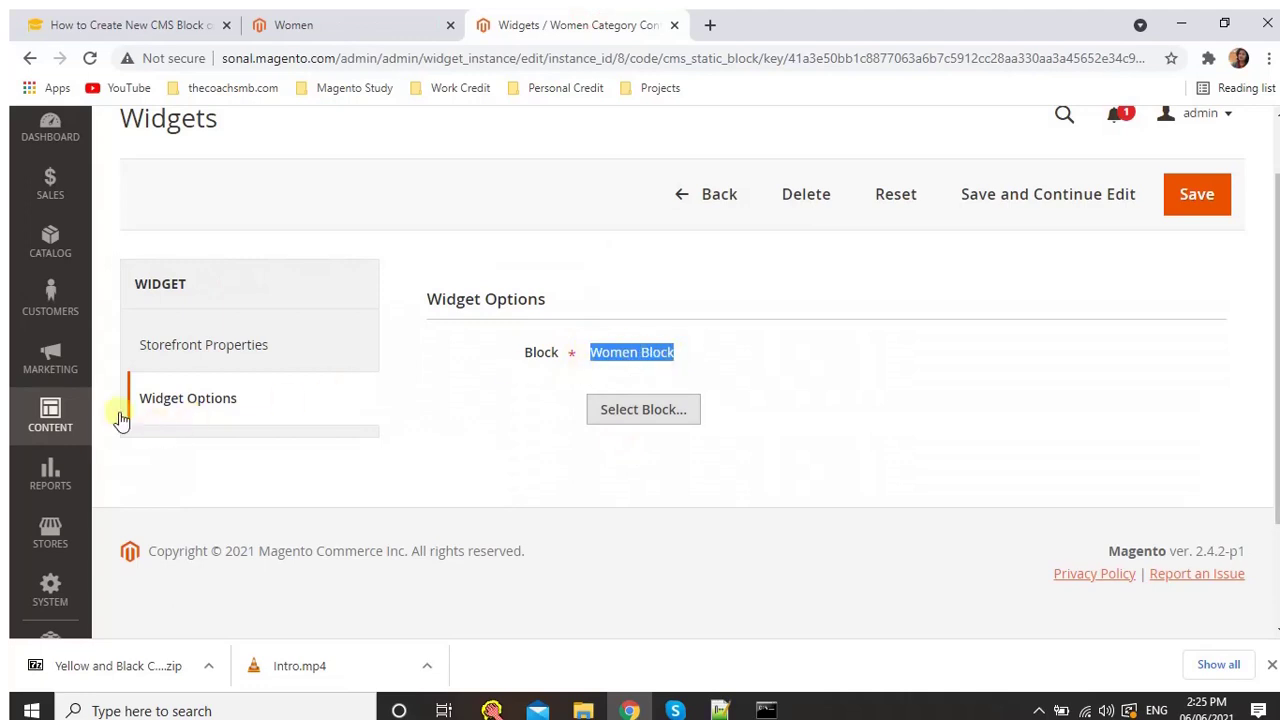
Open the admin Blocks list in a separate browser tab, keeping the widget page open
{"action": "left_click", "coordinate": [77, 425]}
{"action": "middle_click", "coordinate": [147, 304]}
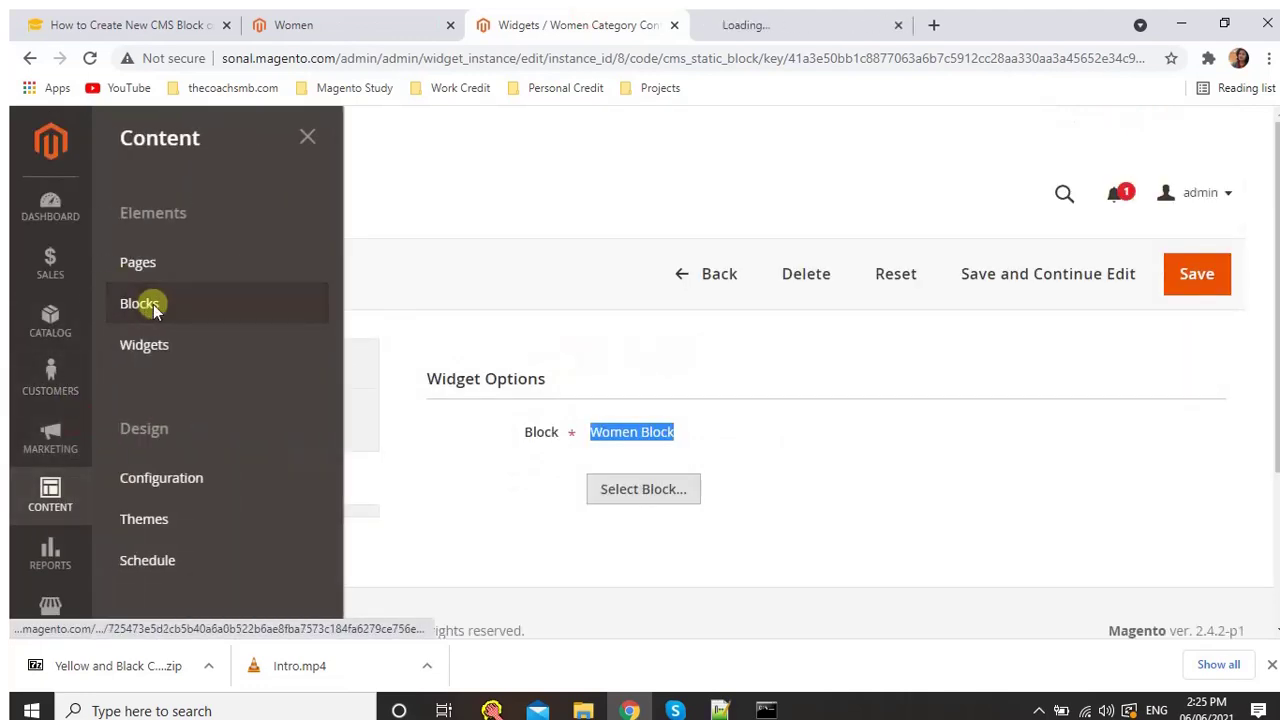
{"action": "left_click", "coordinate": [797, 20]}
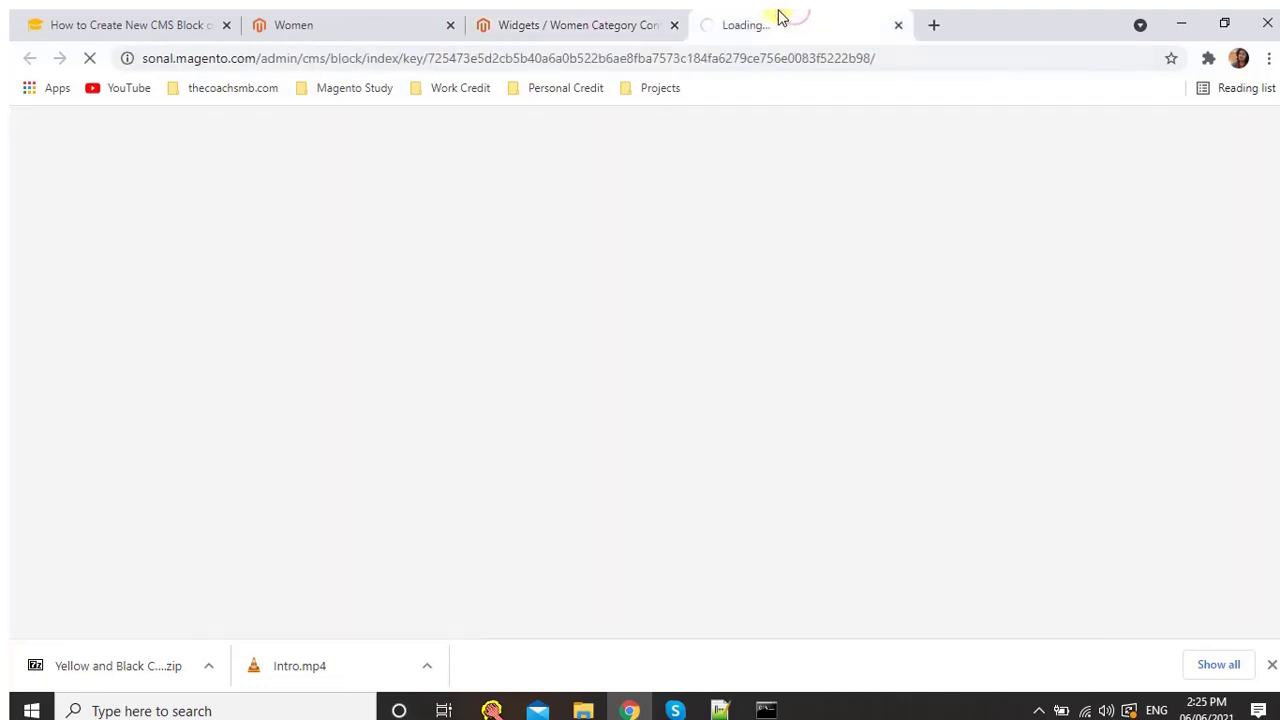
{"action": "left_click", "coordinate": [628, 17]}
{"action": "left_click", "coordinate": [655, 438]}
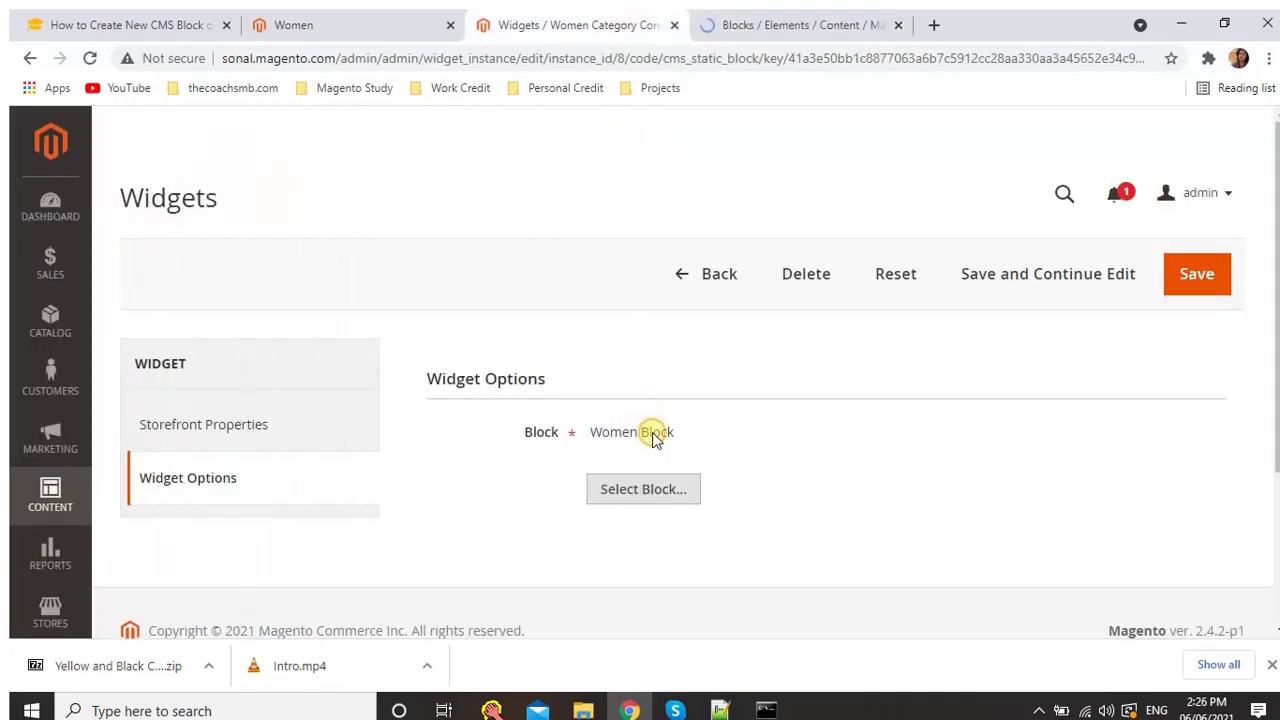
{"action": "left_click", "coordinate": [745, 24]}
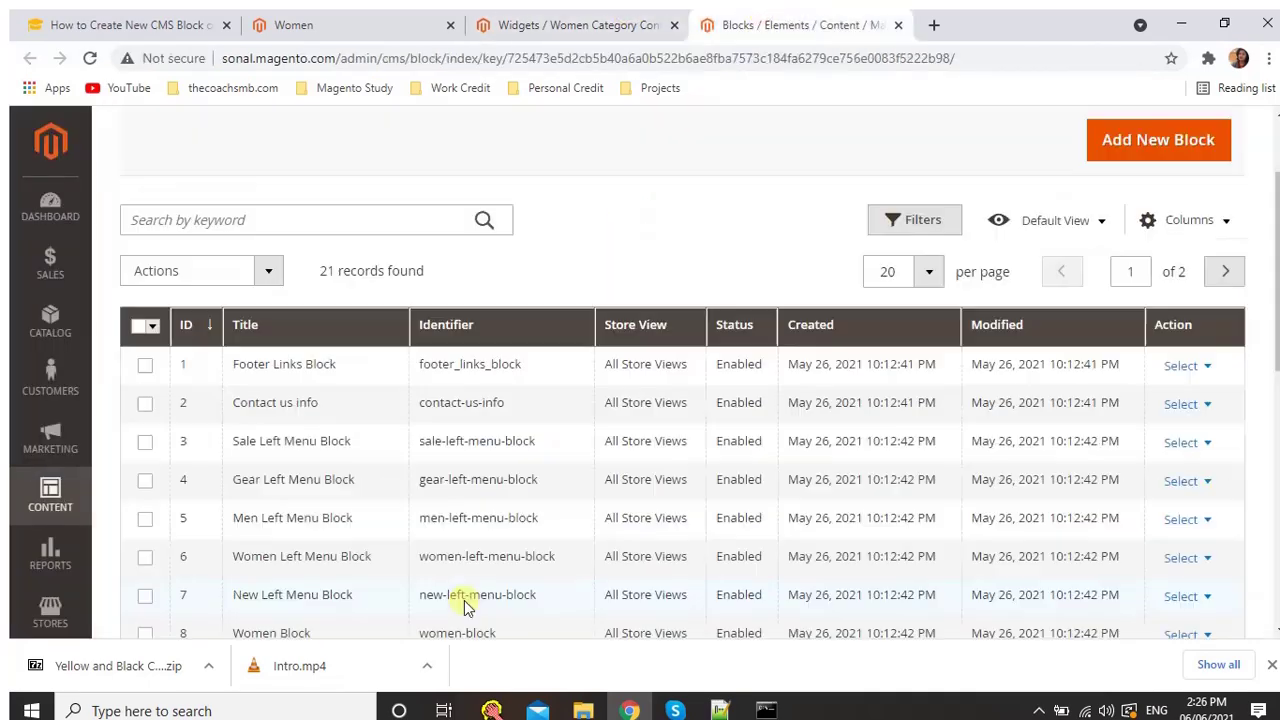
Find Women Block in the Blocks list and open it for editing
{"action": "scroll", "coordinate": [277, 600], "scroll_direction": "down", "scroll_amount": 3}
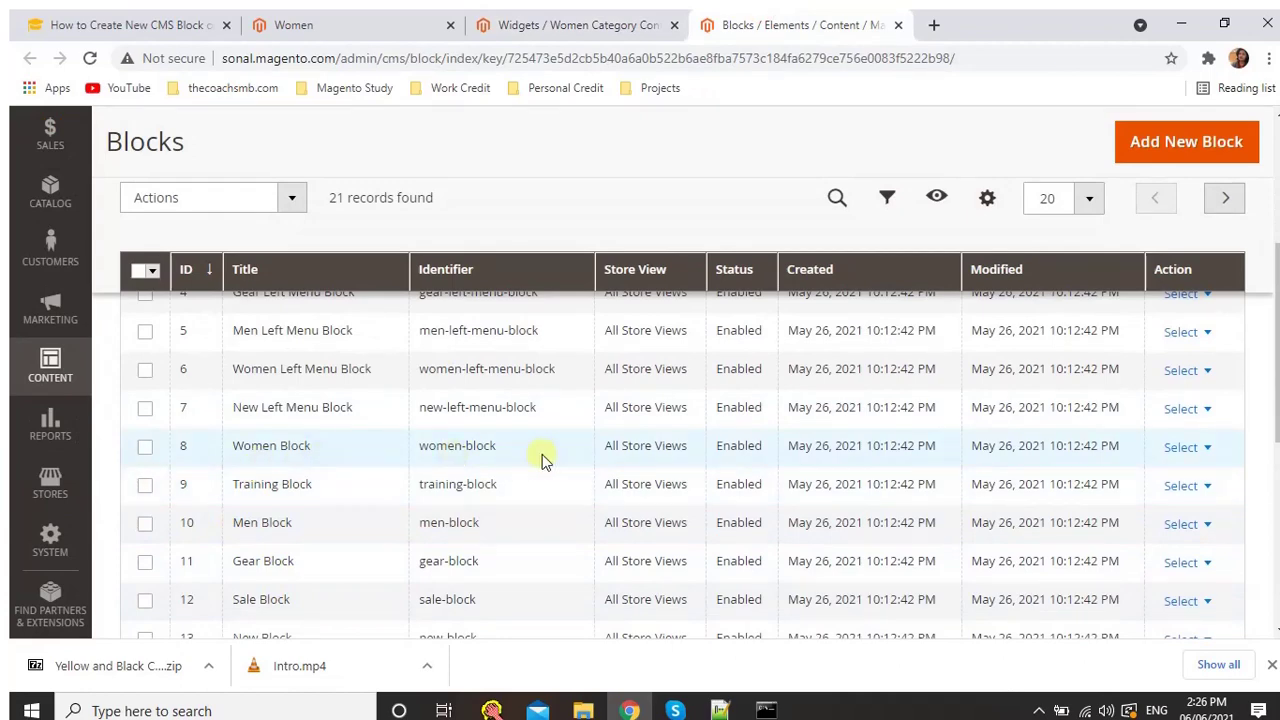
{"action": "left_click", "coordinate": [1205, 447]}
{"action": "left_click", "coordinate": [1180, 474]}
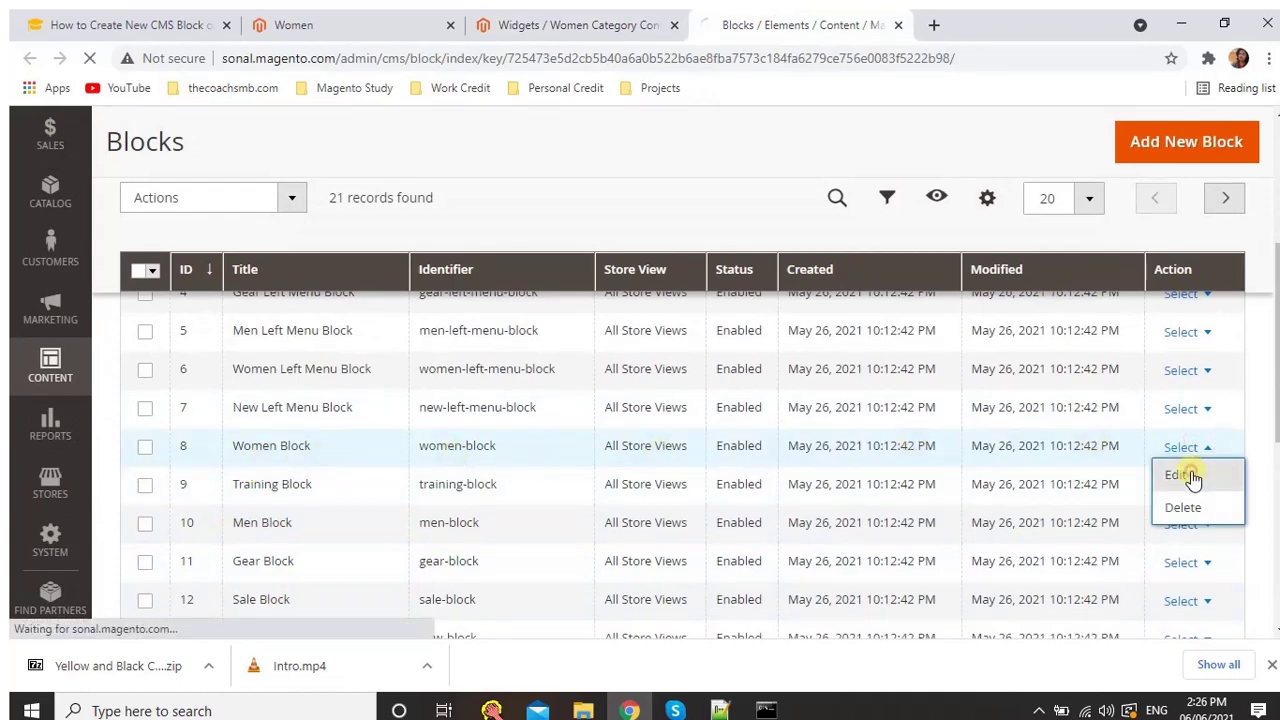
{"action": "left_click", "coordinate": [598, 22]}
{"action": "left_click", "coordinate": [800, 25]}
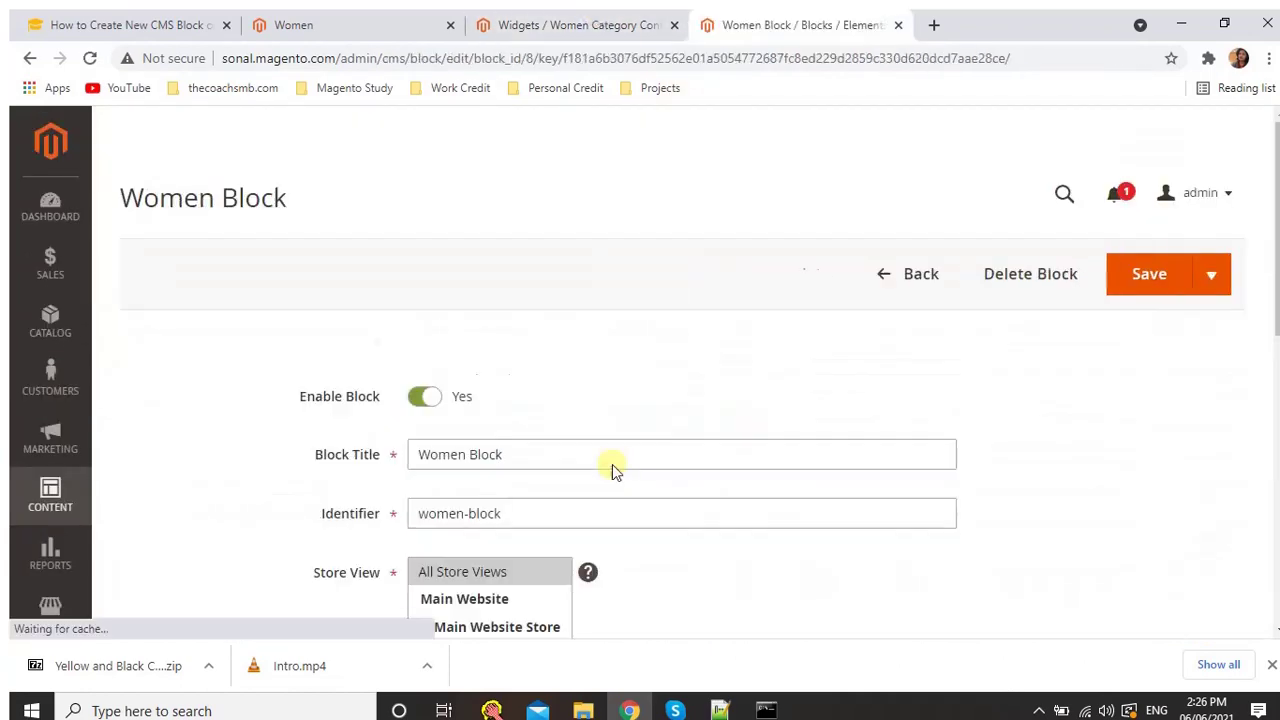
Review the content of Women Block in the editor and compare it with the storefront's Women page
{"action": "scroll", "coordinate": [612, 464], "scroll_direction": "down", "scroll_amount": 10}
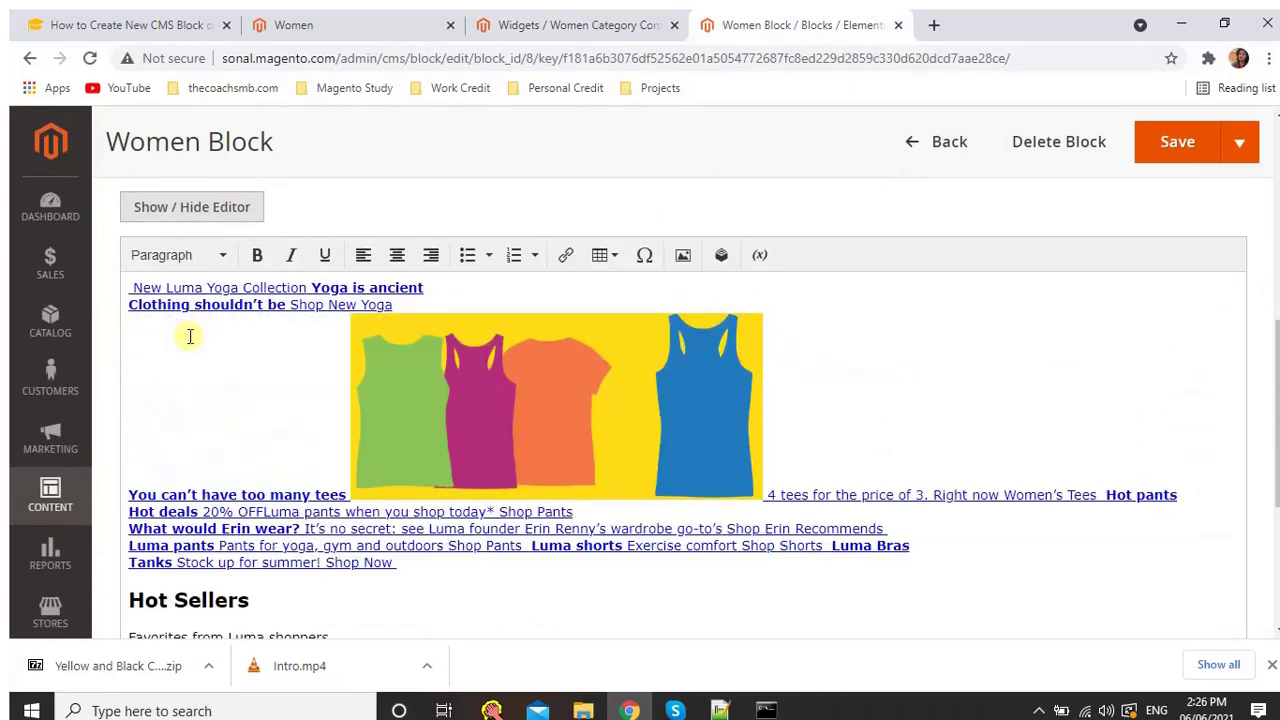
{"action": "scroll", "coordinate": [384, 456], "scroll_direction": "down", "scroll_amount": 1}
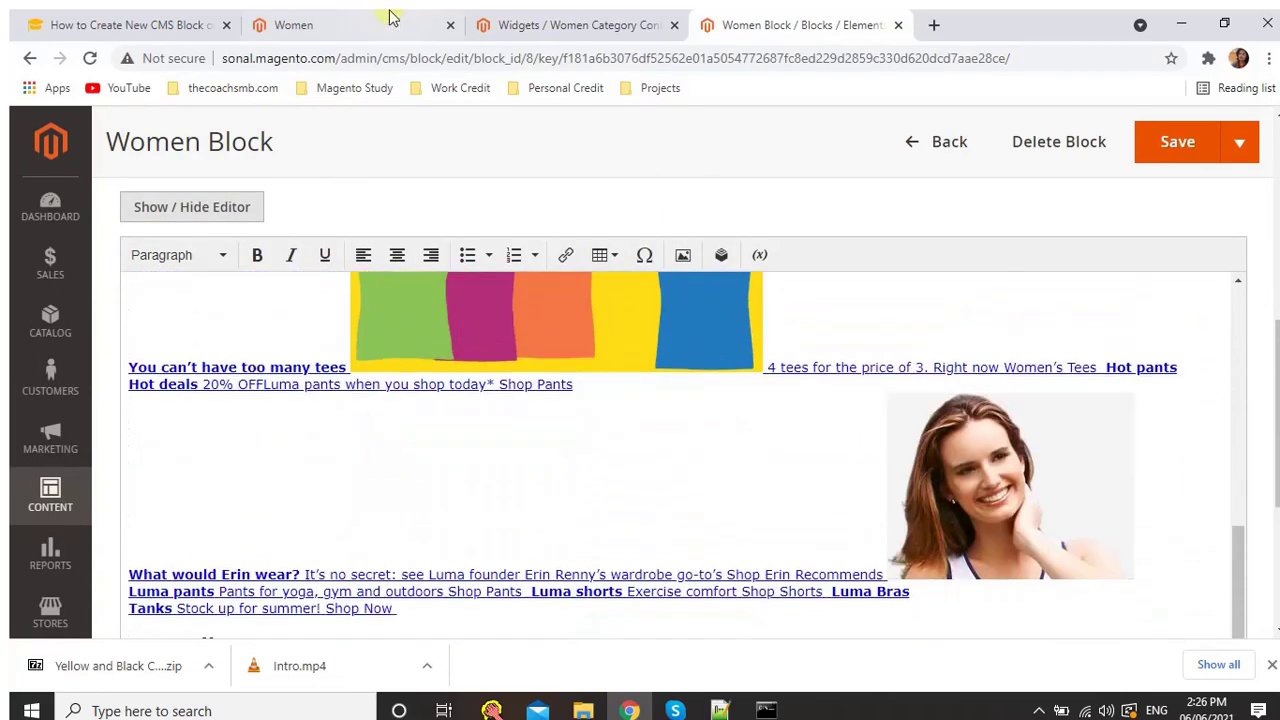
{"action": "left_click", "coordinate": [330, 25]}
{"action": "scroll", "coordinate": [475, 489], "scroll_direction": "down", "scroll_amount": 6}
{"action": "scroll", "coordinate": [475, 487], "scroll_direction": "down", "scroll_amount": 8}
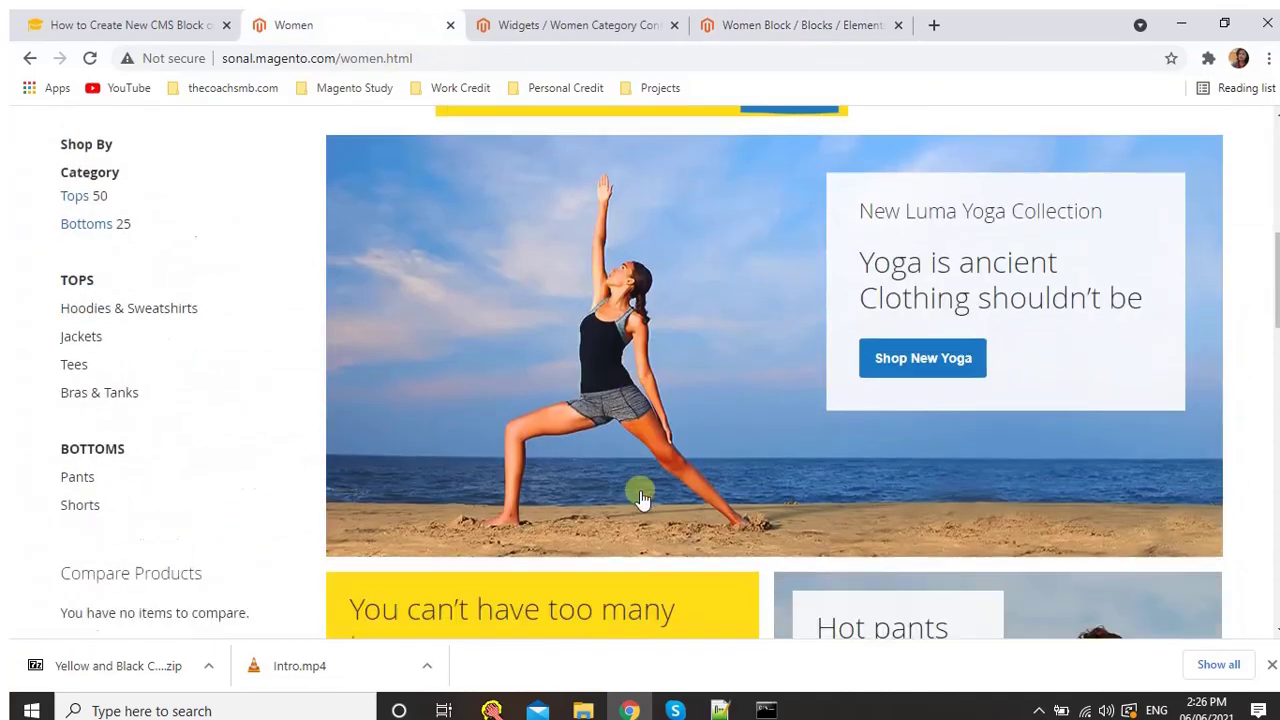
{"action": "scroll", "coordinate": [734, 317], "scroll_direction": "down", "scroll_amount": 3}
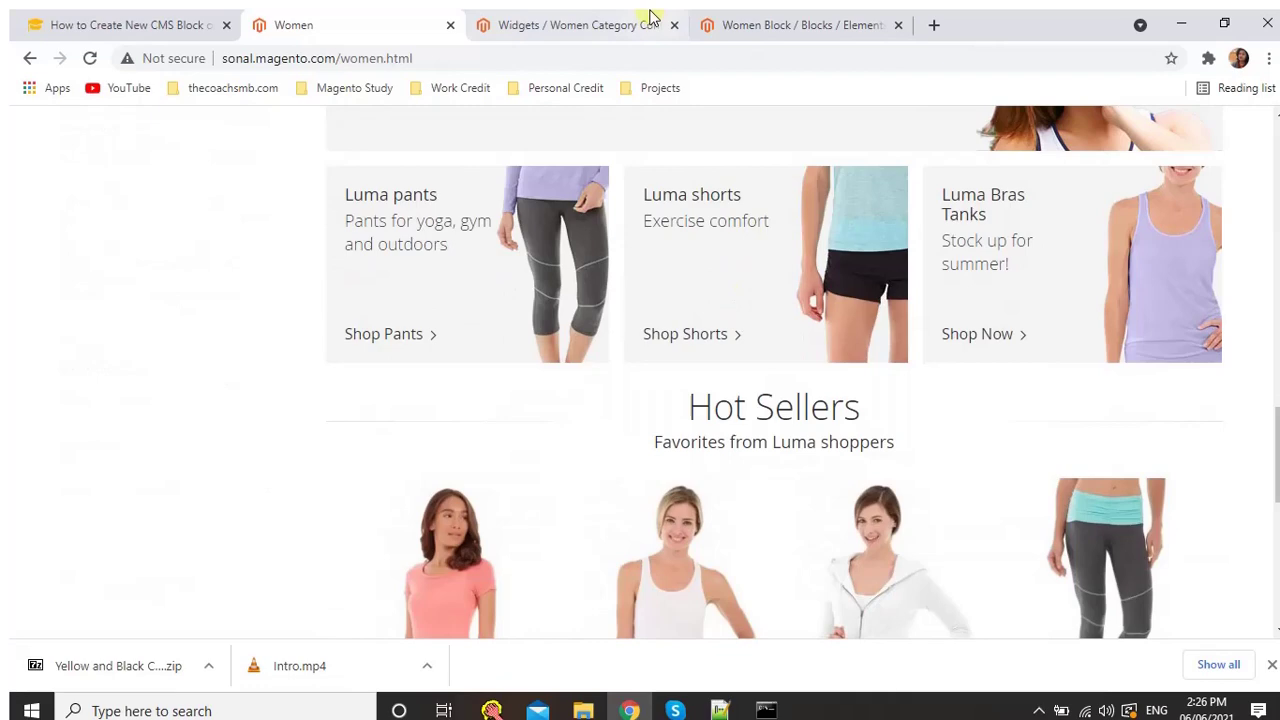
Review the Hot Sellers section of Women Block, and check the storefront properties and layout updates of the Women Category Content widget
{"action": "left_click", "coordinate": [745, 25]}
{"action": "scroll", "coordinate": [558, 424], "scroll_direction": "down", "scroll_amount": 6}
{"action": "scroll", "coordinate": [500, 400], "scroll_direction": "down", "scroll_amount": 5}
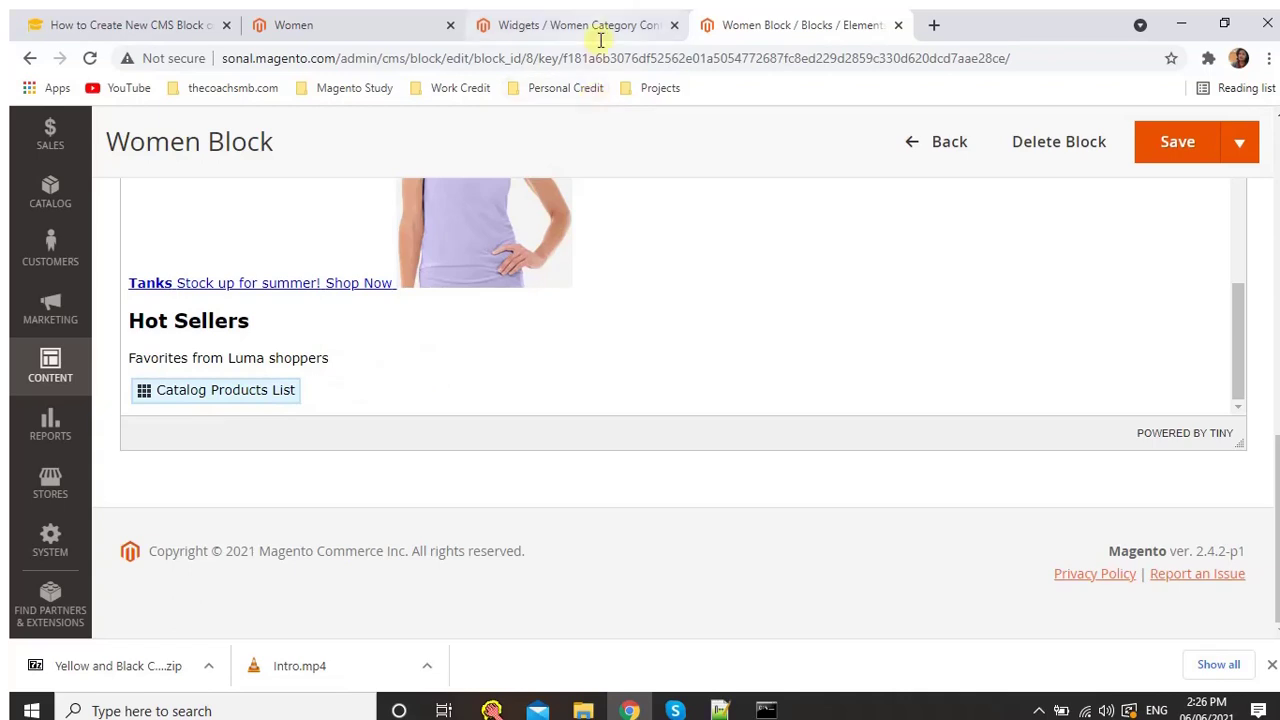
{"action": "left_click", "coordinate": [509, 22]}
{"action": "left_click", "coordinate": [203, 432]}
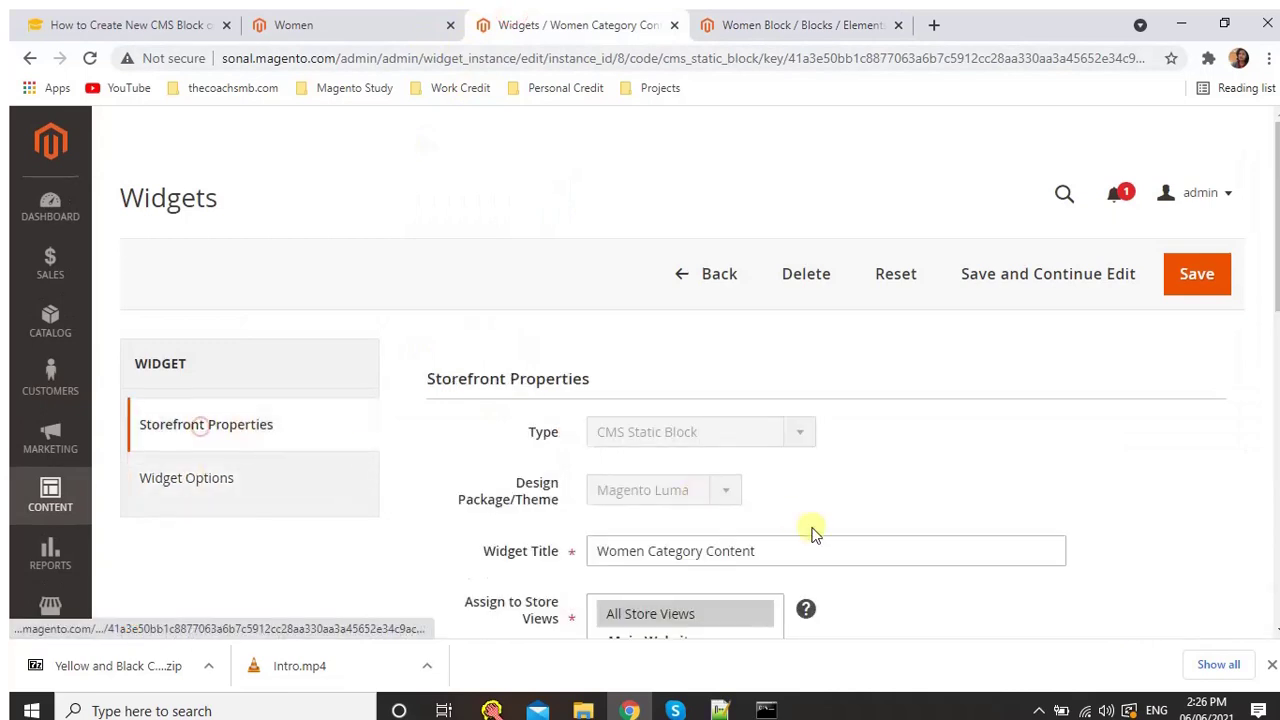
{"action": "scroll", "coordinate": [812, 532], "scroll_direction": "down", "scroll_amount": 10}
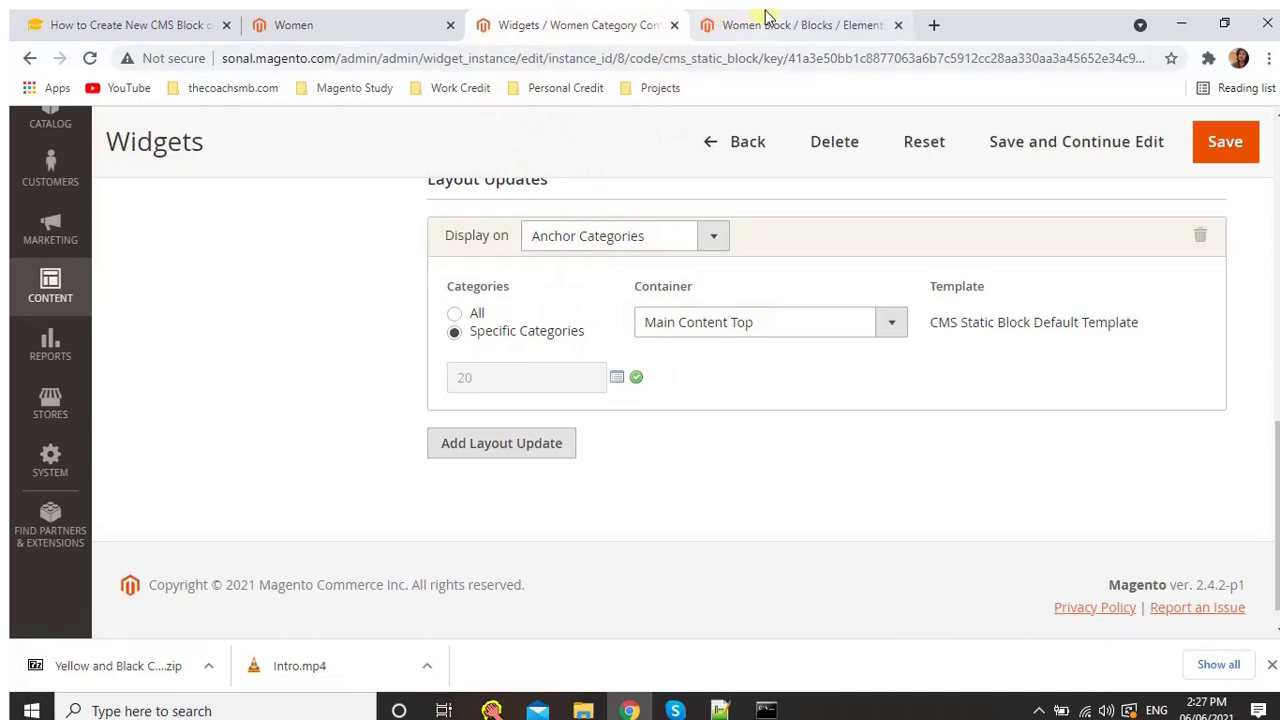
Examine the storefront's Women page, comparing the main content area with the sidebar
{"action": "left_click", "coordinate": [393, 18]}
{"action": "scroll", "coordinate": [514, 380], "scroll_direction": "up", "scroll_amount": 5}
{"action": "scroll", "coordinate": [519, 390], "scroll_direction": "up", "scroll_amount": 6}
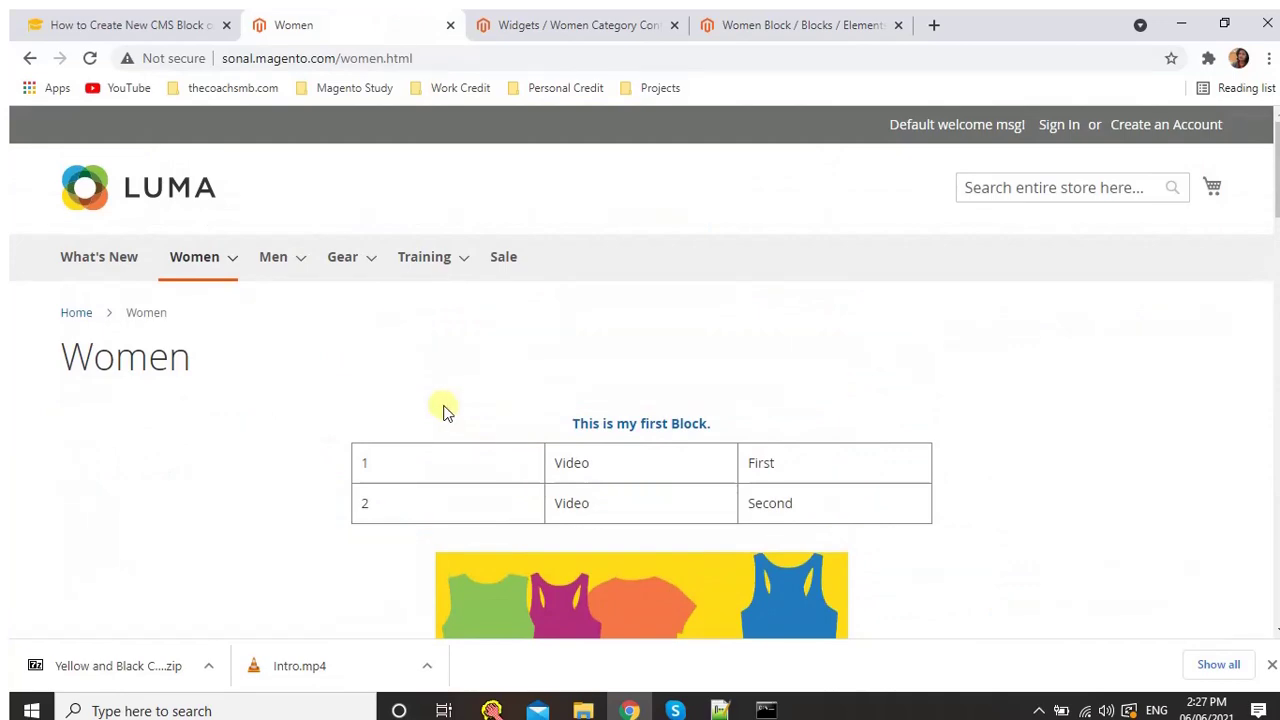
{"action": "scroll", "coordinate": [447, 410], "scroll_direction": "down", "scroll_amount": 7}
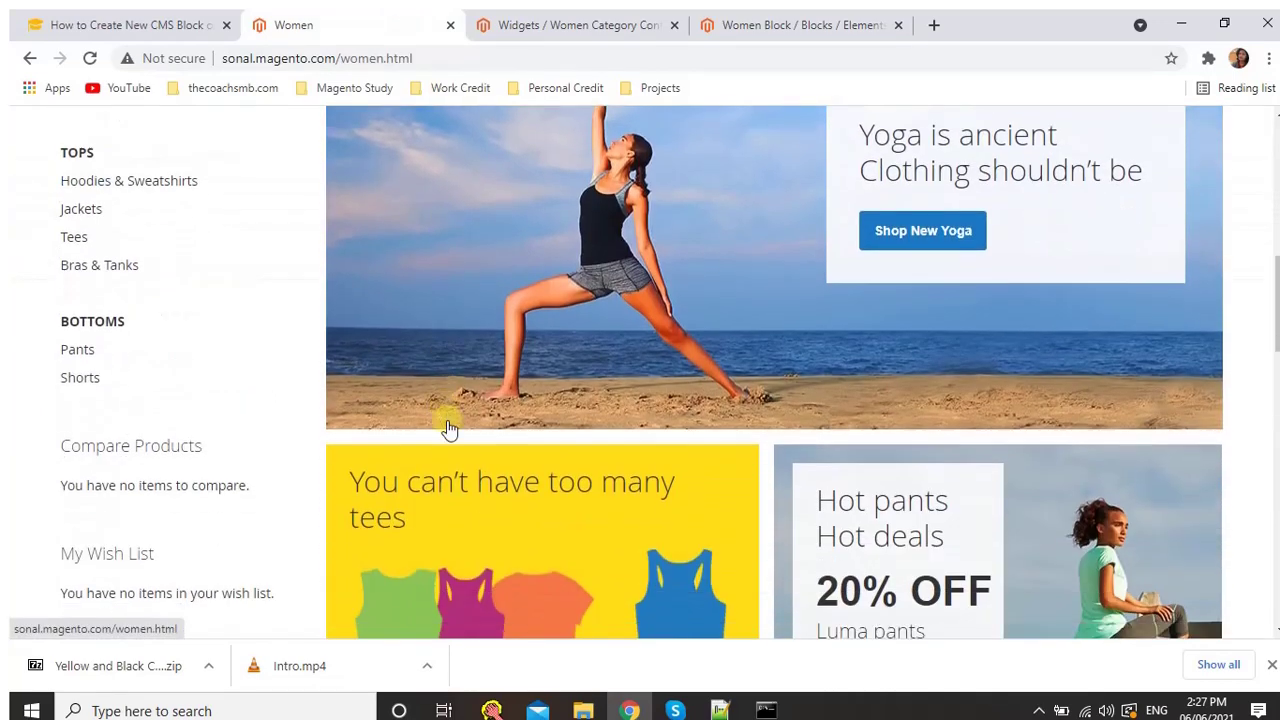
{"action": "scroll", "coordinate": [452, 460], "scroll_direction": "down", "scroll_amount": 3}
{"action": "scroll", "coordinate": [457, 509], "scroll_direction": "up", "scroll_amount": 1}
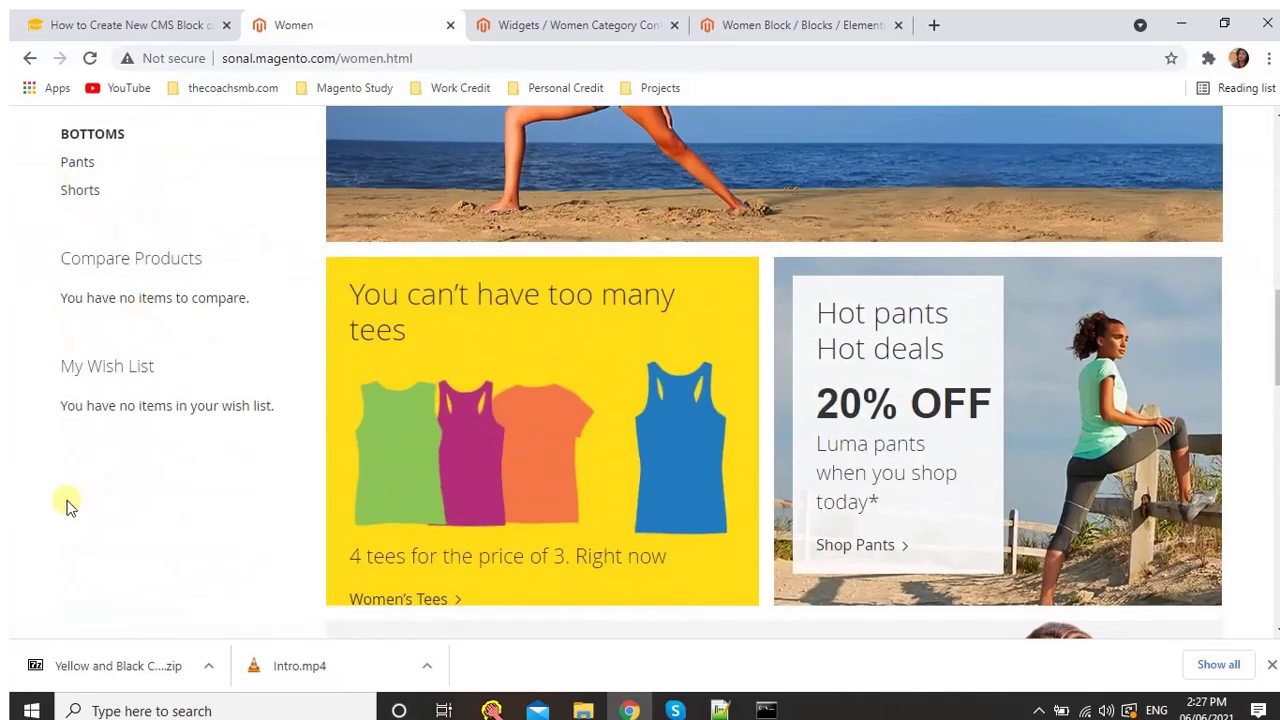
{"action": "scroll", "coordinate": [386, 514], "scroll_direction": "up", "scroll_amount": 6}
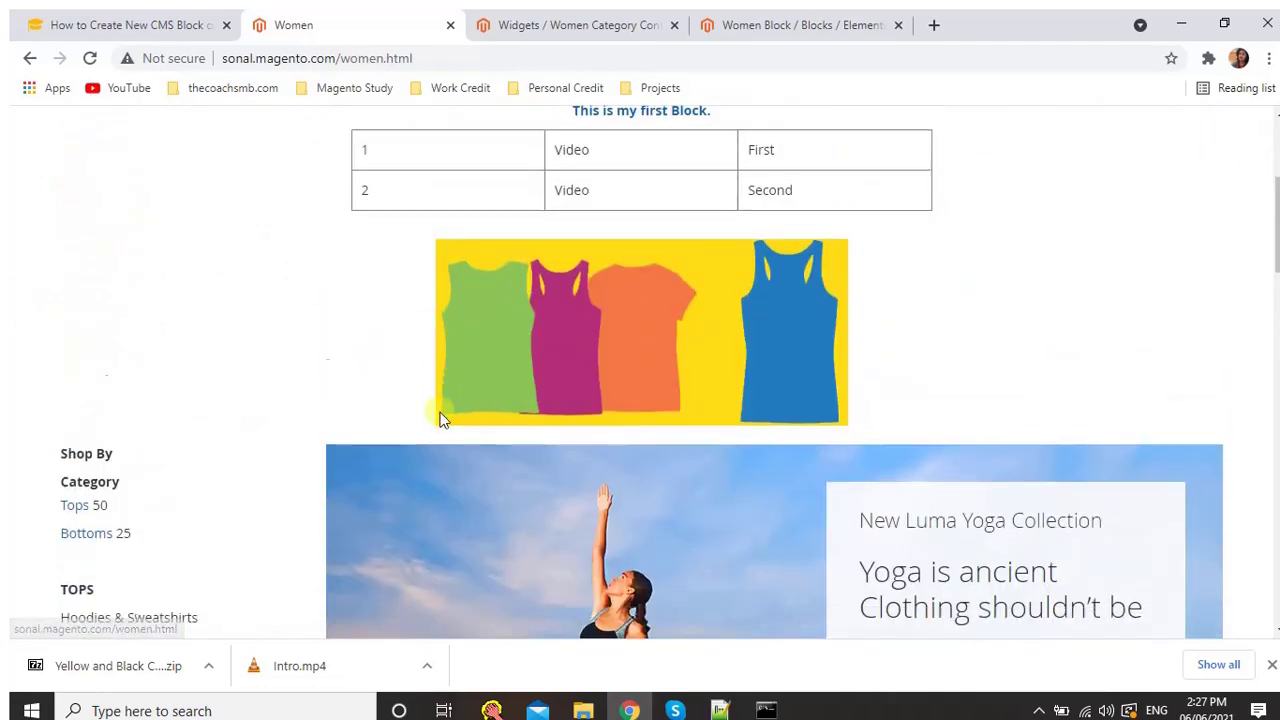
{"action": "scroll", "coordinate": [443, 420], "scroll_direction": "down", "scroll_amount": 5}
{"action": "scroll", "coordinate": [232, 450], "scroll_direction": "up", "scroll_amount": 3}
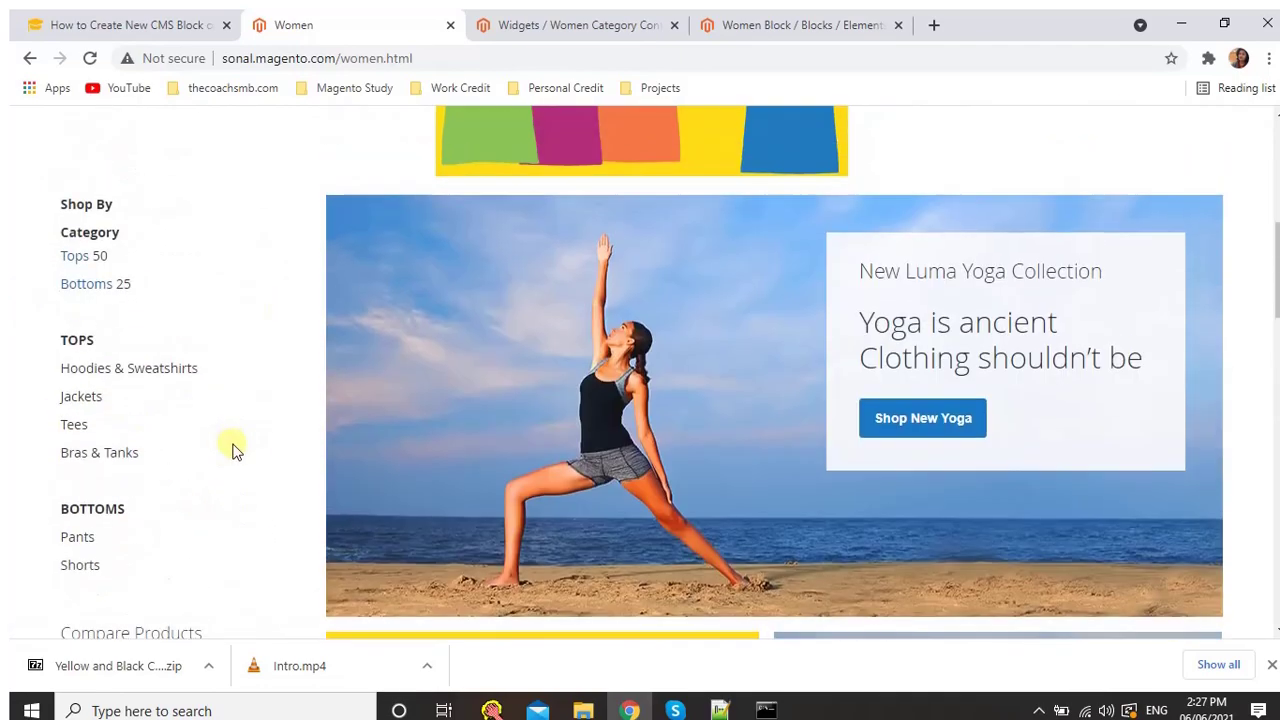
{"action": "scroll", "coordinate": [232, 450], "scroll_direction": "up", "scroll_amount": 6}
Open the storefront's Sale page and look over its sidebar and main content
{"action": "left_click", "coordinate": [504, 260]}
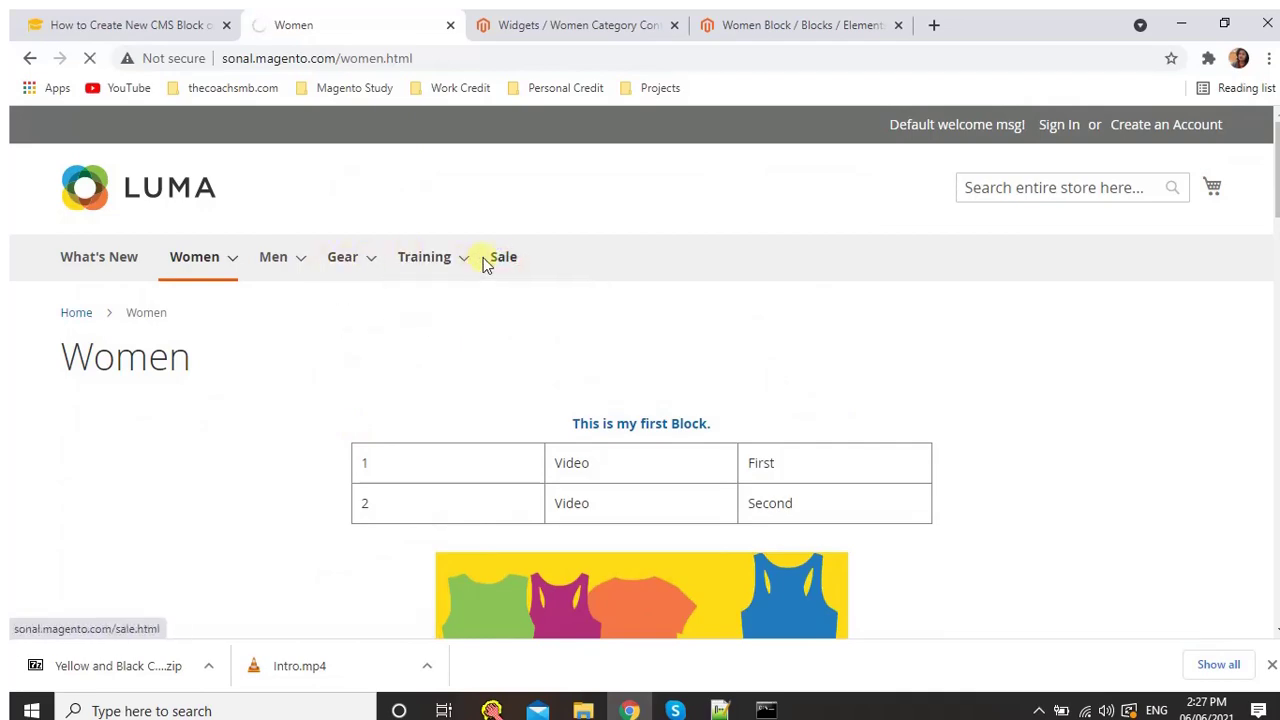
{"action": "scroll", "coordinate": [337, 366], "scroll_direction": "down", "scroll_amount": 9}
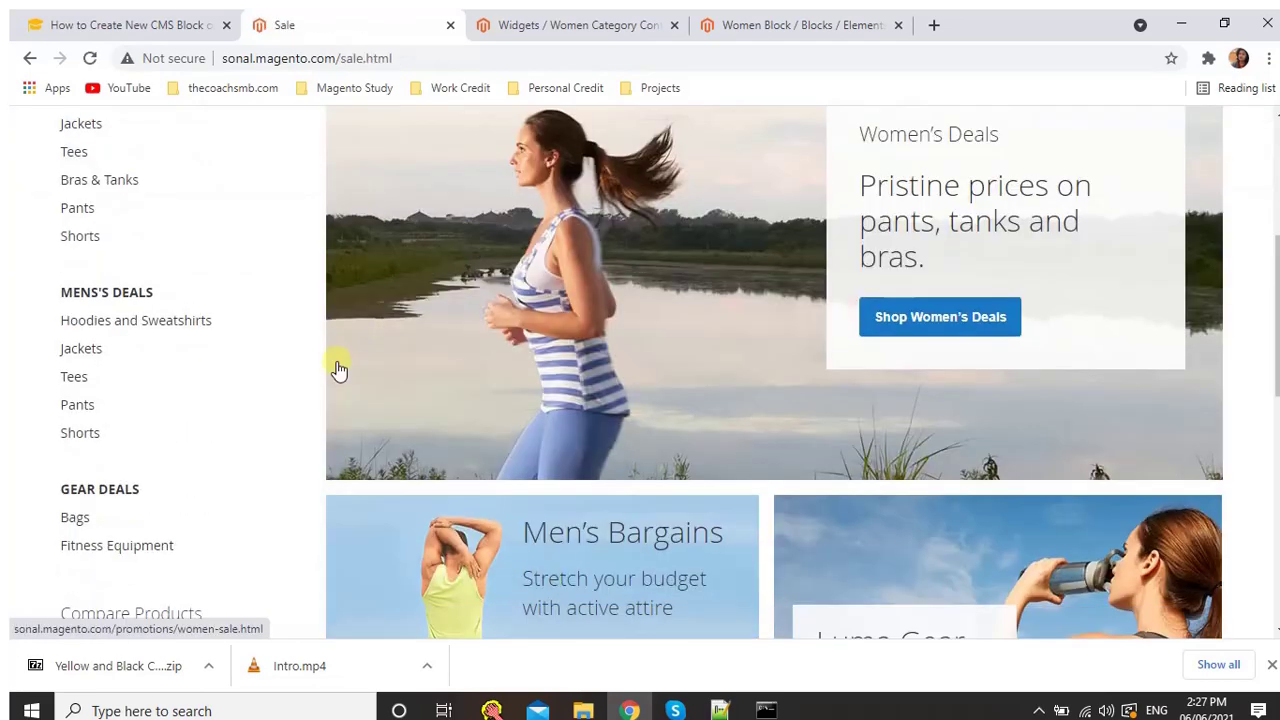
{"action": "scroll", "coordinate": [250, 430], "scroll_direction": "up", "scroll_amount": 9}
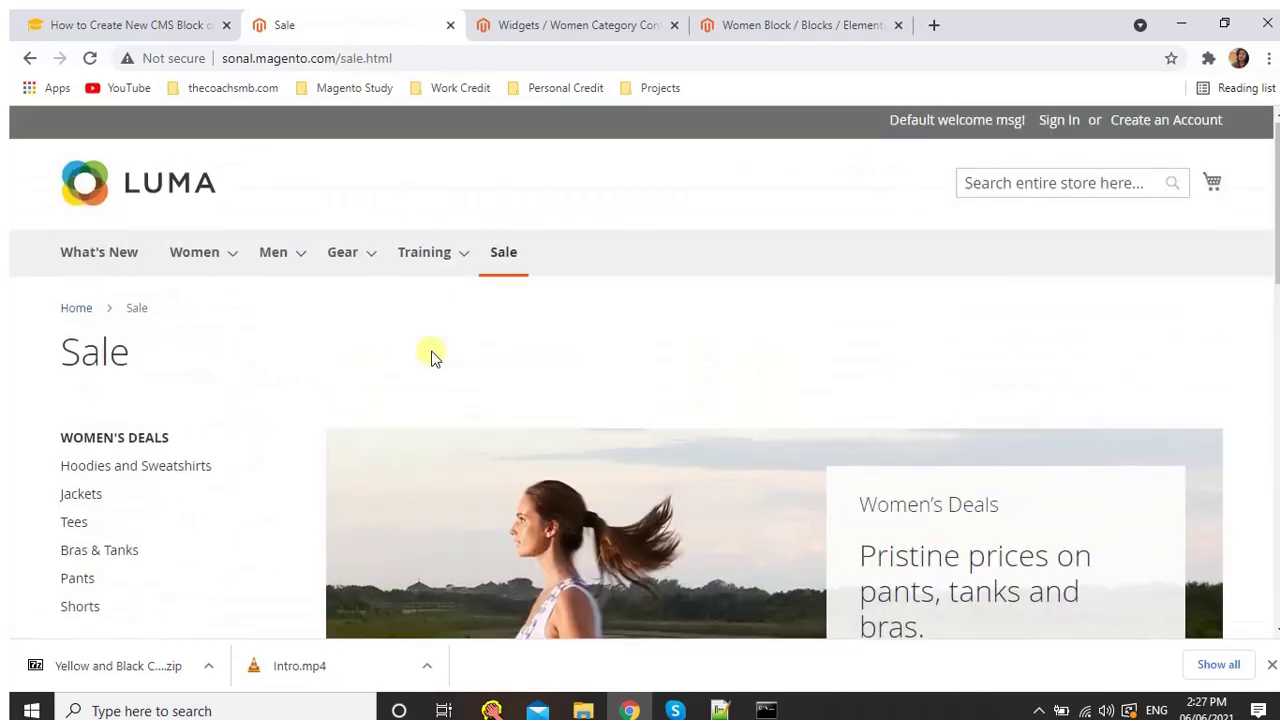
Start a new widget in the admin with type CMS Static Block and design theme Magento Luma
{"action": "left_click", "coordinate": [513, 30]}
{"action": "scroll", "coordinate": [1043, 259], "scroll_direction": "up", "scroll_amount": 10}
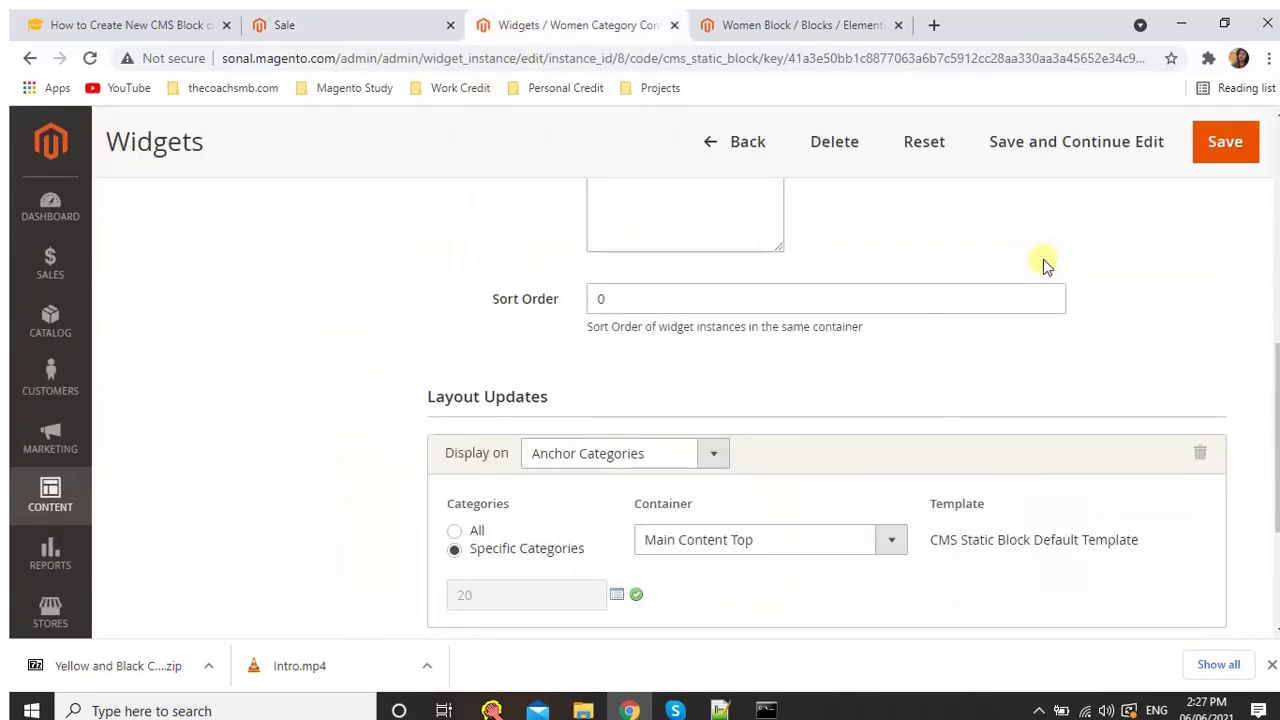
{"action": "left_click", "coordinate": [712, 185]}
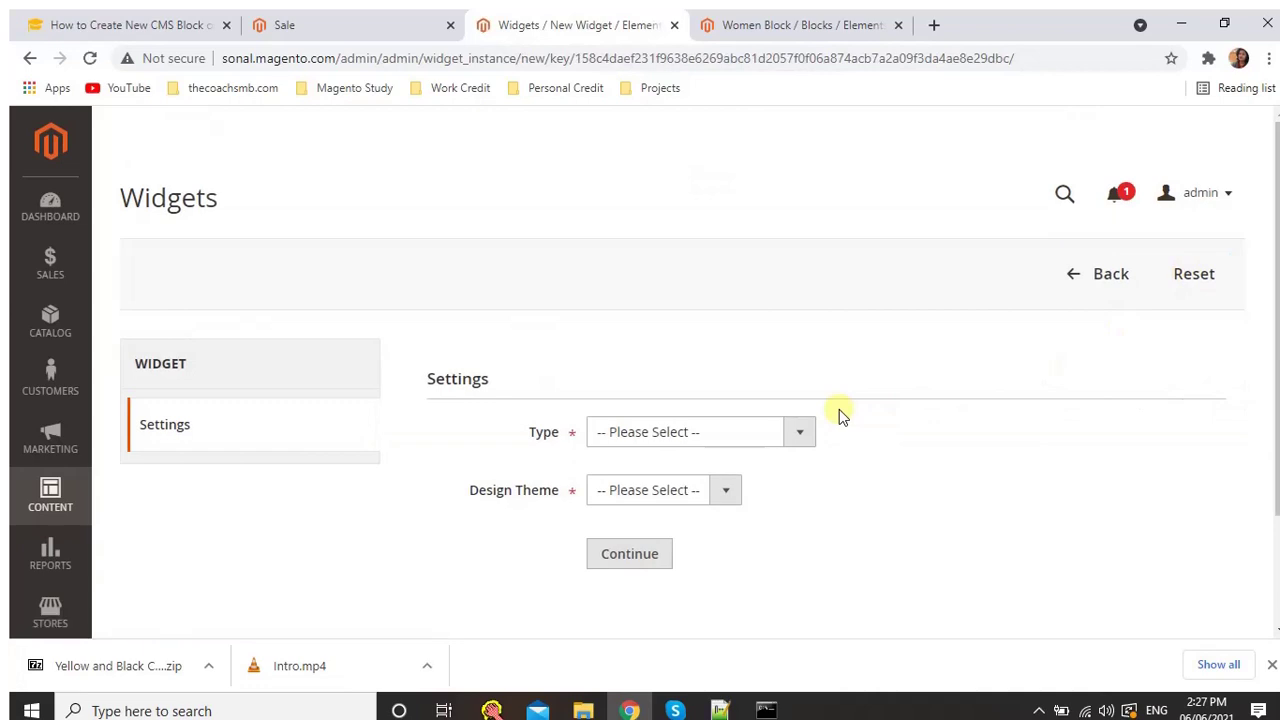
{"action": "scroll", "coordinate": [830, 400], "scroll_direction": "down", "scroll_amount": 2}
{"action": "left_click", "coordinate": [790, 340]}
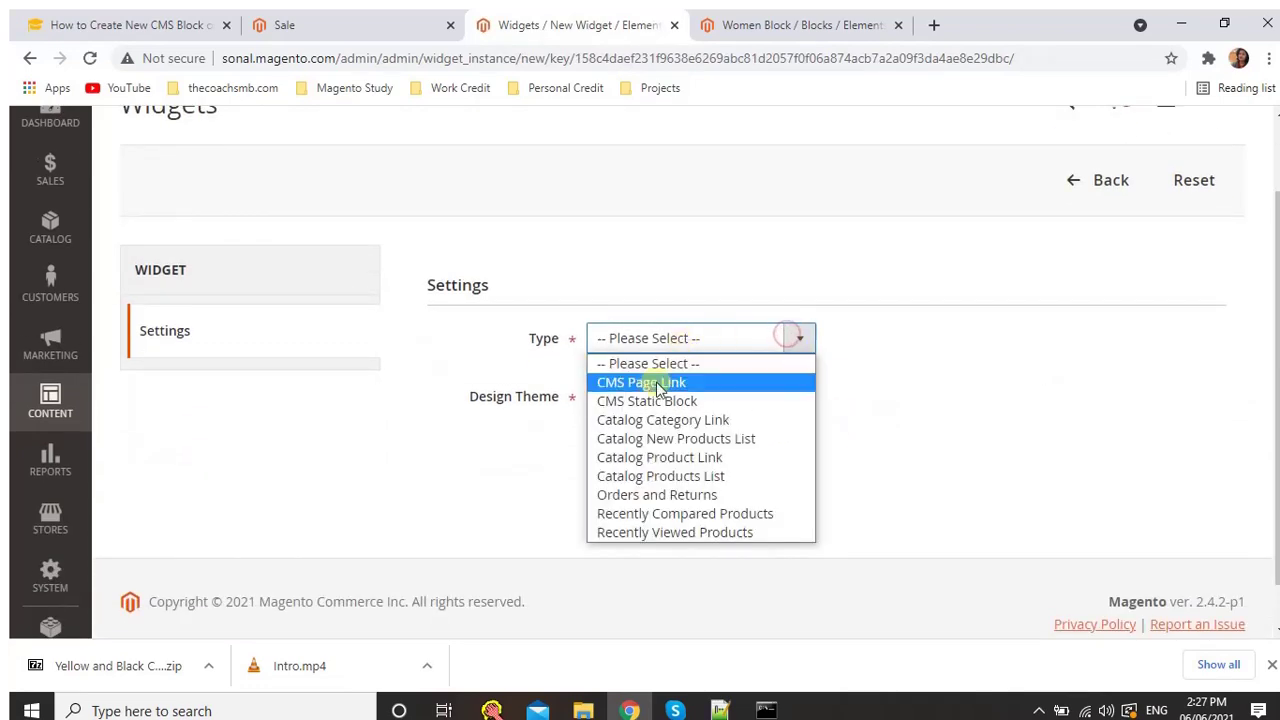
{"action": "left_click", "coordinate": [686, 402]}
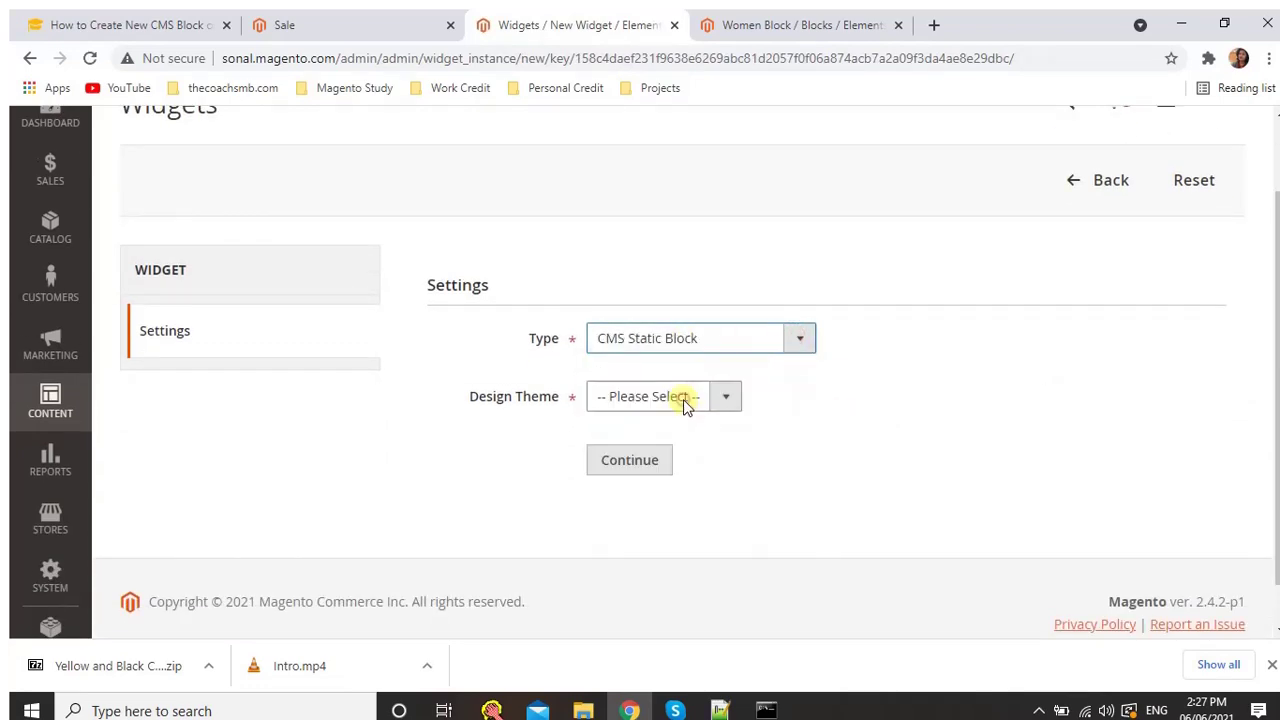
{"action": "left_click", "coordinate": [683, 399]}
{"action": "left_click", "coordinate": [680, 458]}
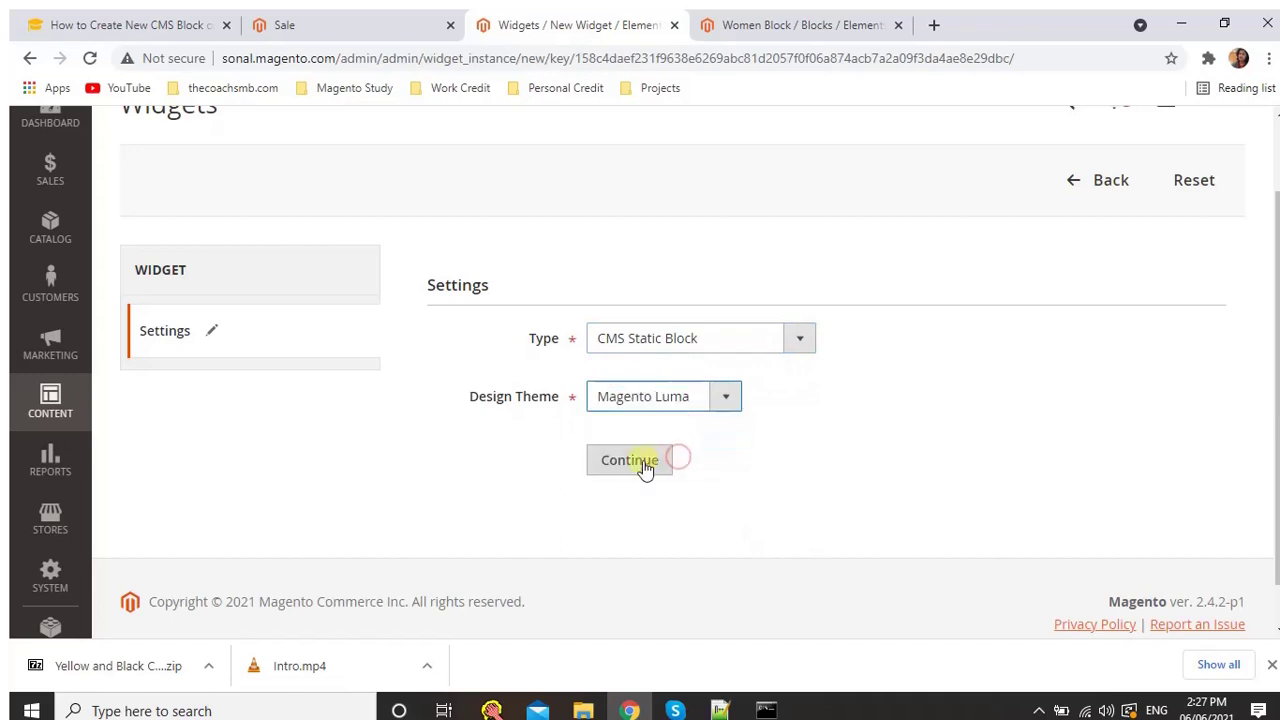
{"action": "left_click", "coordinate": [643, 466]}
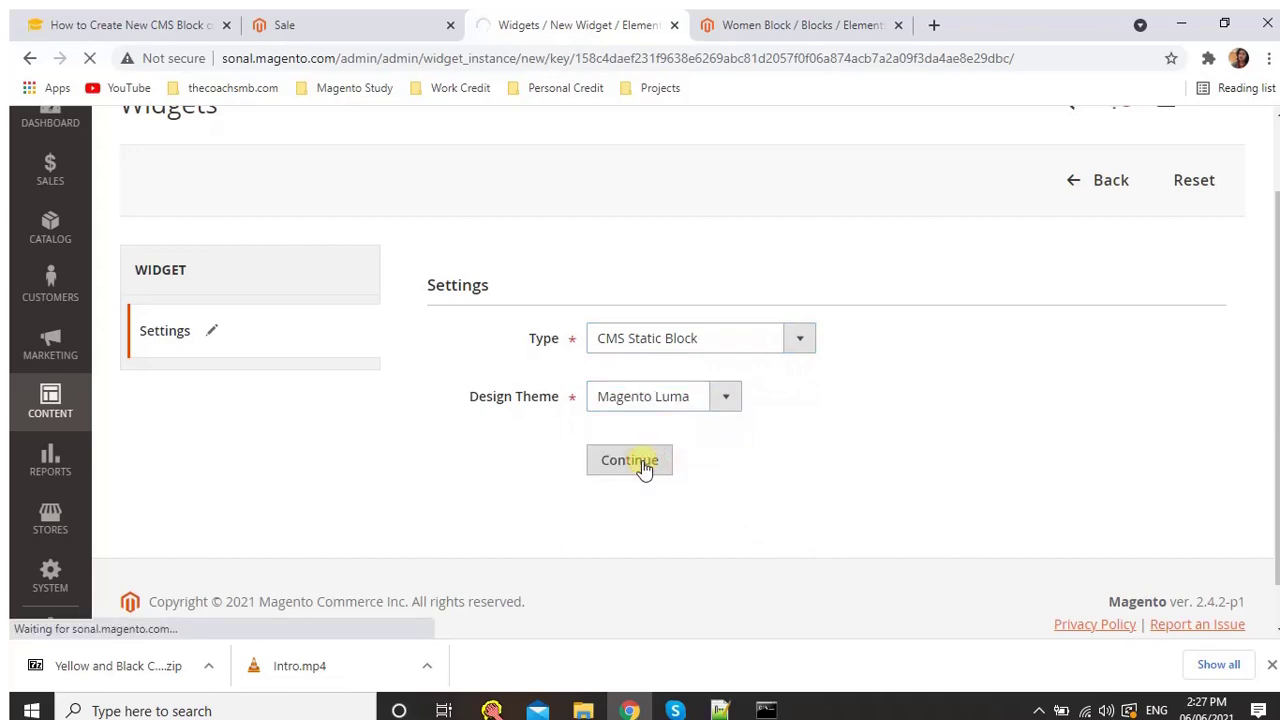
Title the widget "My sidebar widget block" and assign it to All Store Views
{"action": "scroll", "coordinate": [643, 460], "scroll_direction": "down", "scroll_amount": 2}
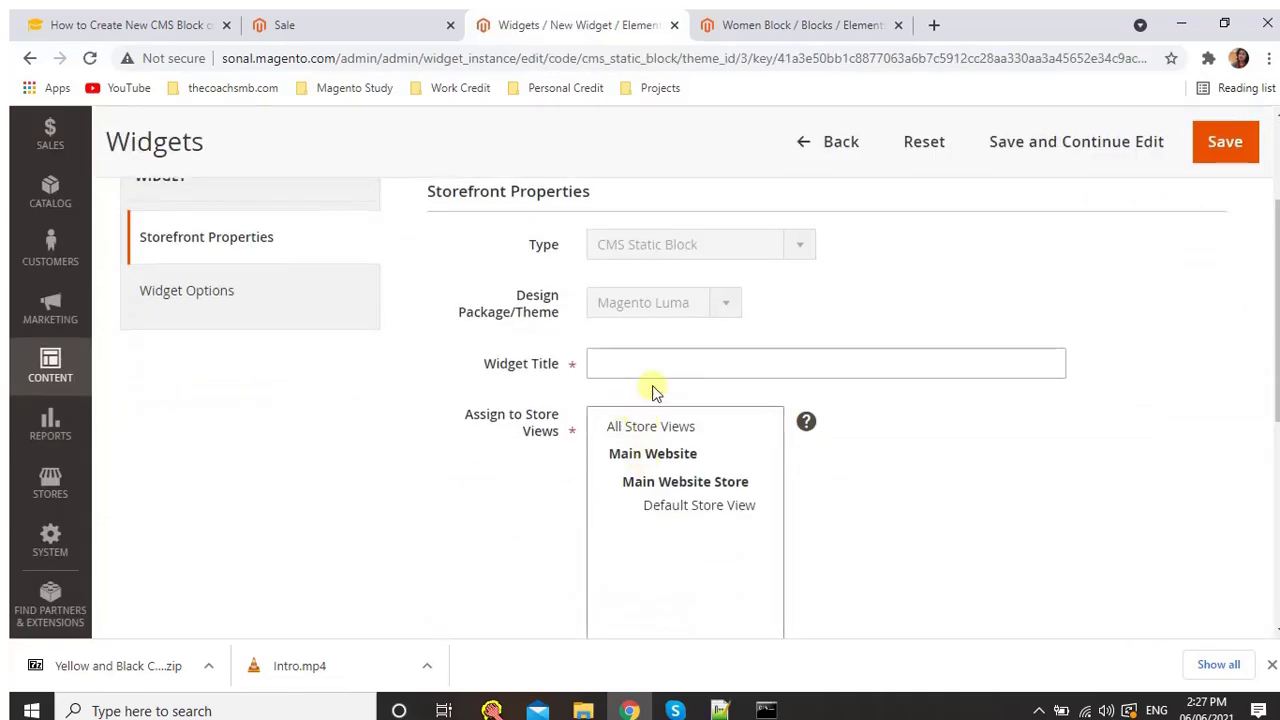
{"action": "left_click", "coordinate": [706, 362]}
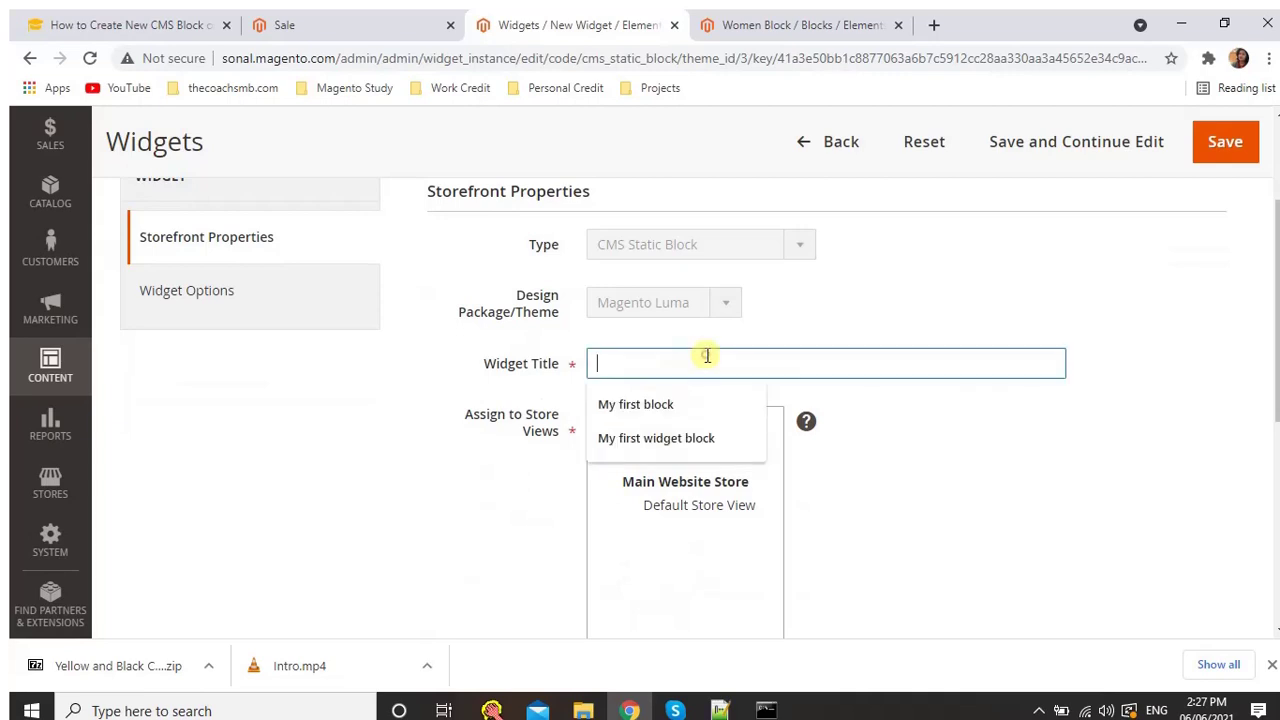
{"action": "left_click", "coordinate": [689, 425]}
{"action": "scroll", "coordinate": [690, 405], "scroll_direction": "down", "scroll_amount": 1}
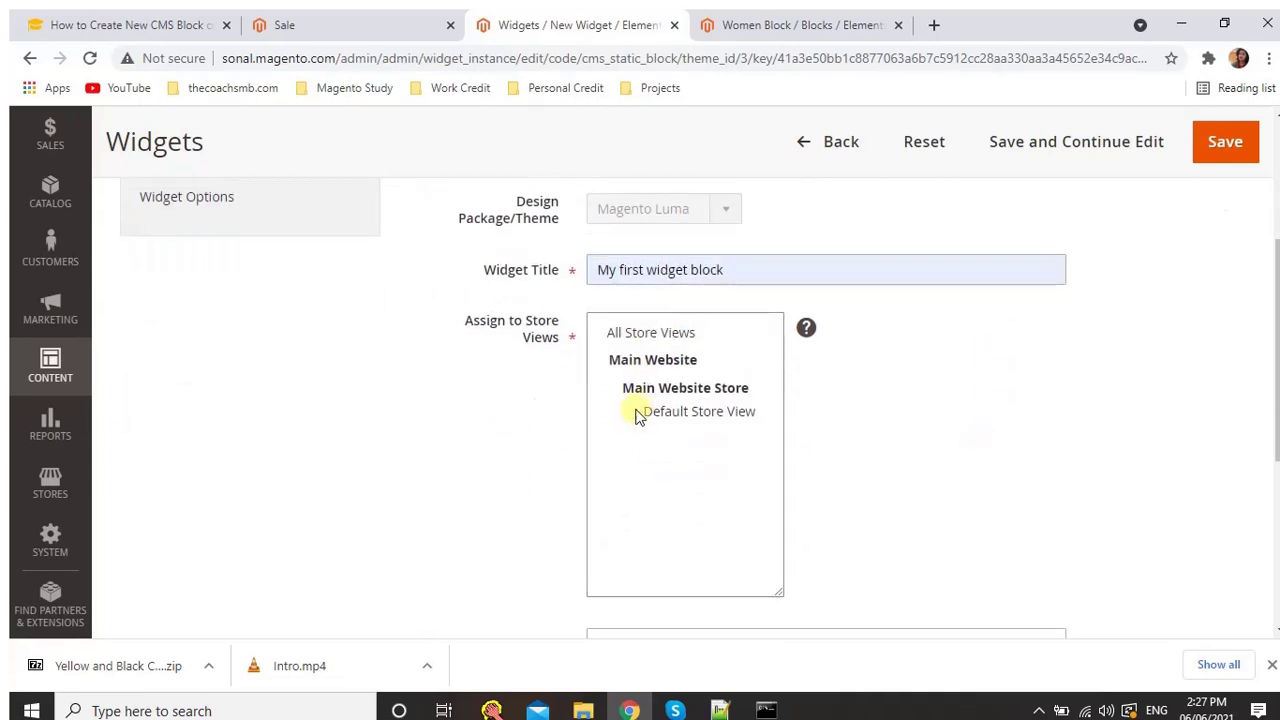
{"action": "left_click", "coordinate": [643, 335]}
{"action": "double_click", "coordinate": [633, 269]}
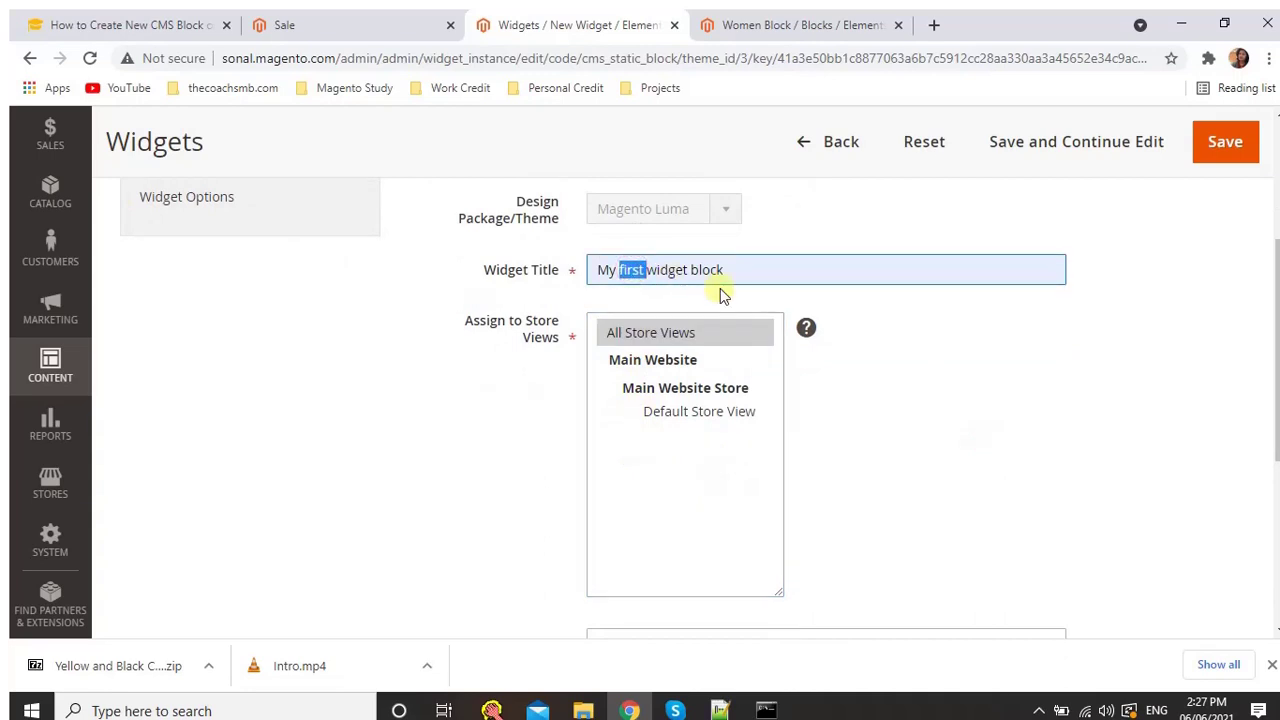
{"action": "type", "text": "side"}
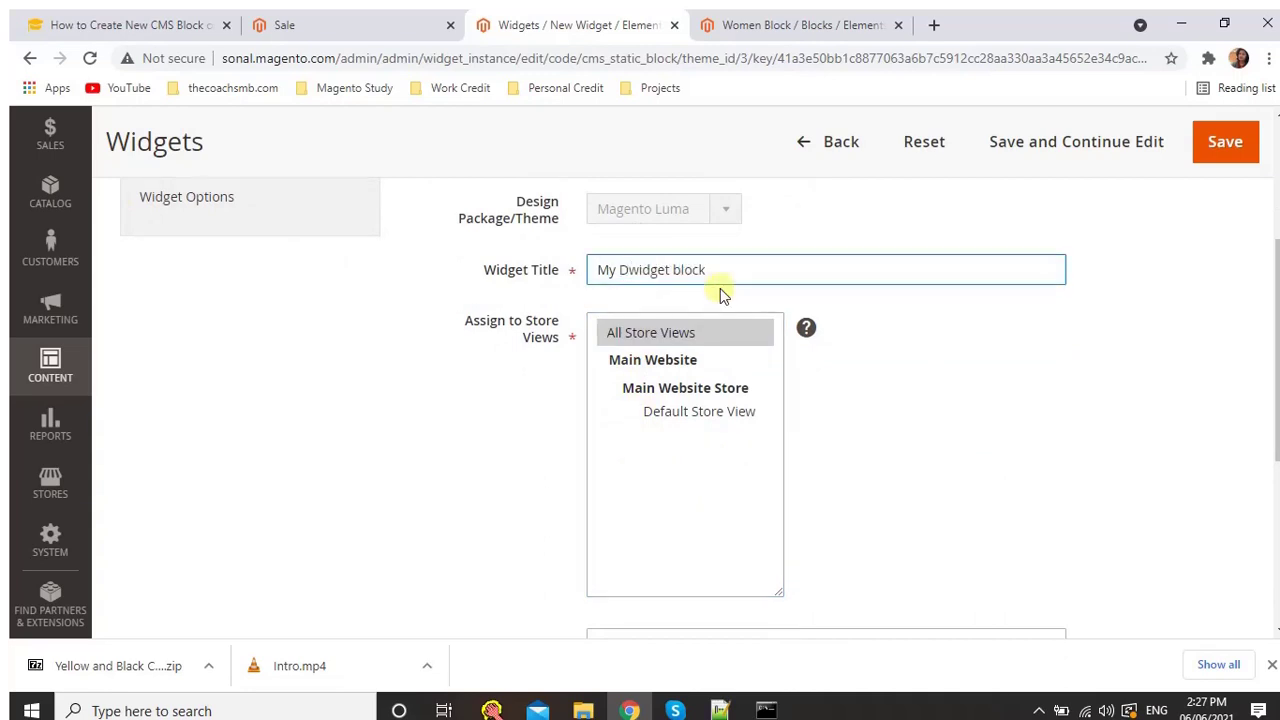
{"action": "type", "text": "bar"}
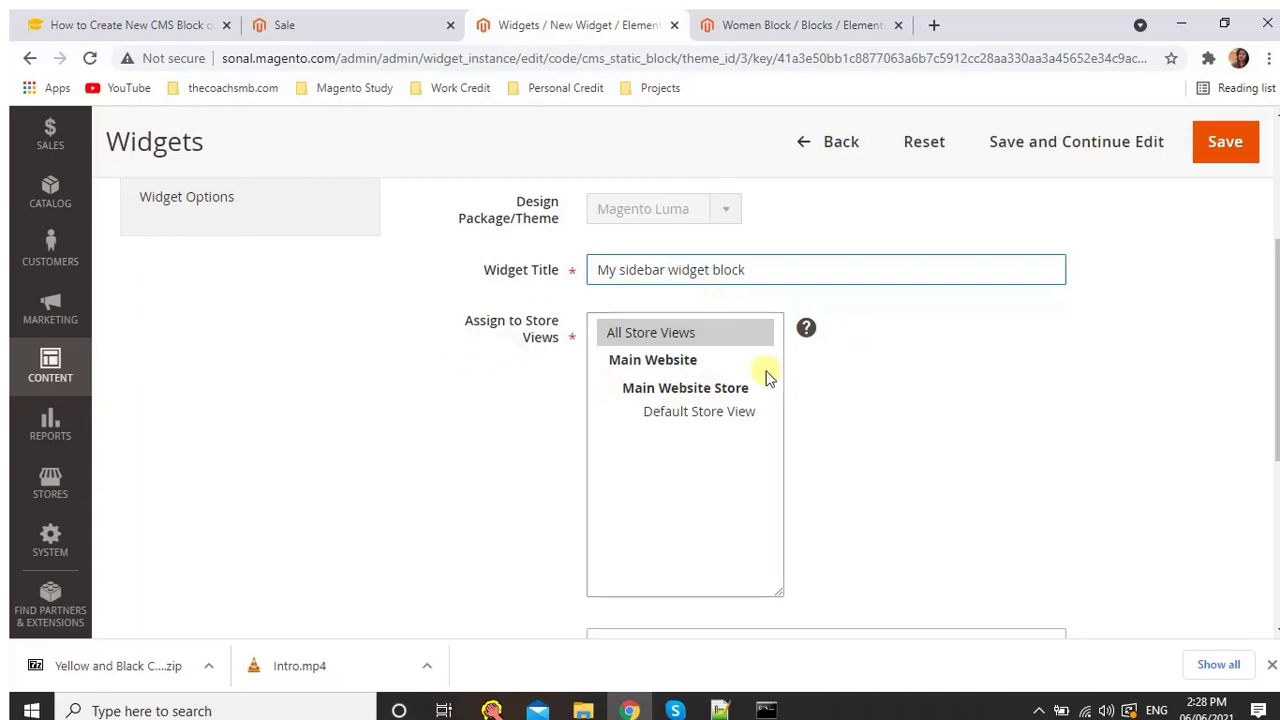
Add a layout update that displays the widget on All Pages in the Sidebar Additional container
{"action": "scroll", "coordinate": [689, 420], "scroll_direction": "down", "scroll_amount": 4}
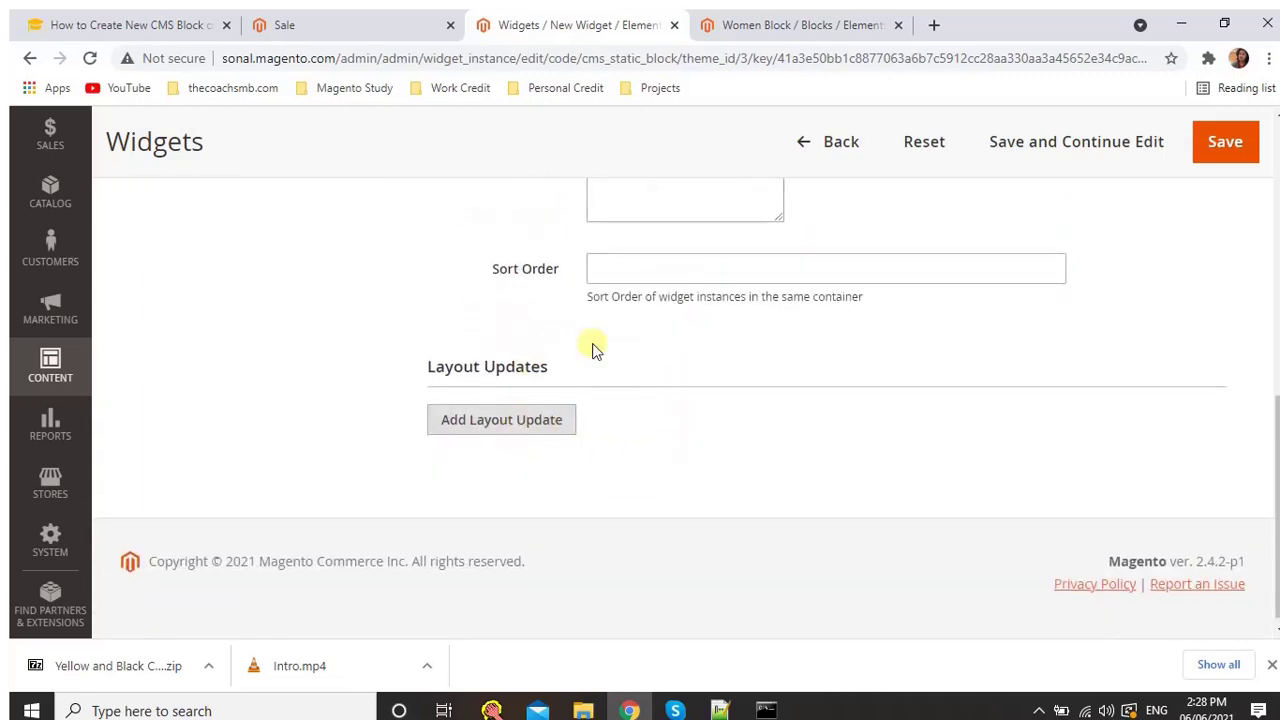
{"action": "left_click", "coordinate": [522, 428]}
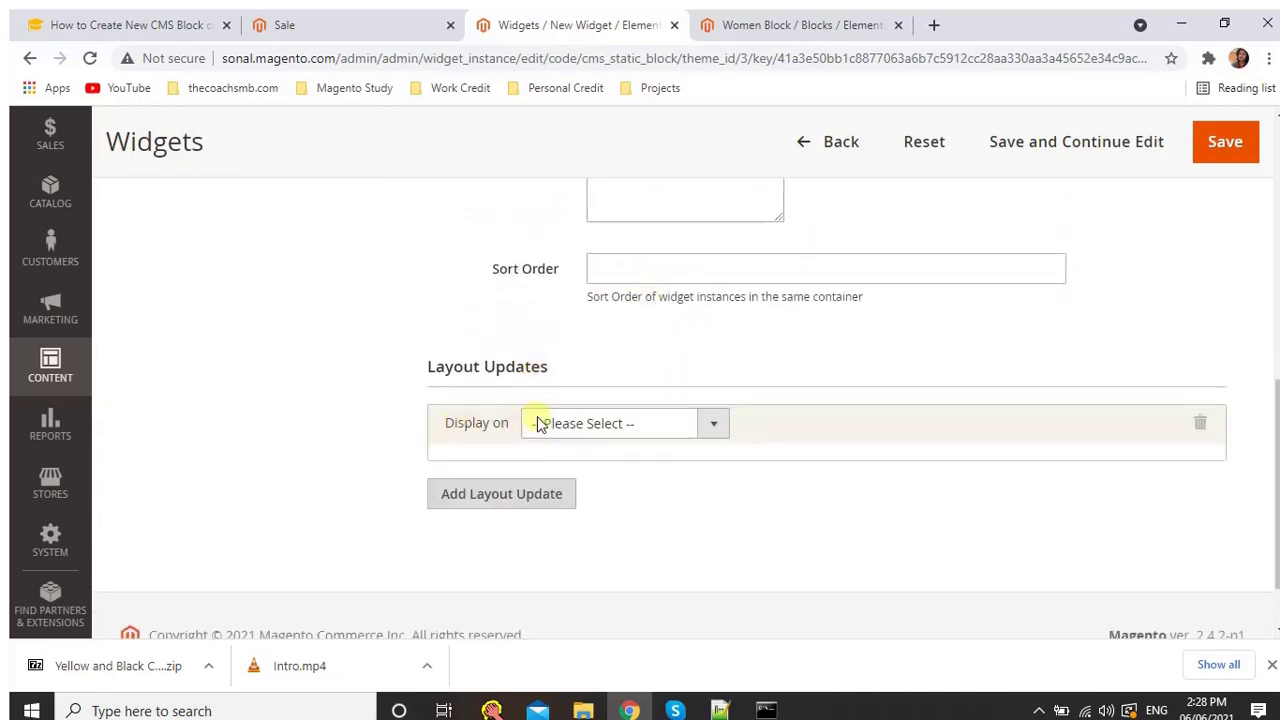
{"action": "left_click", "coordinate": [565, 424]}
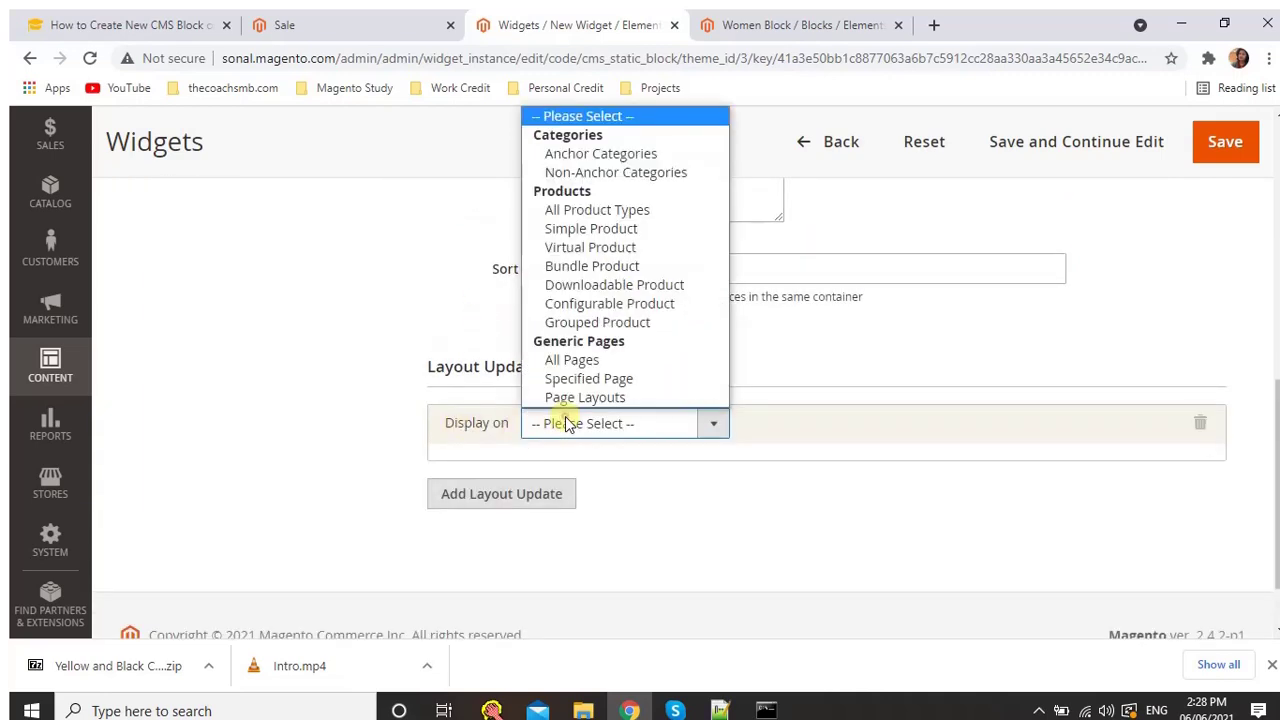
{"action": "left_click", "coordinate": [657, 362]}
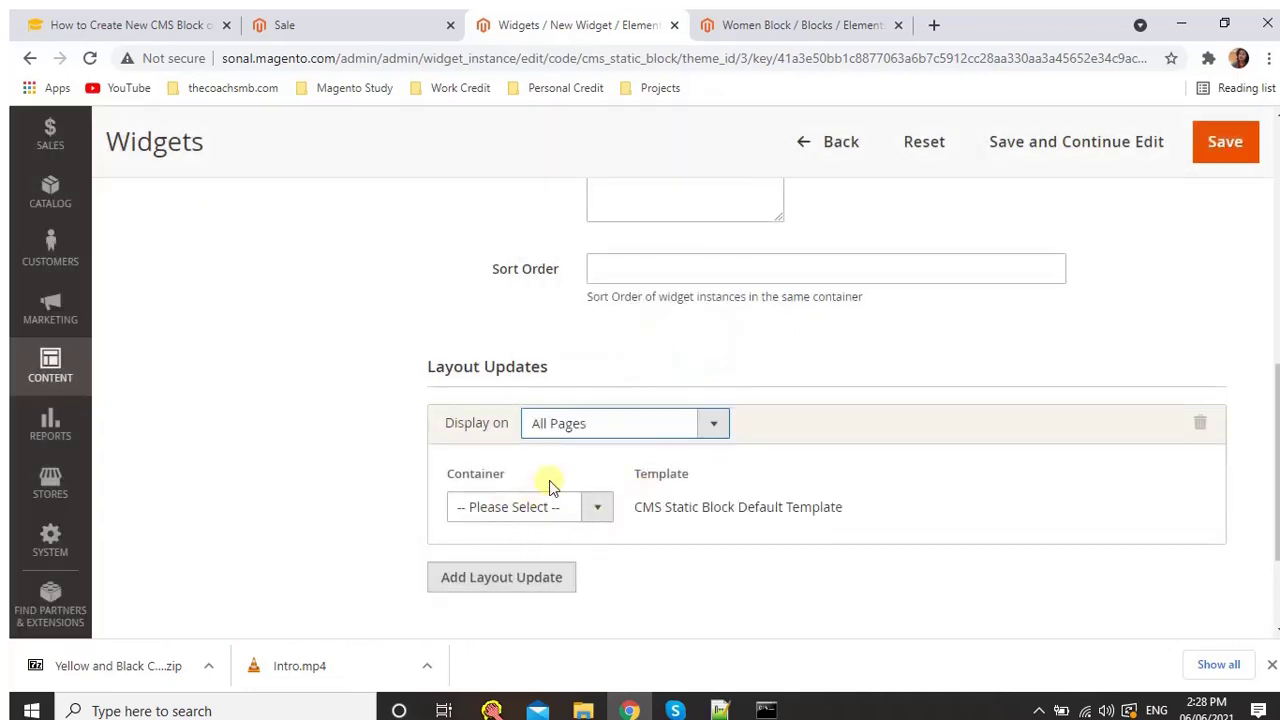
{"action": "scroll", "coordinate": [568, 452], "scroll_direction": "down", "scroll_amount": 3}
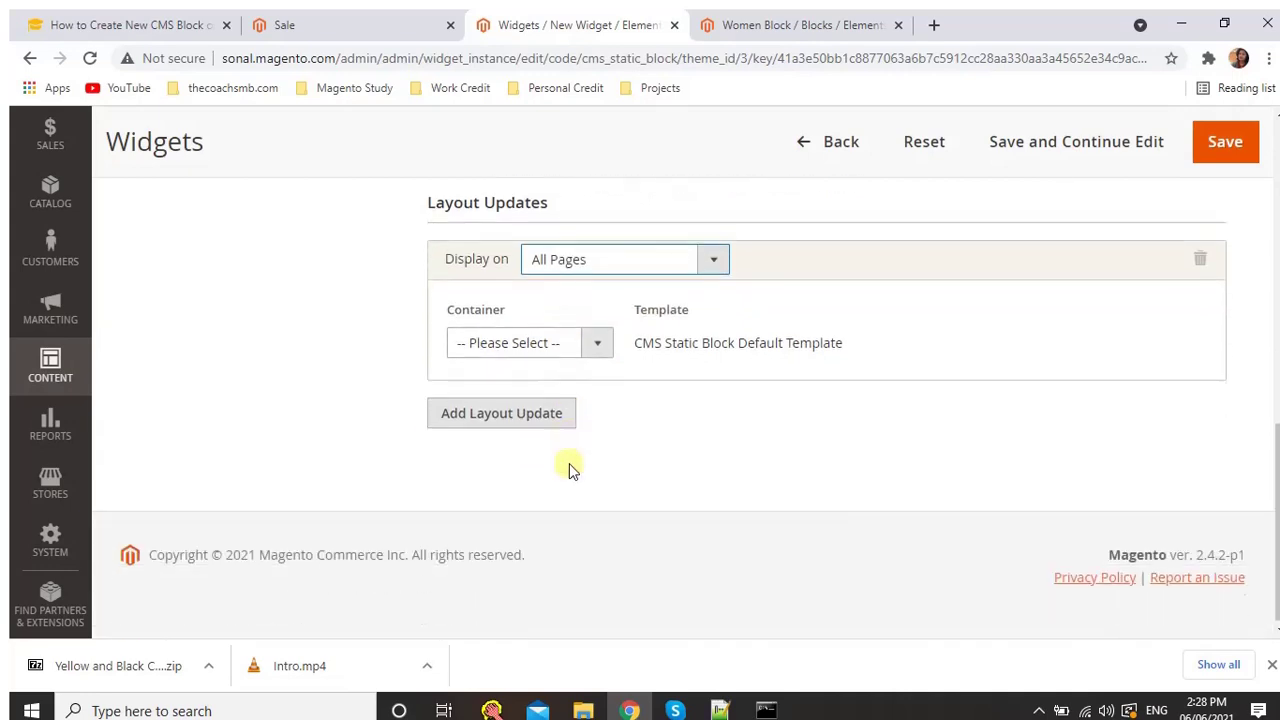
{"action": "left_click", "coordinate": [598, 339]}
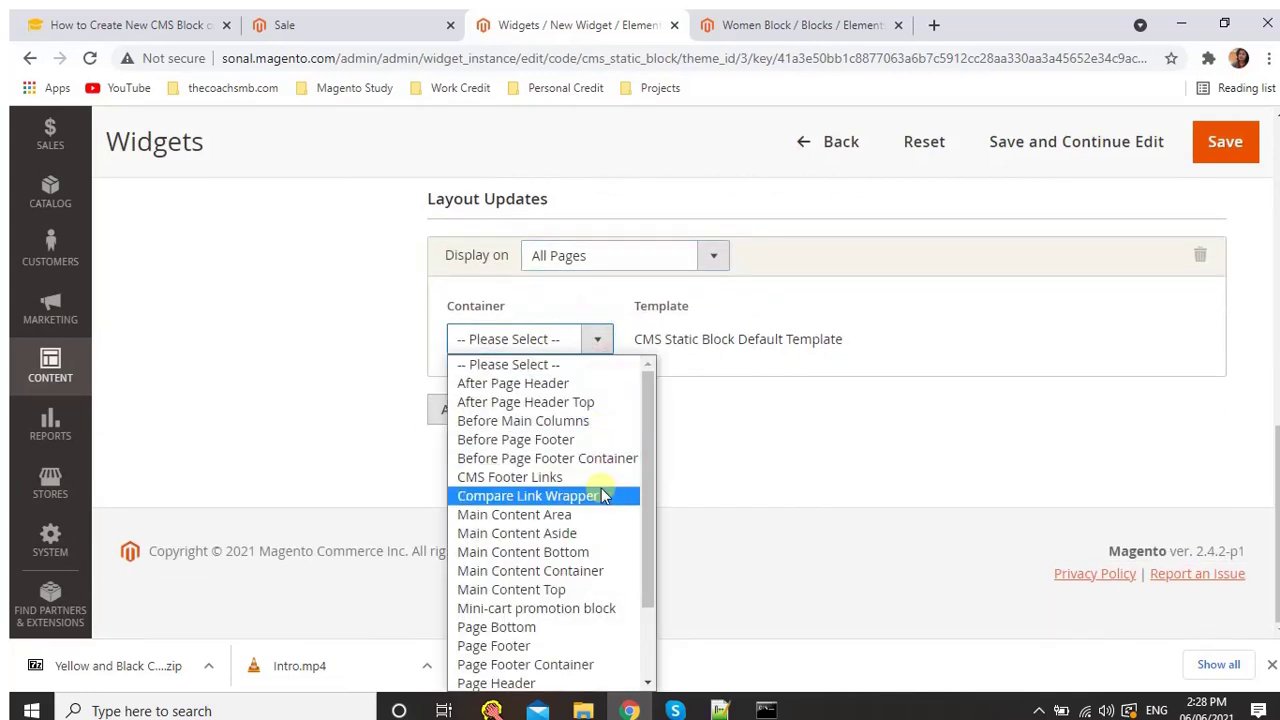
{"action": "scroll", "coordinate": [602, 525], "scroll_direction": "down", "scroll_amount": 1}
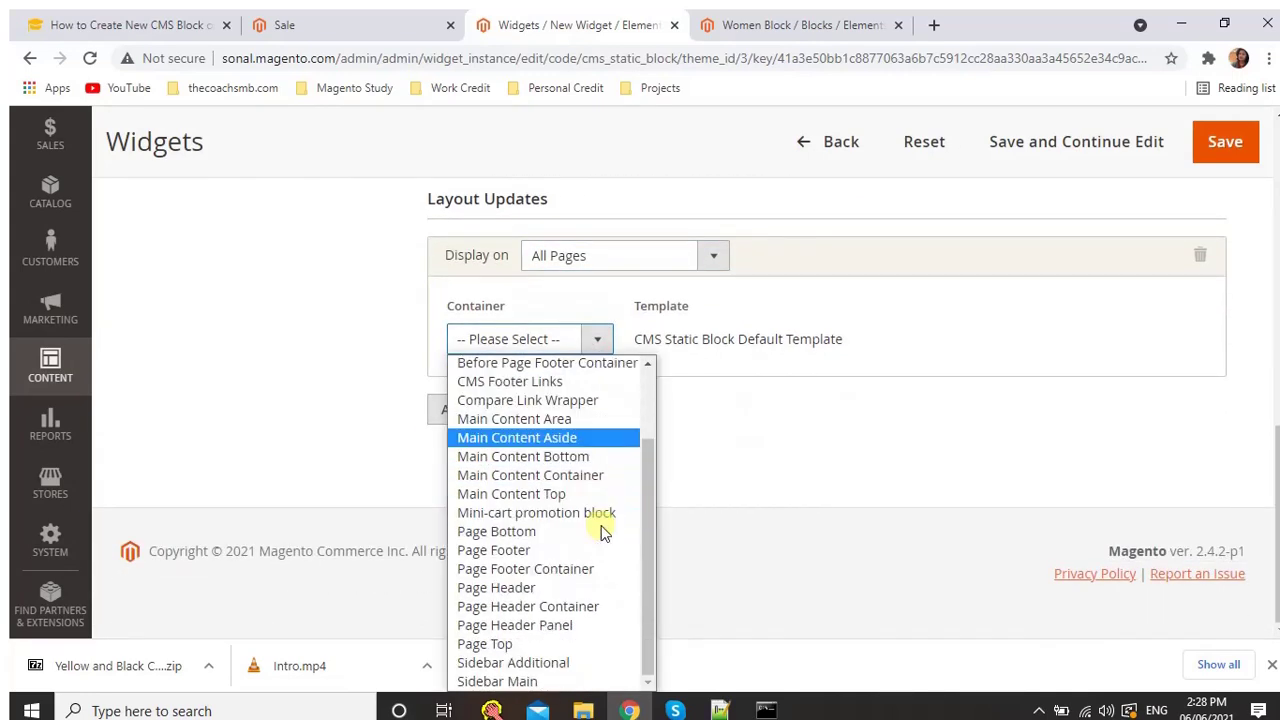
{"action": "left_click", "coordinate": [535, 663]}
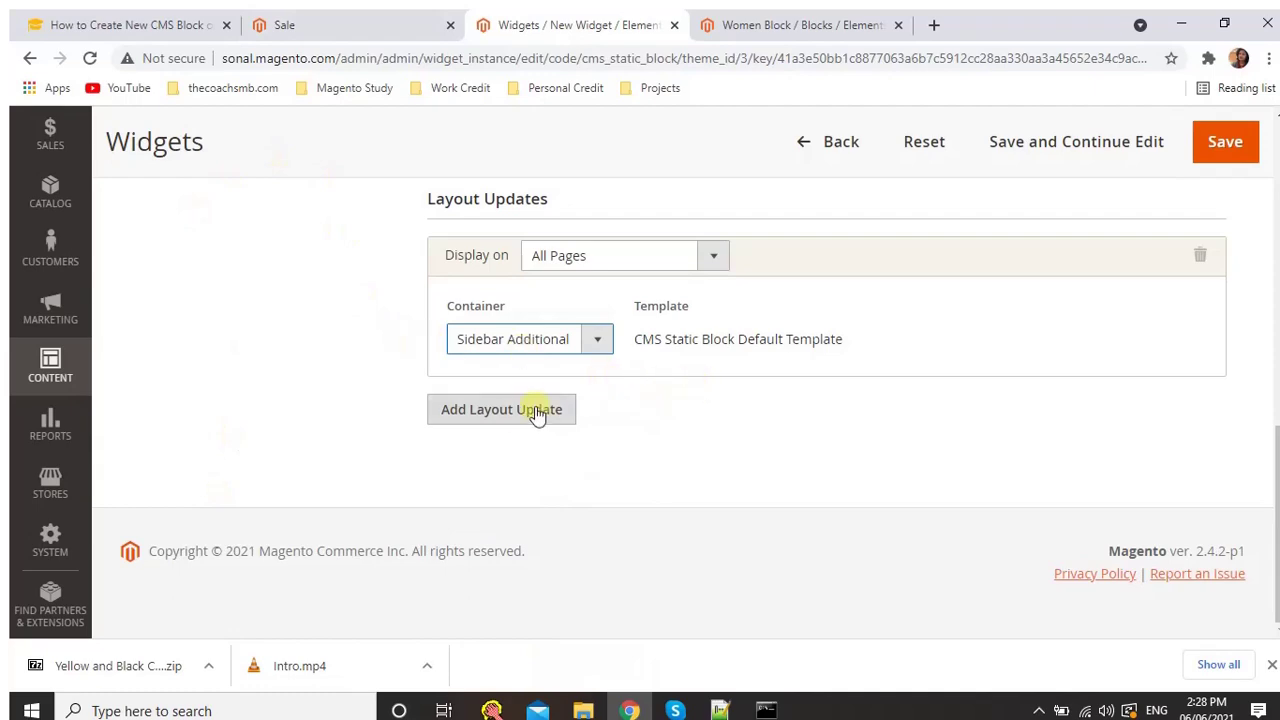
Assign the block "My first block" with identifier my_new_first_block in the widget options and save the widget
{"action": "scroll", "coordinate": [545, 415], "scroll_direction": "up", "scroll_amount": 10}
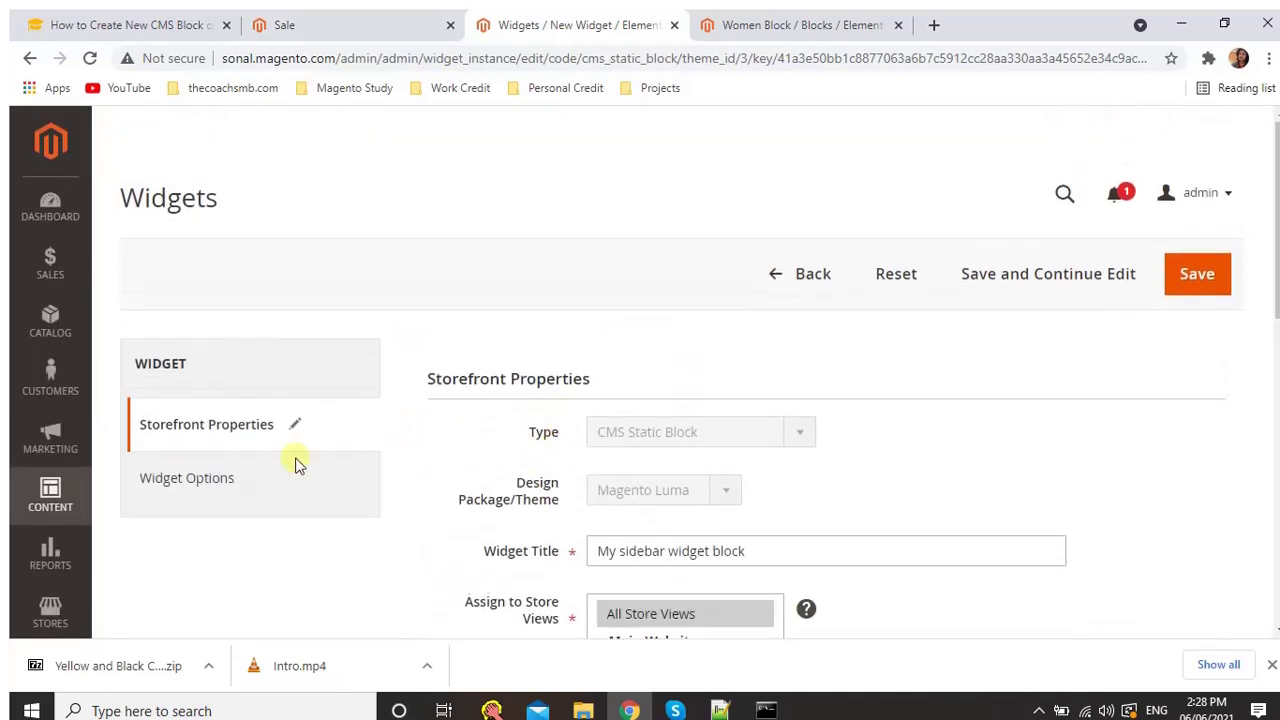
{"action": "left_click", "coordinate": [222, 482]}
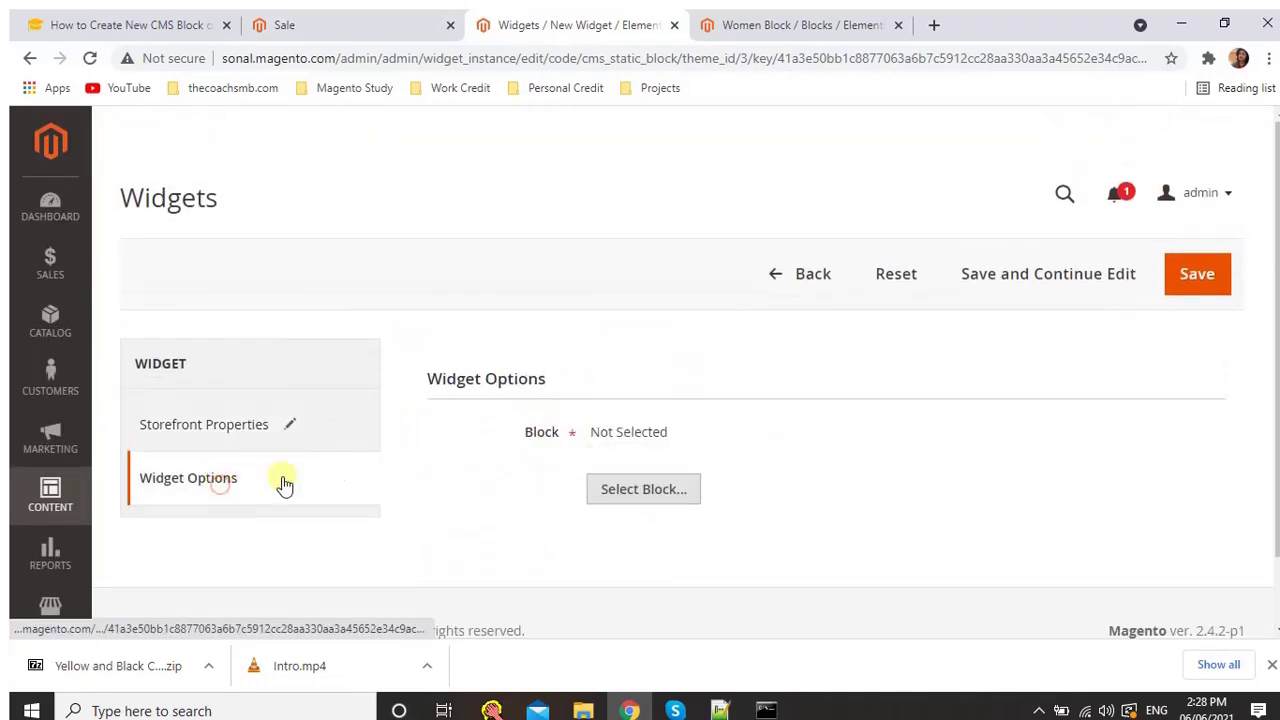
{"action": "left_click", "coordinate": [633, 490]}
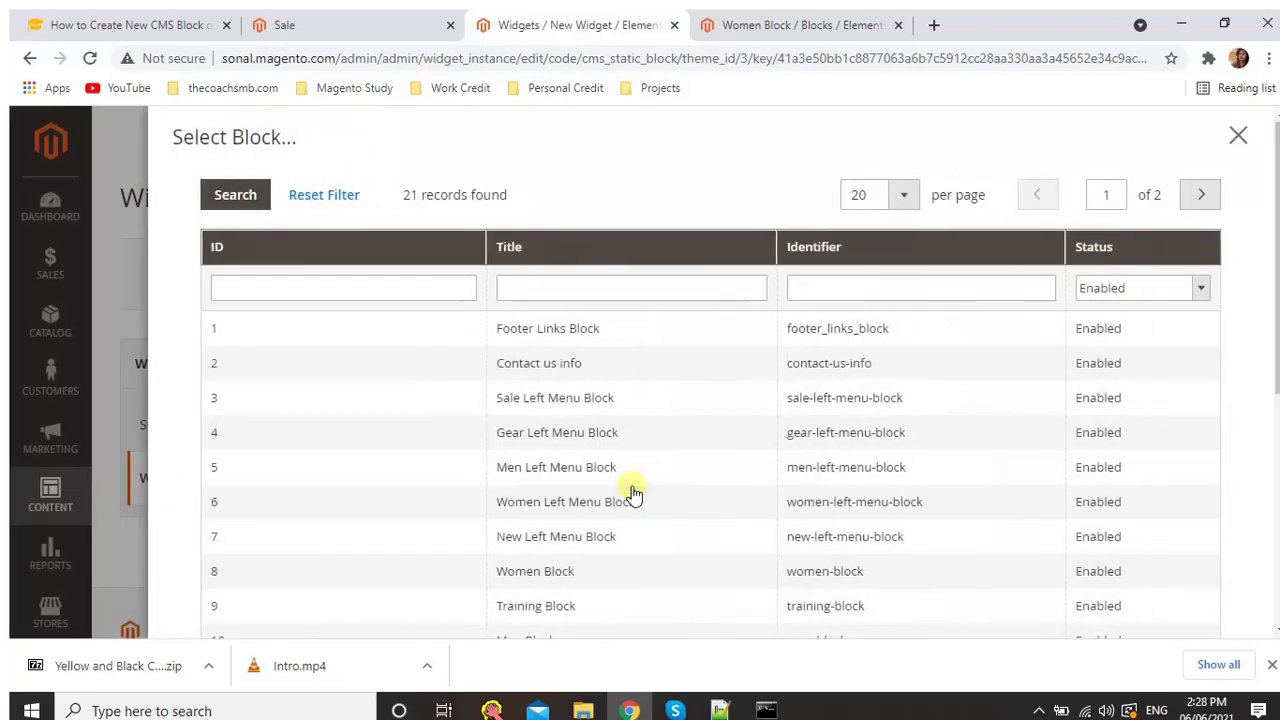
{"action": "scroll", "coordinate": [633, 490], "scroll_direction": "down", "scroll_amount": 5}
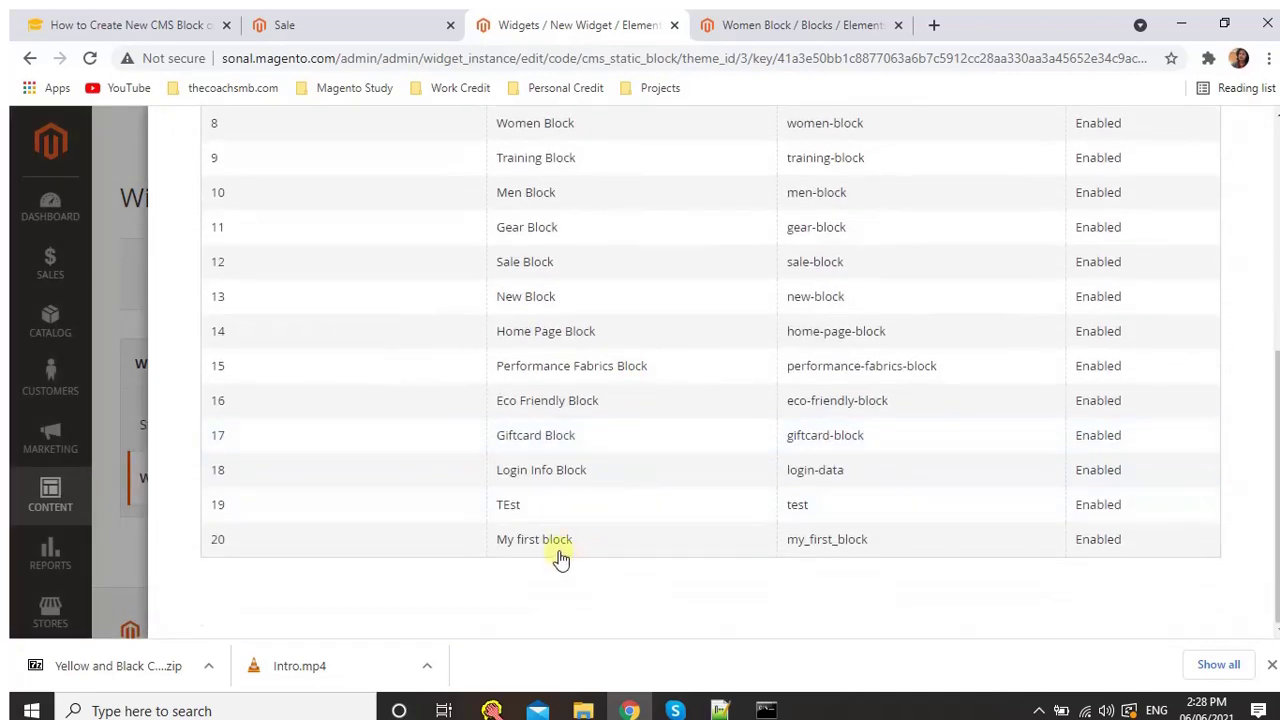
{"action": "scroll", "coordinate": [560, 553], "scroll_direction": "up", "scroll_amount": 5}
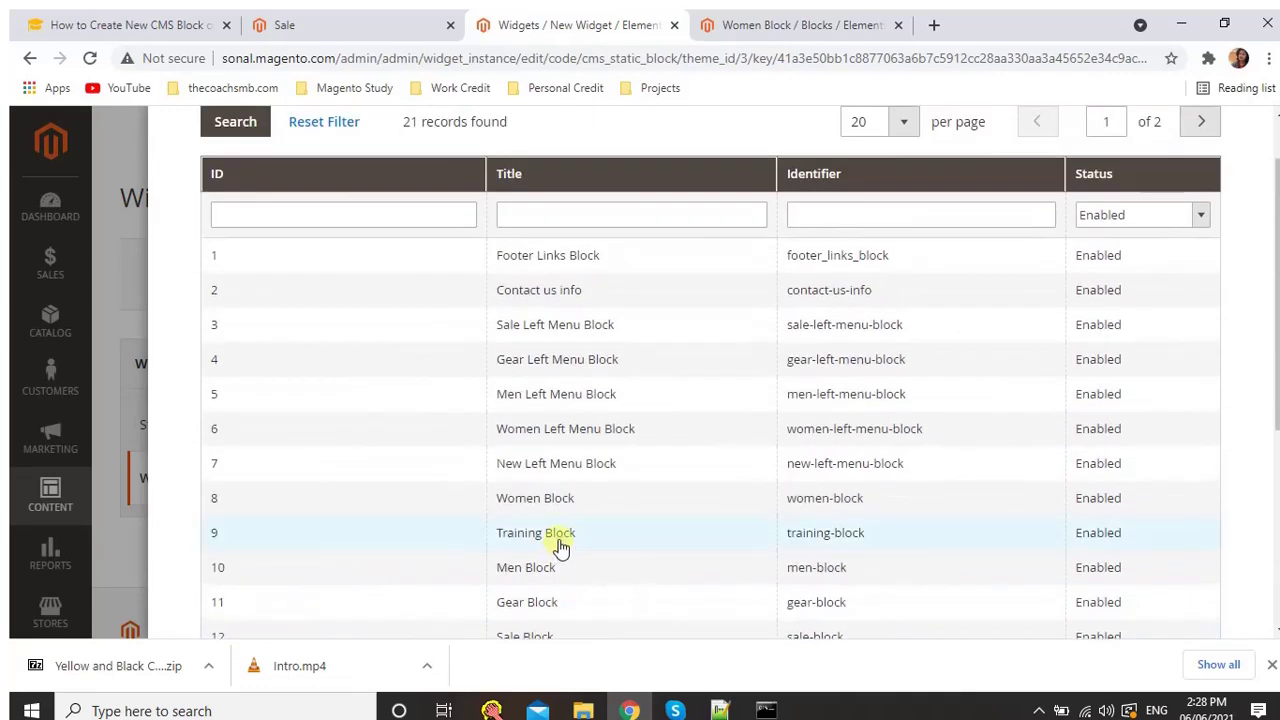
{"action": "left_click", "coordinate": [1201, 121]}
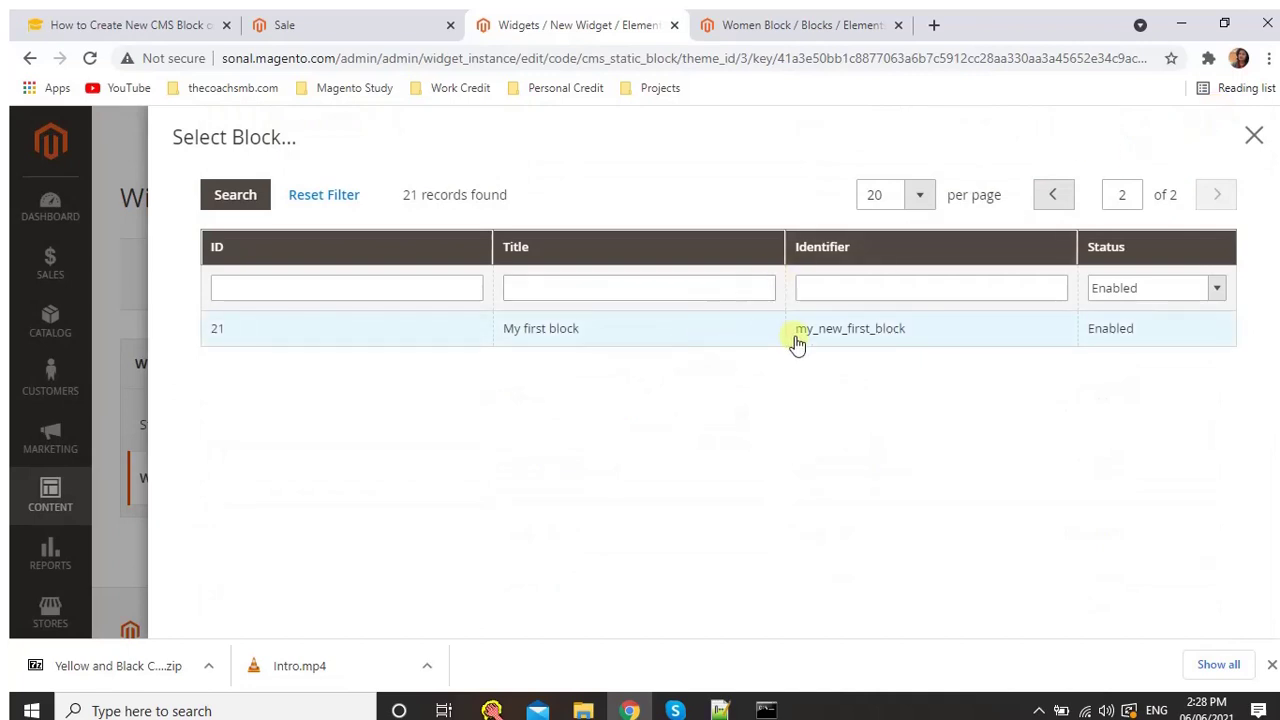
{"action": "left_click", "coordinate": [797, 343]}
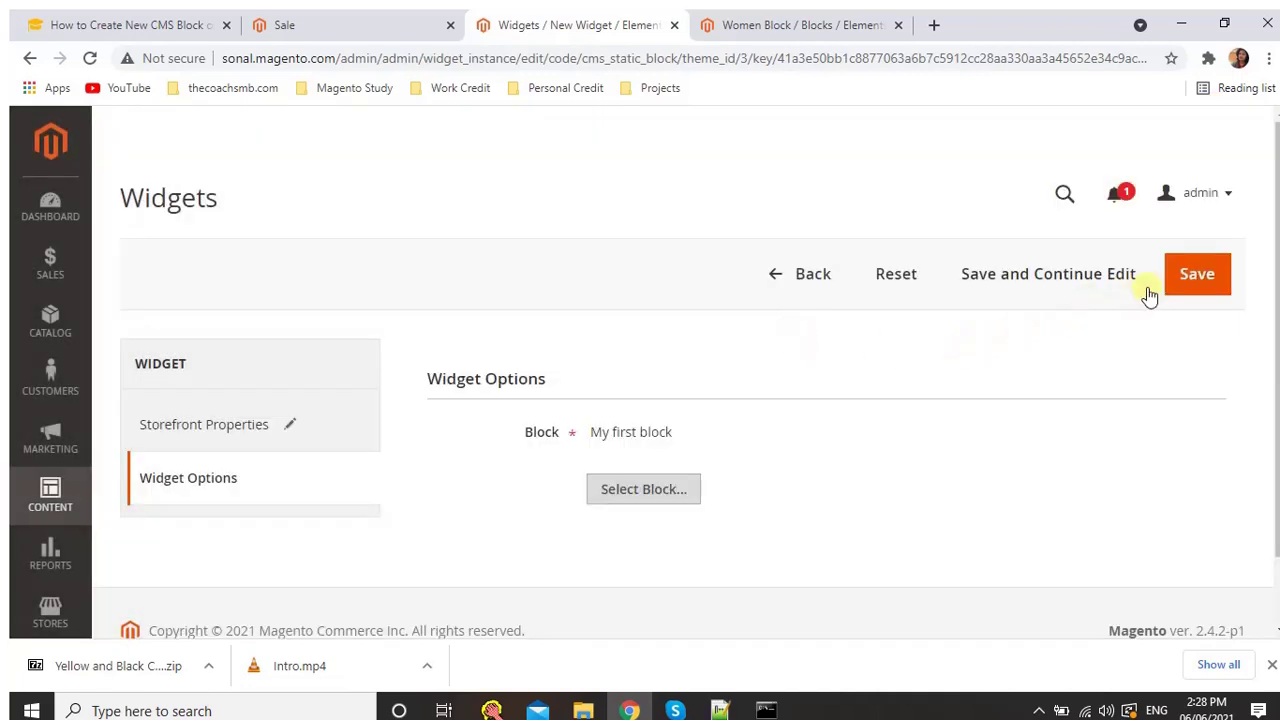
{"action": "left_click", "coordinate": [1182, 279]}
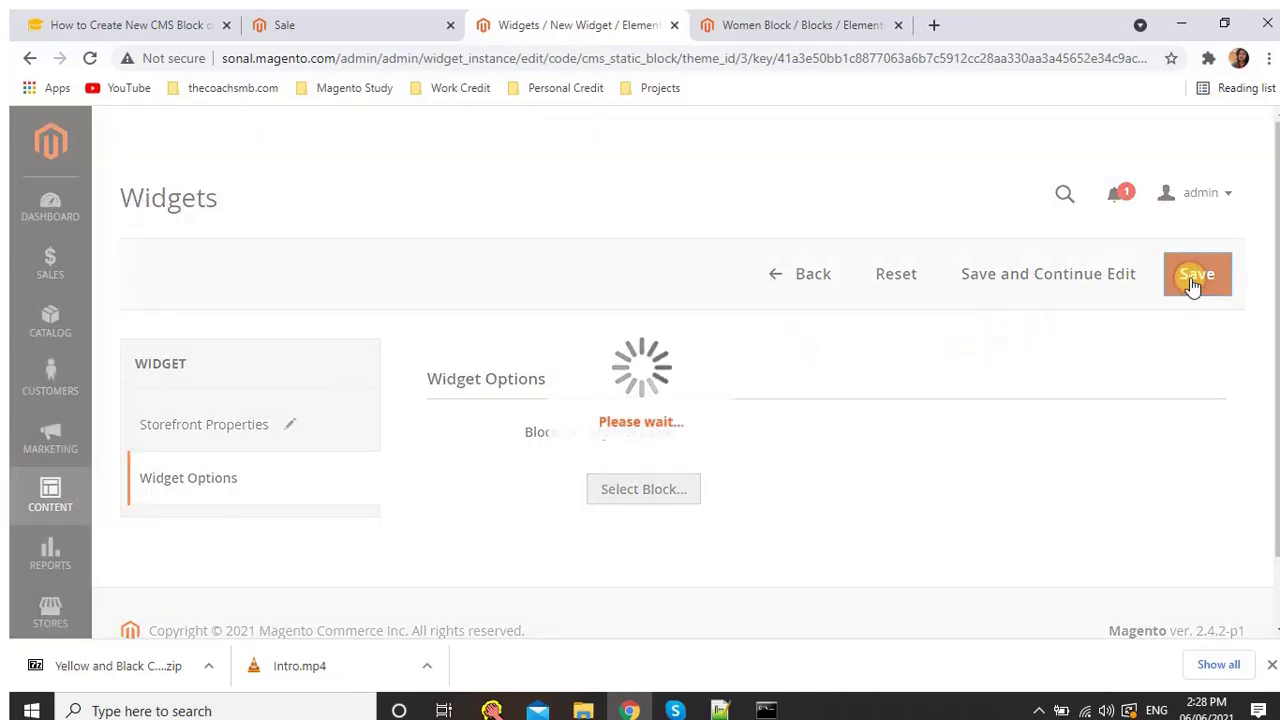
Switch to Command Prompt and flush the Magento cache with php bin/magento cache:flush
{"action": "left_click", "coordinate": [766, 710]}
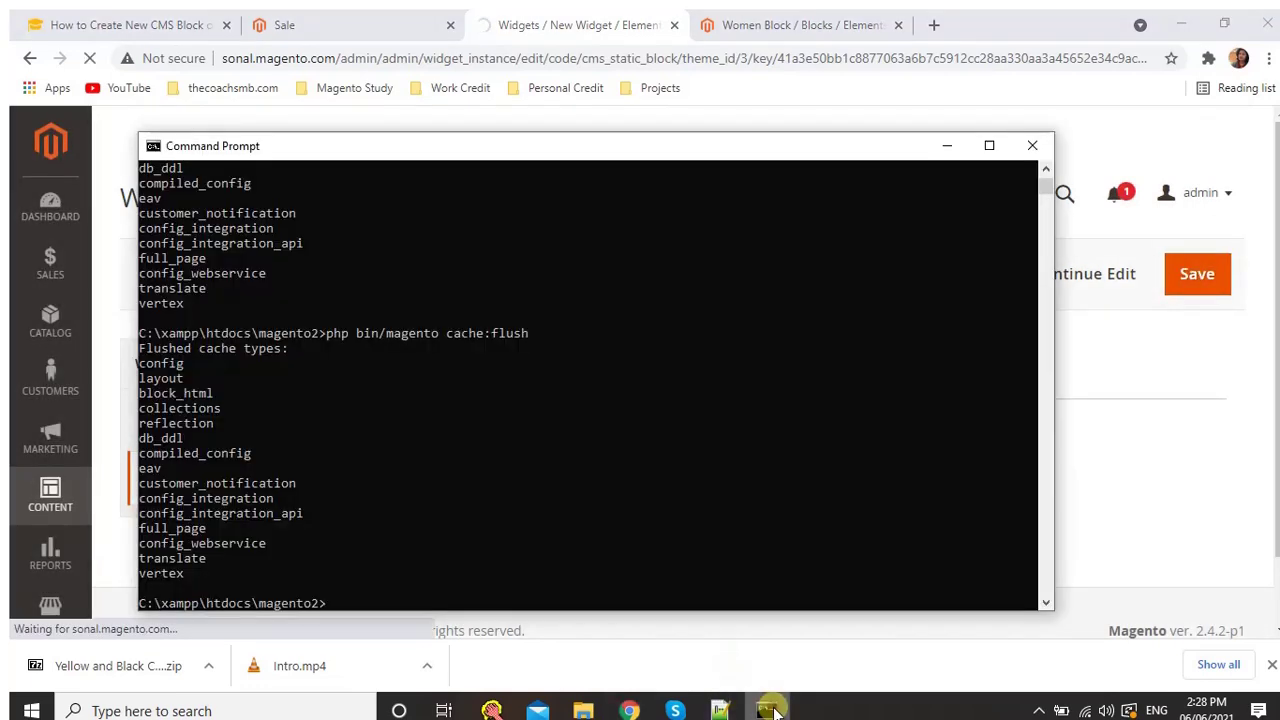
{"action": "scroll", "coordinate": [614, 197], "scroll_direction": "up", "scroll_amount": 1}
{"action": "scroll", "coordinate": [614, 197], "scroll_direction": "down", "scroll_amount": 1}
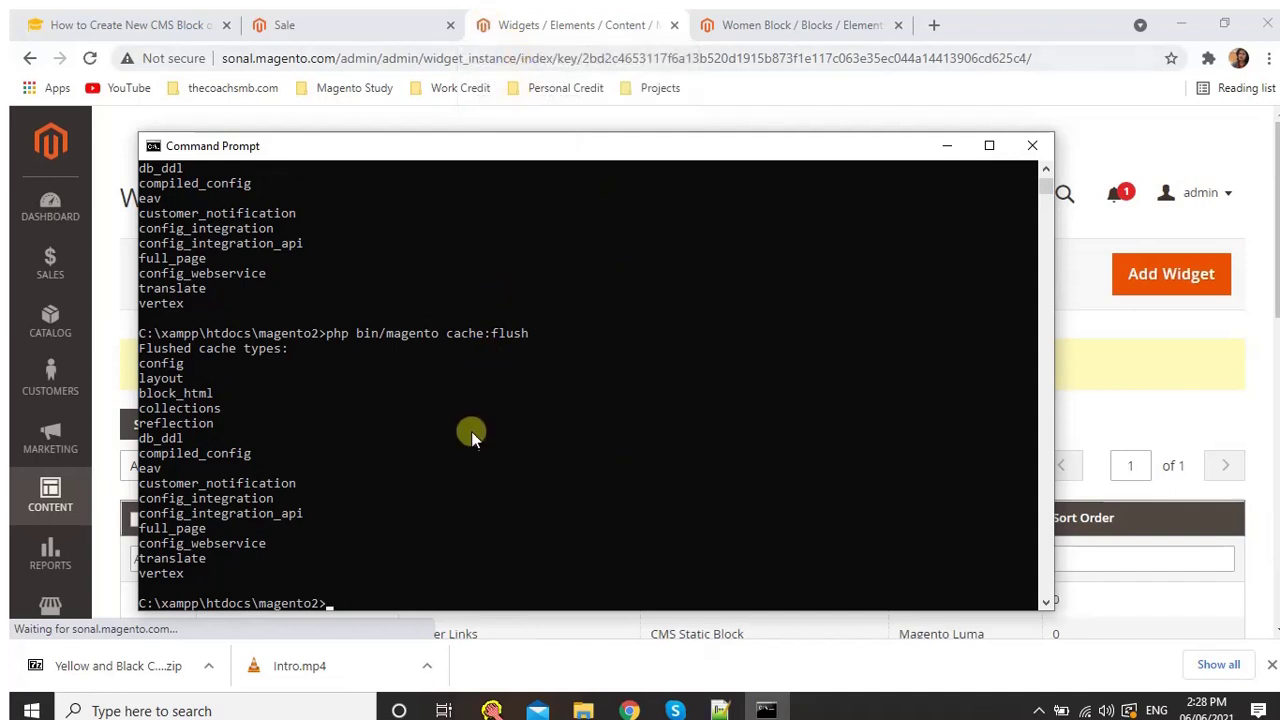
{"action": "key", "text": "Up"}
{"action": "key", "text": "Return"}
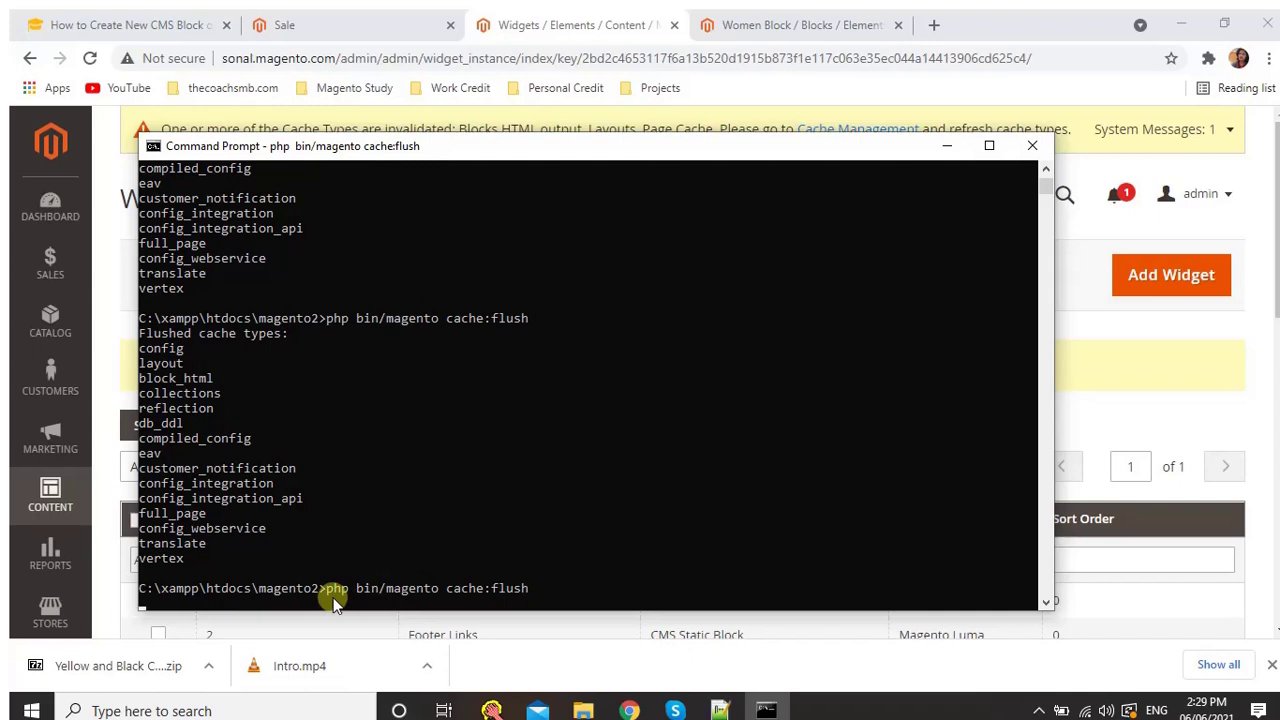
Switch back to the browser, reload the storefront's Sale page and check its sidebar for the first block
{"action": "left_click", "coordinate": [384, 22]}
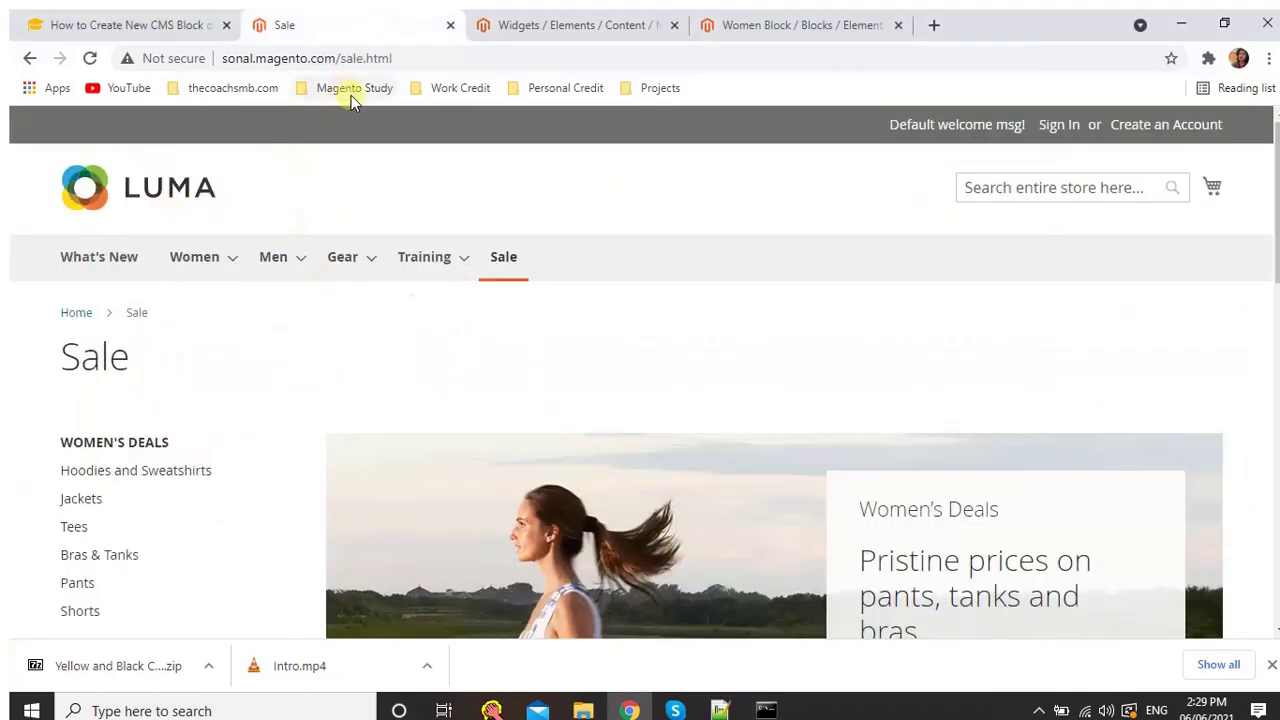
{"action": "left_click", "coordinate": [503, 263]}
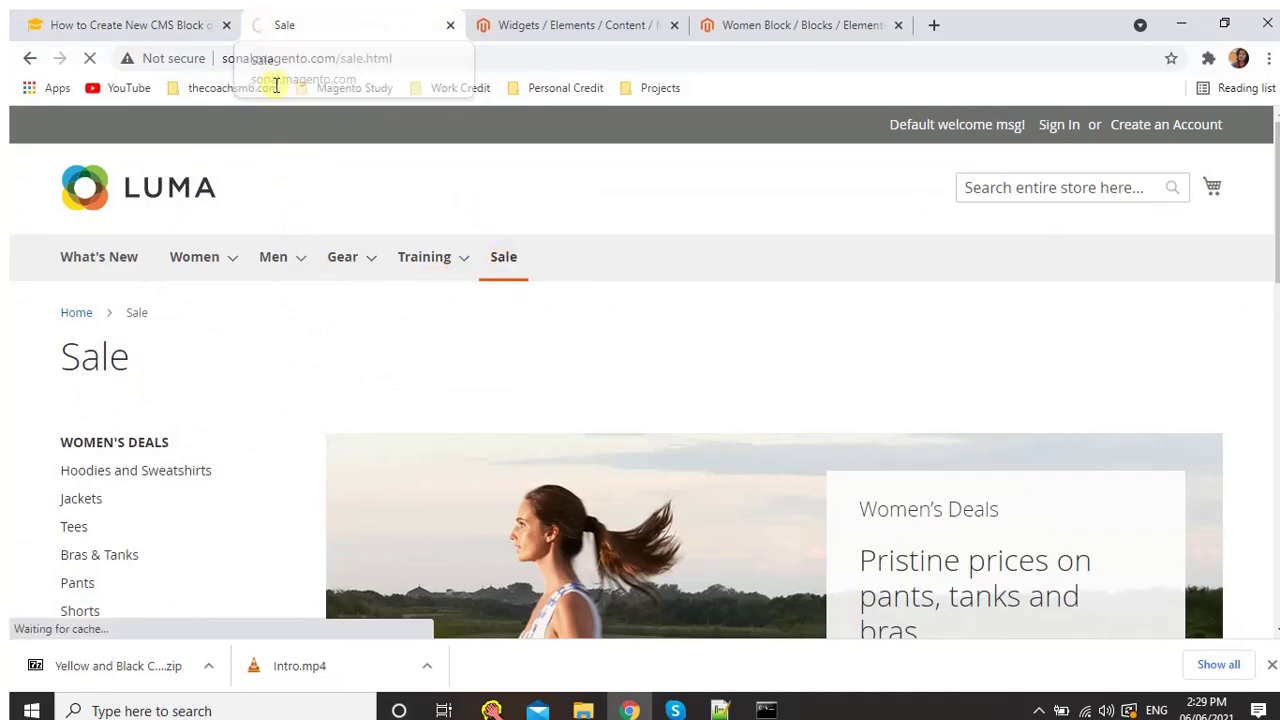
{"action": "scroll", "coordinate": [294, 457], "scroll_direction": "down", "scroll_amount": 6}
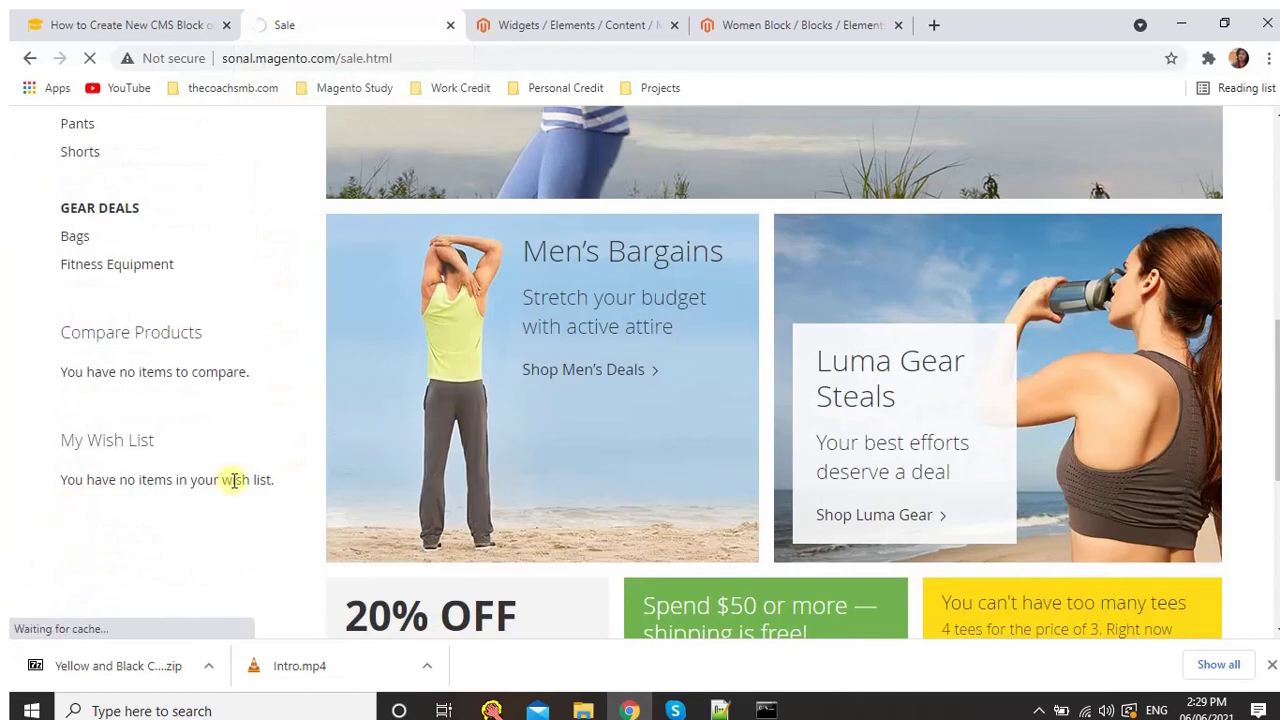
{"action": "scroll", "coordinate": [171, 304], "scroll_direction": "down", "scroll_amount": 2}
{"action": "scroll", "coordinate": [178, 430], "scroll_direction": "up", "scroll_amount": 5}
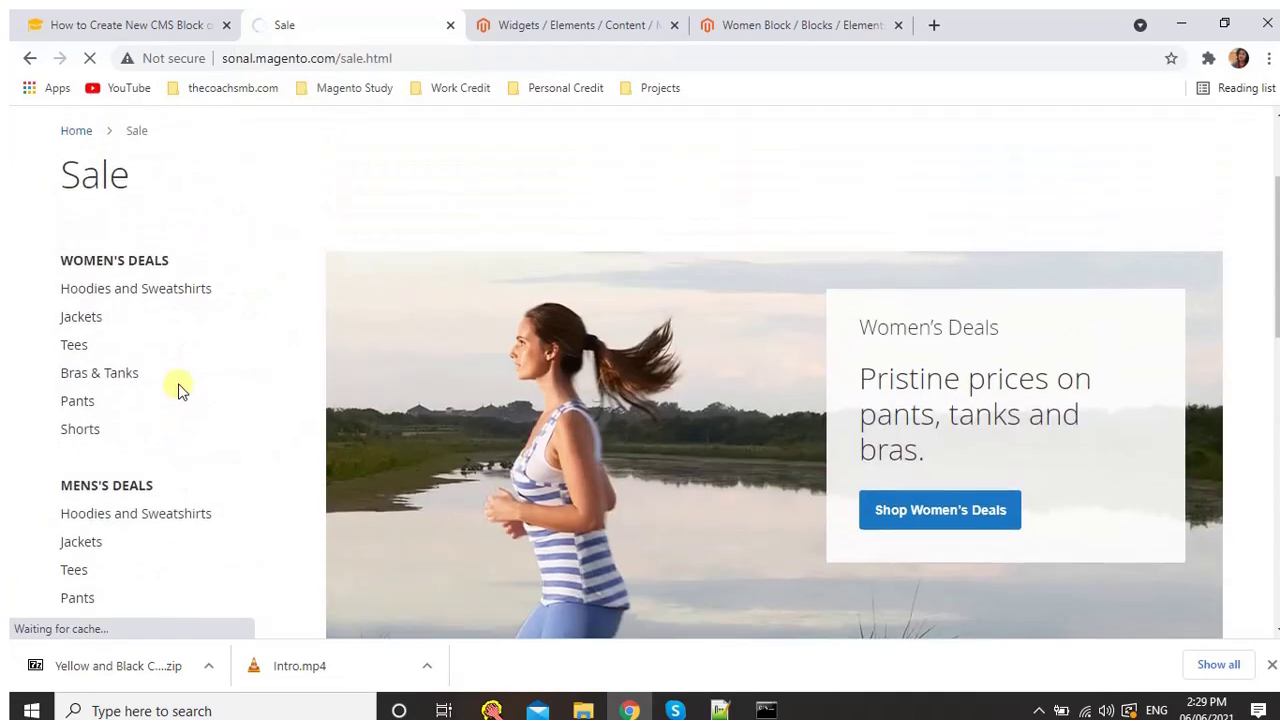
{"action": "scroll", "coordinate": [177, 390], "scroll_direction": "down", "scroll_amount": 4}
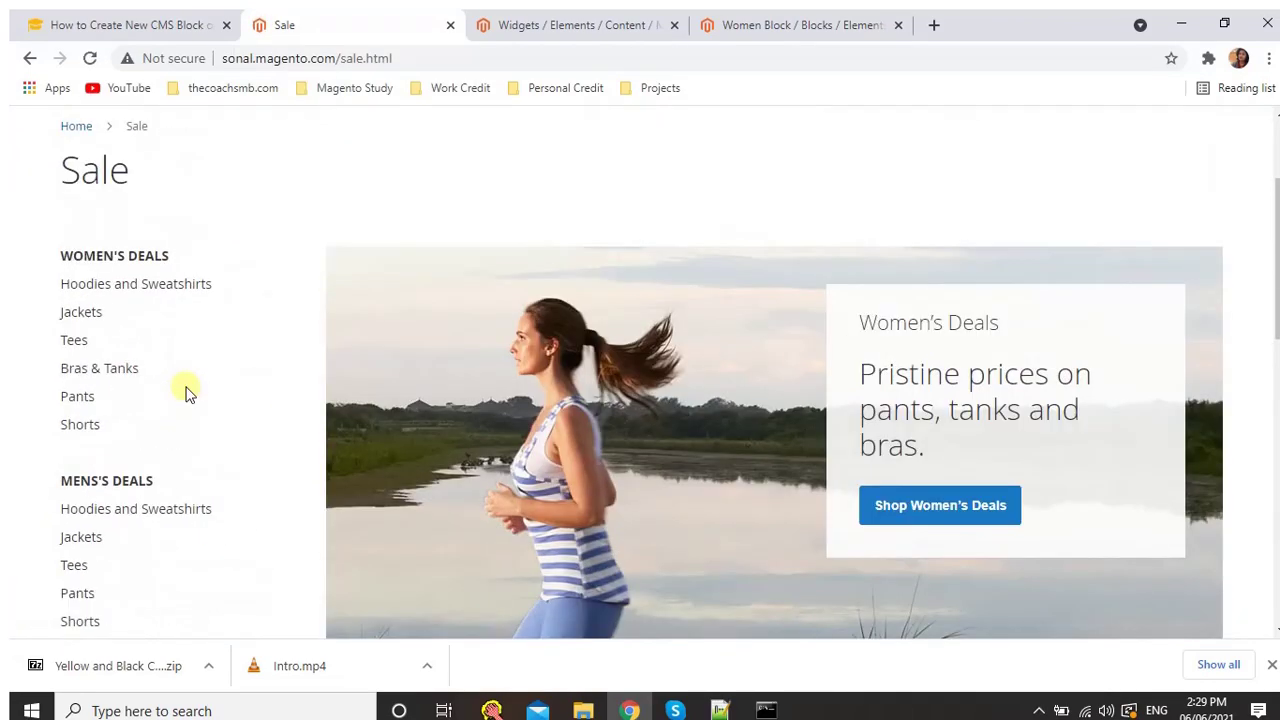
{"action": "scroll", "coordinate": [185, 392], "scroll_direction": "down", "scroll_amount": 7}
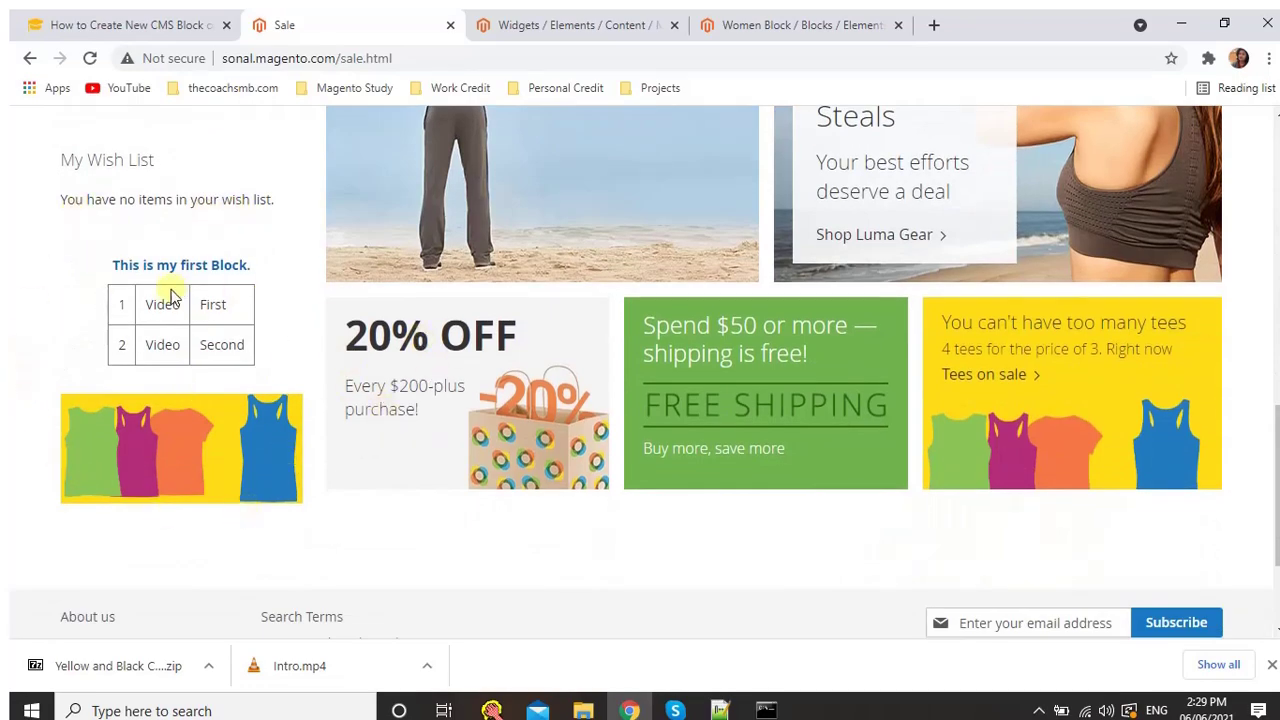
{"action": "scroll", "coordinate": [228, 477], "scroll_direction": "down", "scroll_amount": 4}
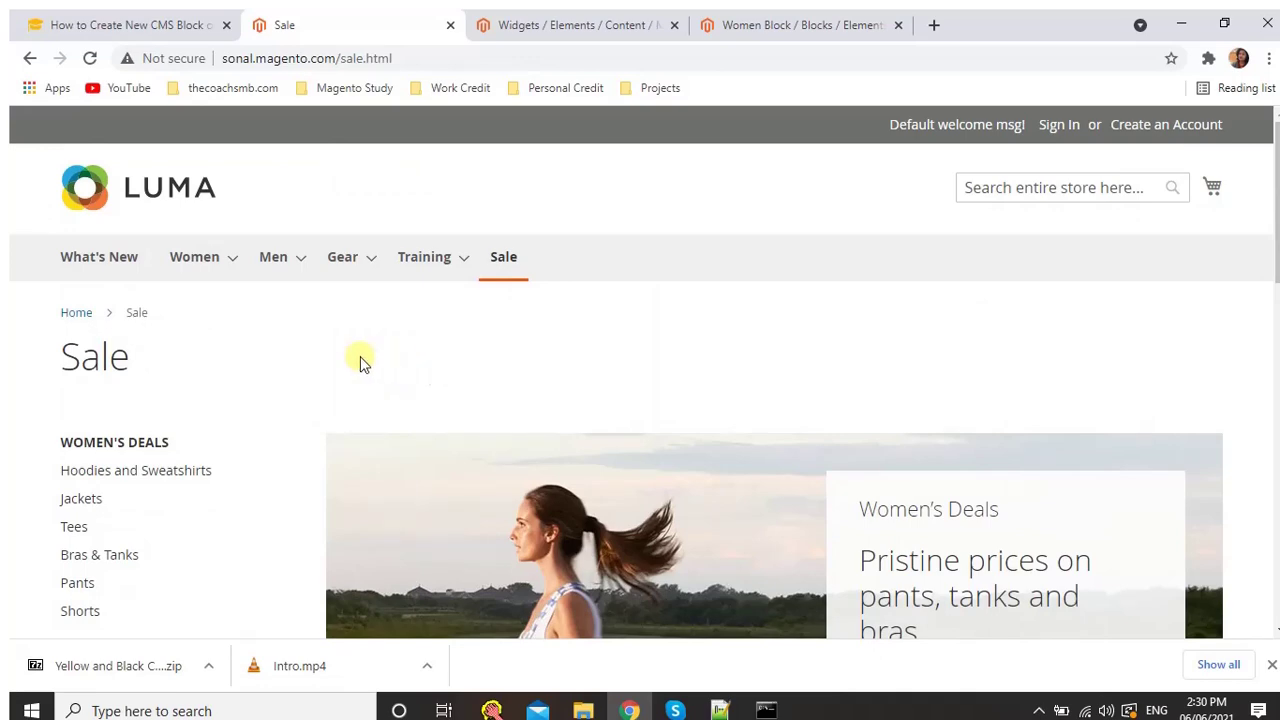
Consult the tutorial article's Step 2 list, and view the storefront's Contact Us and About us pages
{"action": "left_click", "coordinate": [128, 24]}
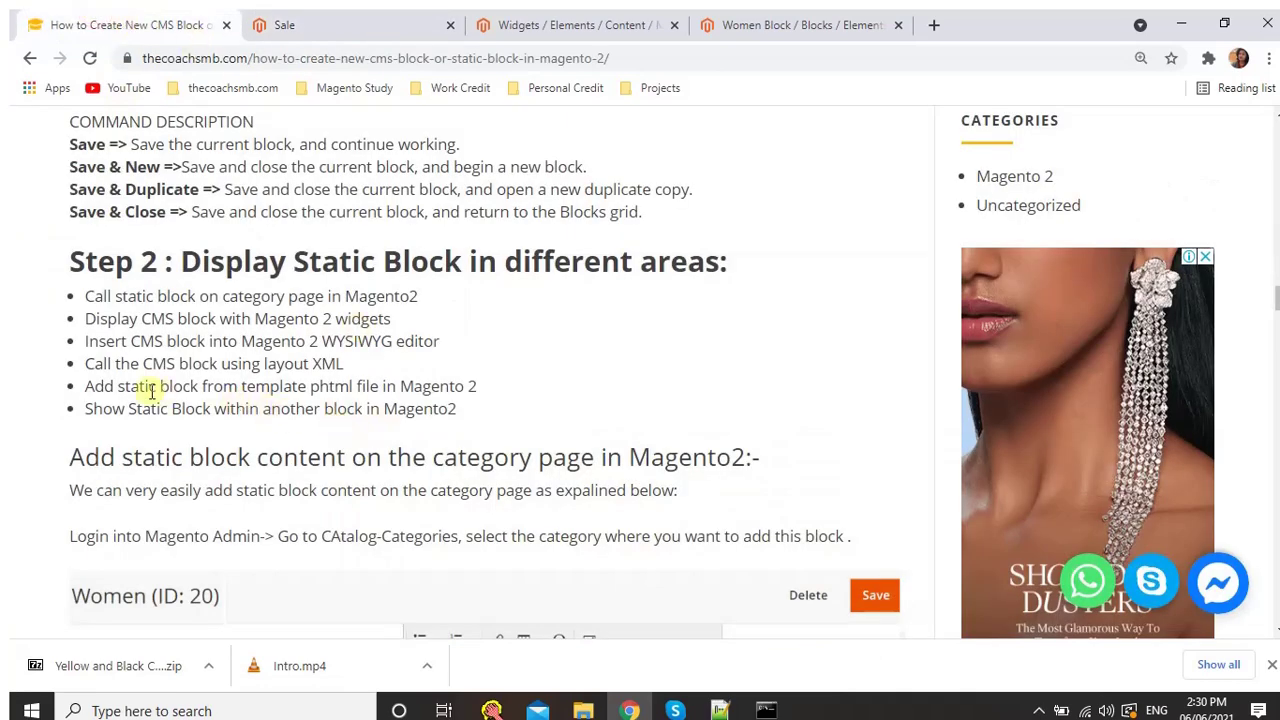
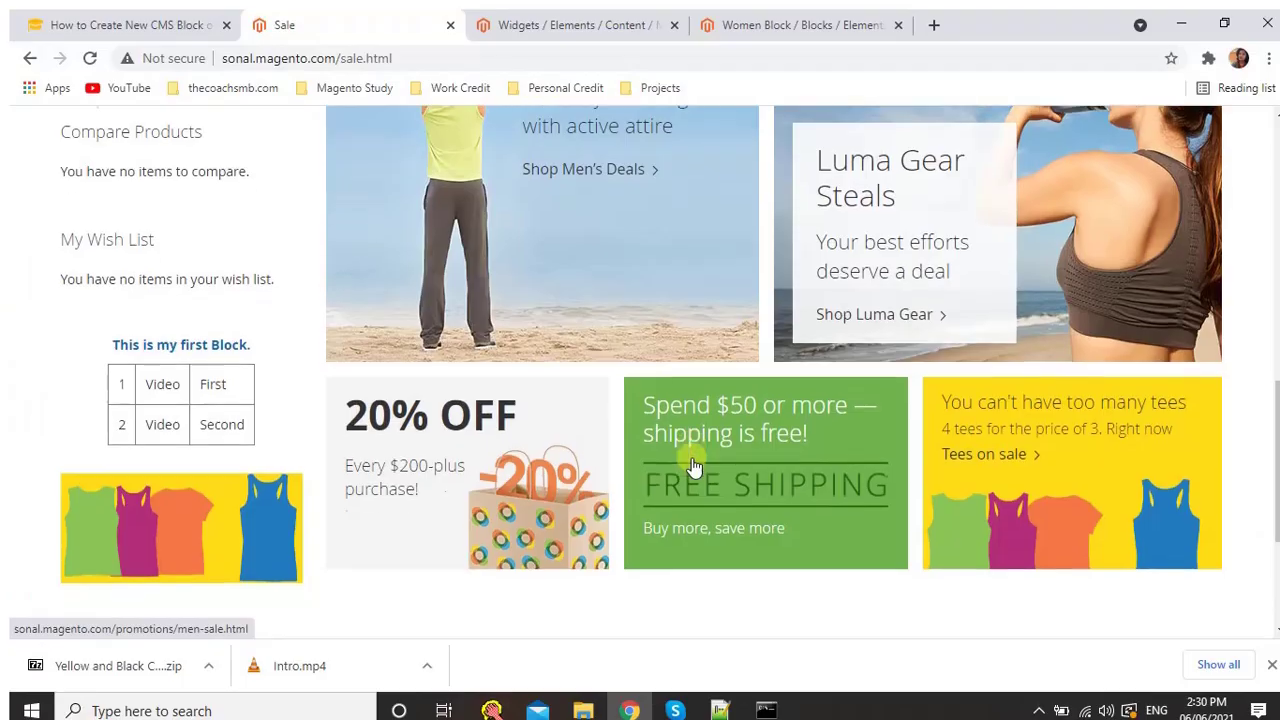
{"action": "scroll", "coordinate": [690, 460], "scroll_direction": "down", "scroll_amount": 2}
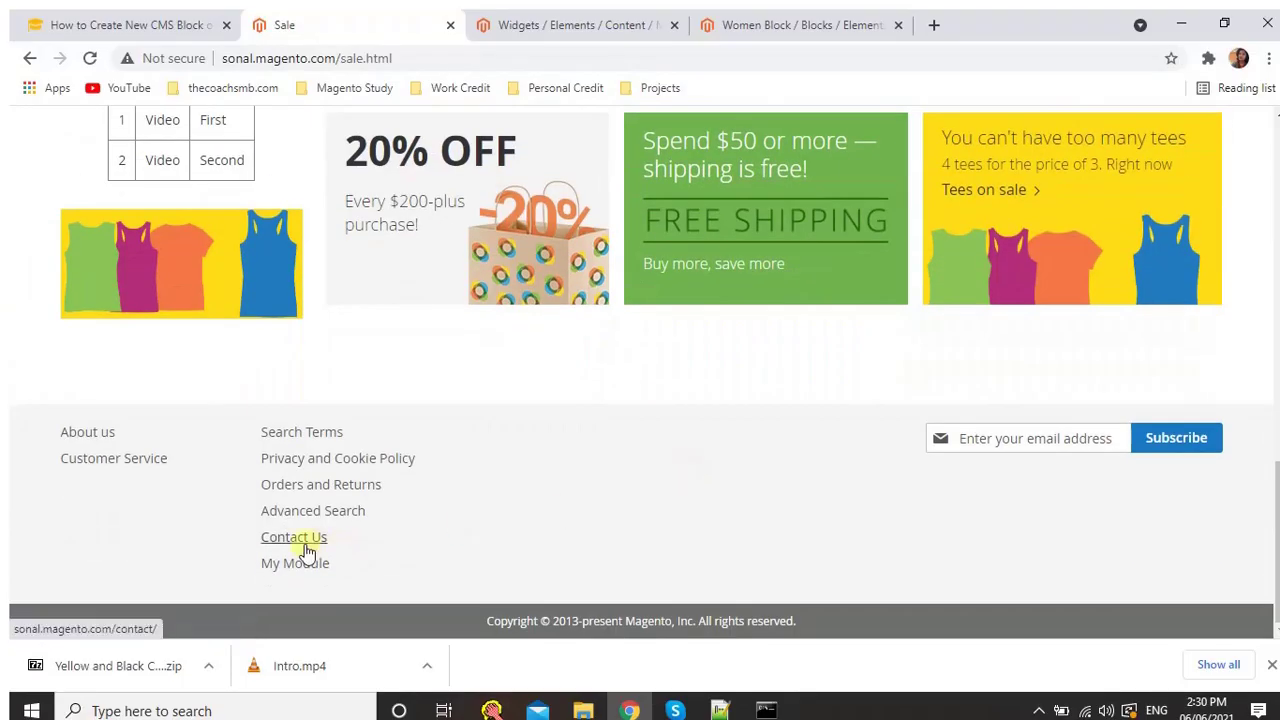
{"action": "left_click", "coordinate": [272, 543]}
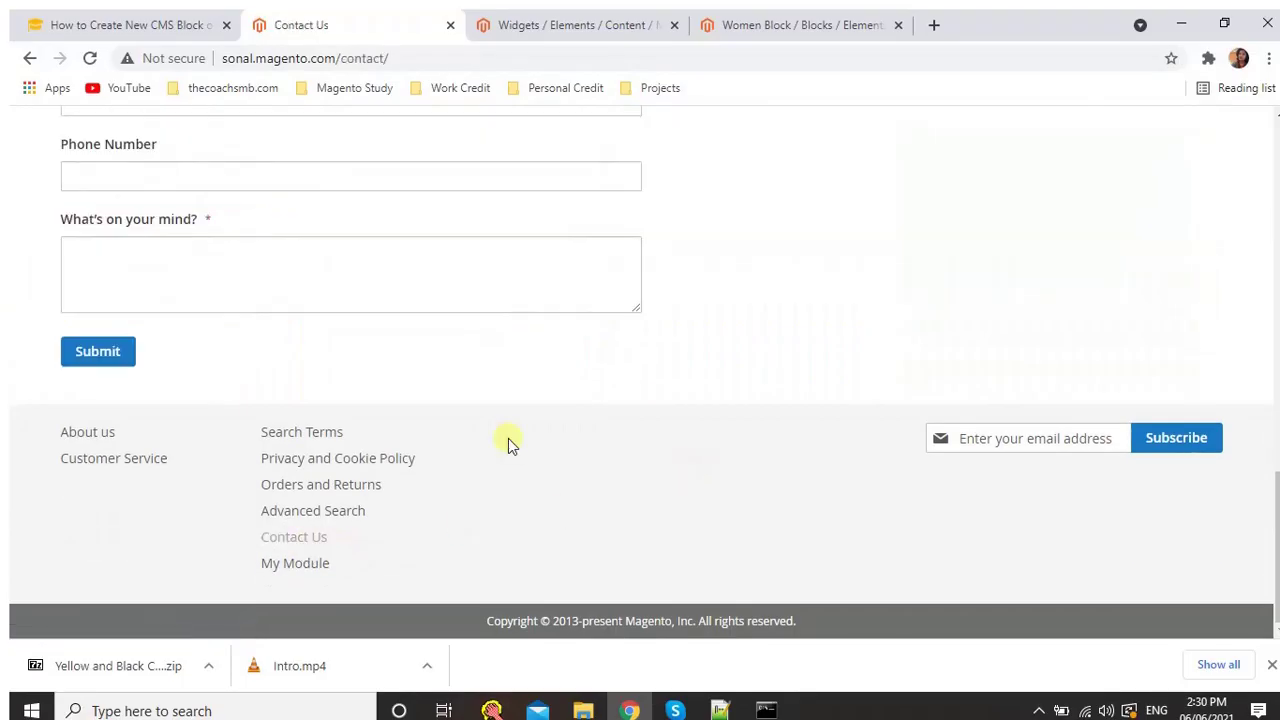
{"action": "left_click", "coordinate": [90, 435]}
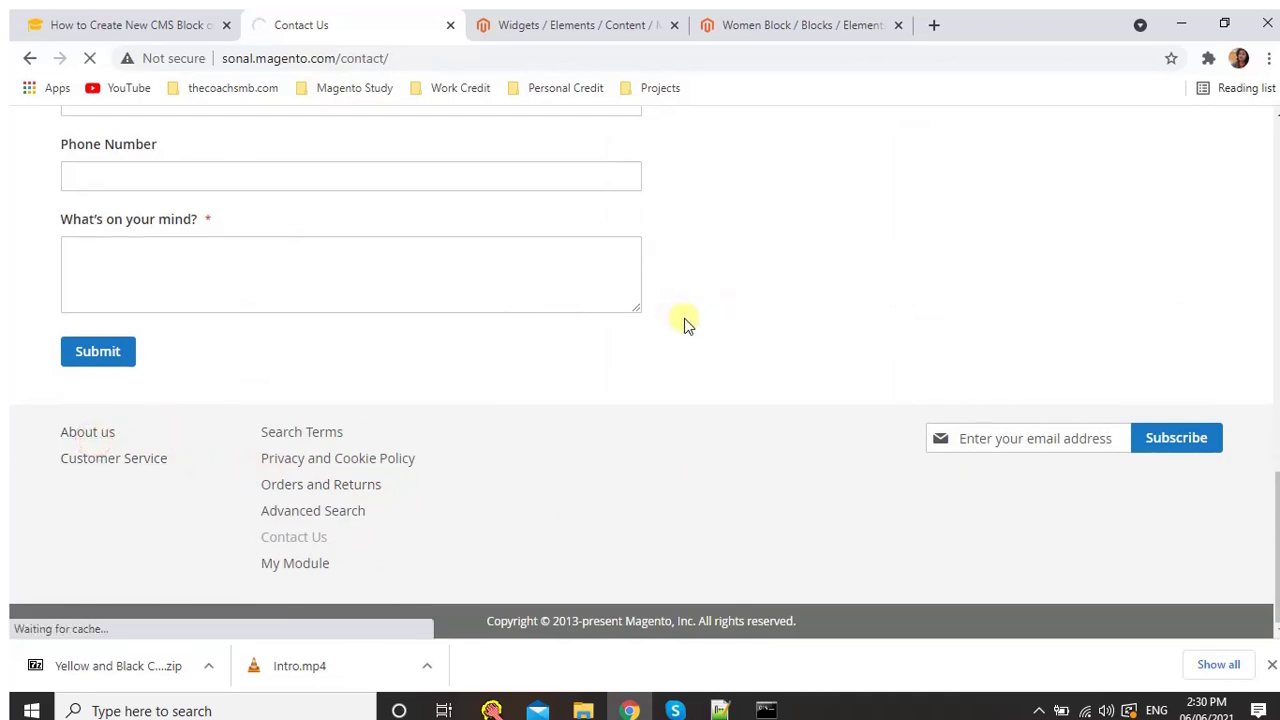
{"action": "scroll", "coordinate": [684, 316], "scroll_direction": "down", "scroll_amount": 4}
{"action": "scroll", "coordinate": [700, 350], "scroll_direction": "up", "scroll_amount": 4}
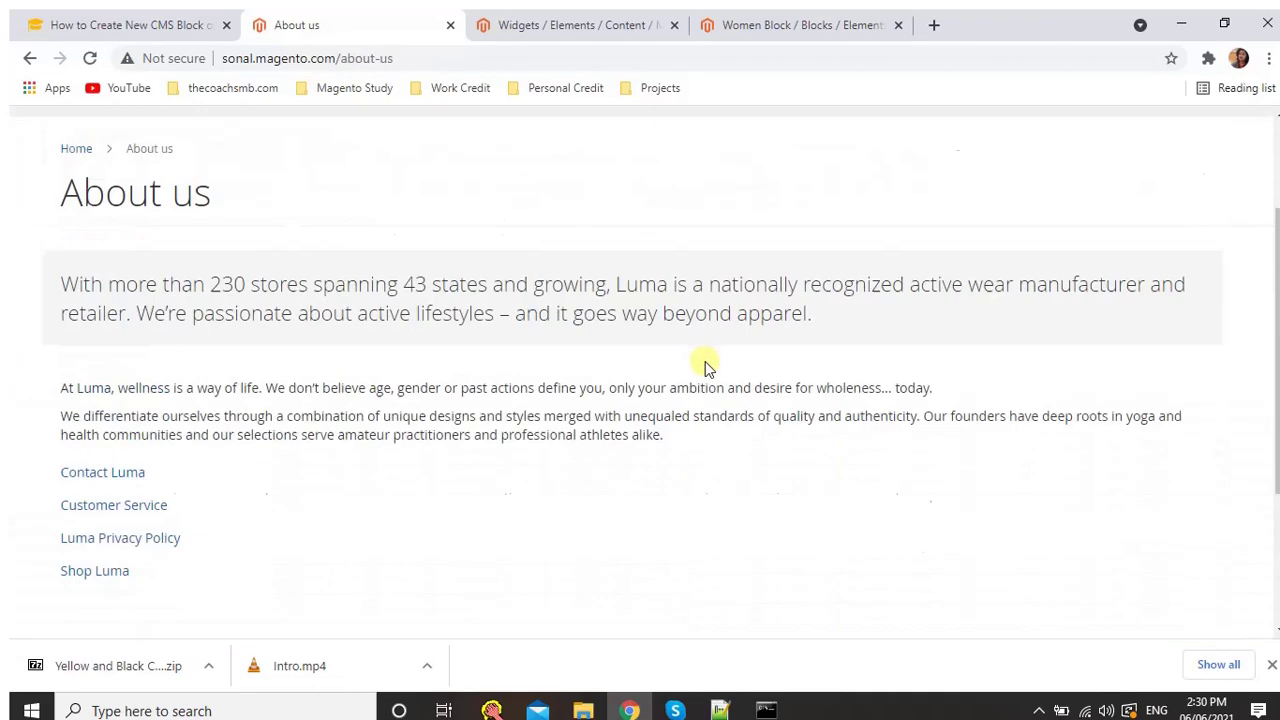
Recheck the article's list of static block display areas and look over the storefront's About us page
{"action": "left_click", "coordinate": [57, 20]}
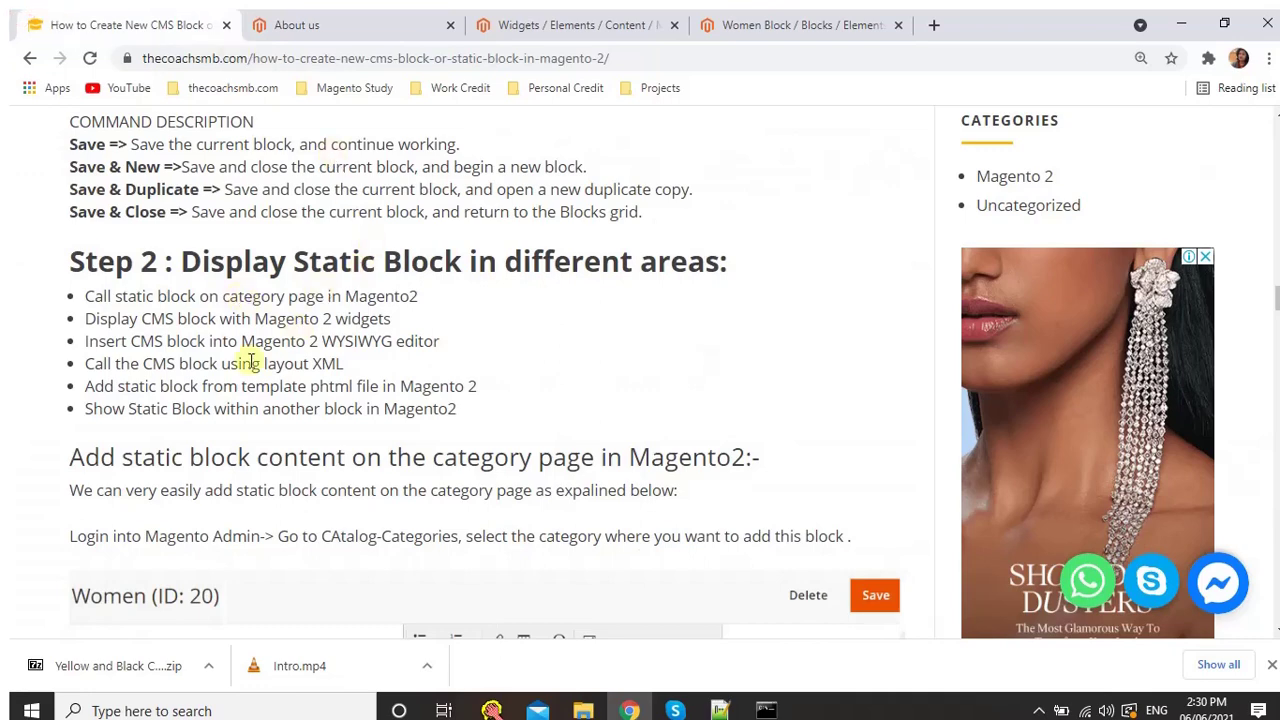
{"action": "left_click", "coordinate": [398, 22]}
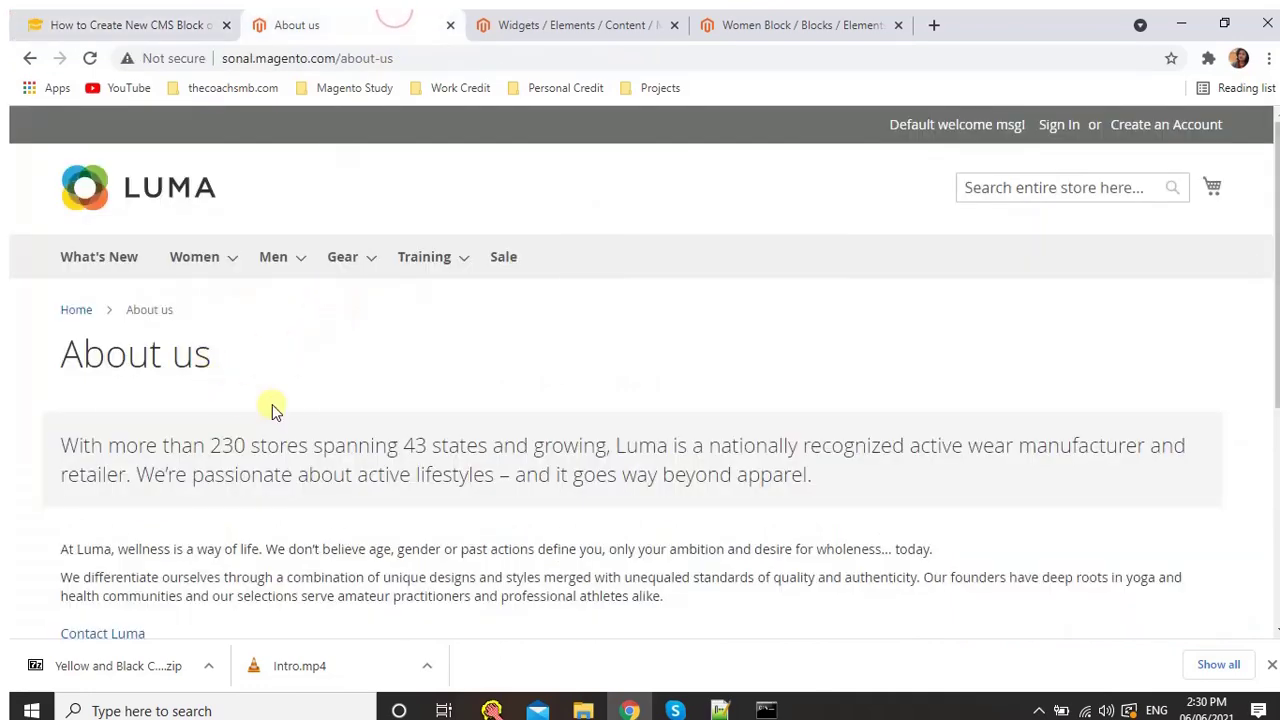
{"action": "scroll", "coordinate": [272, 404], "scroll_direction": "down", "scroll_amount": 4}
{"action": "scroll", "coordinate": [591, 157], "scroll_direction": "up", "scroll_amount": 4}
Open the About us CMS page for editing from the admin's Pages grid
{"action": "left_click", "coordinate": [605, 22]}
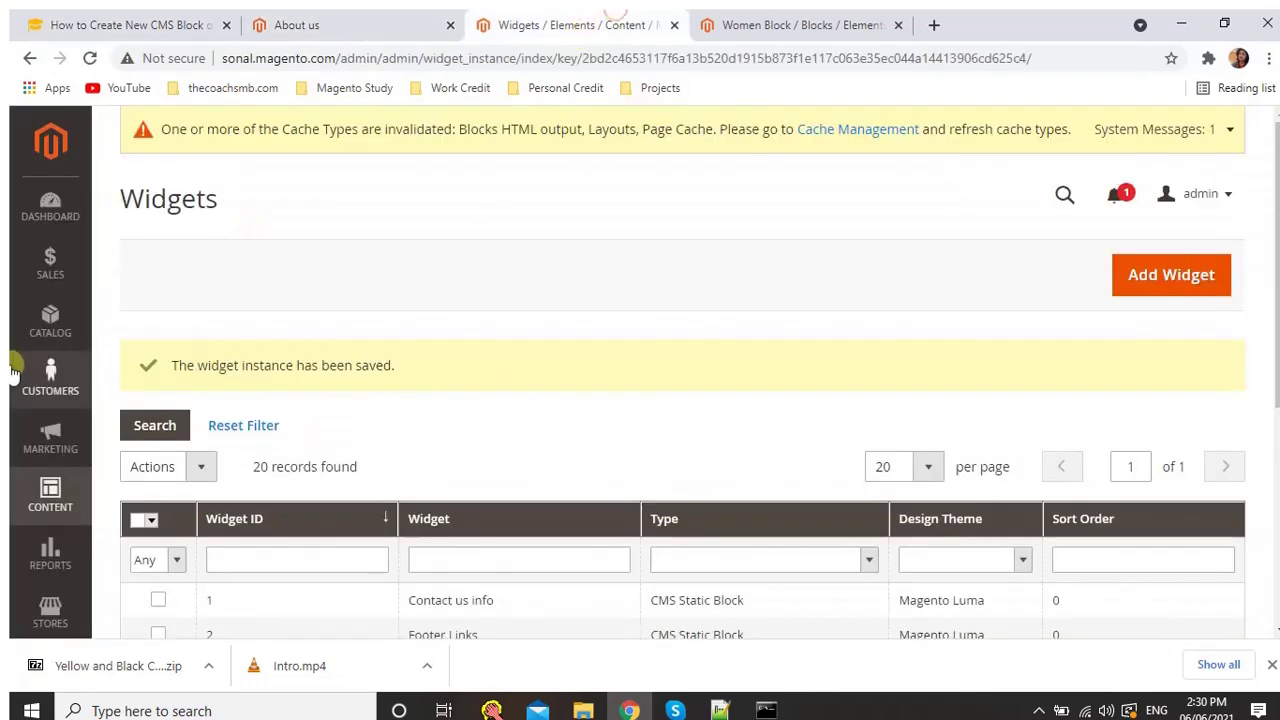
{"action": "left_click", "coordinate": [55, 500]}
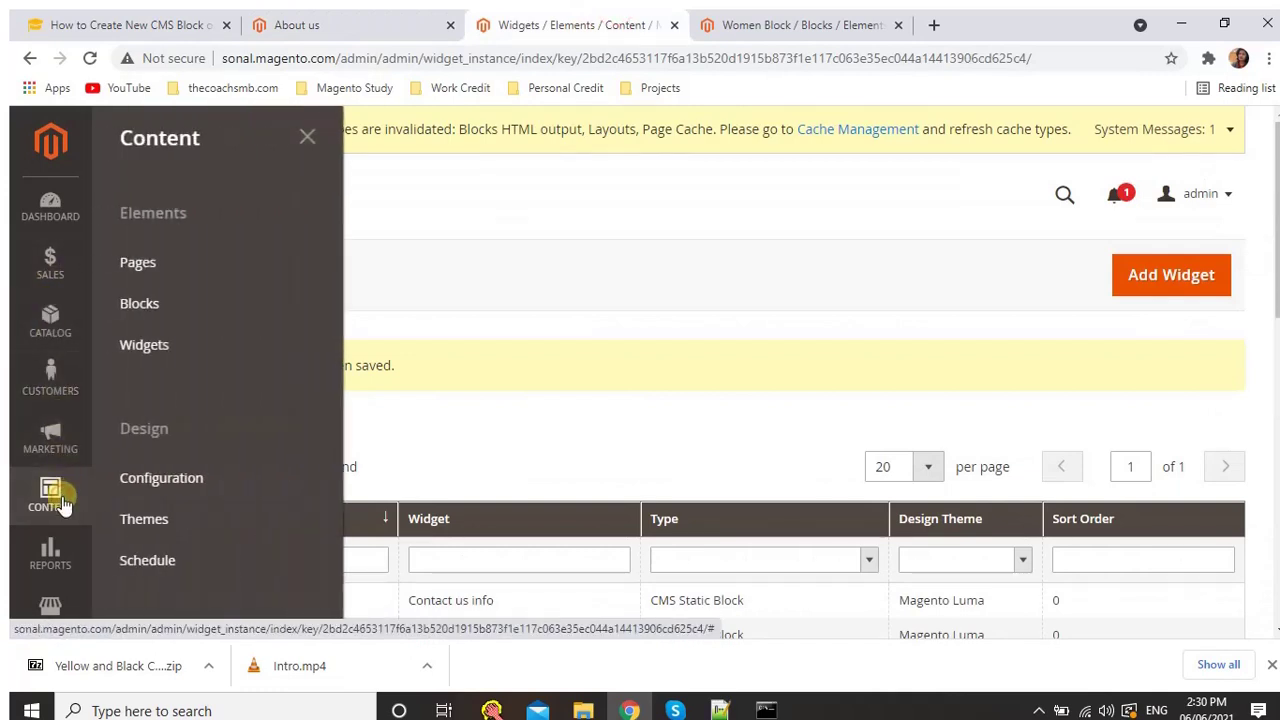
{"action": "left_click", "coordinate": [140, 263]}
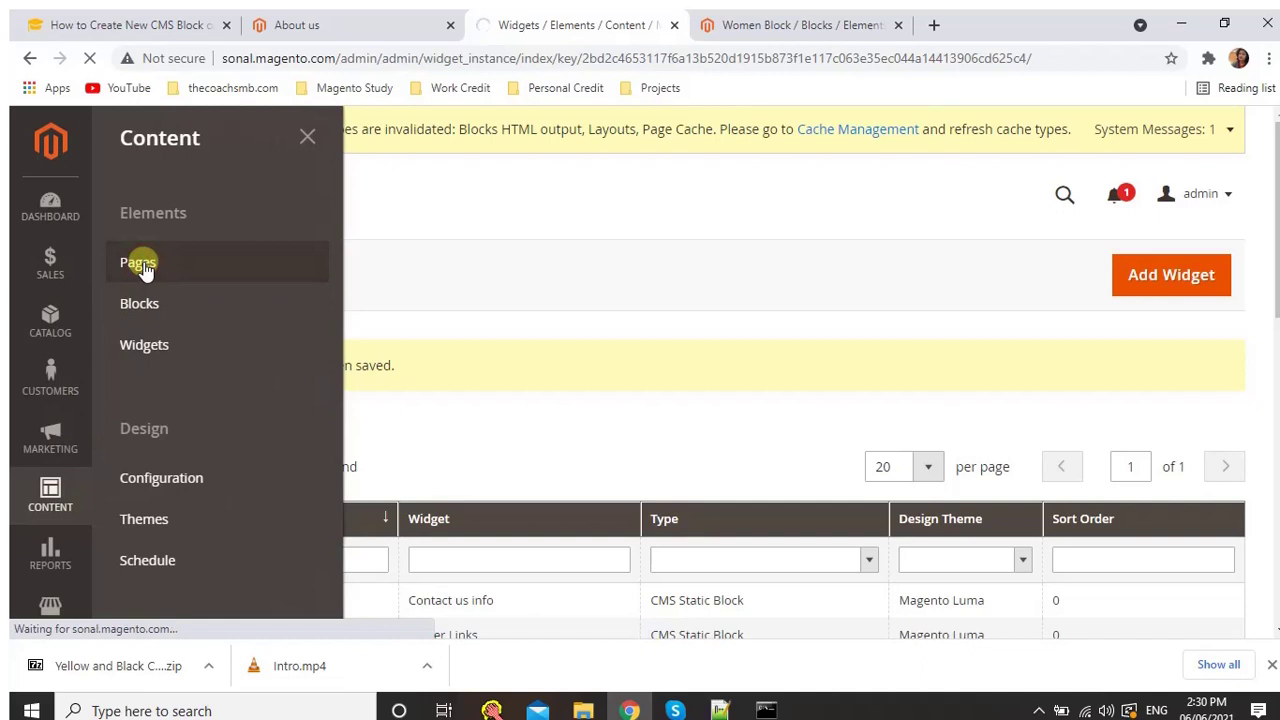
{"action": "scroll", "coordinate": [543, 266], "scroll_direction": "down", "scroll_amount": 2}
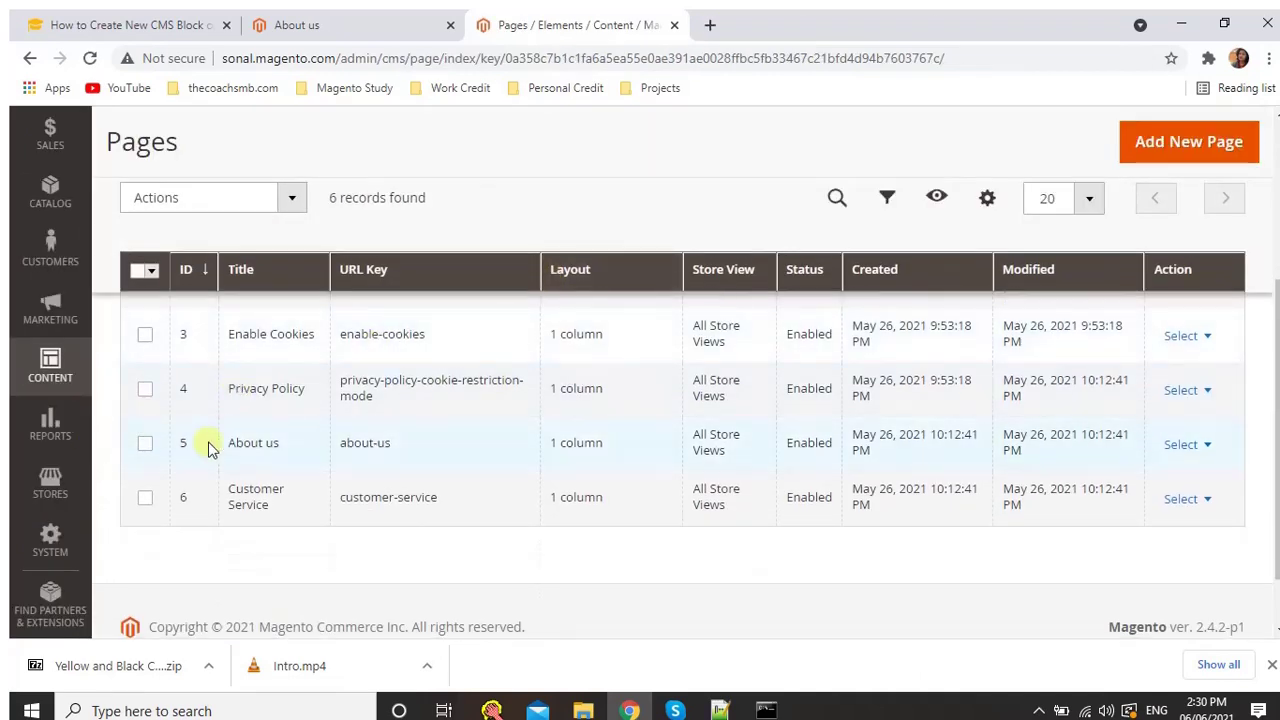
{"action": "left_click", "coordinate": [1210, 446]}
{"action": "left_click", "coordinate": [1191, 470]}
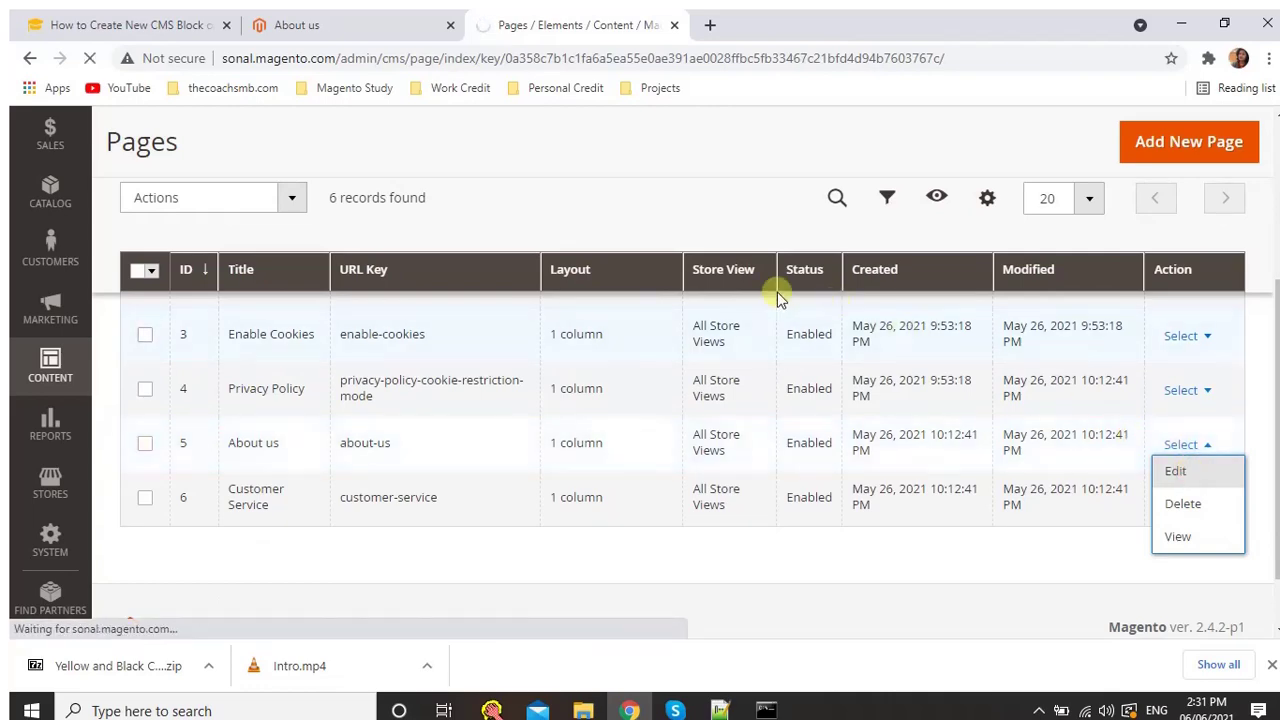
Examine the About us page's text and links on the storefront for a place to insert the block
{"action": "left_click", "coordinate": [388, 18]}
{"action": "scroll", "coordinate": [338, 525], "scroll_direction": "down", "scroll_amount": 4}
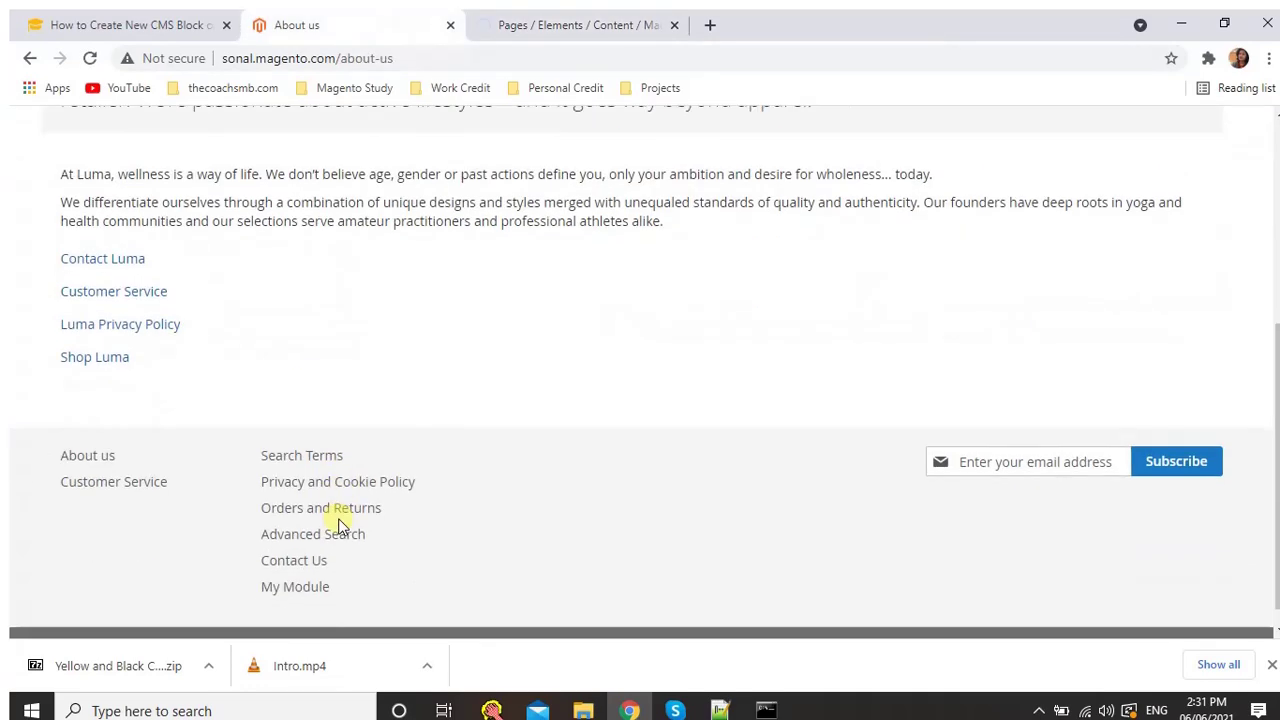
{"action": "scroll", "coordinate": [337, 523], "scroll_direction": "up", "scroll_amount": 2}
{"action": "left_click", "coordinate": [560, 20]}
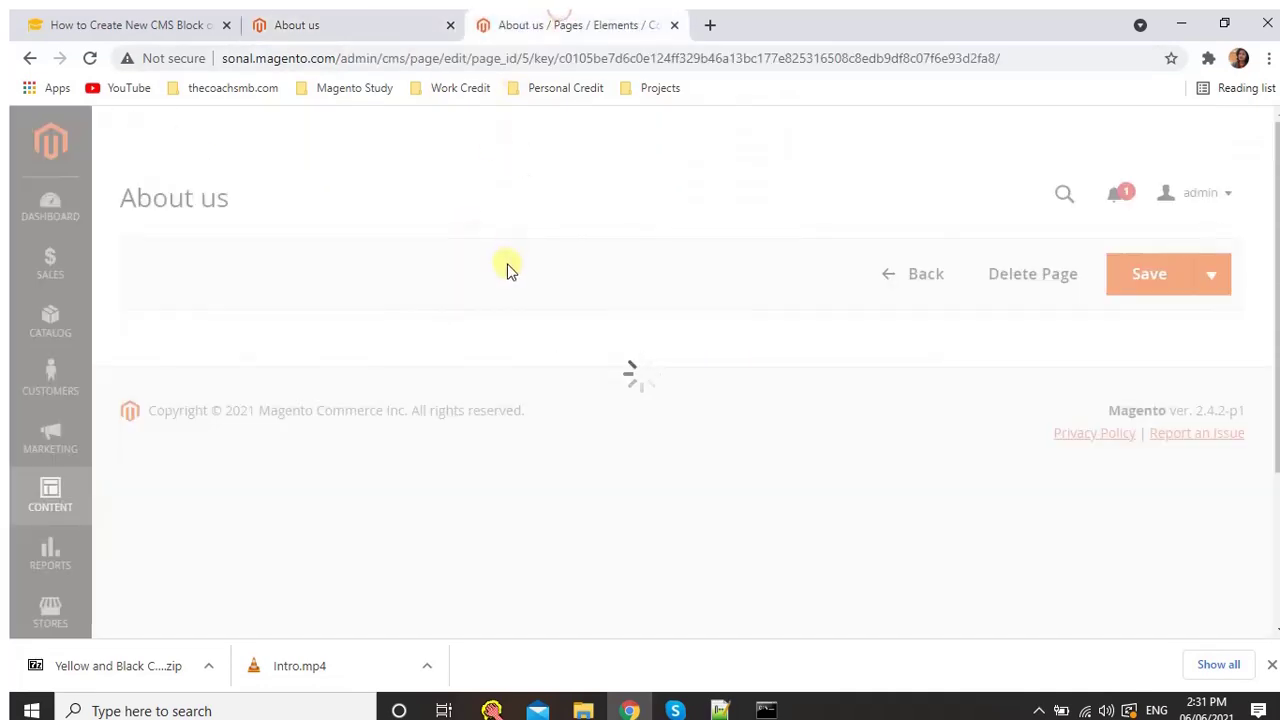
{"action": "left_click", "coordinate": [318, 20]}
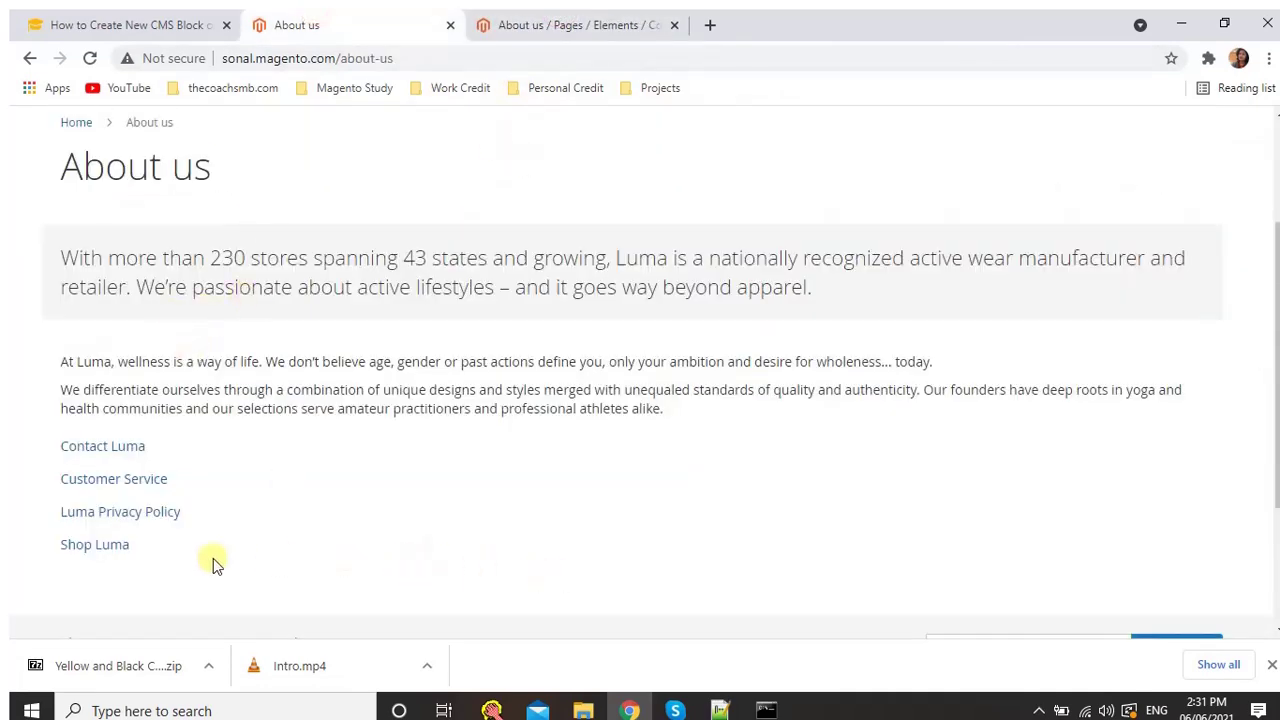
{"action": "scroll", "coordinate": [127, 541], "scroll_direction": "down", "scroll_amount": 1}
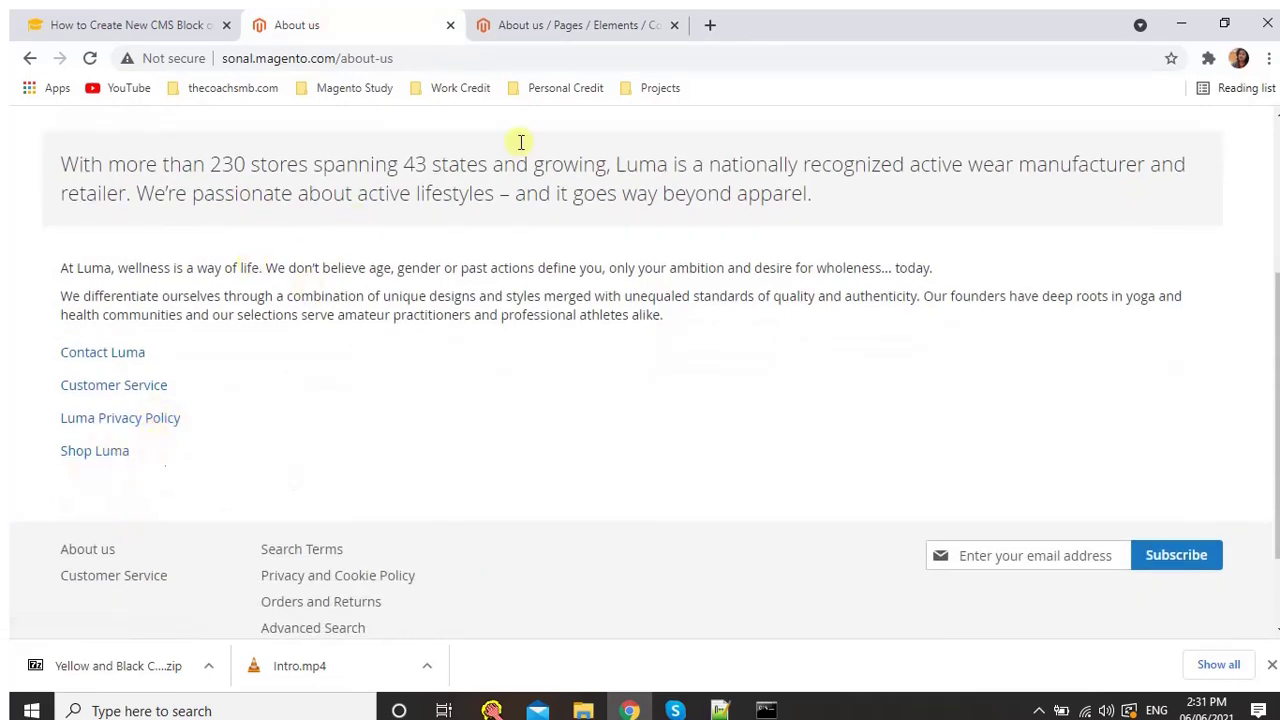
In the admin's About us page, expand the content editor and add a blank line below the "Shop Luma" link
{"action": "left_click", "coordinate": [660, 22]}
{"action": "scroll", "coordinate": [300, 320], "scroll_direction": "down", "scroll_amount": 3}
{"action": "scroll", "coordinate": [286, 314], "scroll_direction": "up", "scroll_amount": 3}
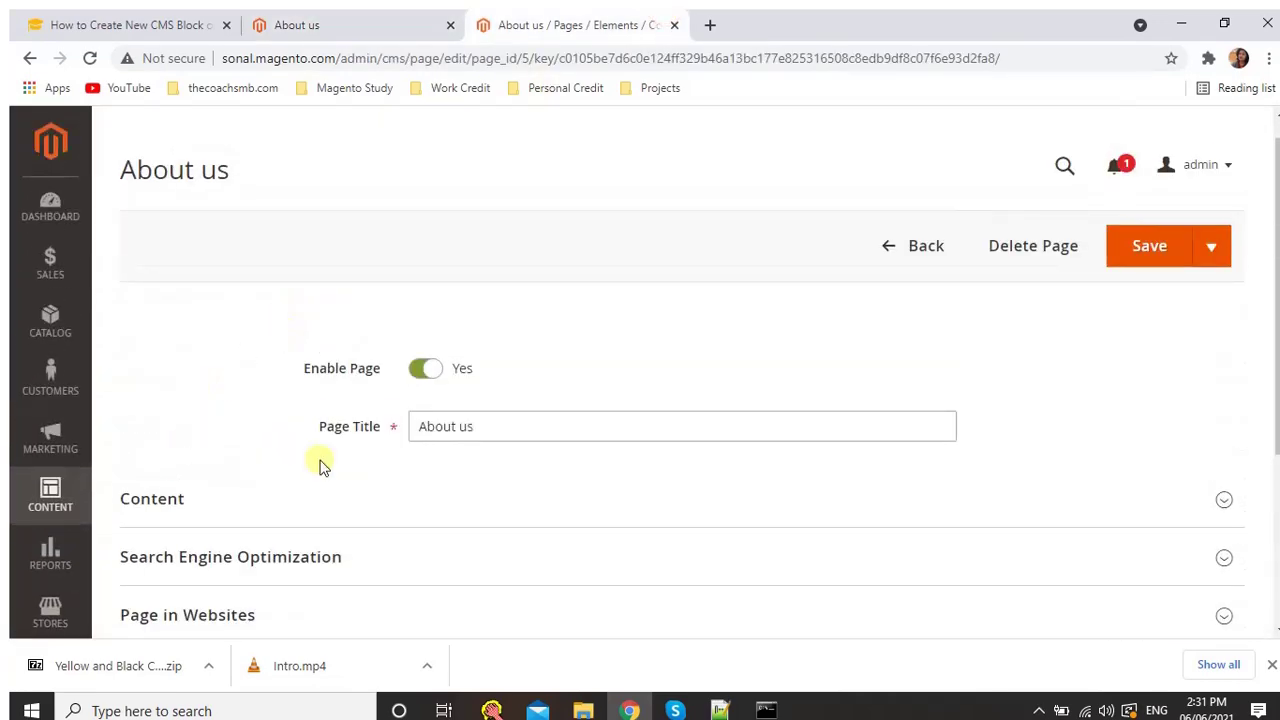
{"action": "left_click", "coordinate": [160, 522]}
{"action": "scroll", "coordinate": [214, 509], "scroll_direction": "down", "scroll_amount": 6}
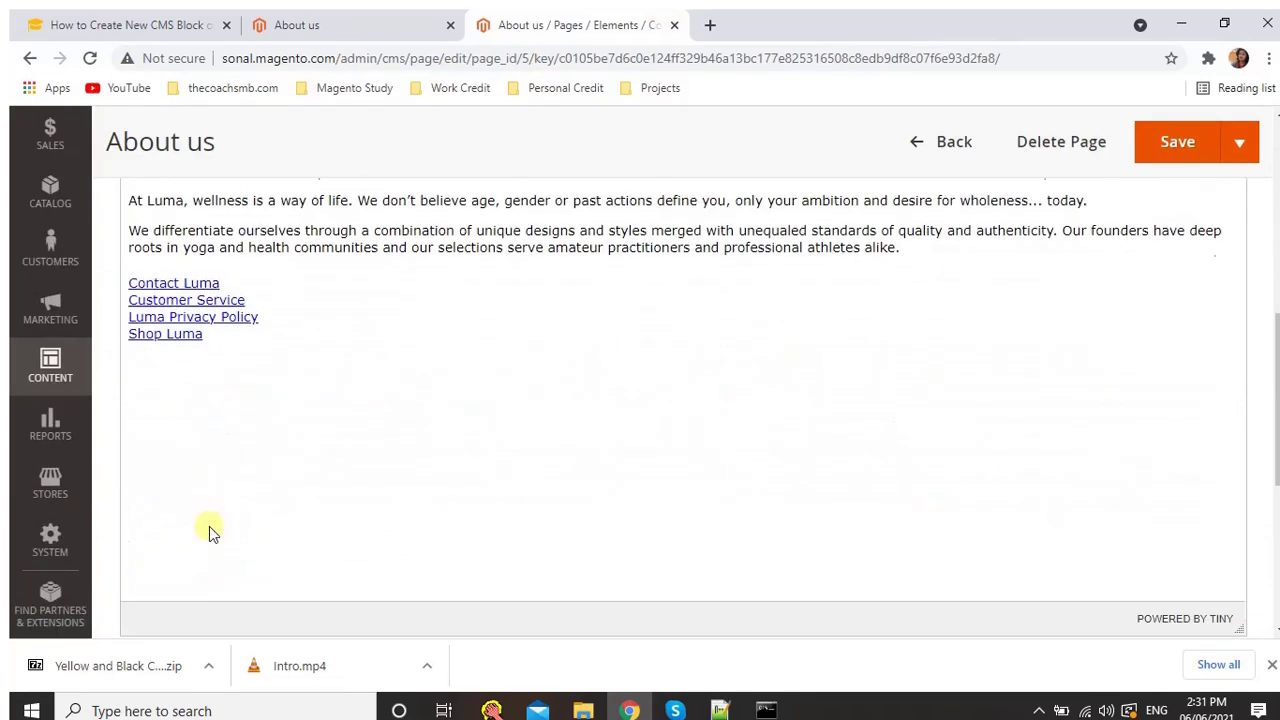
{"action": "left_click", "coordinate": [223, 341]}
{"action": "key", "text": "Return"}
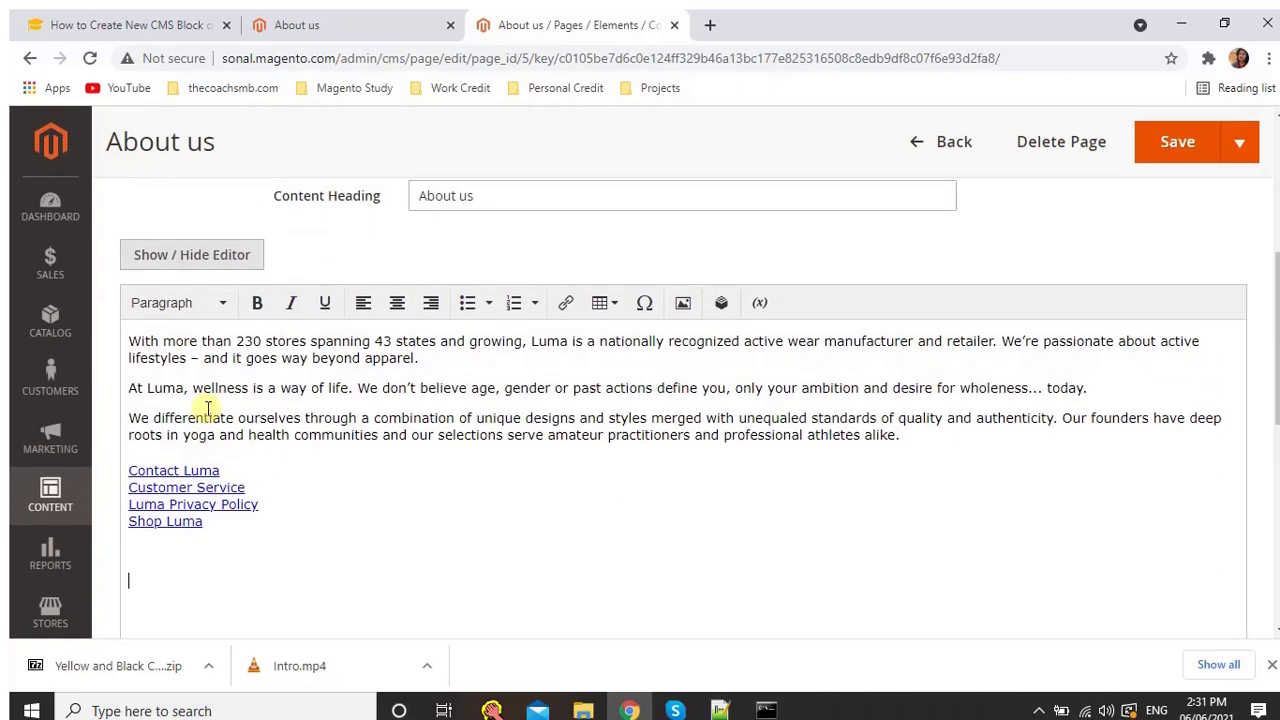
{"action": "scroll", "coordinate": [420, 380], "scroll_direction": "up", "scroll_amount": 2}
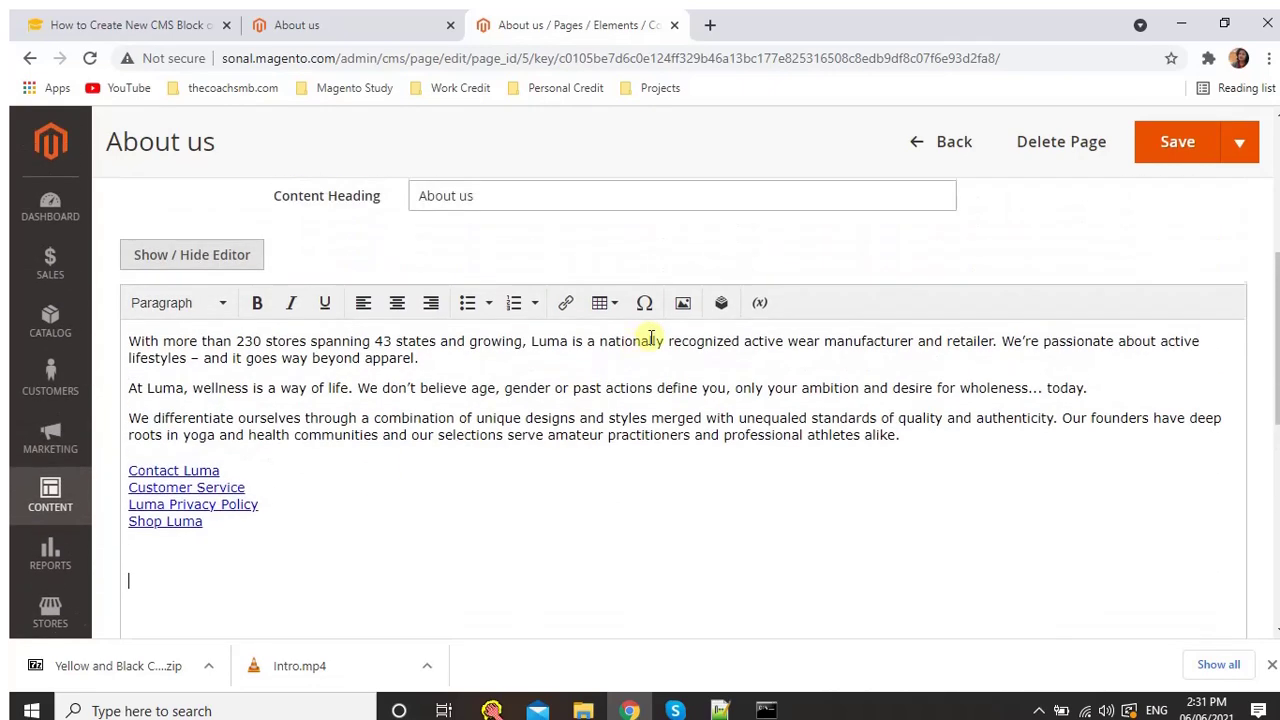
Start inserting a widget of type CMS Static Block with the CMS Static Block Default Template at the blank line
{"action": "left_click", "coordinate": [721, 304]}
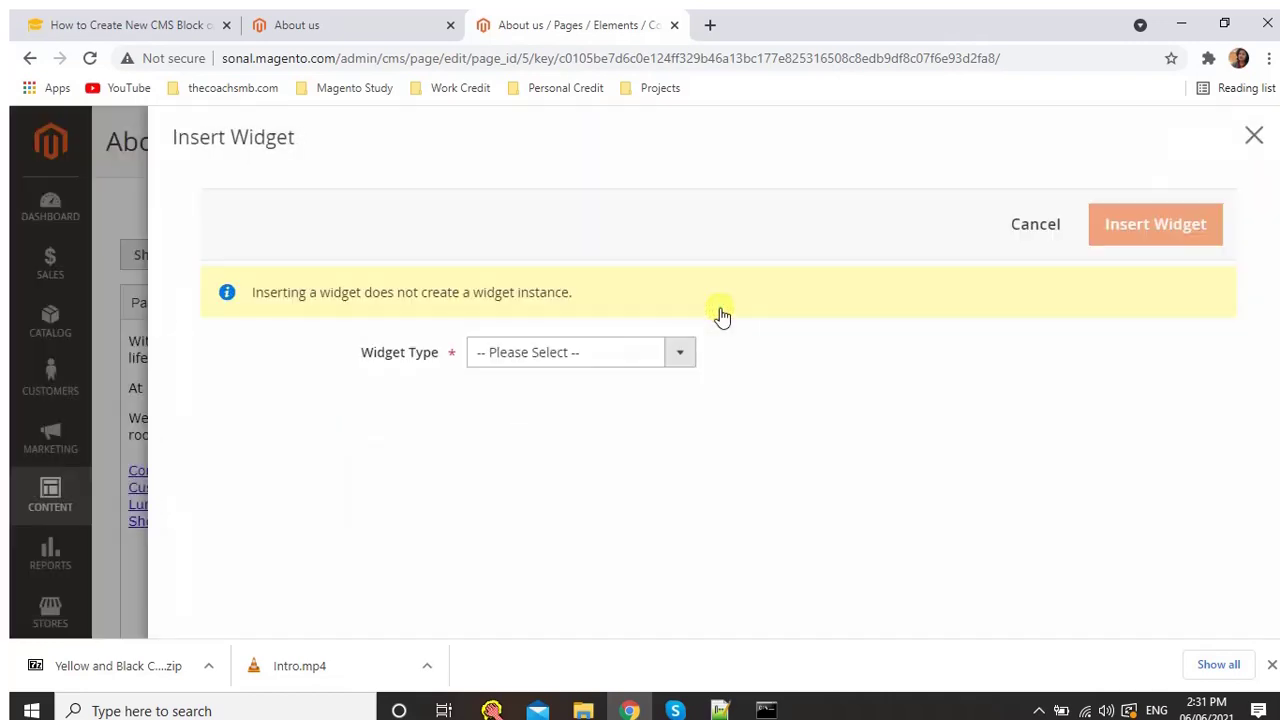
{"action": "left_click", "coordinate": [1254, 135]}
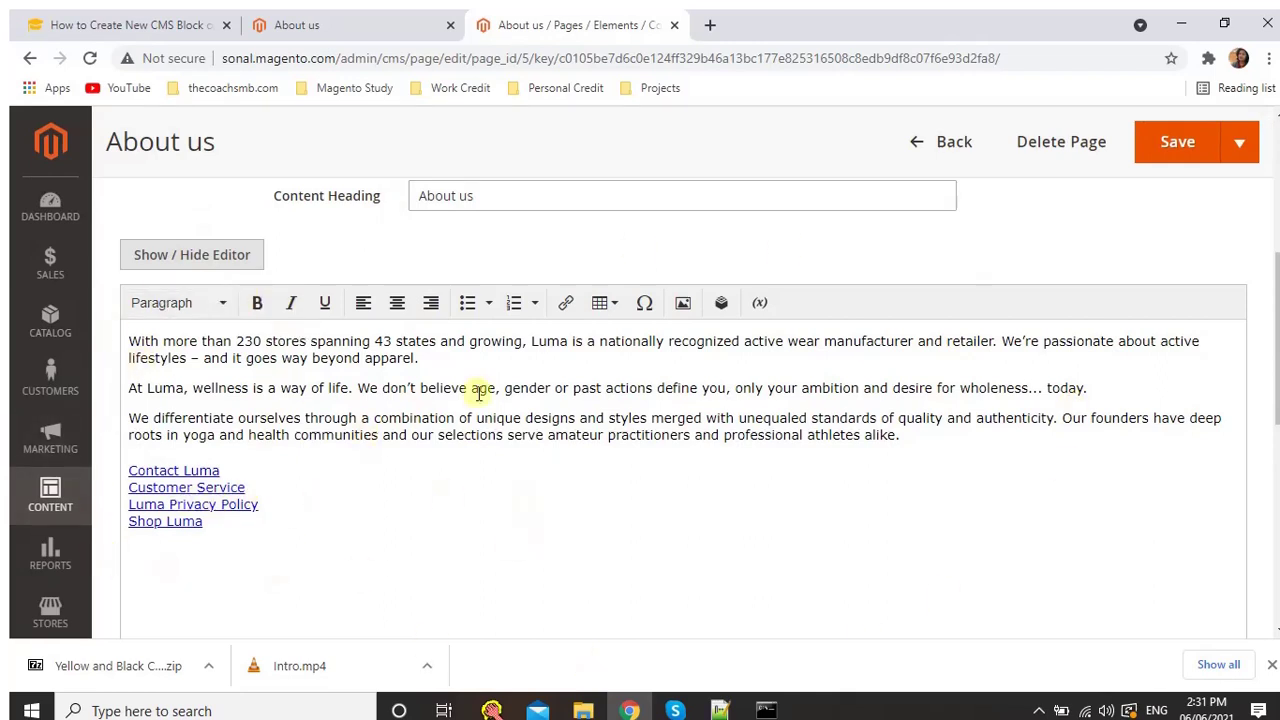
{"action": "scroll", "coordinate": [397, 508], "scroll_direction": "down", "scroll_amount": 1}
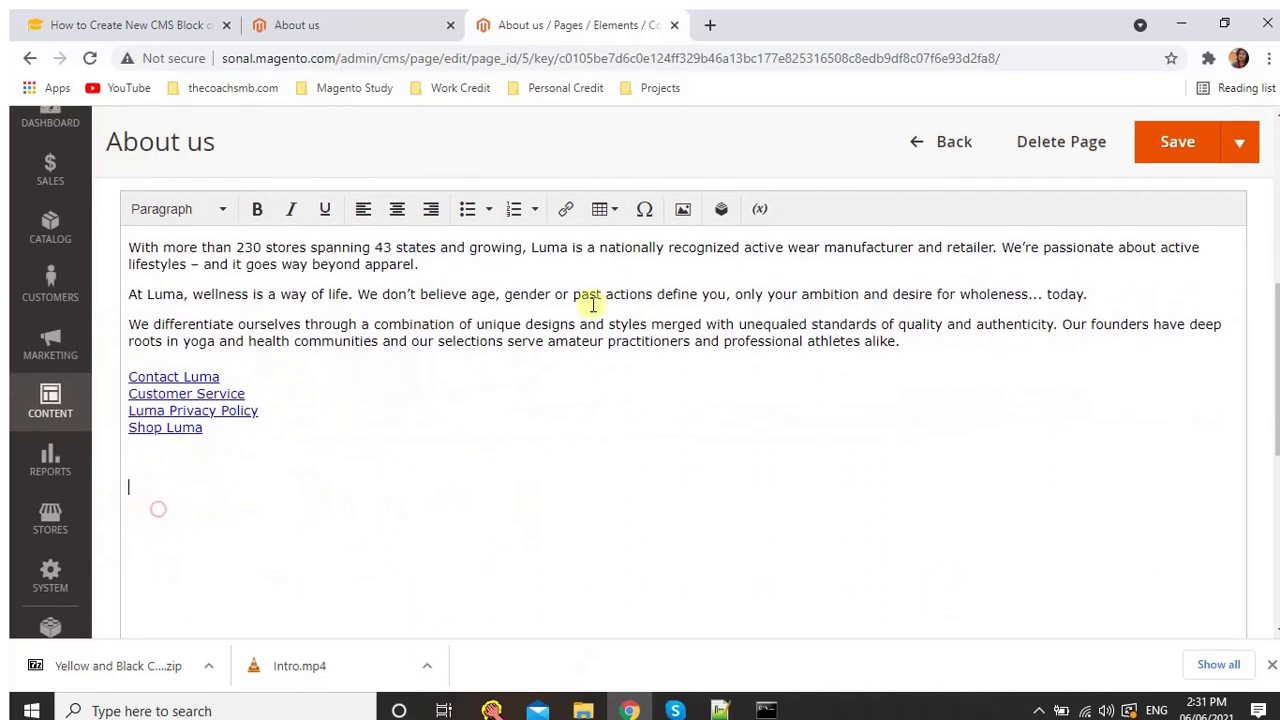
{"action": "left_click", "coordinate": [722, 212]}
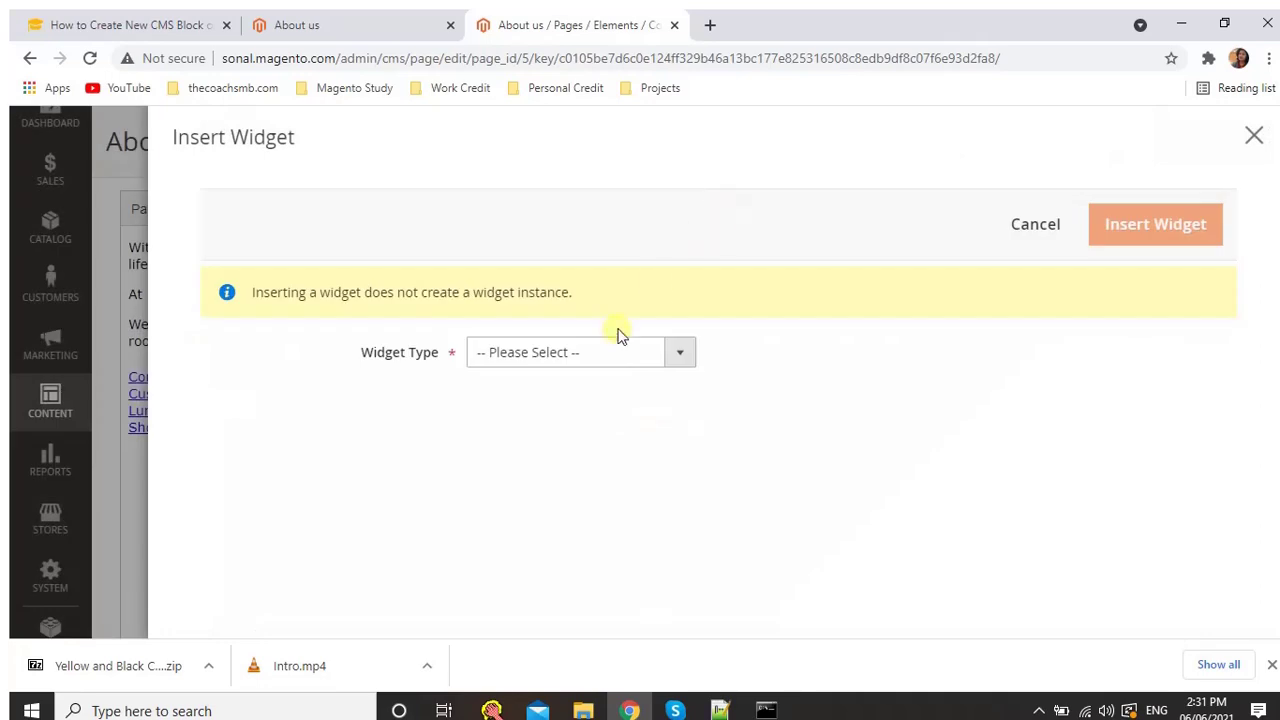
{"action": "left_click", "coordinate": [590, 362]}
{"action": "left_click", "coordinate": [554, 417]}
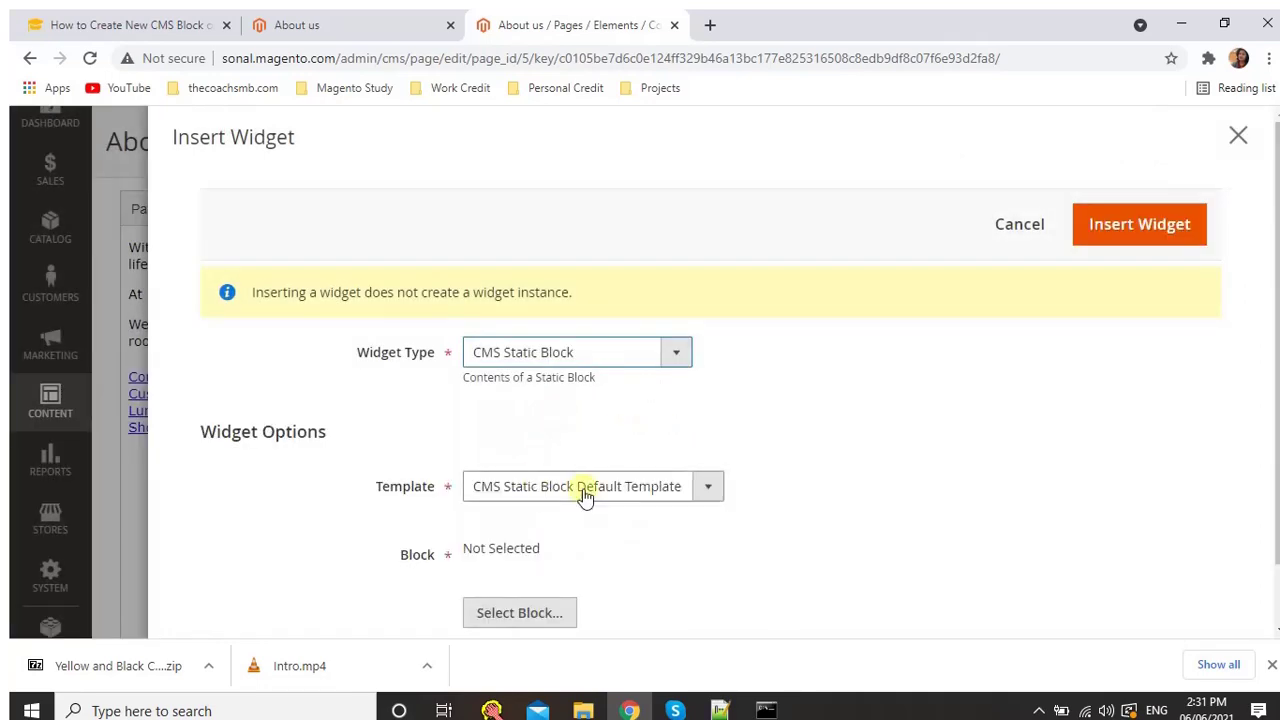
{"action": "left_click", "coordinate": [581, 489]}
{"action": "left_click", "coordinate": [584, 511]}
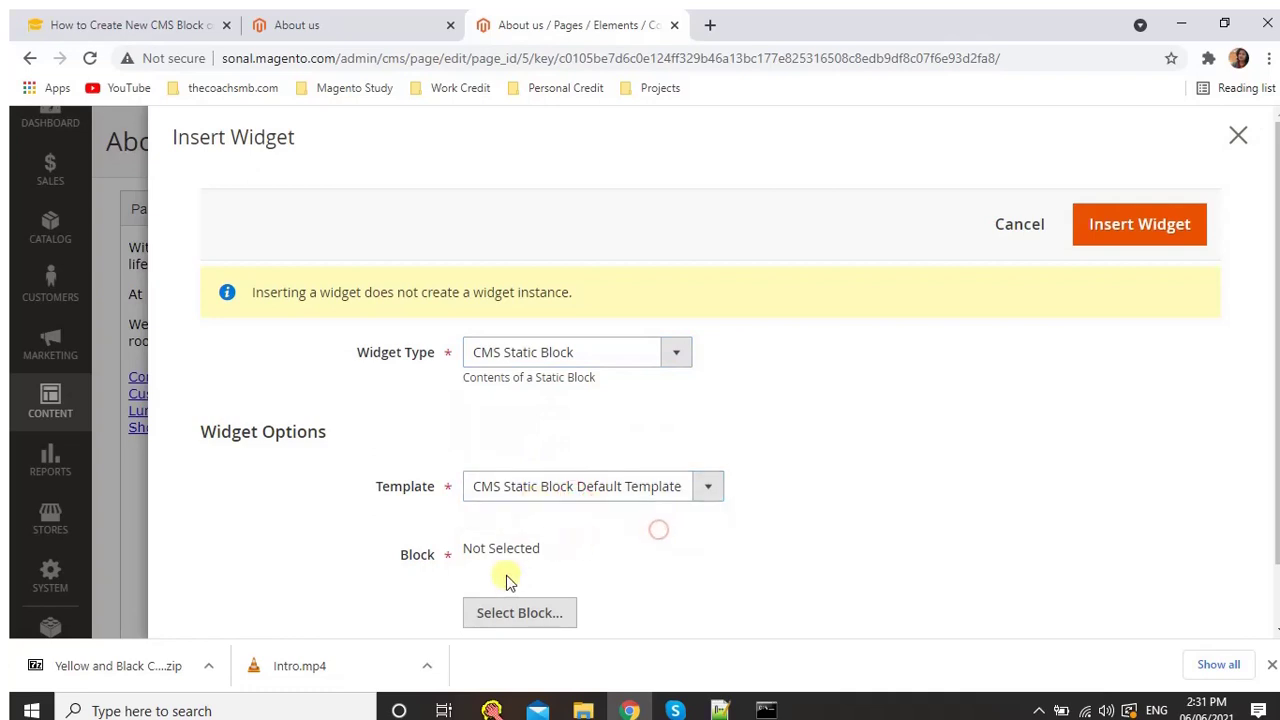
Choose "My first block" as the widget's block and insert the widget into the About us content
{"action": "left_click", "coordinate": [511, 614]}
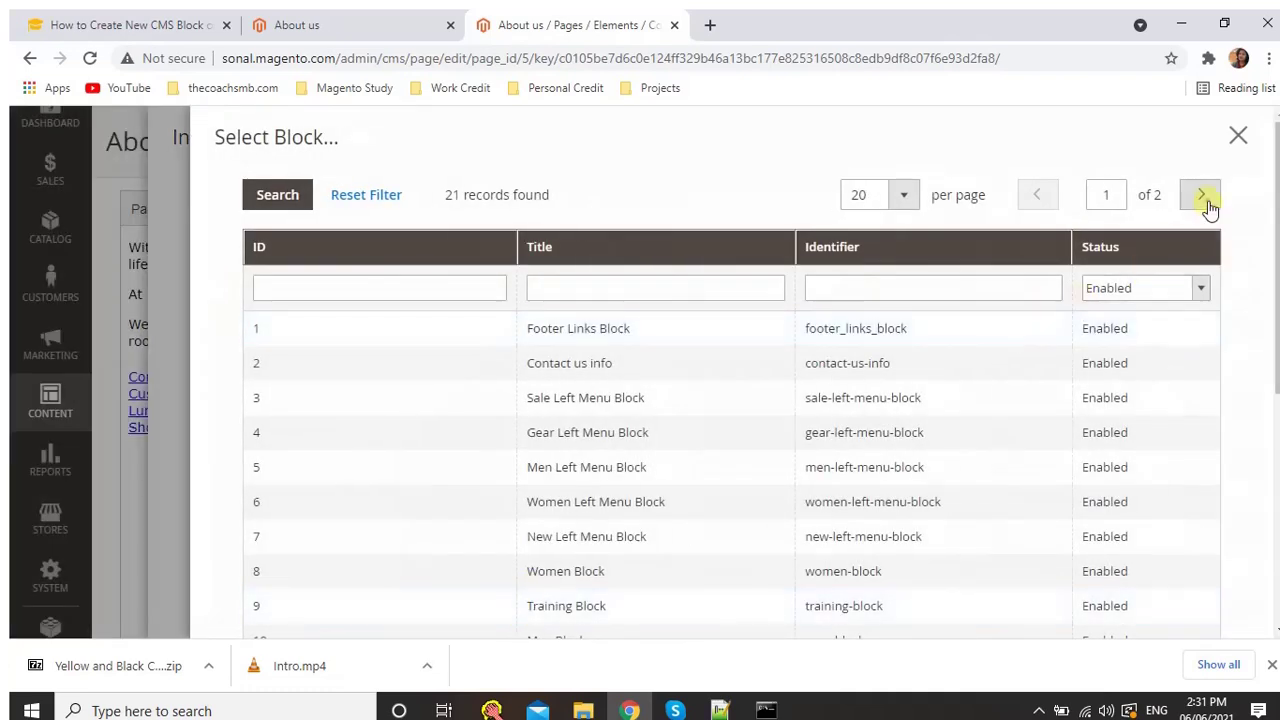
{"action": "left_click", "coordinate": [1205, 200]}
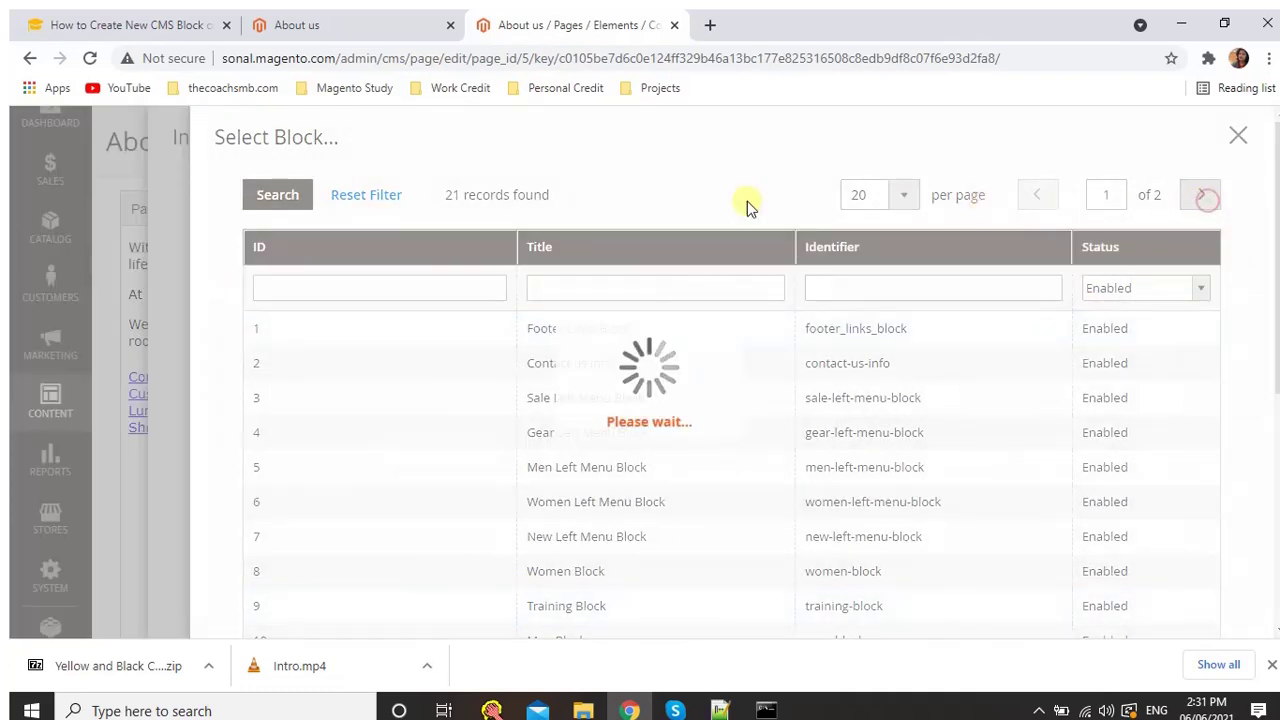
{"action": "left_click", "coordinate": [533, 330]}
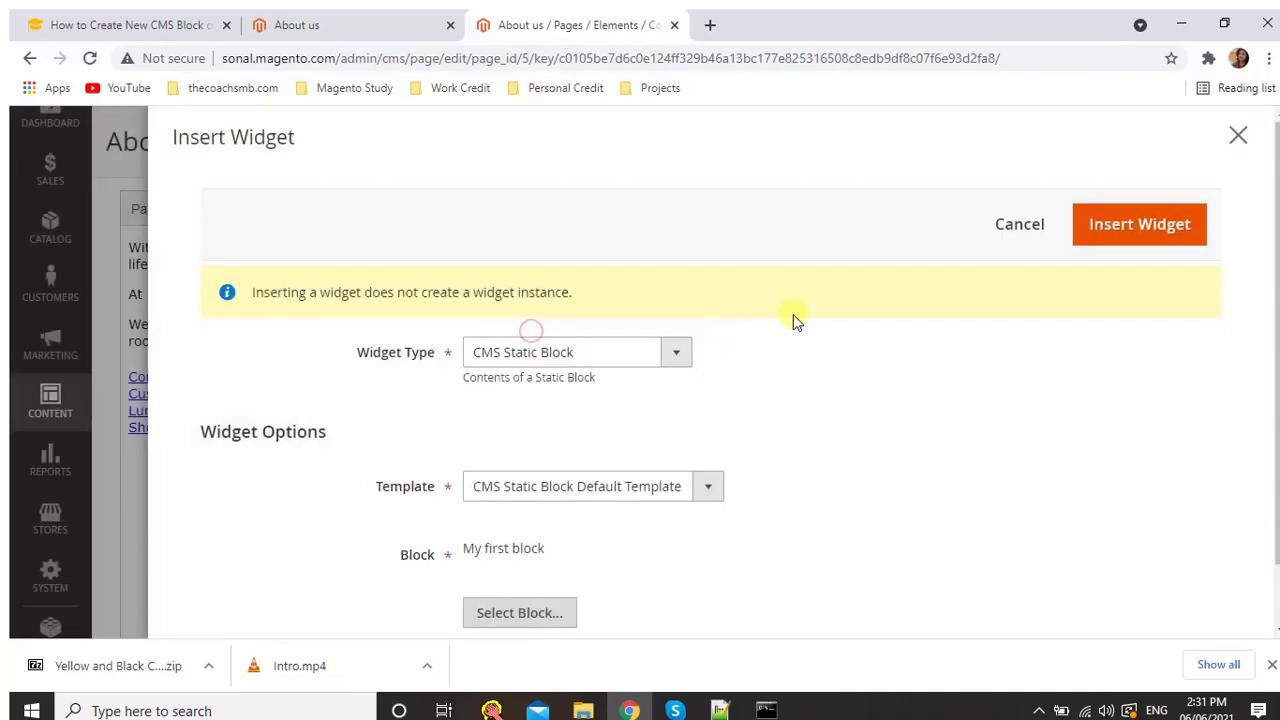
{"action": "scroll", "coordinate": [380, 606], "scroll_direction": "down", "scroll_amount": 1}
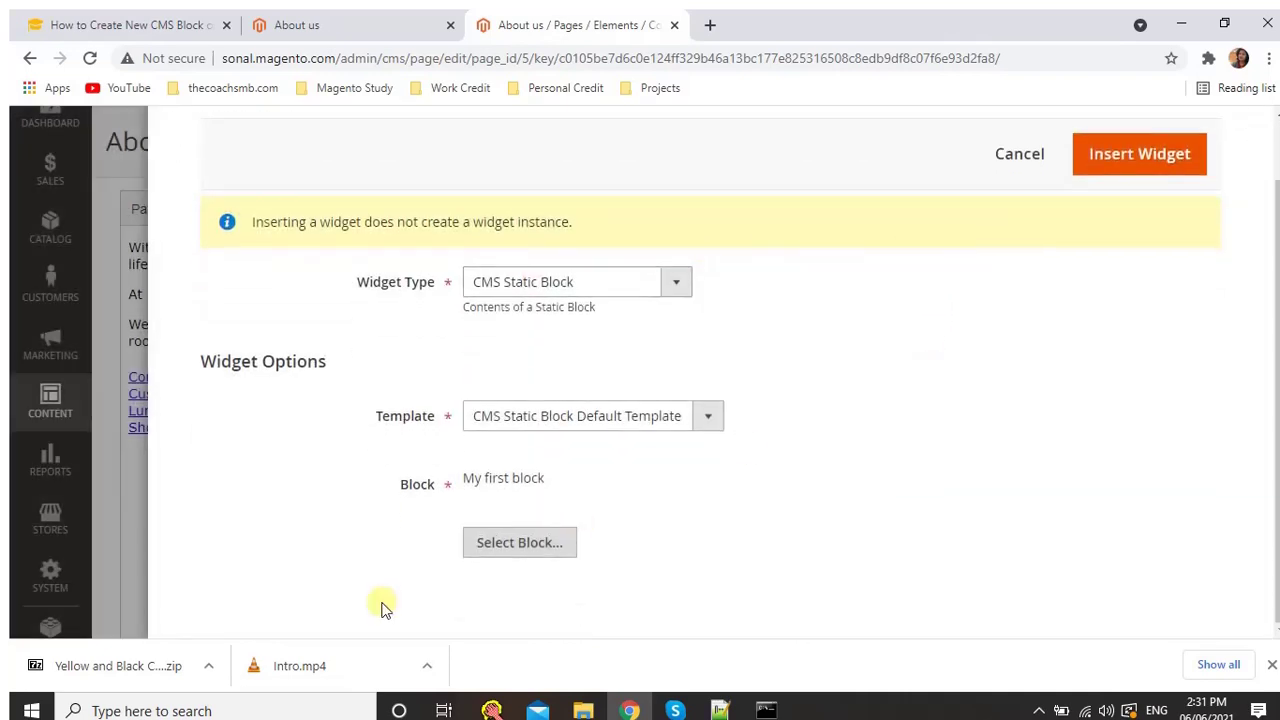
{"action": "left_click", "coordinate": [1170, 155]}
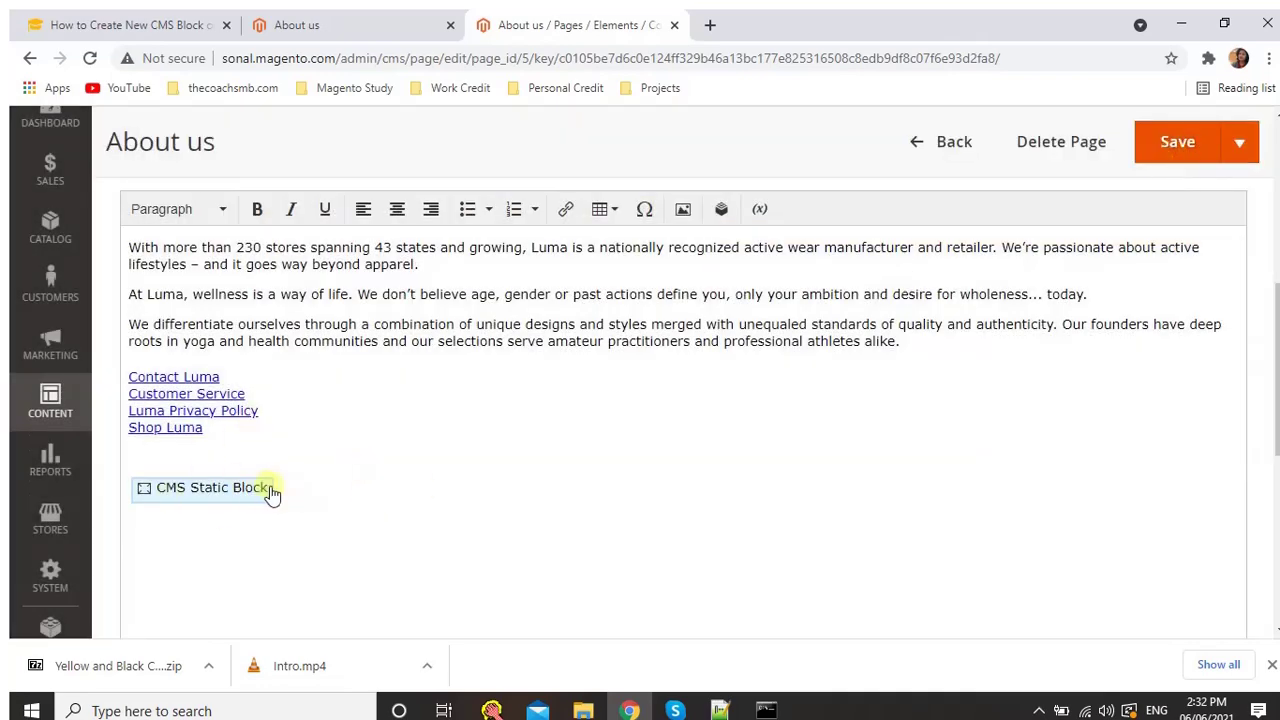
{"action": "scroll", "coordinate": [348, 496], "scroll_direction": "up", "scroll_amount": 1}
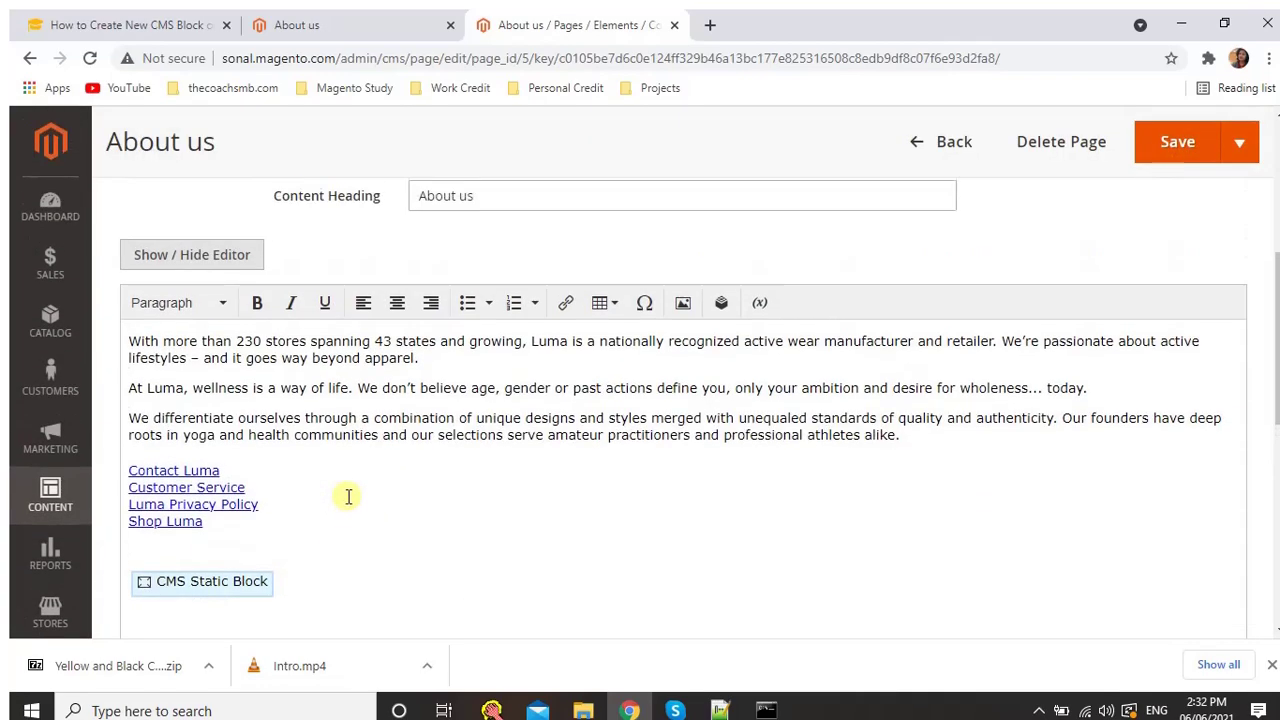
Save the About us page and run php bin/magento cache:flush in the Command Prompt
{"action": "left_click", "coordinate": [1180, 150]}
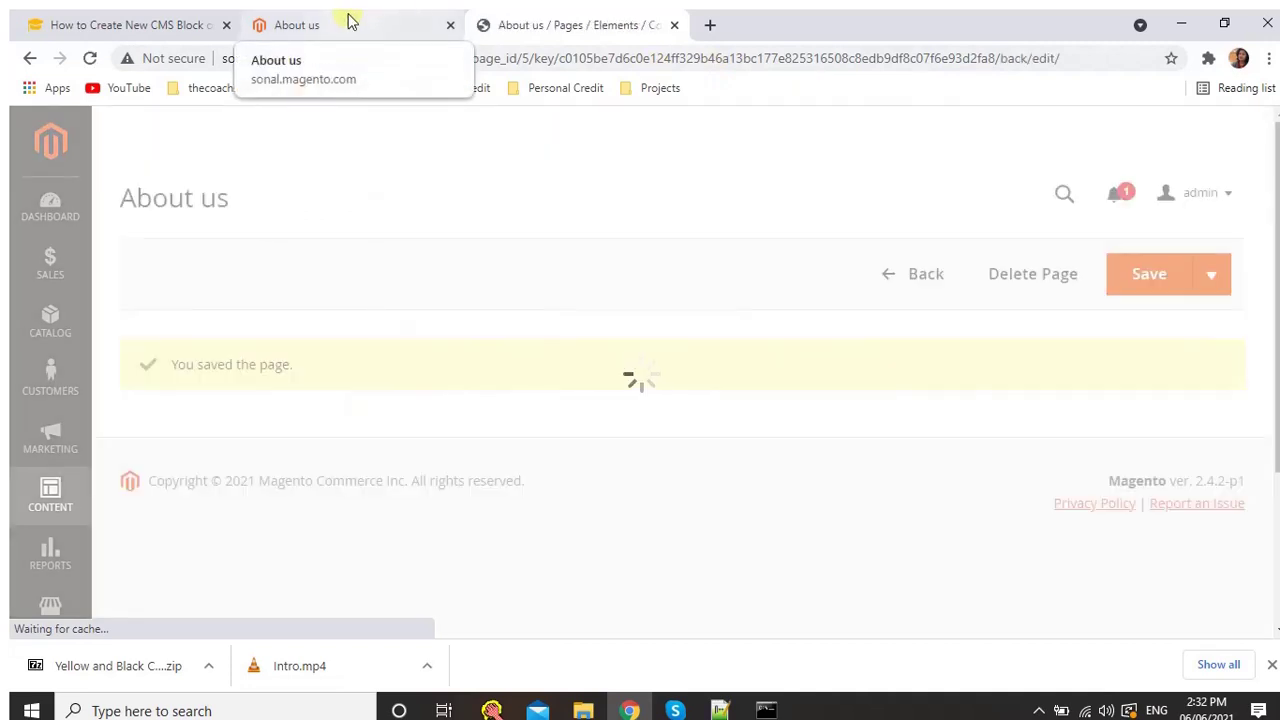
{"action": "left_click", "coordinate": [766, 710]}
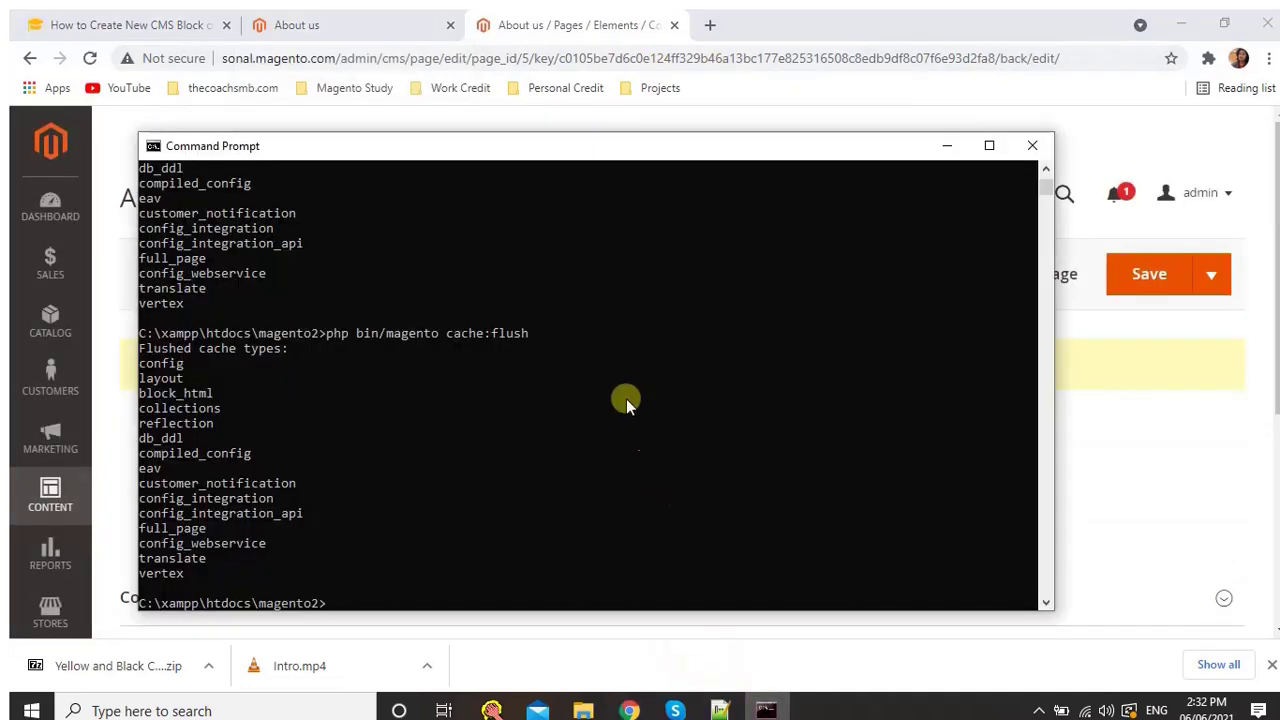
{"action": "key", "text": "Up"}
{"action": "key", "text": "Return"}
Check the storefront's About us page for the inserted block's heading, table and image below the links
{"action": "left_click", "coordinate": [391, 22]}
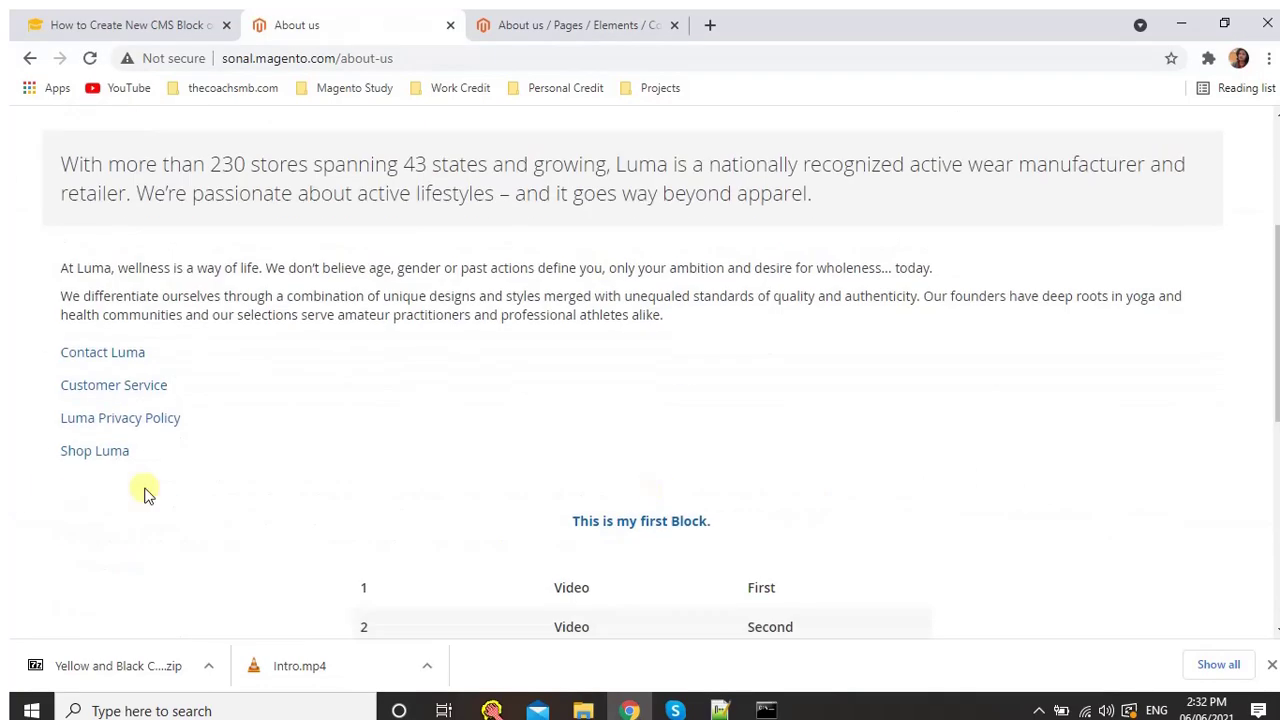
{"action": "scroll", "coordinate": [510, 497], "scroll_direction": "down", "scroll_amount": 3}
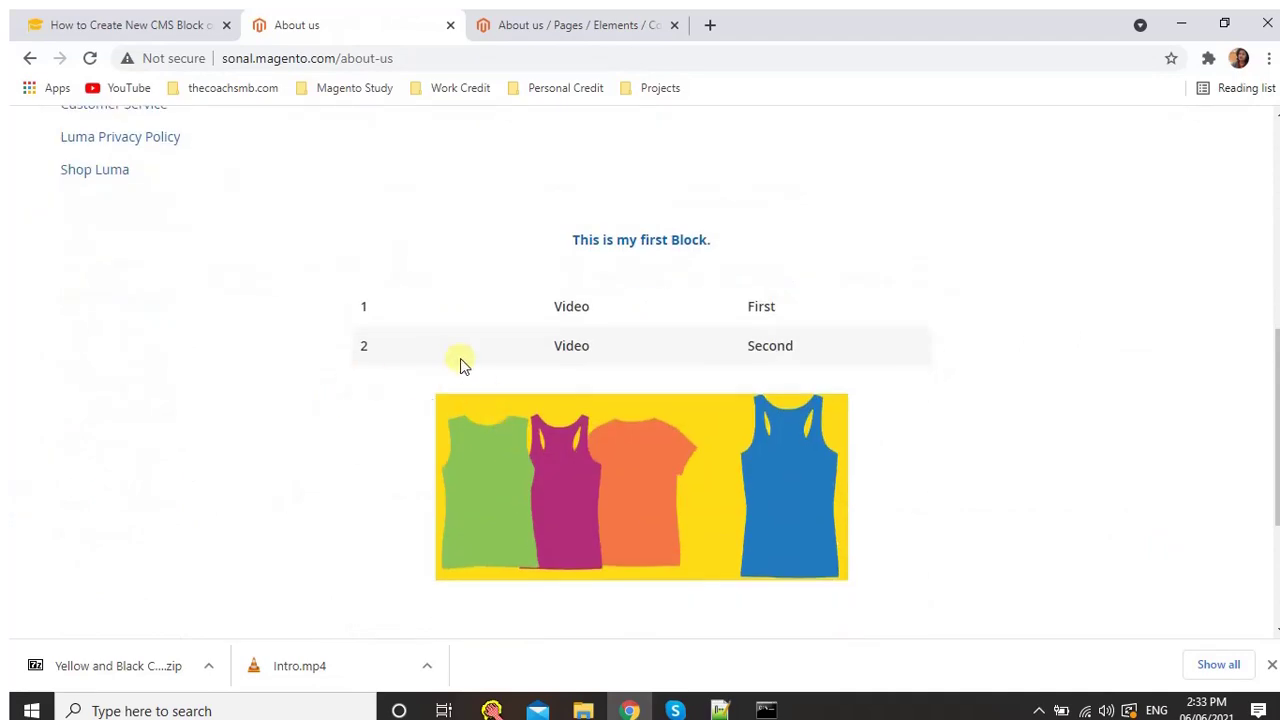
{"action": "scroll", "coordinate": [447, 447], "scroll_direction": "up", "scroll_amount": 4}
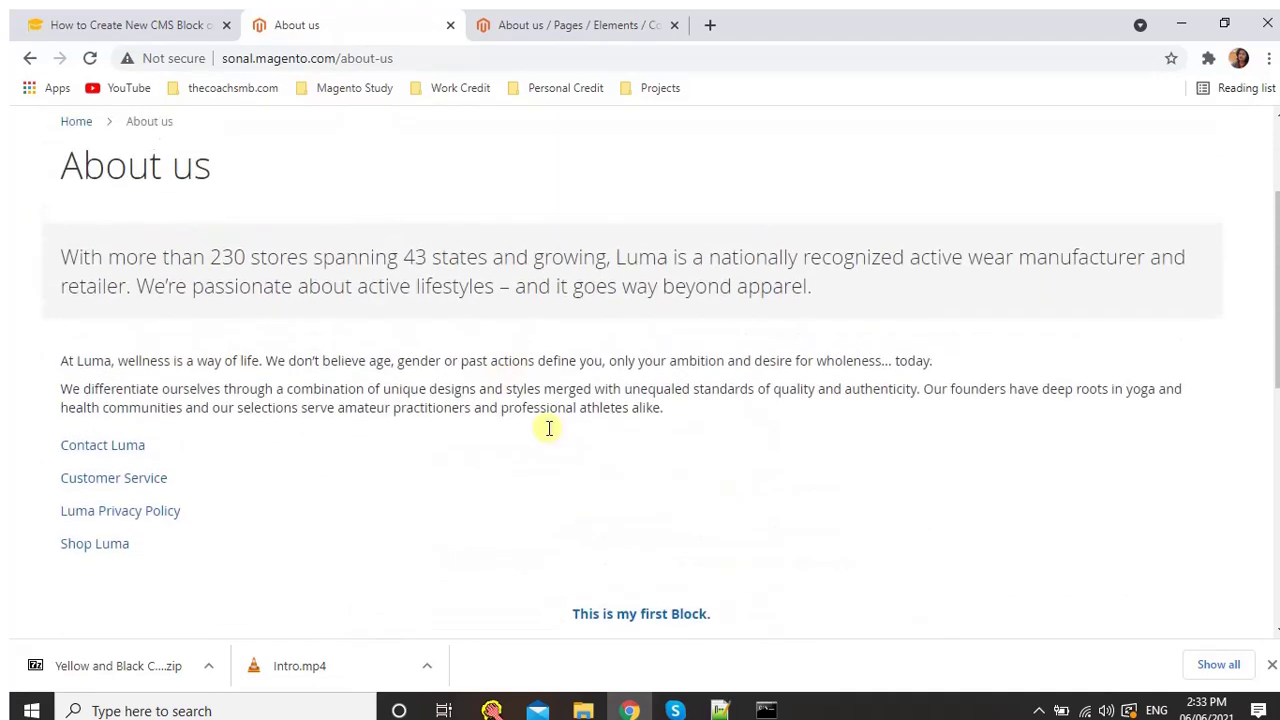
{"action": "scroll", "coordinate": [549, 429], "scroll_direction": "down", "scroll_amount": 2}
{"action": "left_click_drag", "start_coordinate": [360, 491], "coordinate": [800, 535]}
{"action": "left_click", "coordinate": [893, 505]}
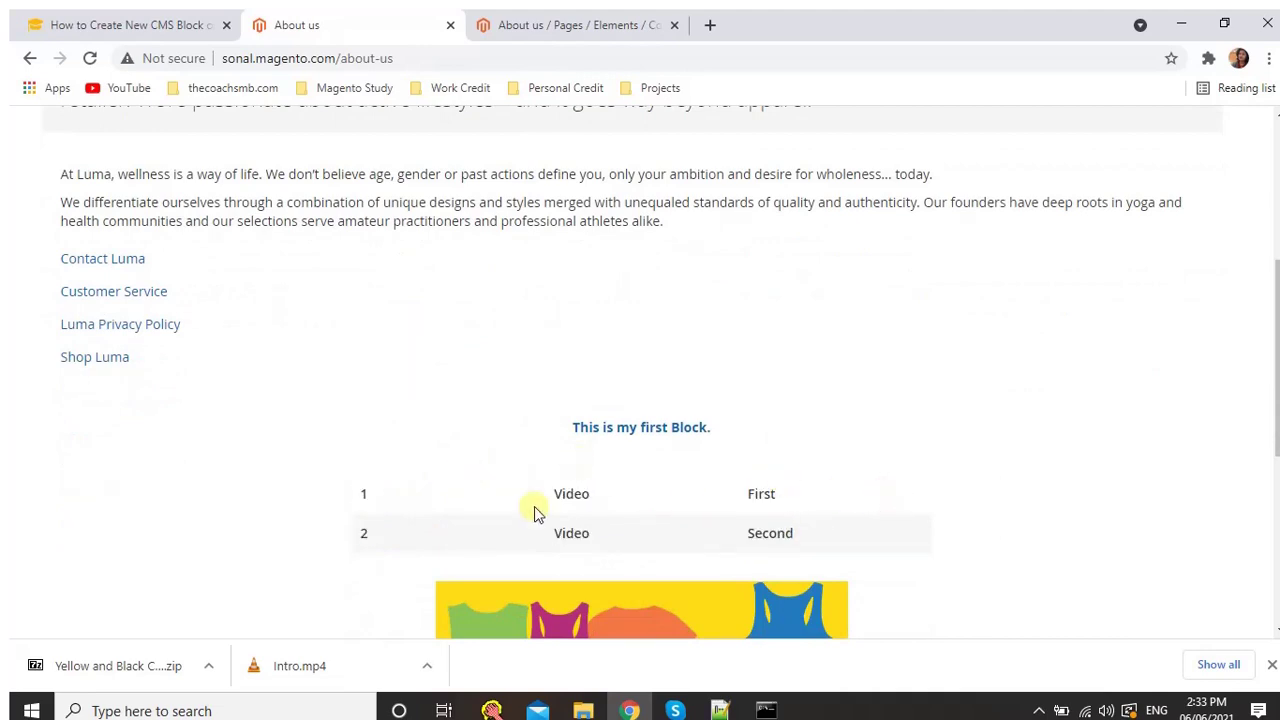
{"action": "scroll", "coordinate": [491, 497], "scroll_direction": "down", "scroll_amount": 3}
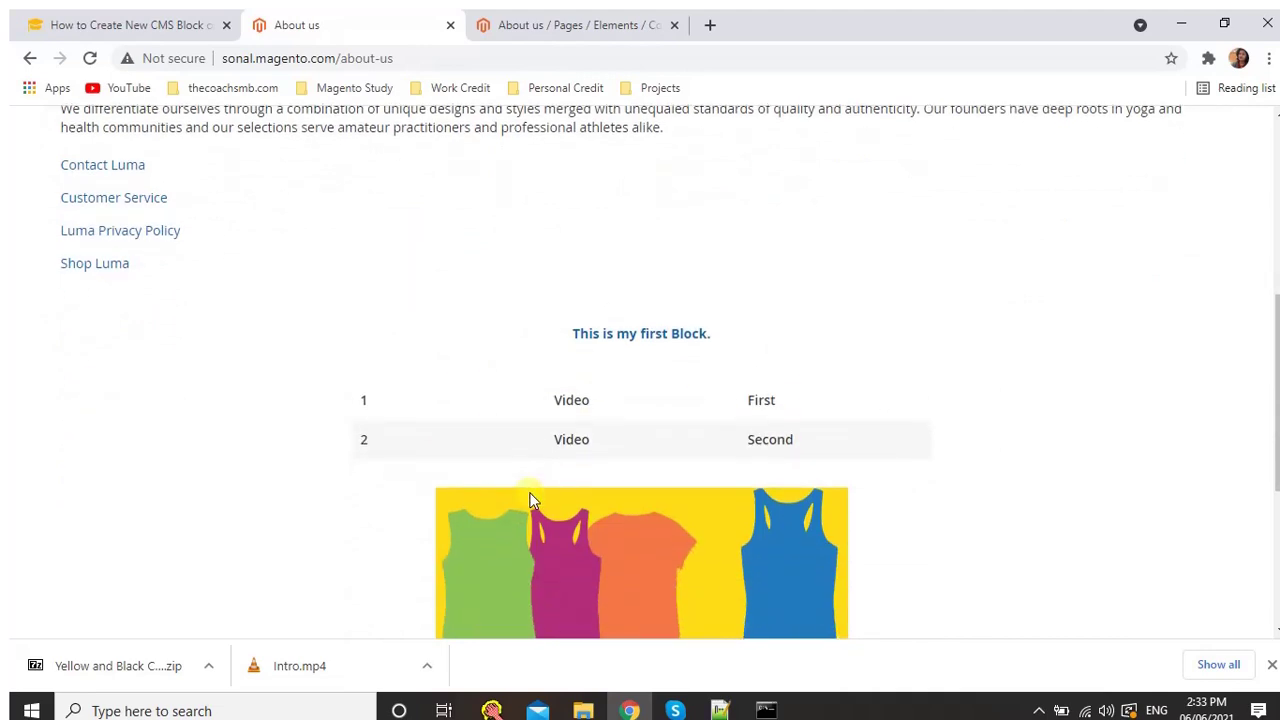
{"action": "scroll", "coordinate": [531, 497], "scroll_direction": "up", "scroll_amount": 3}
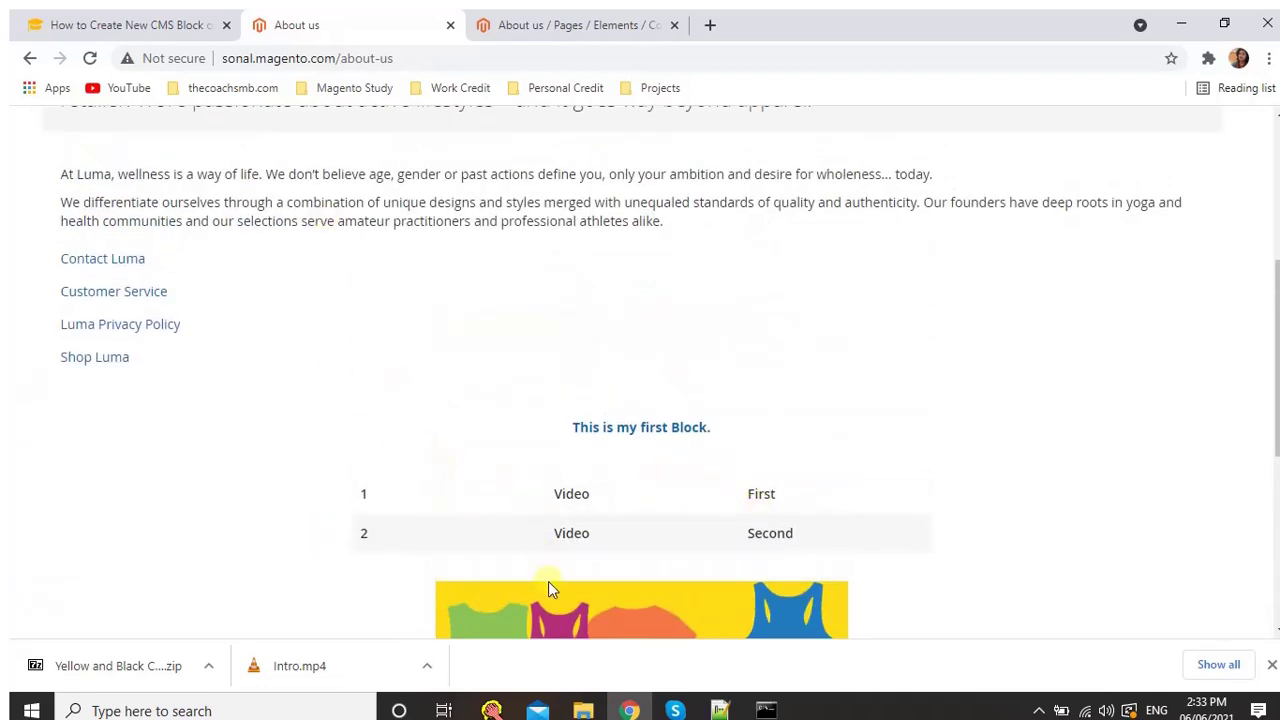
{"action": "scroll", "coordinate": [548, 581], "scroll_direction": "down", "scroll_amount": 1}
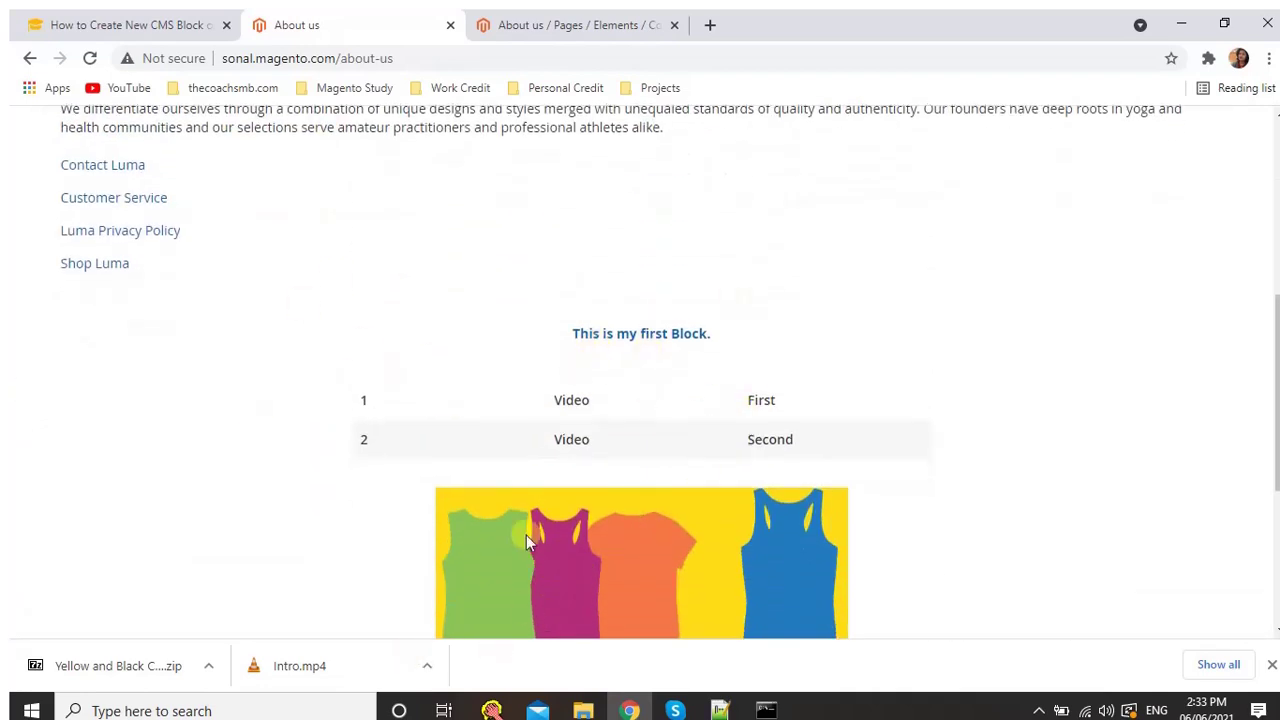
{"action": "scroll", "coordinate": [527, 538], "scroll_direction": "down", "scroll_amount": 2}
{"action": "scroll", "coordinate": [600, 400], "scroll_direction": "up", "scroll_amount": 6}
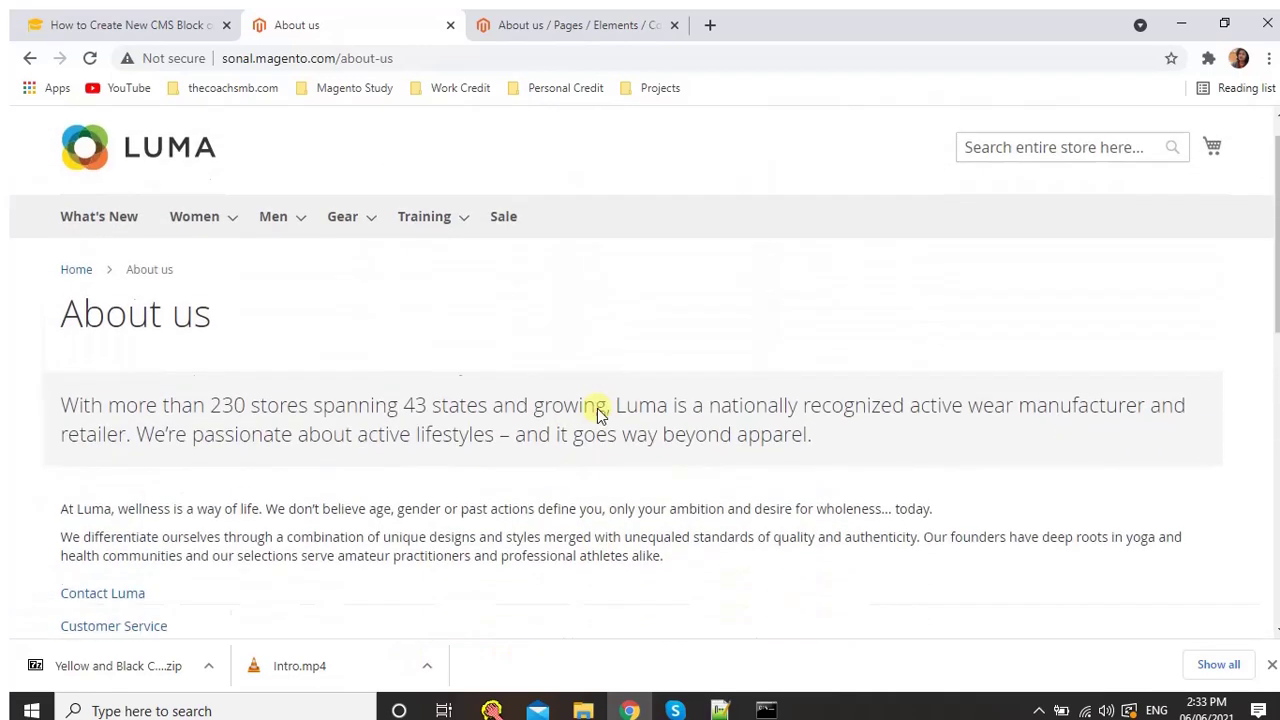
{"action": "scroll", "coordinate": [597, 408], "scroll_direction": "down", "scroll_amount": 6}
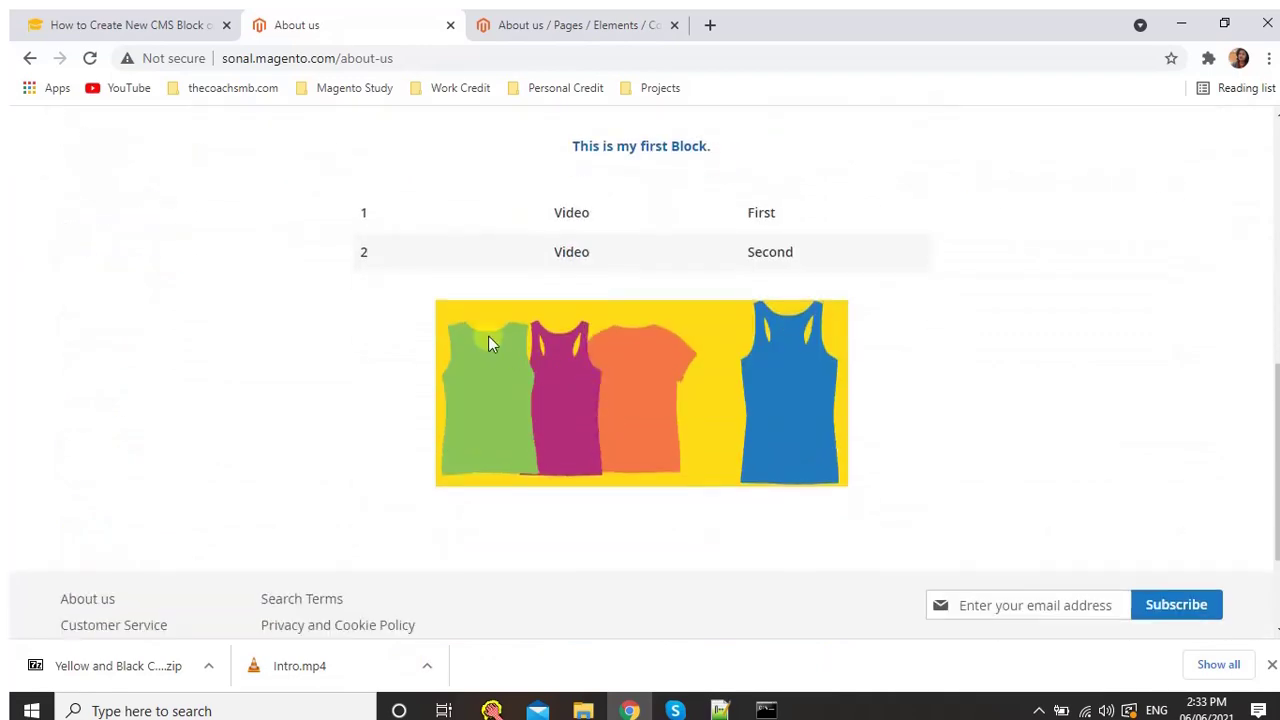
Review the tutorial article's Step 2 list of display areas and its section on calling the block using layout XML
{"action": "left_click", "coordinate": [92, 22]}
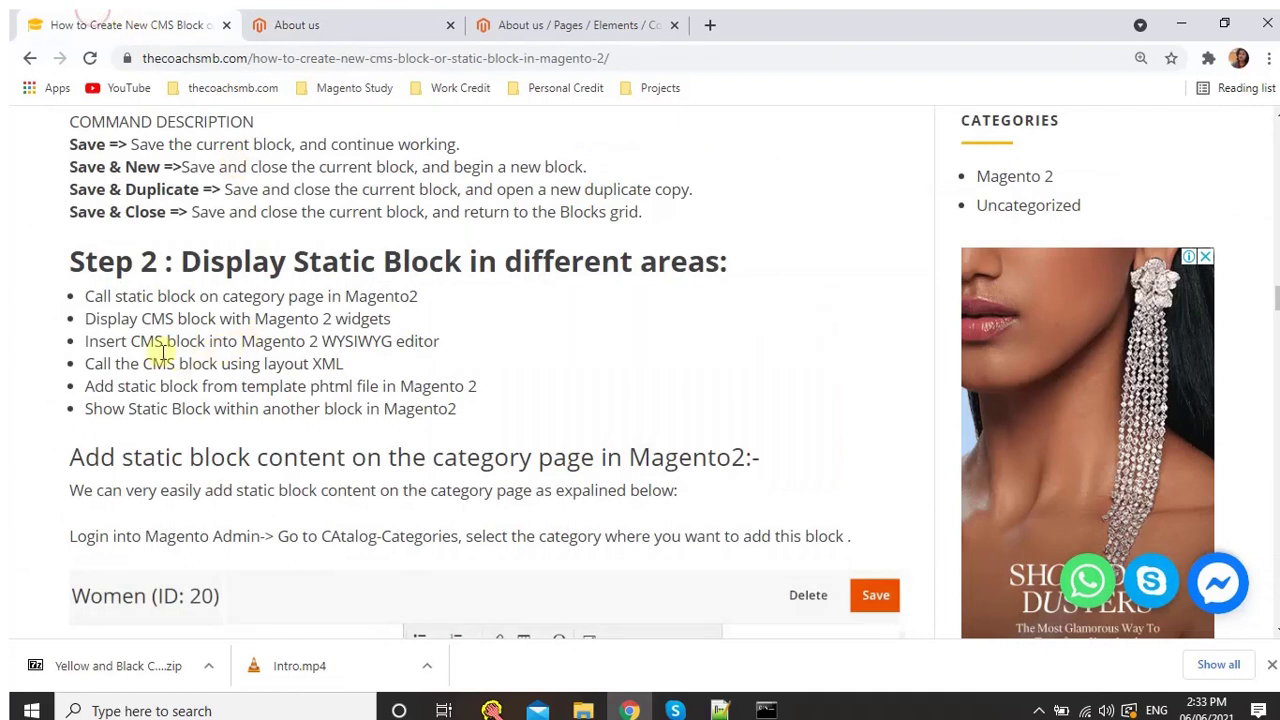
{"action": "left_click_drag", "start_coordinate": [224, 293], "coordinate": [268, 319]}
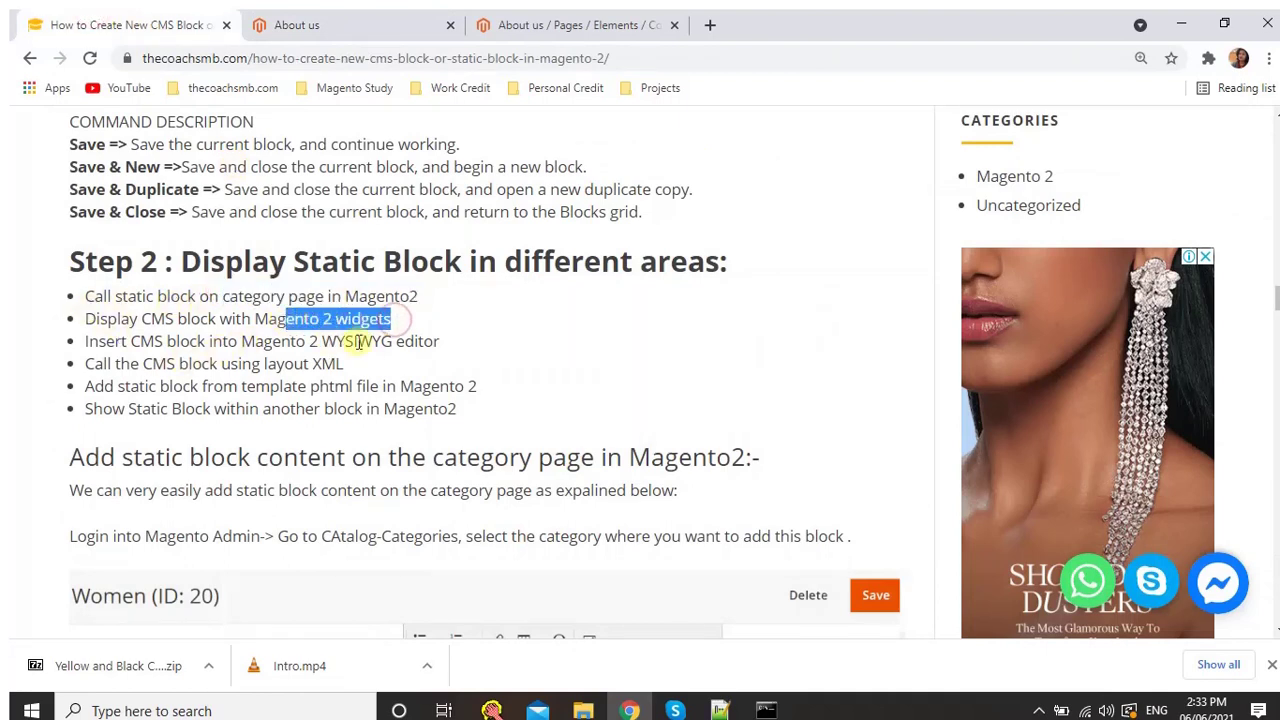
{"action": "left_click_drag", "start_coordinate": [440, 341], "coordinate": [73, 308]}
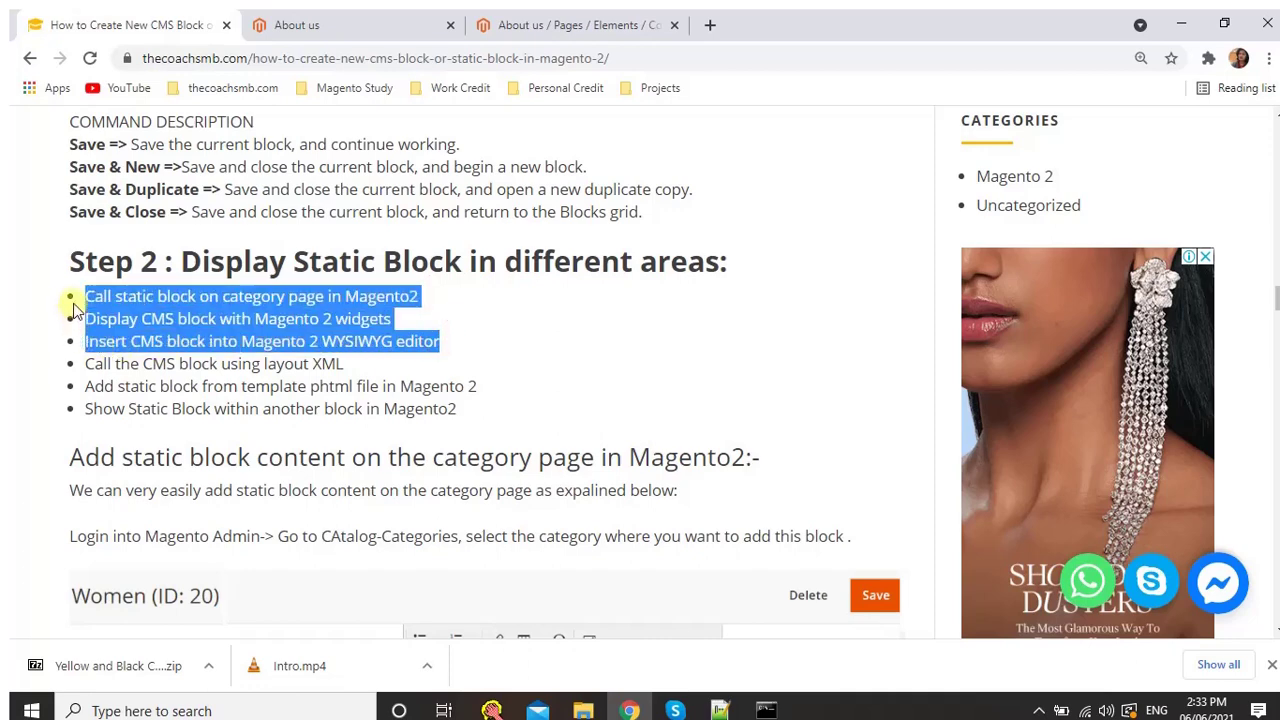
{"action": "left_click", "coordinate": [451, 345]}
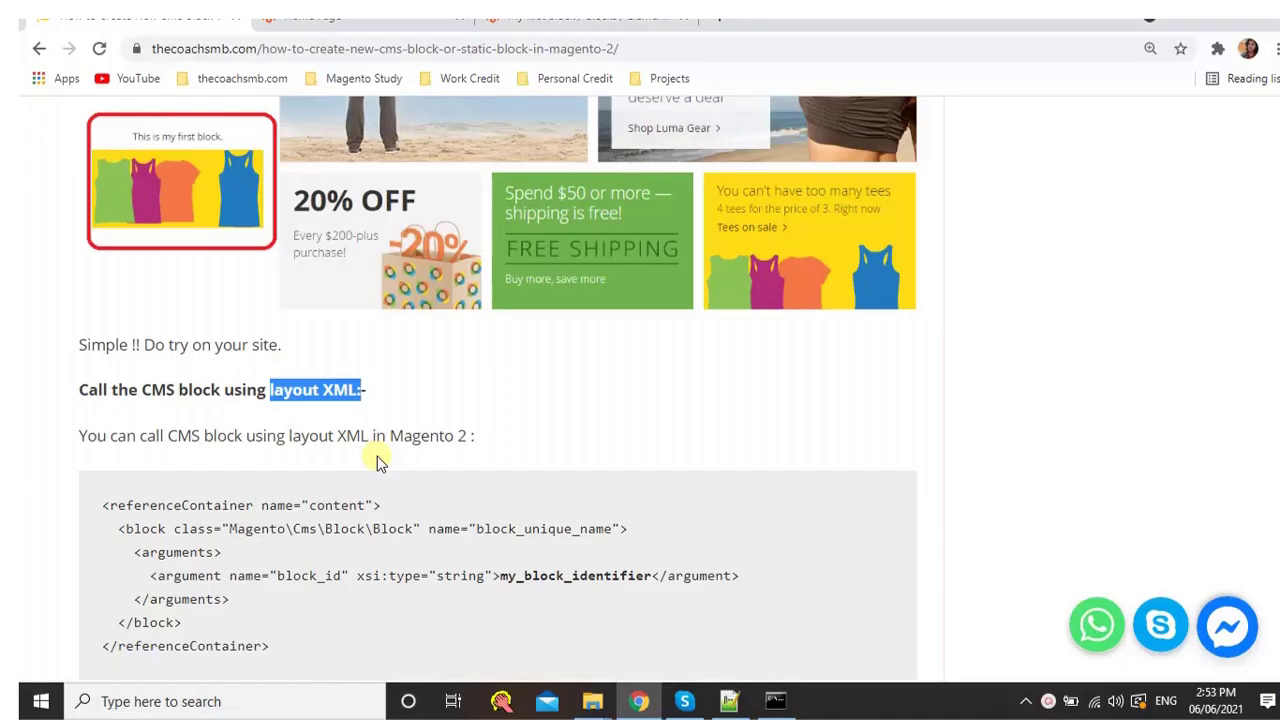
{"action": "left_click", "coordinate": [375, 457]}
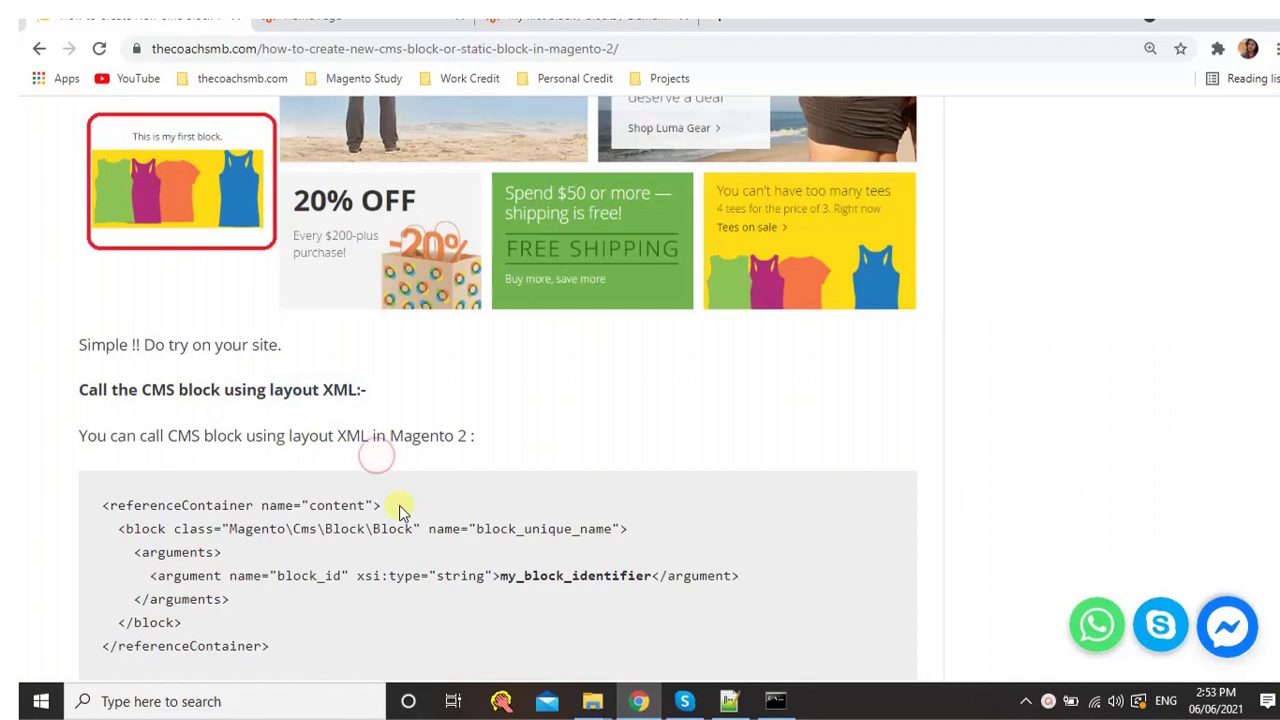
Look over the storefront's home page, from the yoga banner to the promotions below it
{"action": "left_click", "coordinate": [360, 17]}
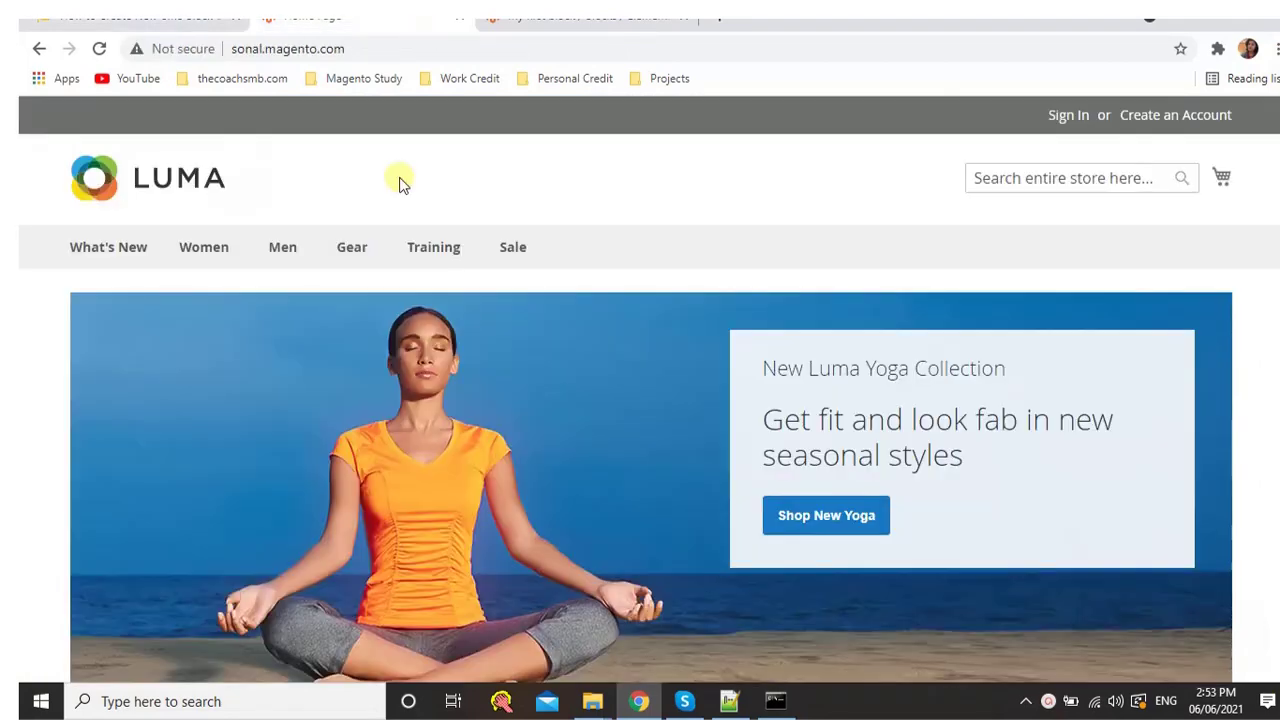
{"action": "mouse_move", "coordinate": [455, 302]}
{"action": "scroll", "coordinate": [334, 506], "scroll_direction": "down", "scroll_amount": 5}
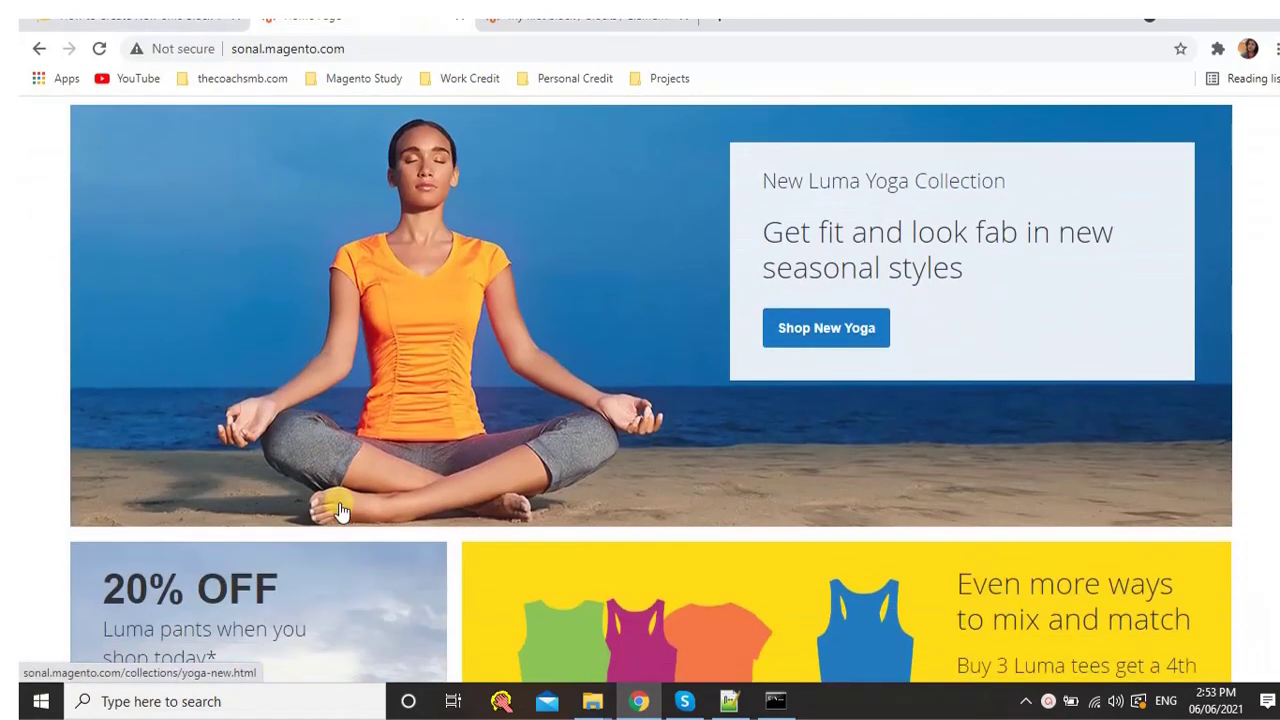
{"action": "scroll", "coordinate": [363, 526], "scroll_direction": "down", "scroll_amount": 5}
{"action": "scroll", "coordinate": [403, 503], "scroll_direction": "up", "scroll_amount": 8}
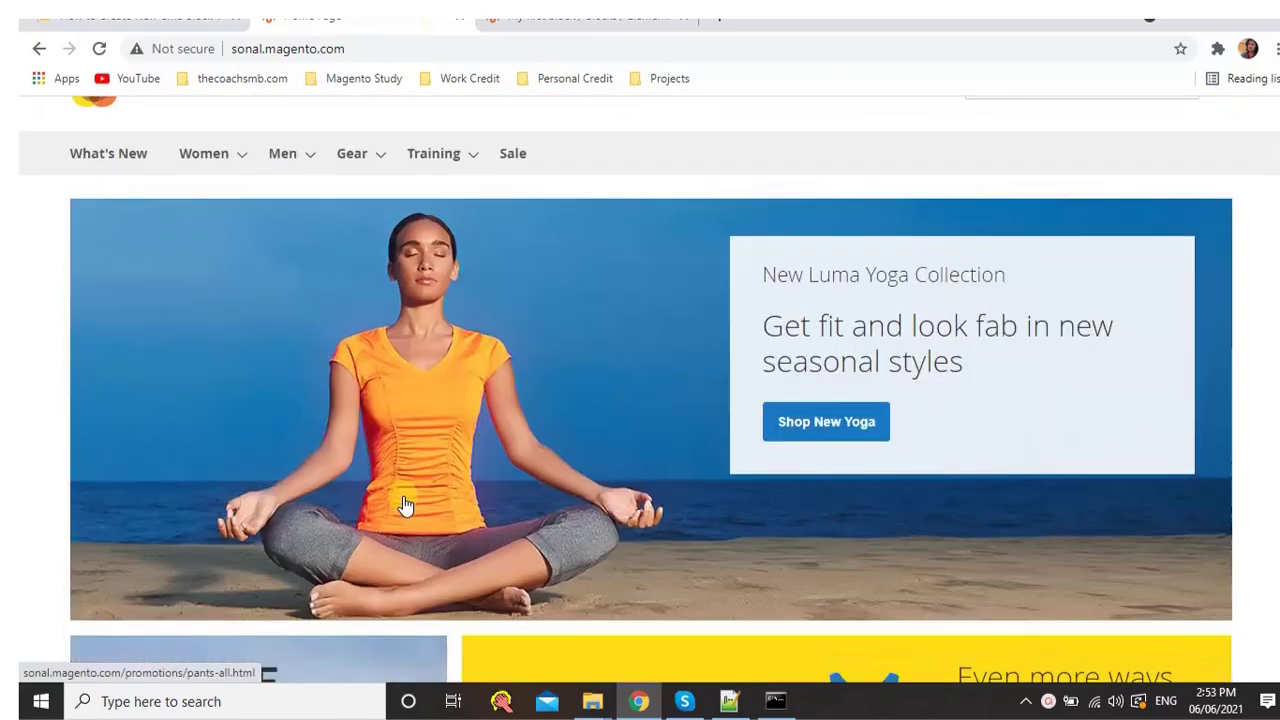
Open the My Module page from the storefront home page's footer links
{"action": "scroll", "coordinate": [405, 505], "scroll_direction": "down", "scroll_amount": 15}
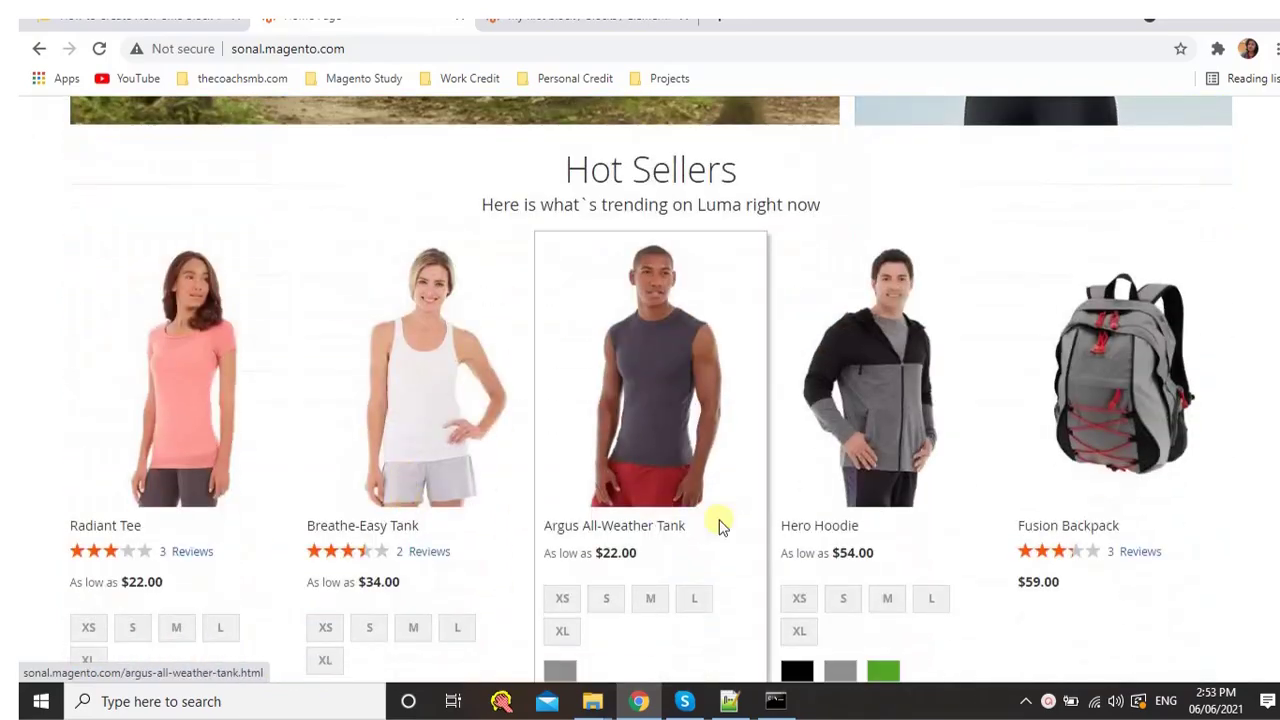
{"action": "scroll", "coordinate": [720, 524], "scroll_direction": "down", "scroll_amount": 7}
{"action": "scroll", "coordinate": [720, 524], "scroll_direction": "down", "scroll_amount": 1}
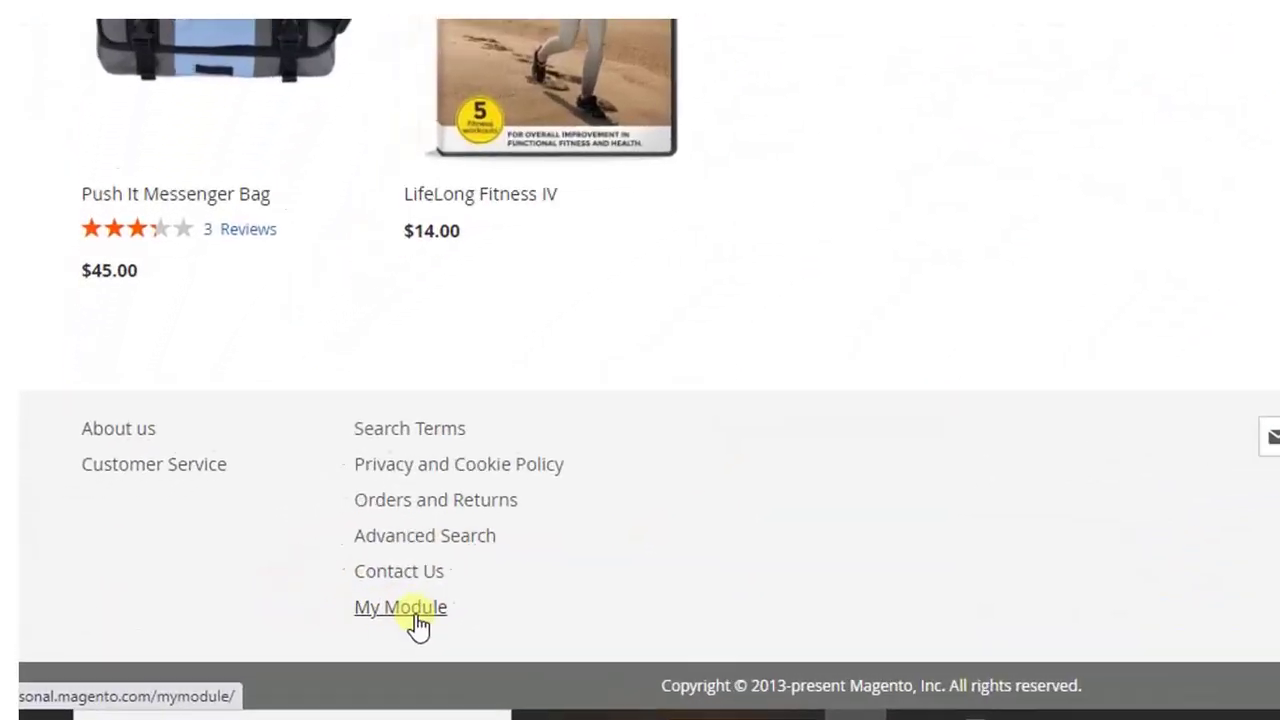
{"action": "left_click", "coordinate": [568, 612]}
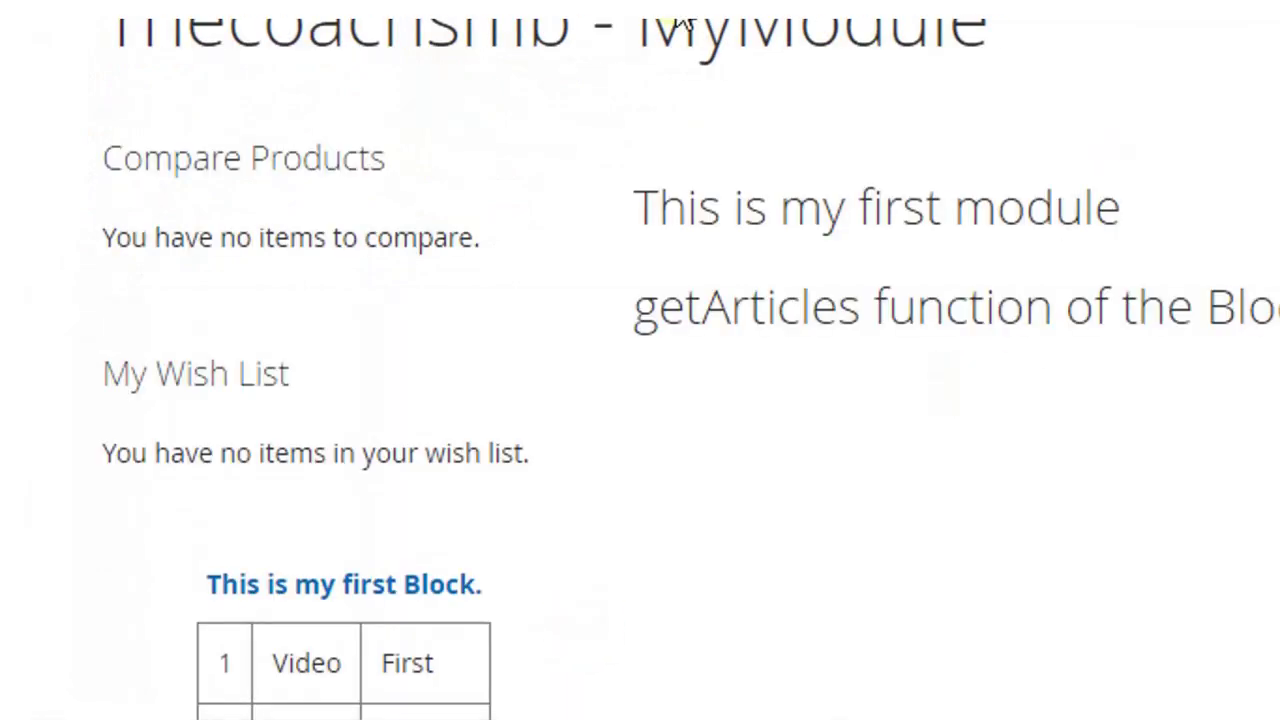
Examine the My Module page's content text, the block under My Wish List and the mymodule part of its URL
{"action": "left_click_drag", "start_coordinate": [630, 200], "coordinate": [352, 396]}
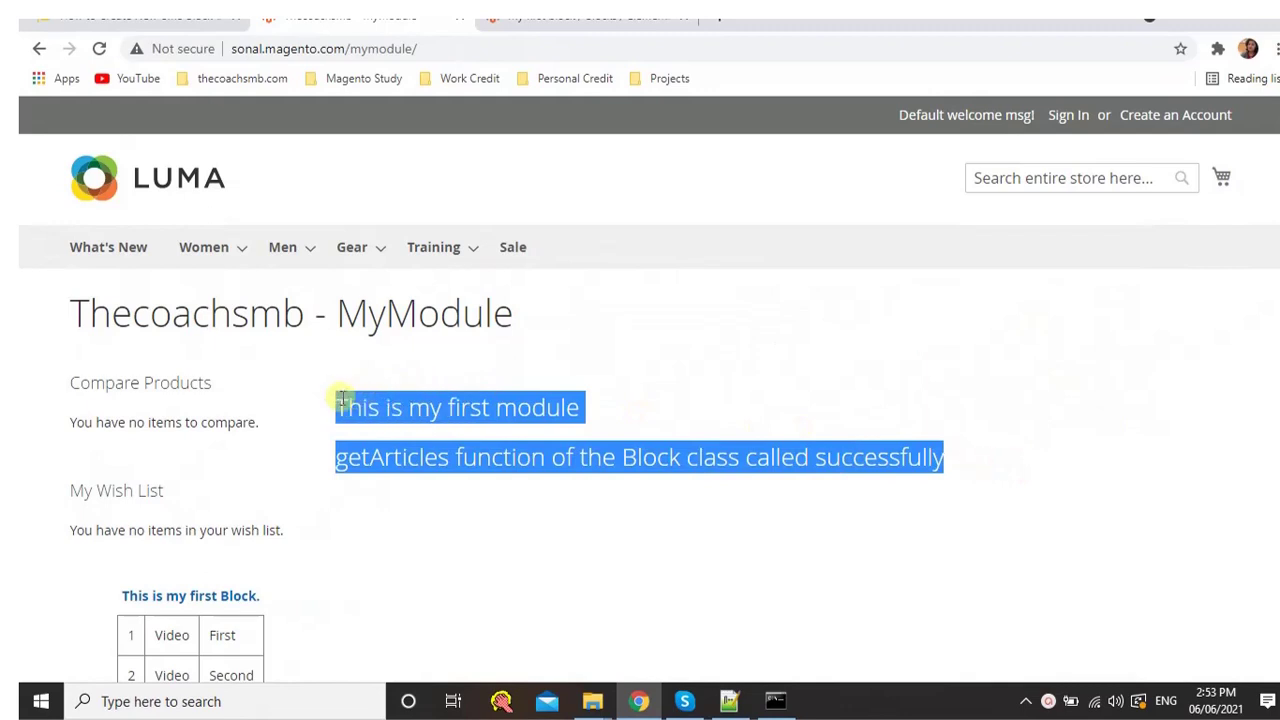
{"action": "left_click", "coordinate": [607, 412]}
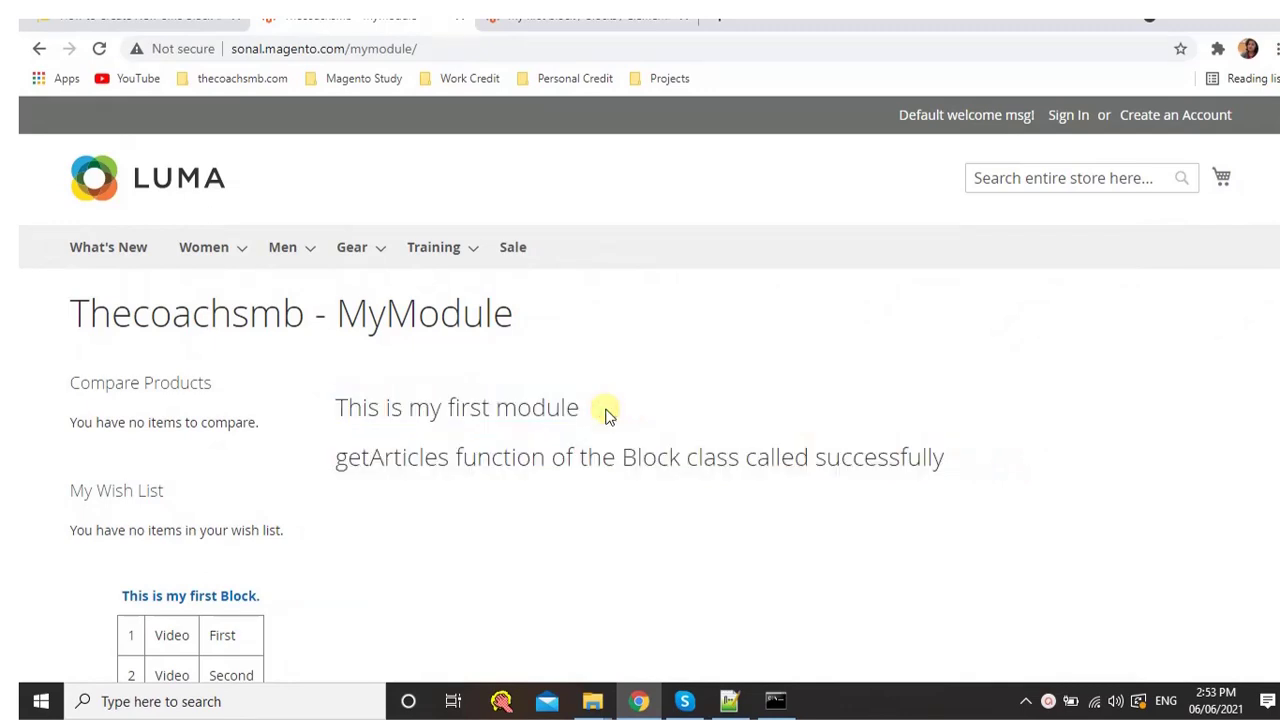
{"action": "scroll", "coordinate": [617, 489], "scroll_direction": "down", "scroll_amount": 3}
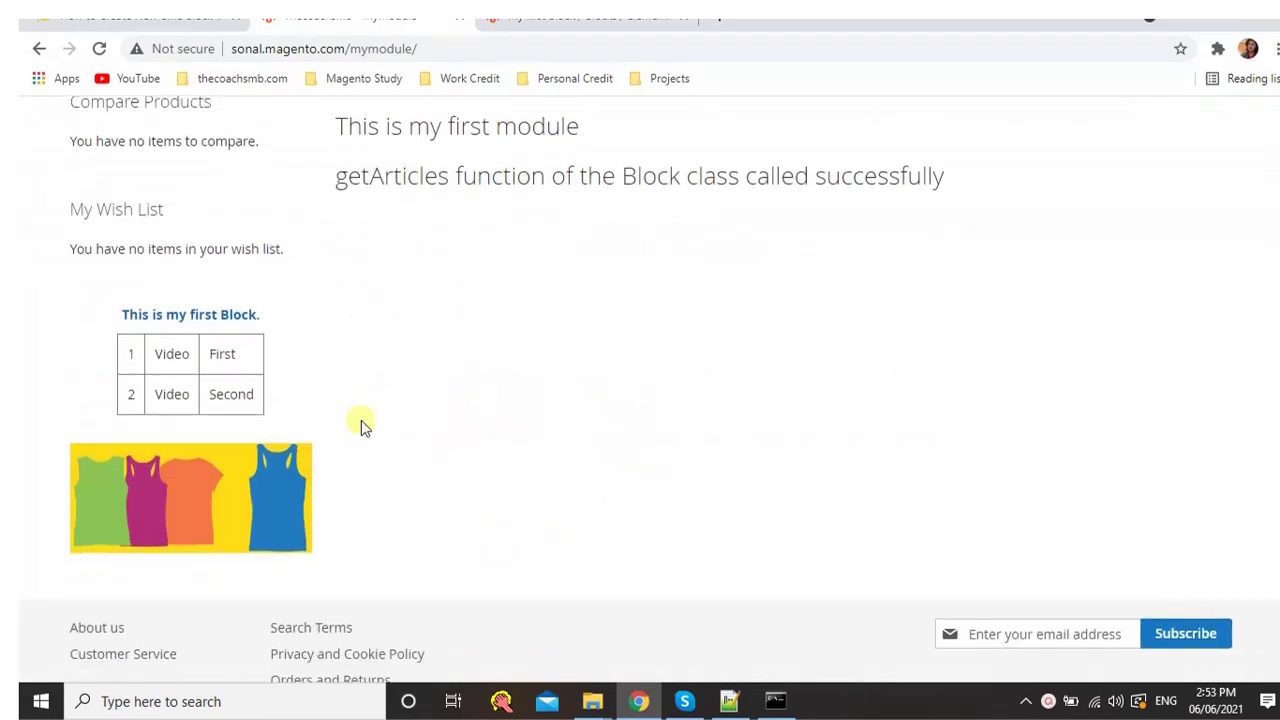
{"action": "scroll", "coordinate": [686, 462], "scroll_direction": "up", "scroll_amount": 2}
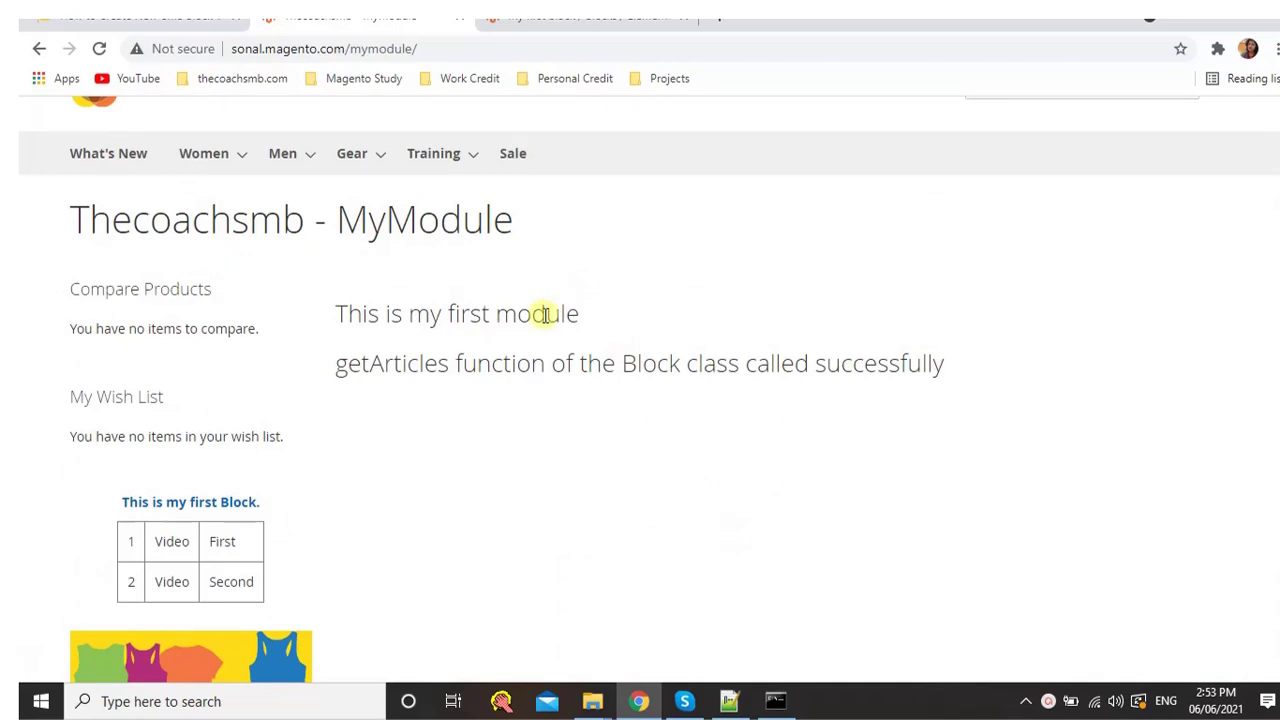
{"action": "double_click", "coordinate": [375, 48]}
{"action": "left_click", "coordinate": [436, 47]}
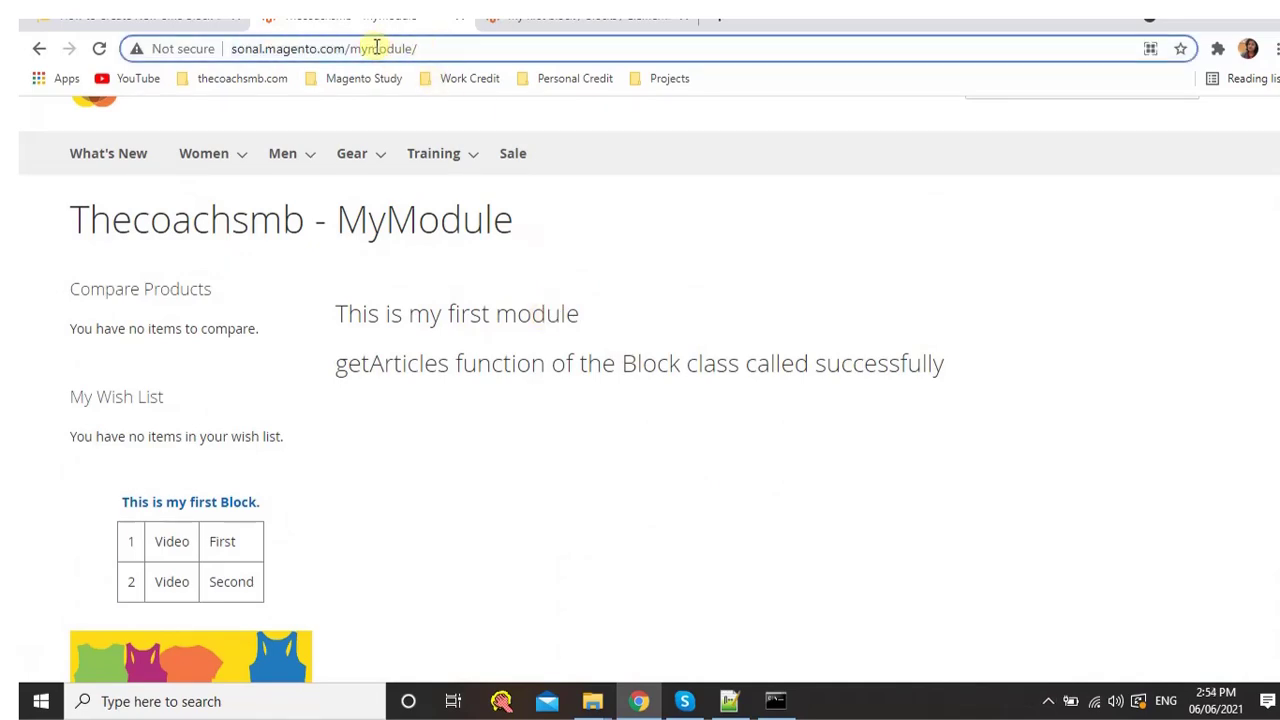
Switch to File Explorer and browse to magento2\app\code\Thecoachsmb\Mymodule
{"action": "left_click", "coordinate": [588, 704]}
{"action": "left_click", "coordinate": [358, 600]}
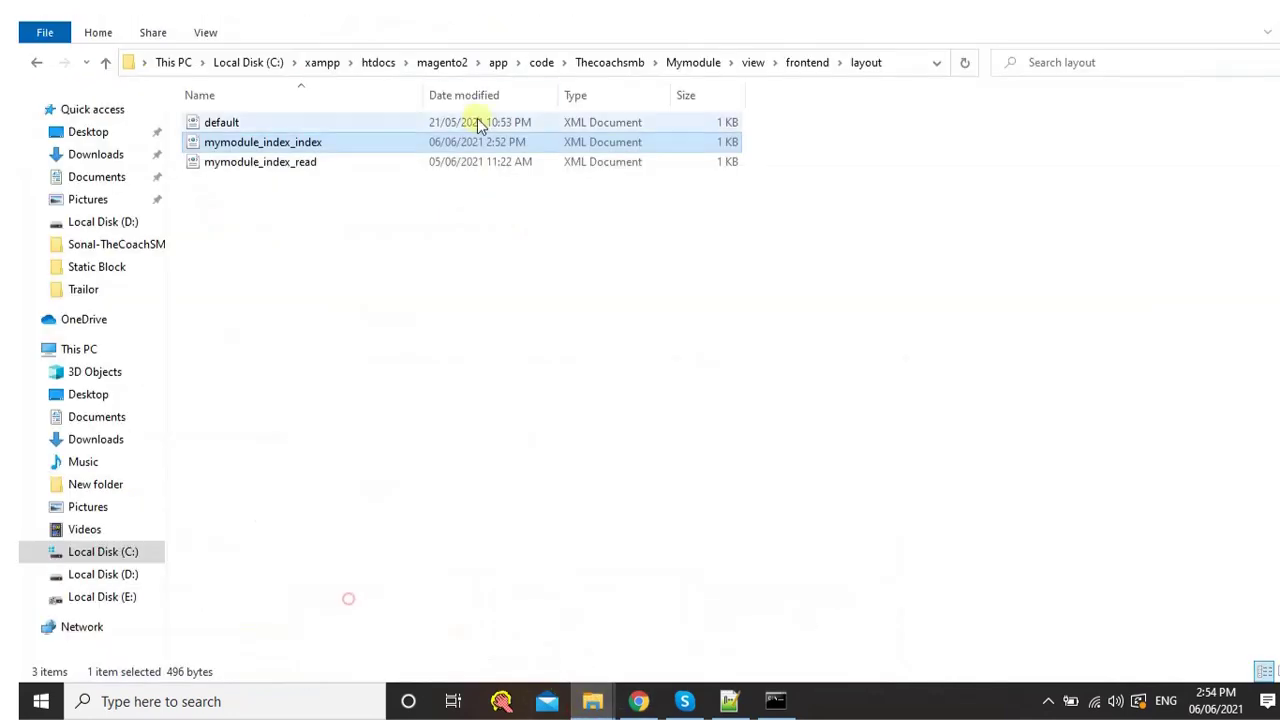
{"action": "left_click", "coordinate": [452, 66]}
{"action": "double_click", "coordinate": [230, 122]}
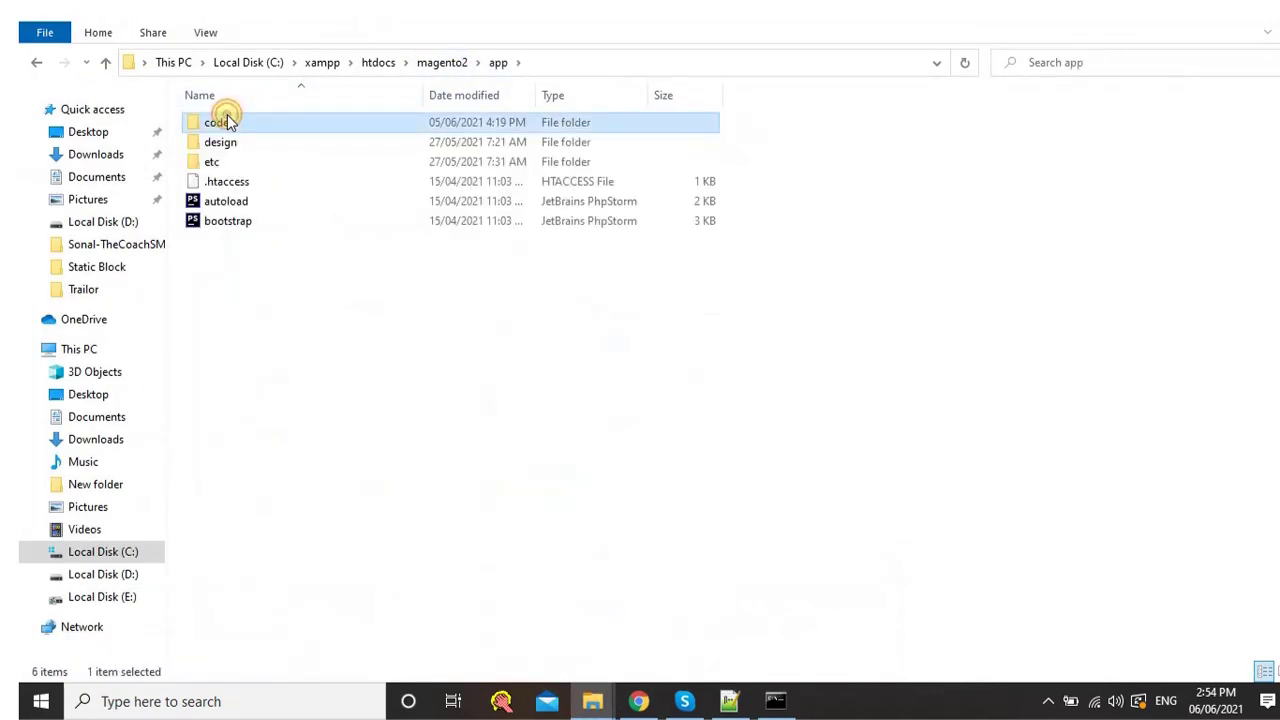
{"action": "double_click", "coordinate": [226, 122]}
{"action": "double_click", "coordinate": [228, 122]}
{"action": "double_click", "coordinate": [226, 122]}
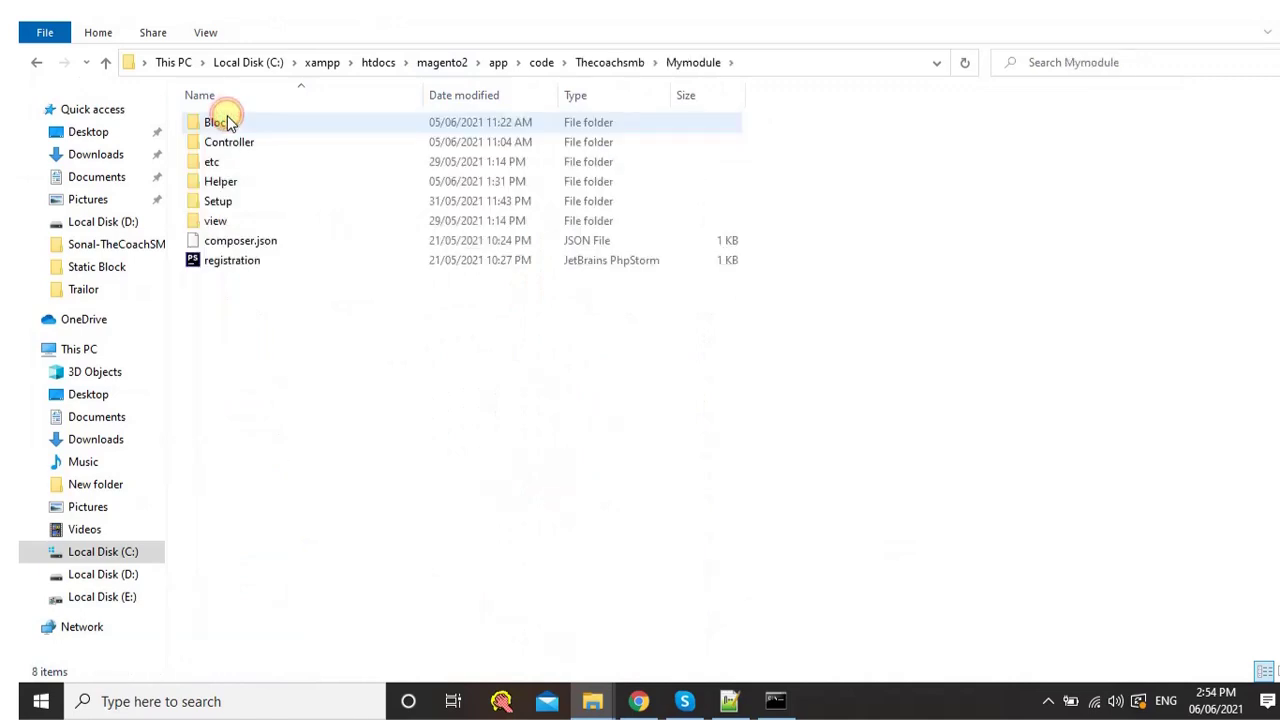
Open mymodule_index_index from the module's view\frontend\layout folder in the text editor
{"action": "double_click", "coordinate": [215, 221]}
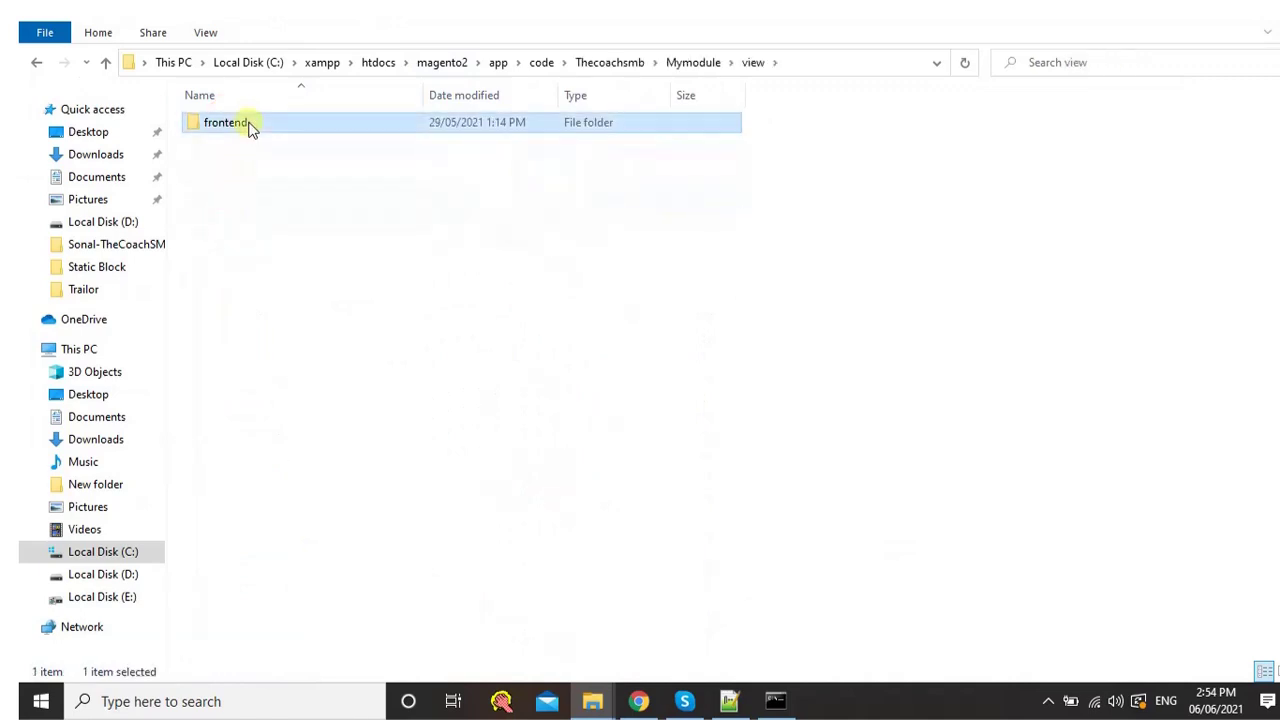
{"action": "double_click", "coordinate": [246, 122]}
{"action": "left_click", "coordinate": [248, 122]}
{"action": "double_click", "coordinate": [248, 123]}
{"action": "left_click", "coordinate": [228, 142]}
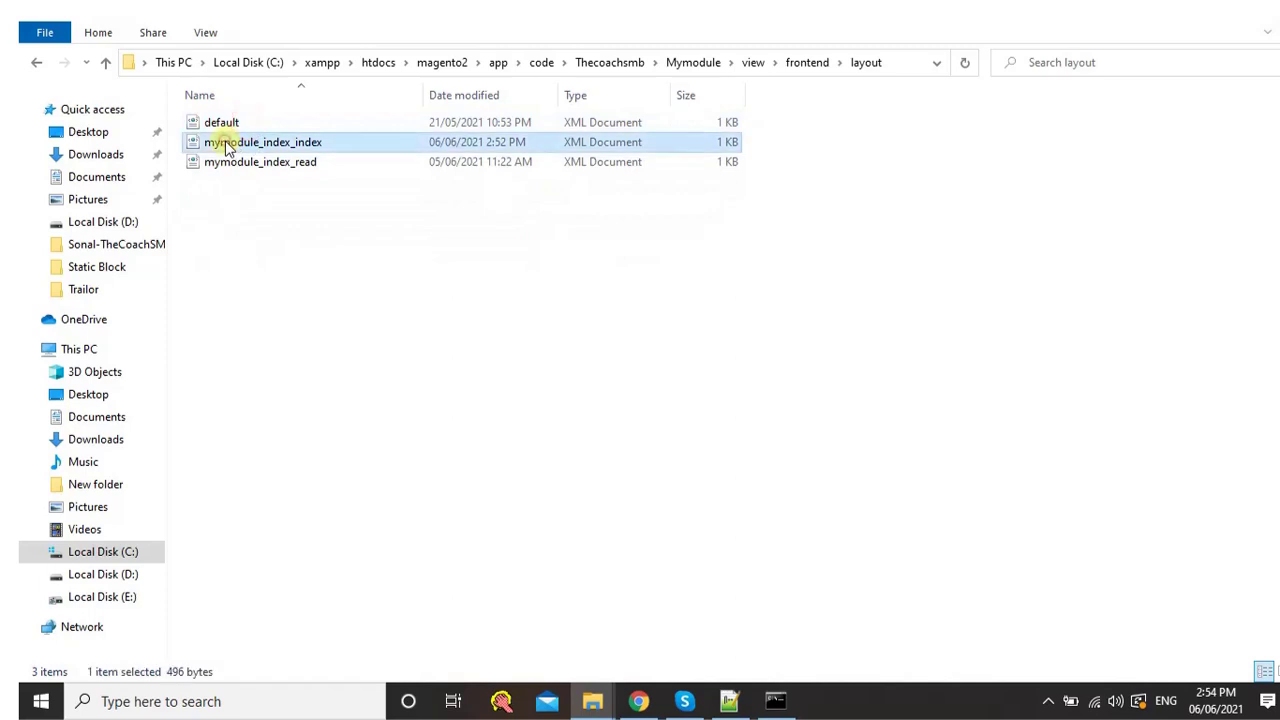
{"action": "right_click", "coordinate": [226, 144]}
{"action": "left_click", "coordinate": [302, 279]}
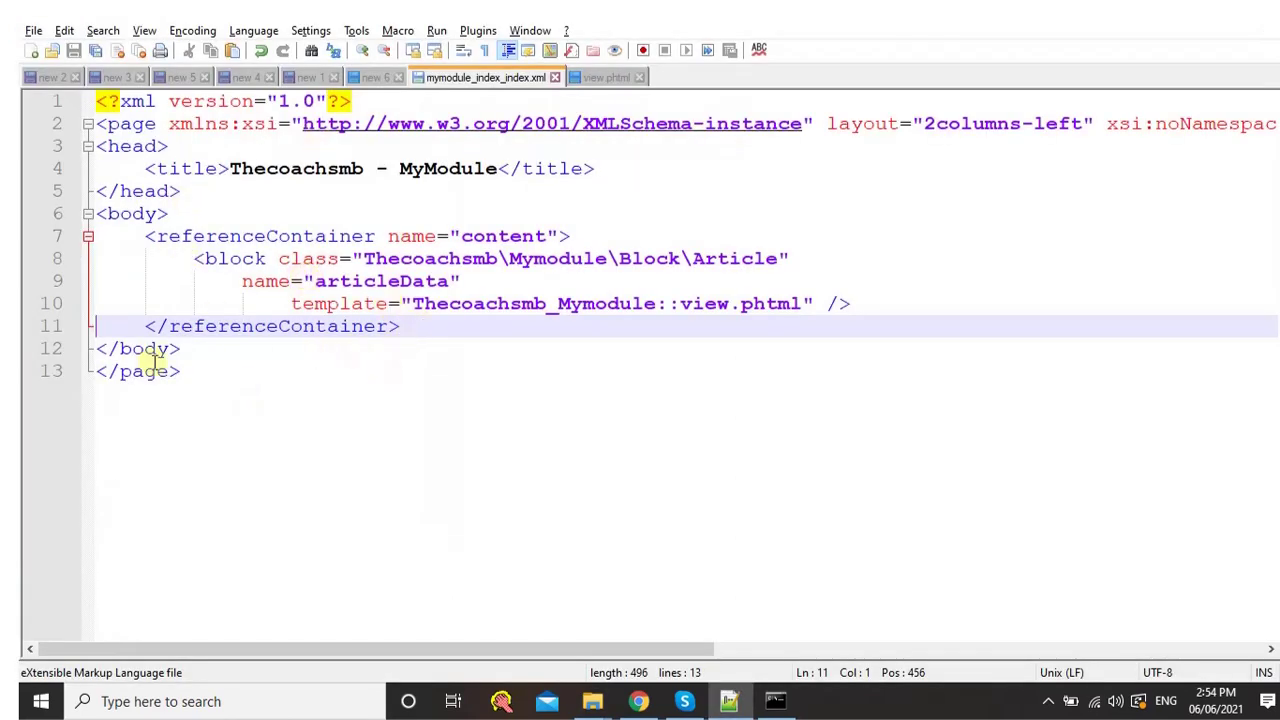
Copy the Magento\Cms\Block\Block element, including its arguments, from the tutorial article's layout XML snippet in the browser
{"action": "left_click", "coordinate": [638, 701]}
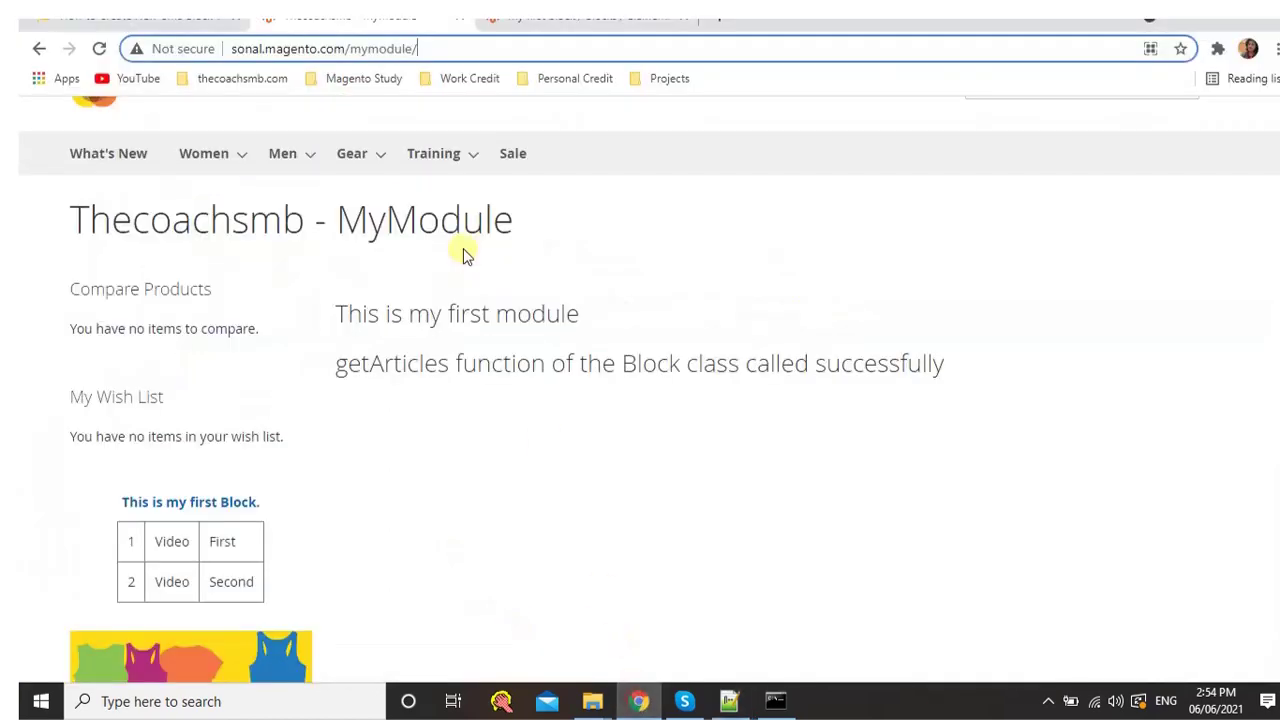
{"action": "left_click", "coordinate": [150, 18]}
{"action": "scroll", "coordinate": [337, 423], "scroll_direction": "down", "scroll_amount": 1}
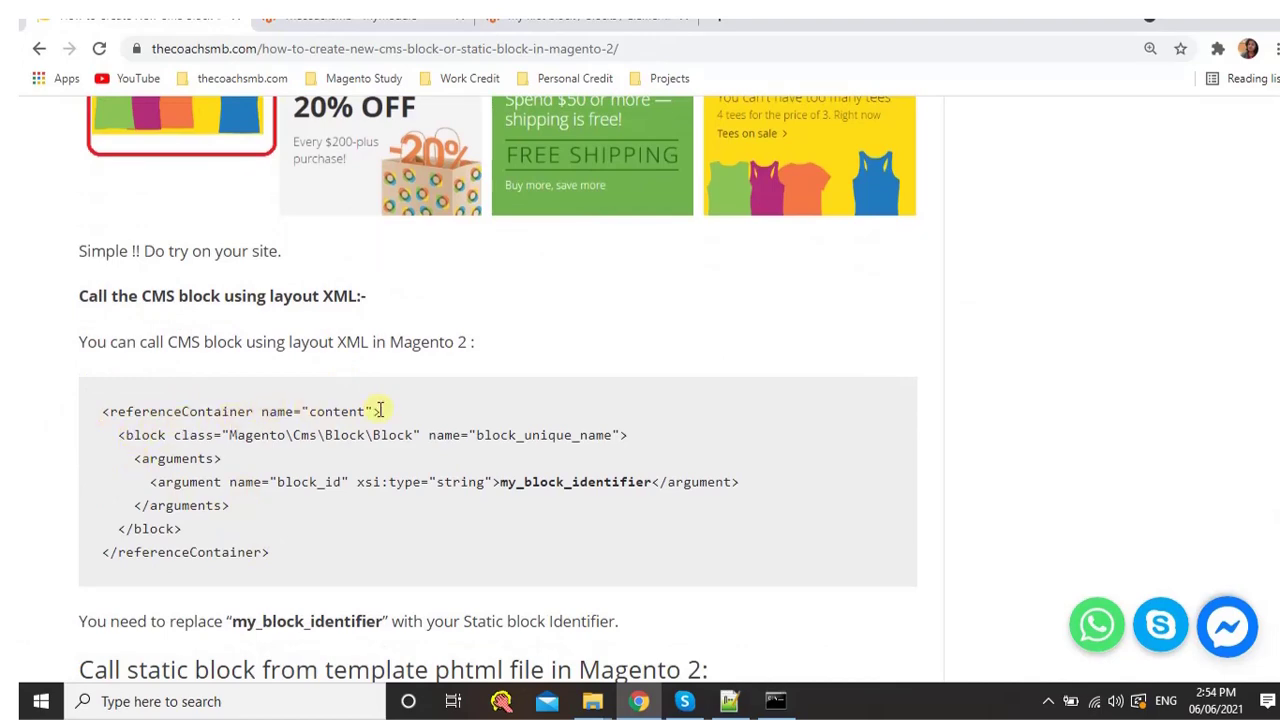
{"action": "key", "text": "alt+Tab"}
{"action": "left_click_drag", "start_coordinate": [146, 236], "coordinate": [596, 234]}
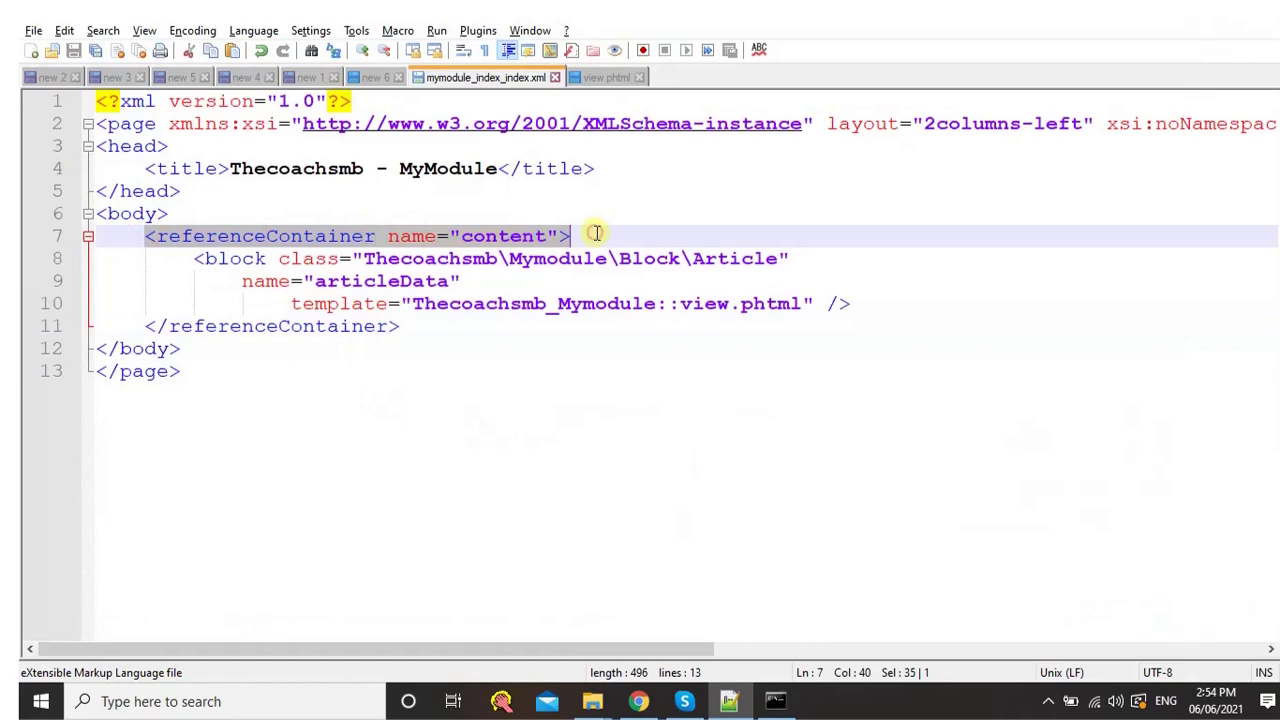
{"action": "key", "text": "alt+Tab"}
{"action": "left_click_drag", "start_coordinate": [119, 440], "coordinate": [190, 535]}
{"action": "key", "text": "ctrl+c"}
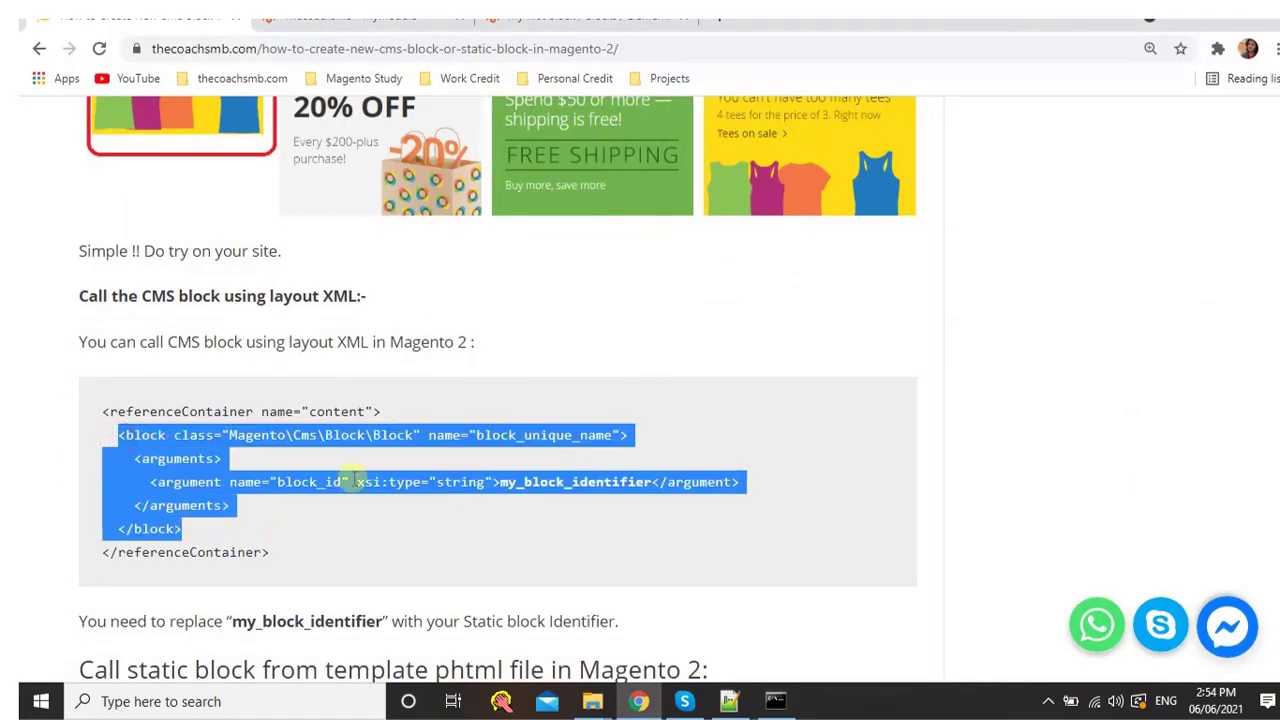
Paste the copied block element into mymodule_index_index.xml below the articleData block, inside the content referenceContainer
{"action": "key", "text": "alt+Tab"}
{"action": "key", "text": "alt+Tab"}
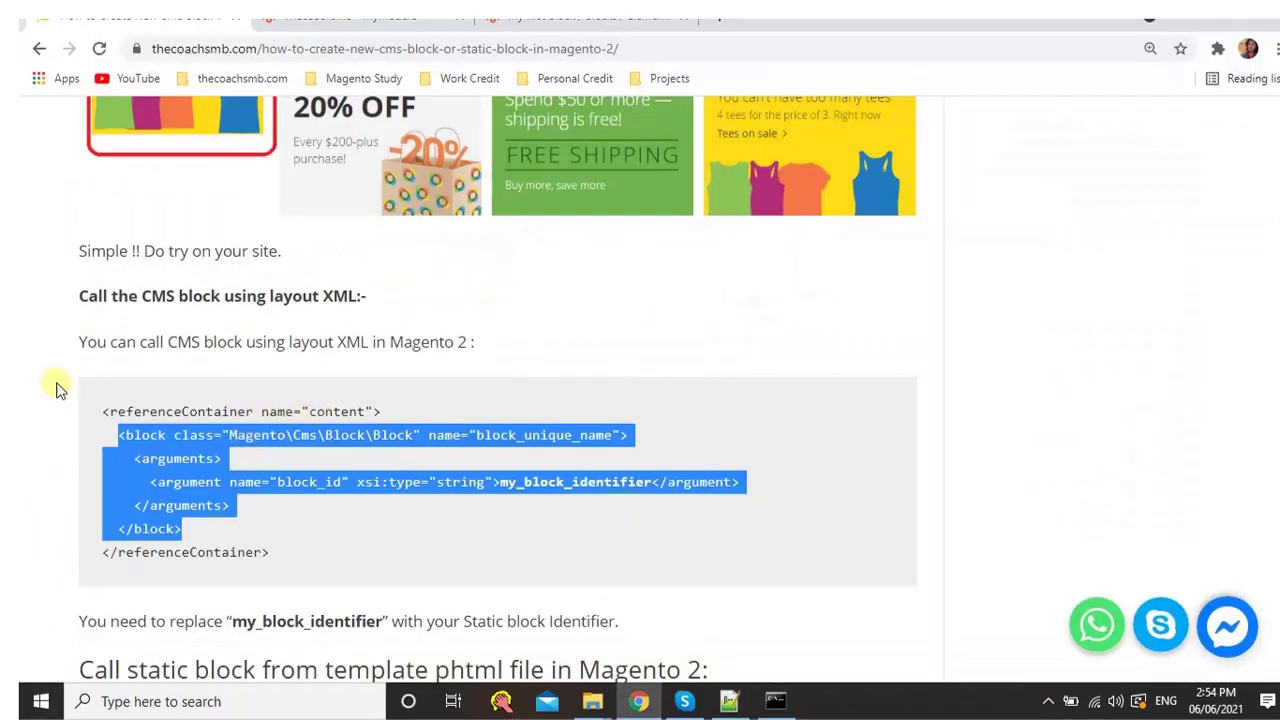
{"action": "key", "text": "alt+Tab"}
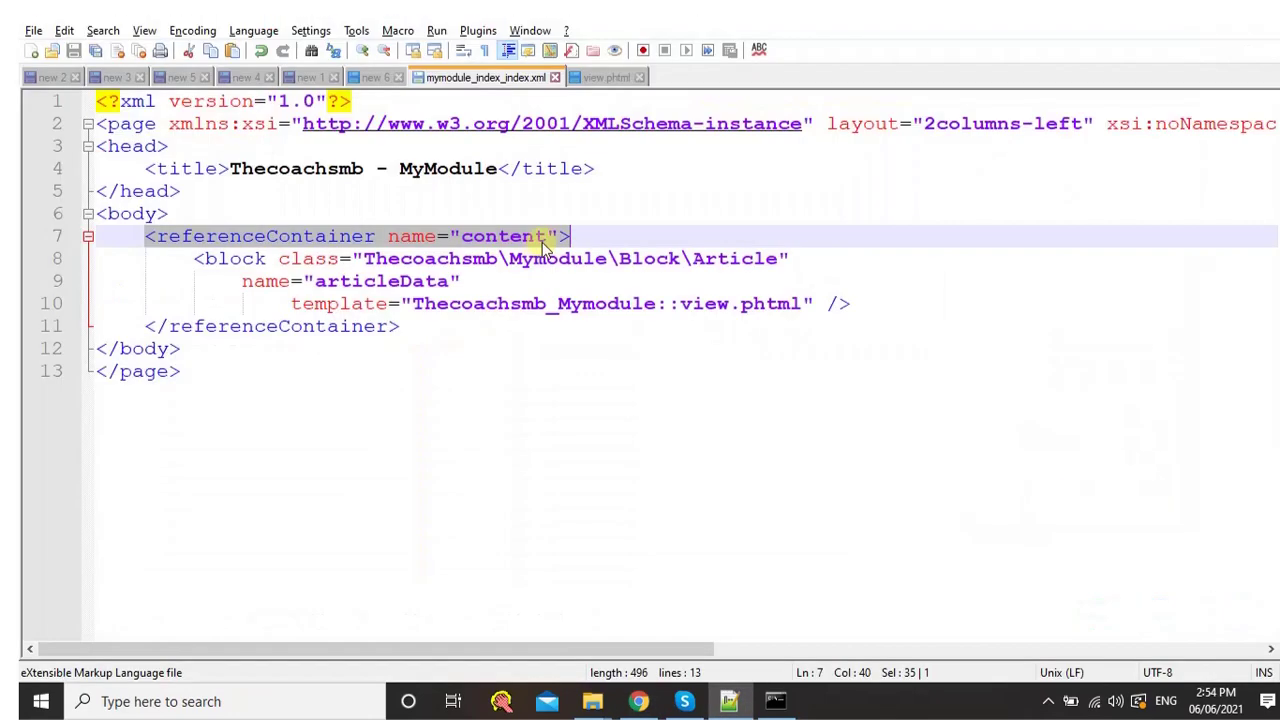
{"action": "key", "text": "alt+Tab"}
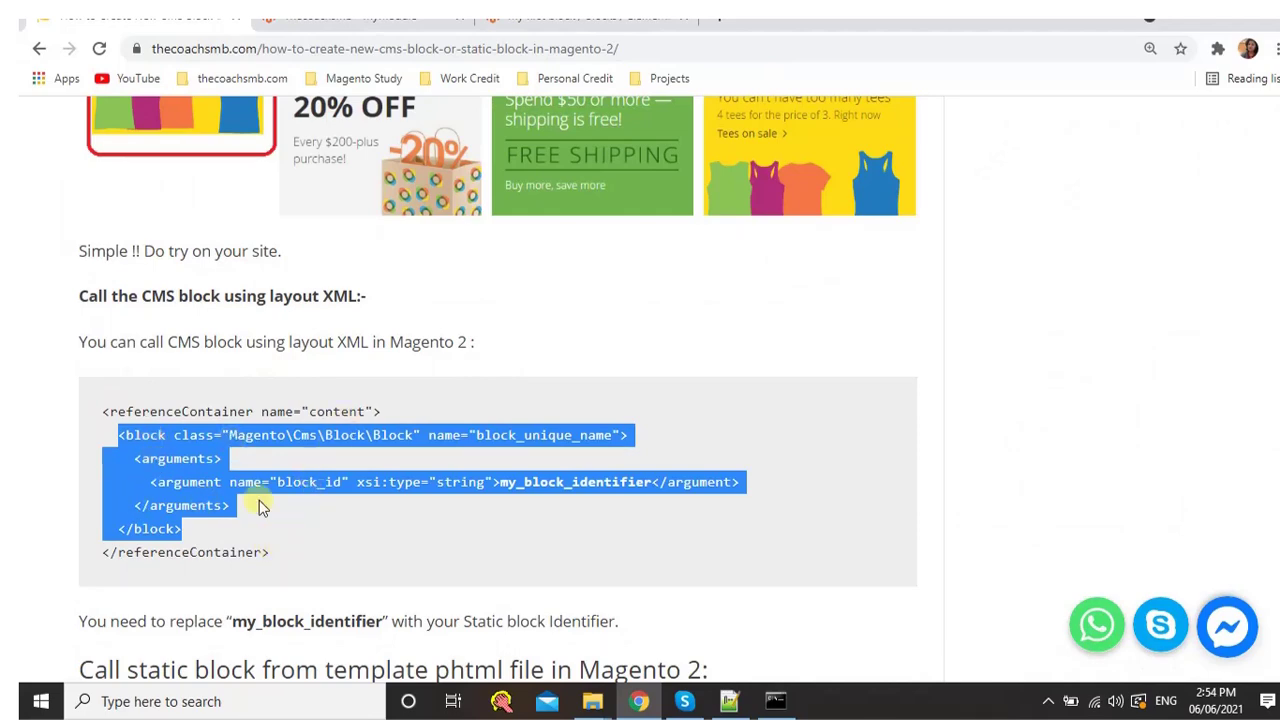
{"action": "key", "text": "alt+Tab"}
{"action": "left_click", "coordinate": [365, 325]}
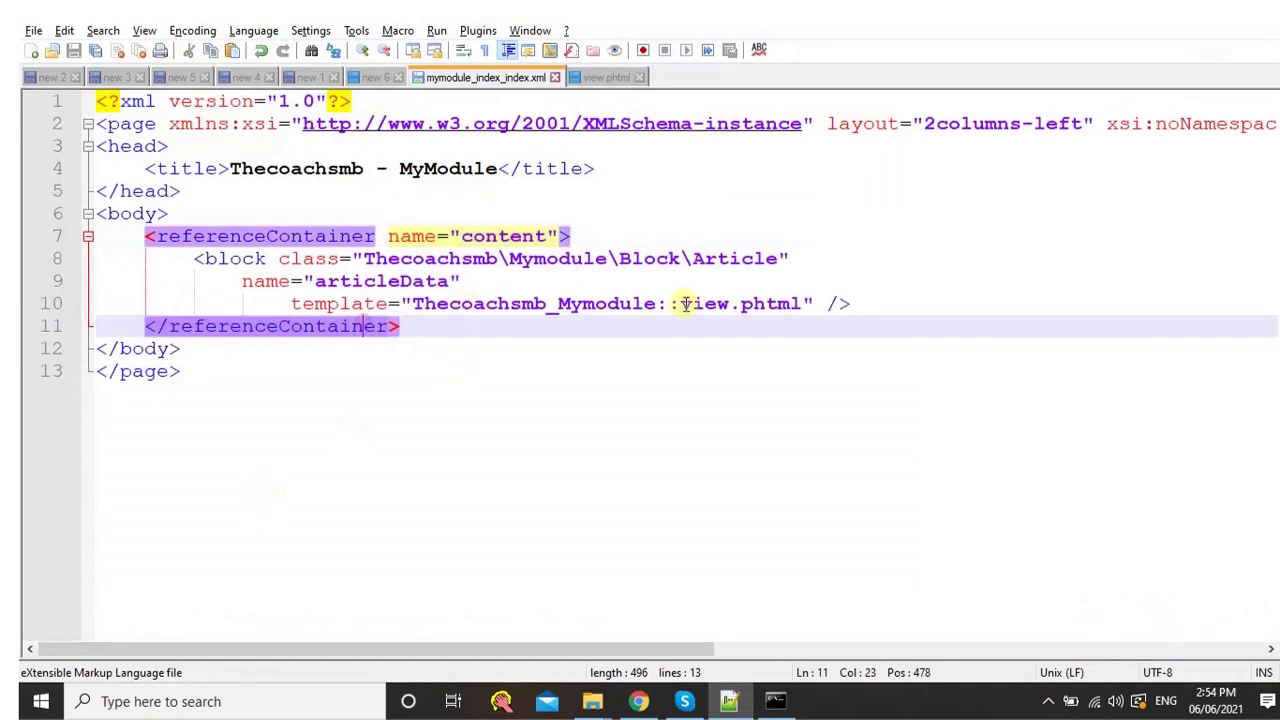
{"action": "left_click", "coordinate": [850, 302]}
{"action": "key", "text": "Return"}
{"action": "key", "text": "Return"}
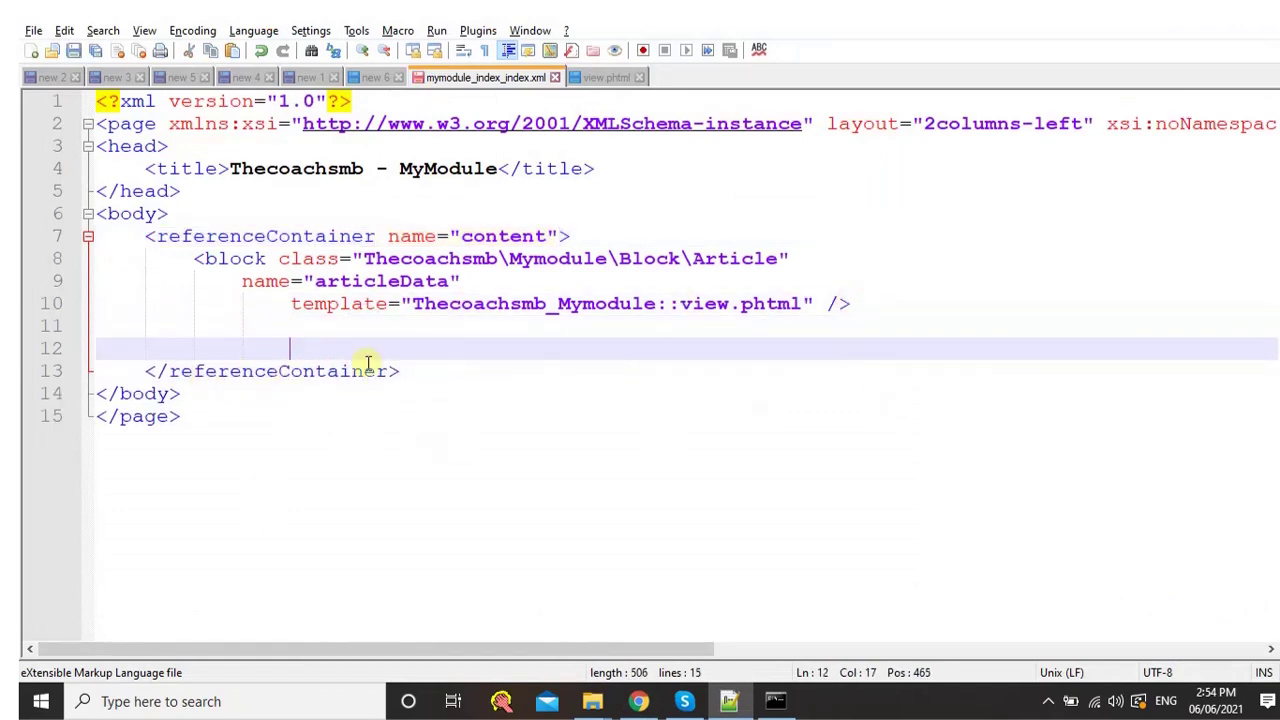
{"action": "key", "text": "ctrl+v"}
Align the pasted block's opening tag with the articleData block and indent its arguments and closing tag two levels
{"action": "left_click", "coordinate": [288, 348]}
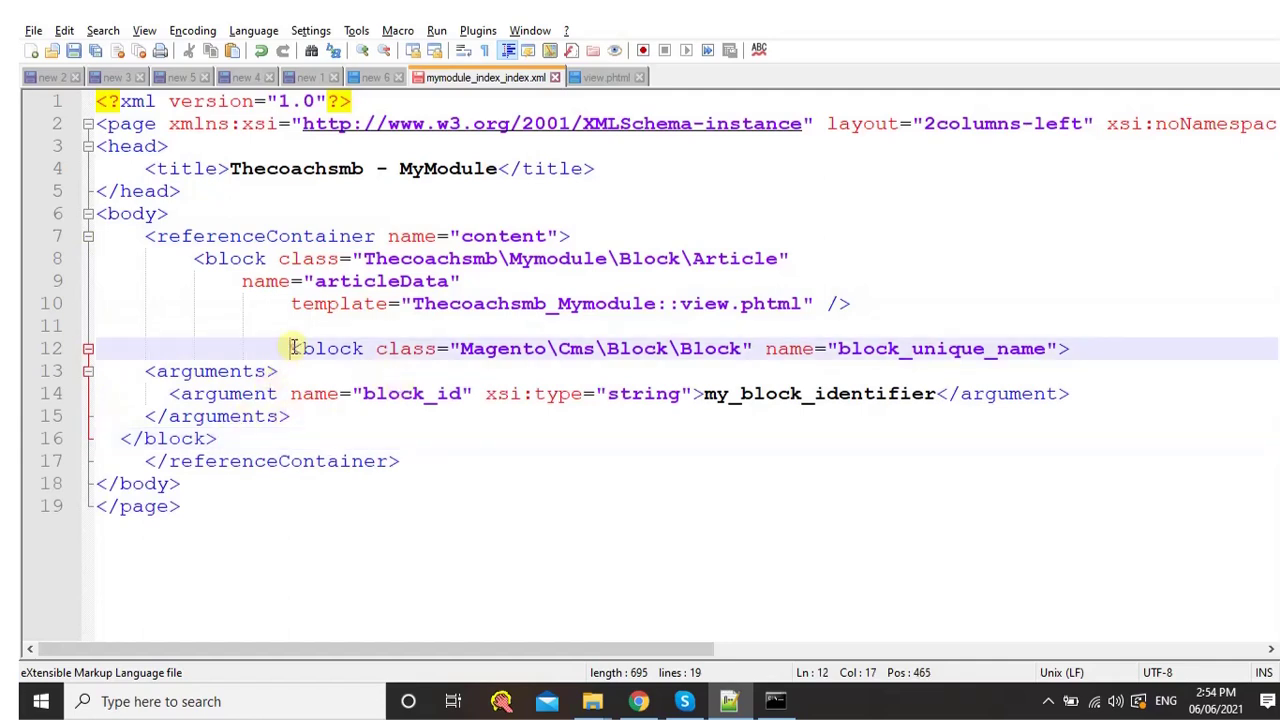
{"action": "key", "text": "BackSpace"}
{"action": "key", "text": "BackSpace"}
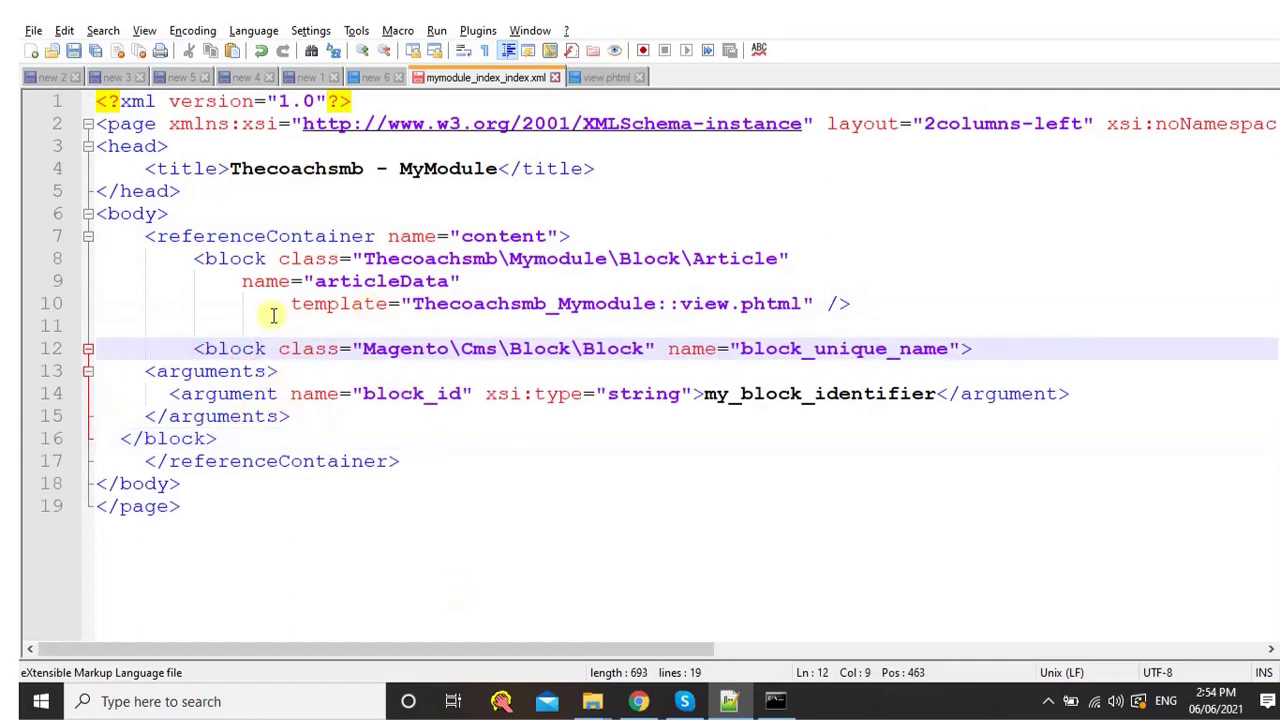
{"action": "left_click", "coordinate": [243, 440]}
{"action": "key", "text": "shift+Up"}
{"action": "key", "text": "shift+Up"}
{"action": "key", "text": "shift+Up"}
{"action": "key", "text": "shift+Home"}
{"action": "key", "text": "Tab"}
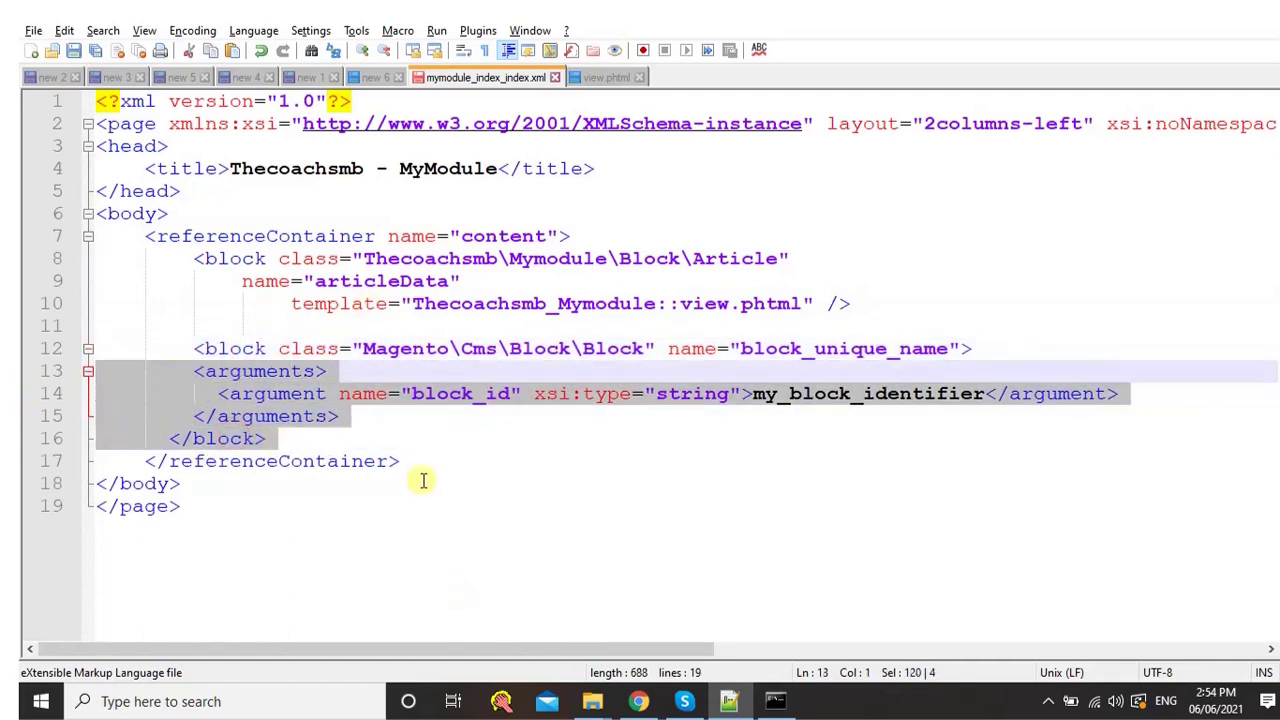
{"action": "key", "text": "Tab"}
{"action": "left_click", "coordinate": [432, 446]}
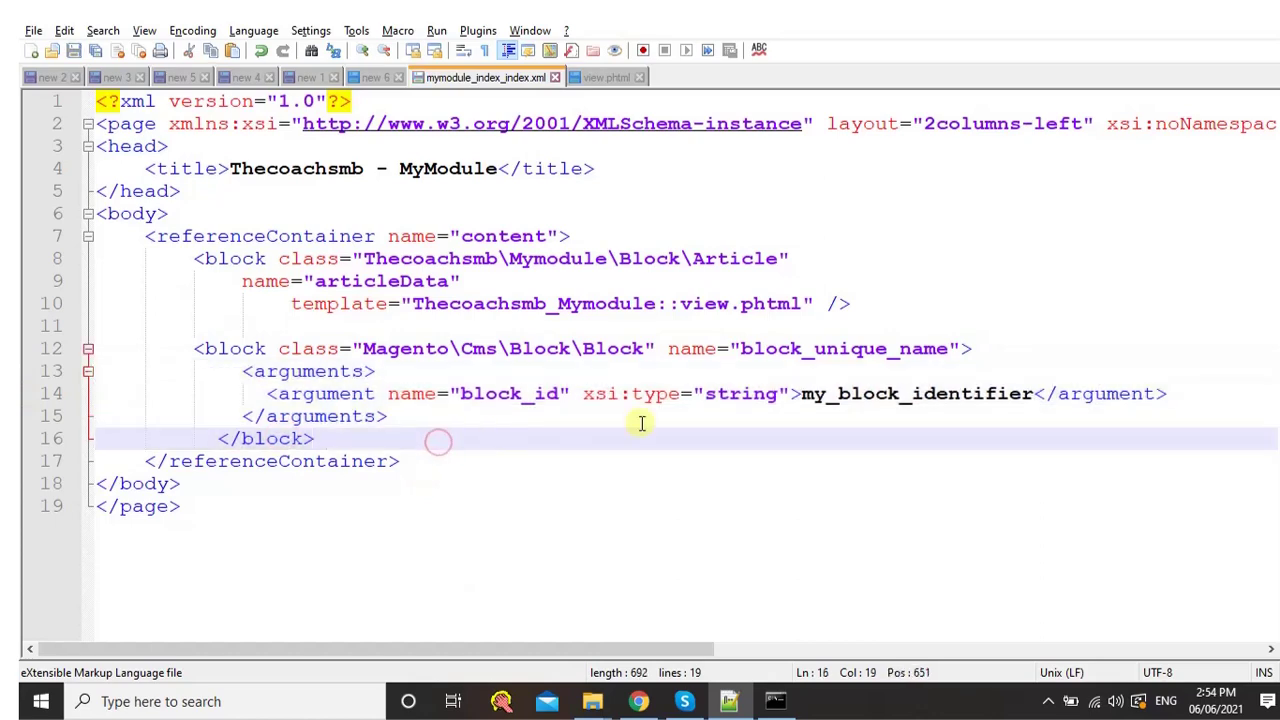
Copy the identifier my_new_first_block from the My first block edit page in the browser
{"action": "left_click", "coordinate": [640, 701]}
{"action": "left_click", "coordinate": [535, 22]}
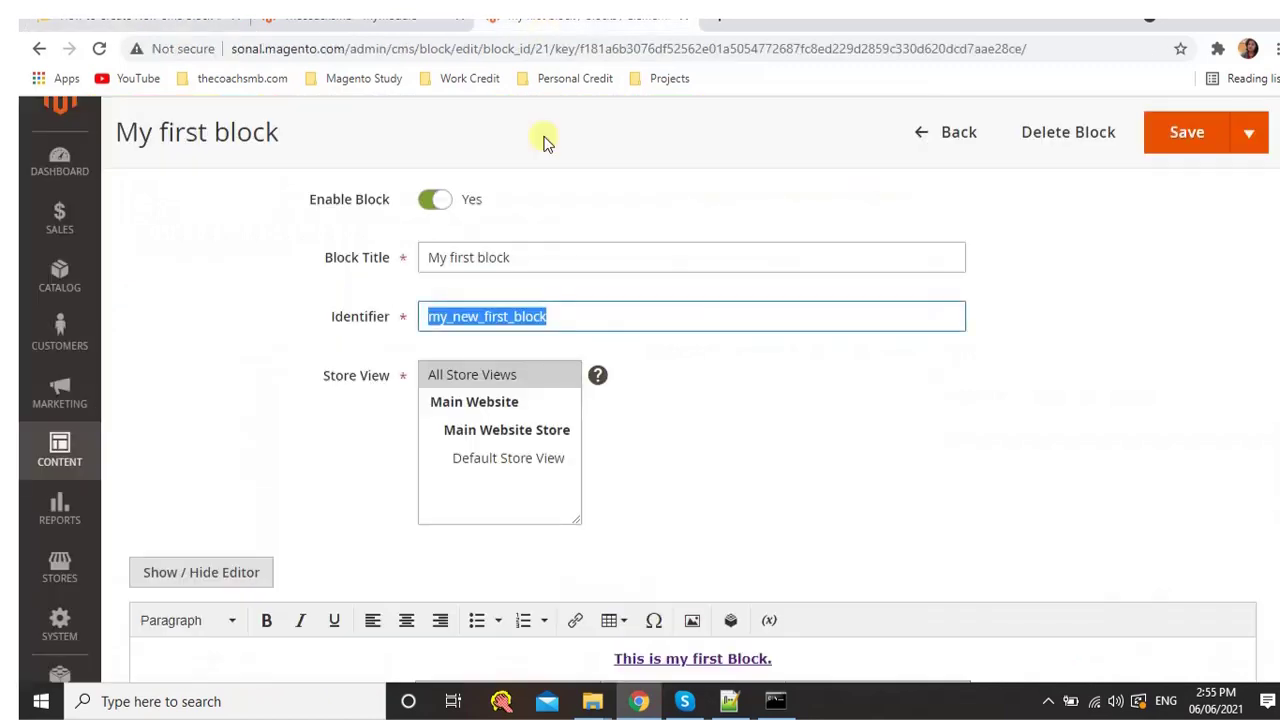
{"action": "left_click", "coordinate": [563, 319]}
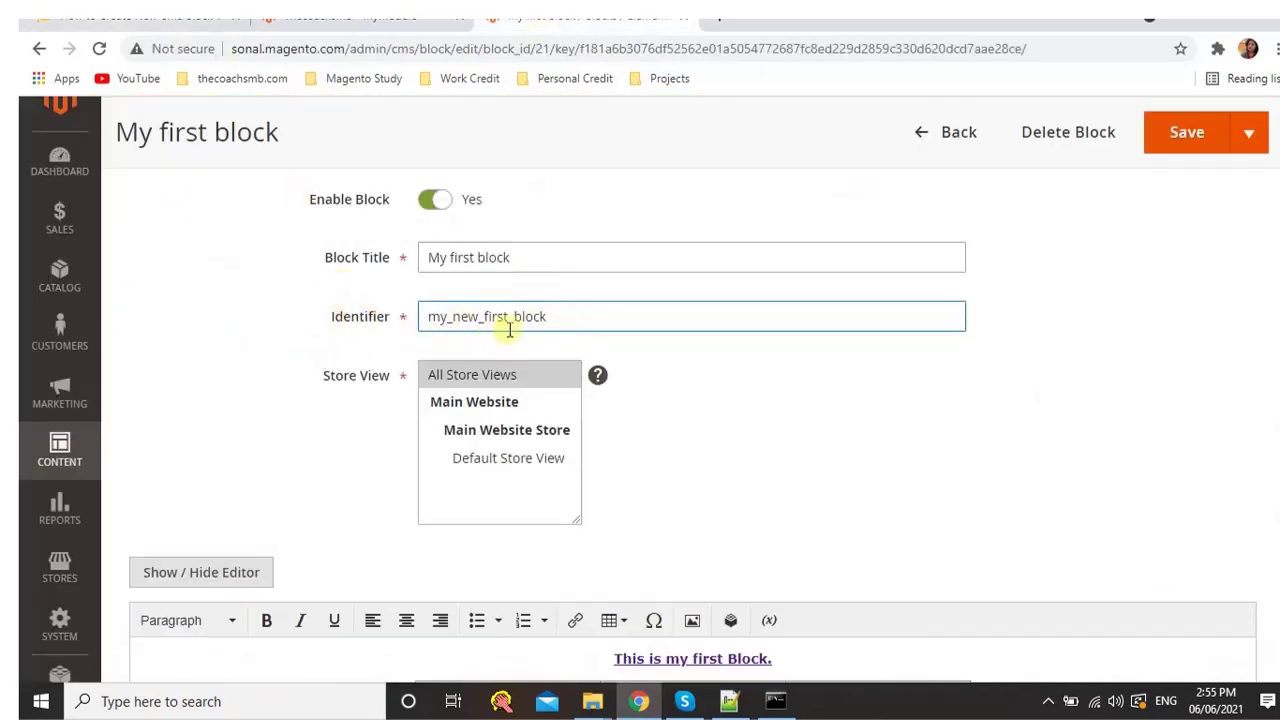
{"action": "left_click_drag", "start_coordinate": [557, 316], "coordinate": [413, 309]}
{"action": "key", "text": "ctrl+c"}
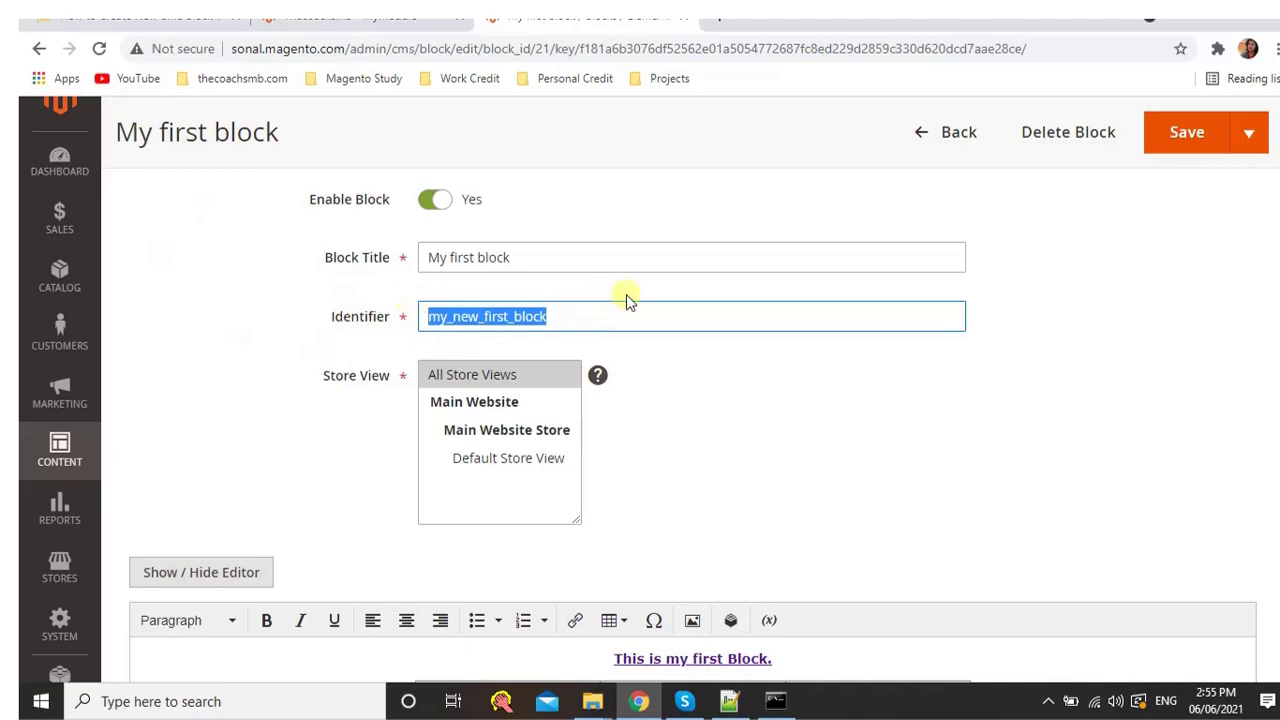
Replace both the block_id argument value and the pasted block's name in mymodule_index_index.xml with my_new_first_block
{"action": "key", "text": "alt+Tab"}
{"action": "left_click", "coordinate": [838, 393]}
{"action": "double_click", "coordinate": [838, 393]}
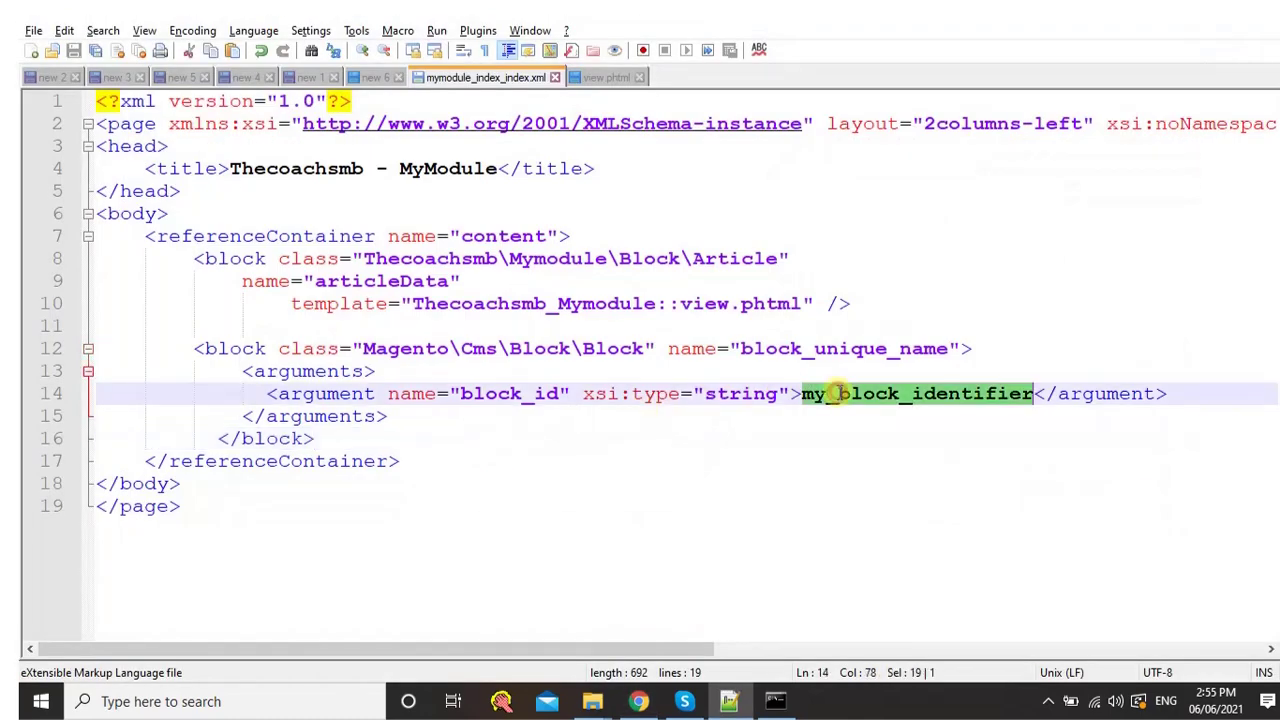
{"action": "key", "text": "ctrl+v"}
{"action": "left_click", "coordinate": [826, 332]}
{"action": "double_click", "coordinate": [805, 347]}
{"action": "key", "text": "ctrl+v"}
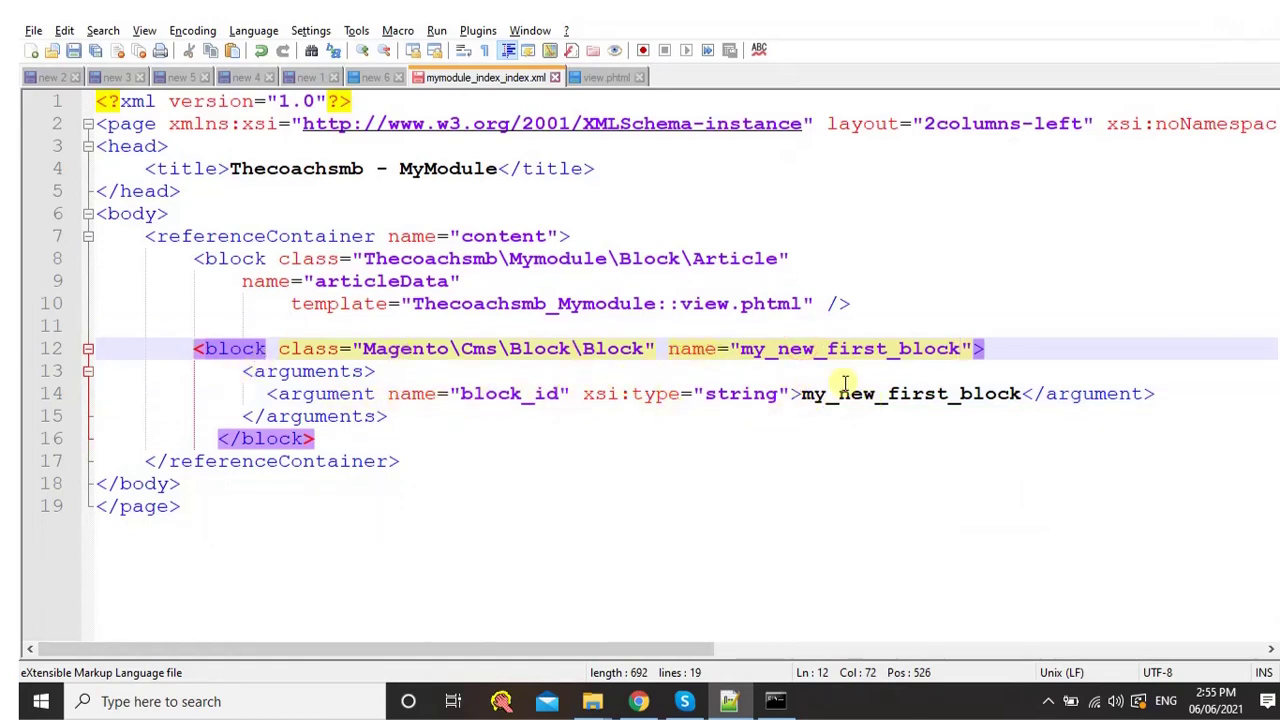
{"action": "double_click", "coordinate": [476, 393]}
{"action": "double_click", "coordinate": [903, 393]}
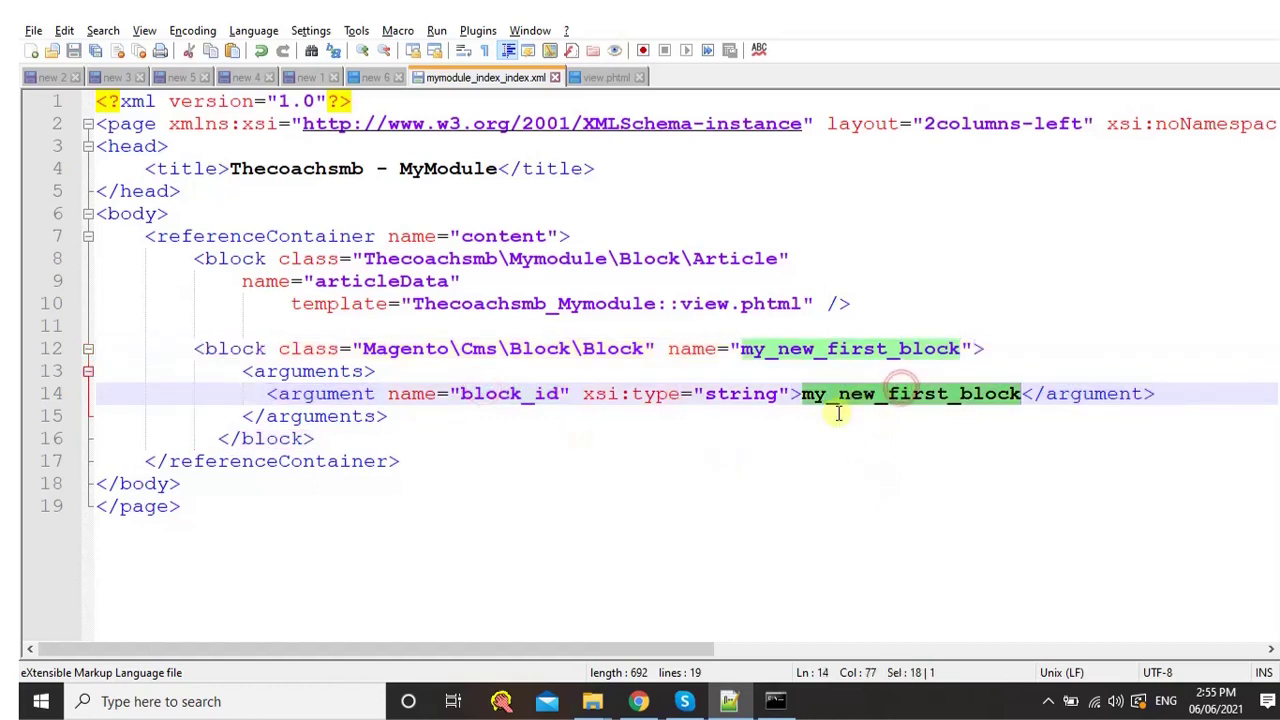
Run php bin/magento cache:flush in the Command Prompt
{"action": "left_click", "coordinate": [775, 701]}
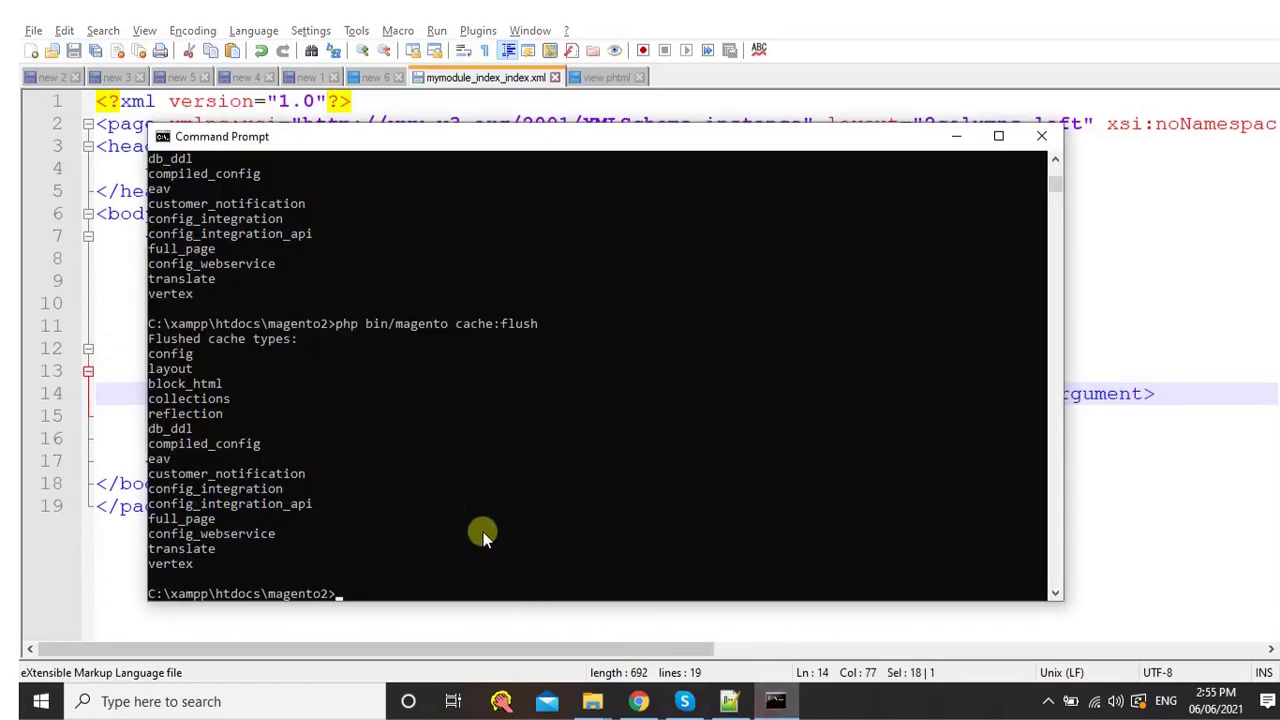
{"action": "key", "text": "Up"}
{"action": "key", "text": "Return"}
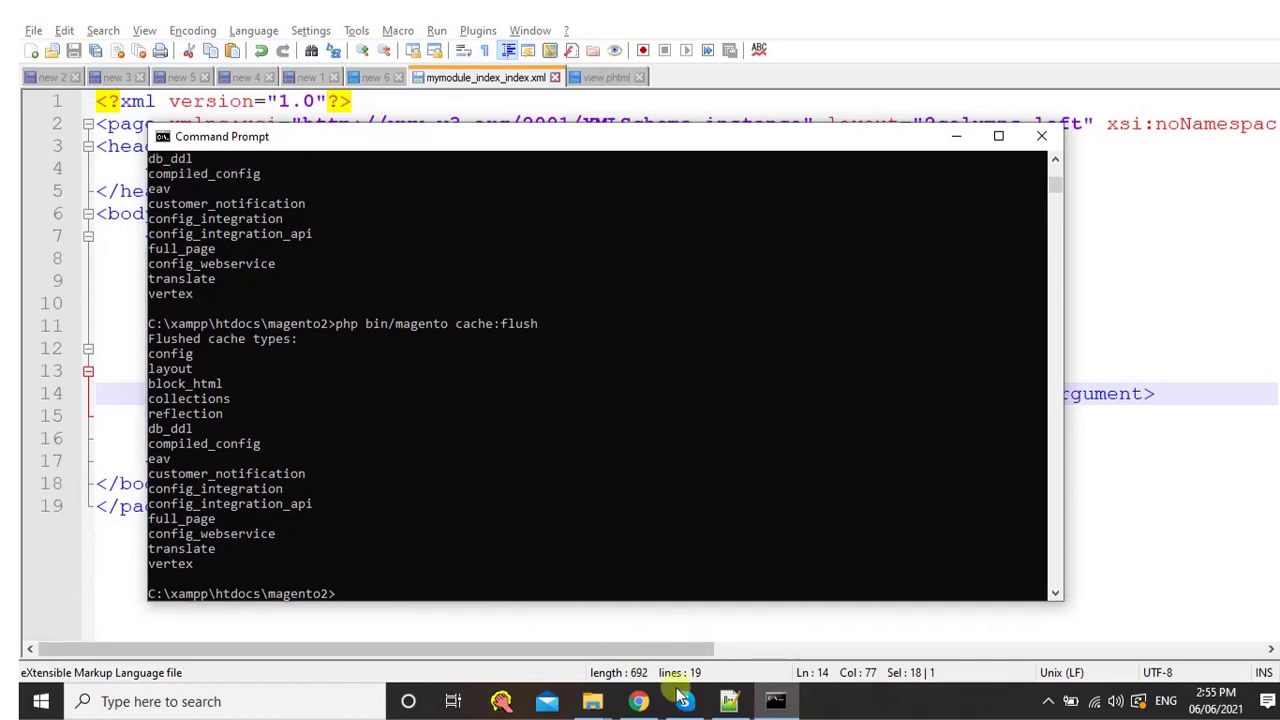
Reload the My Module storefront page in the browser and check the content area for the static block called from layout XML
{"action": "left_click", "coordinate": [638, 701]}
{"action": "key", "text": "ctrl+shift+Tab"}
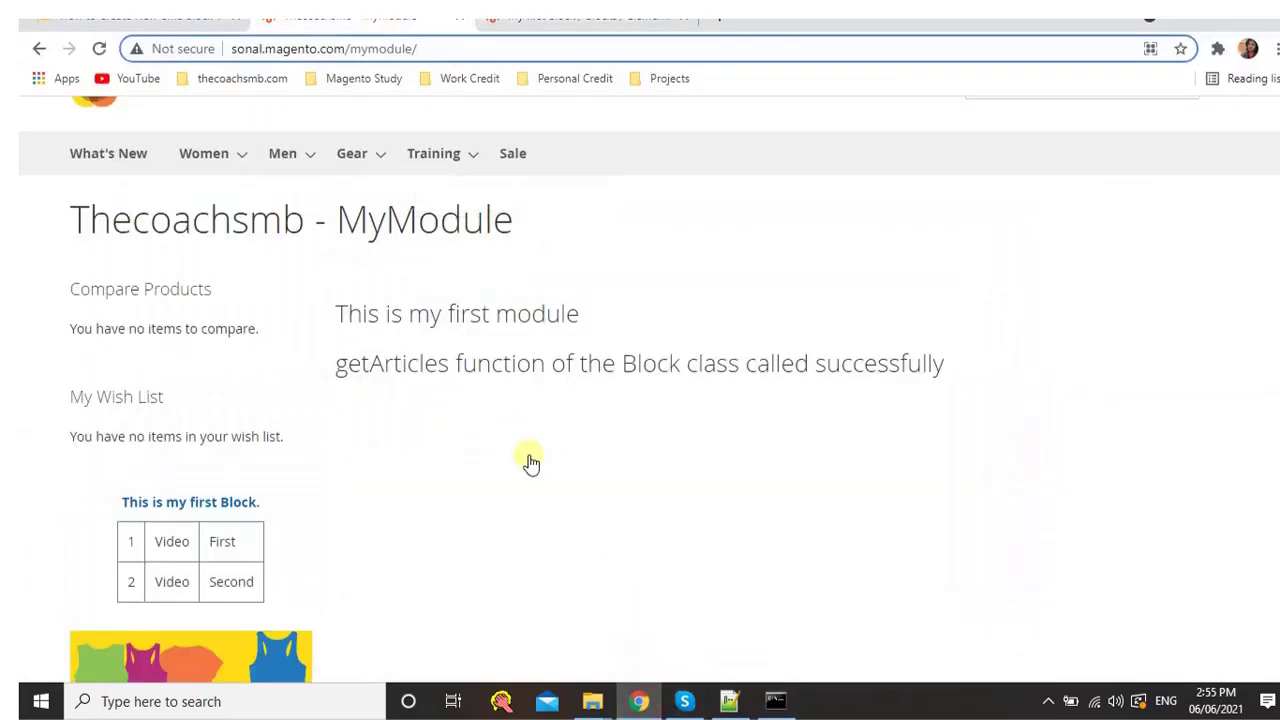
{"action": "key", "text": "Return"}
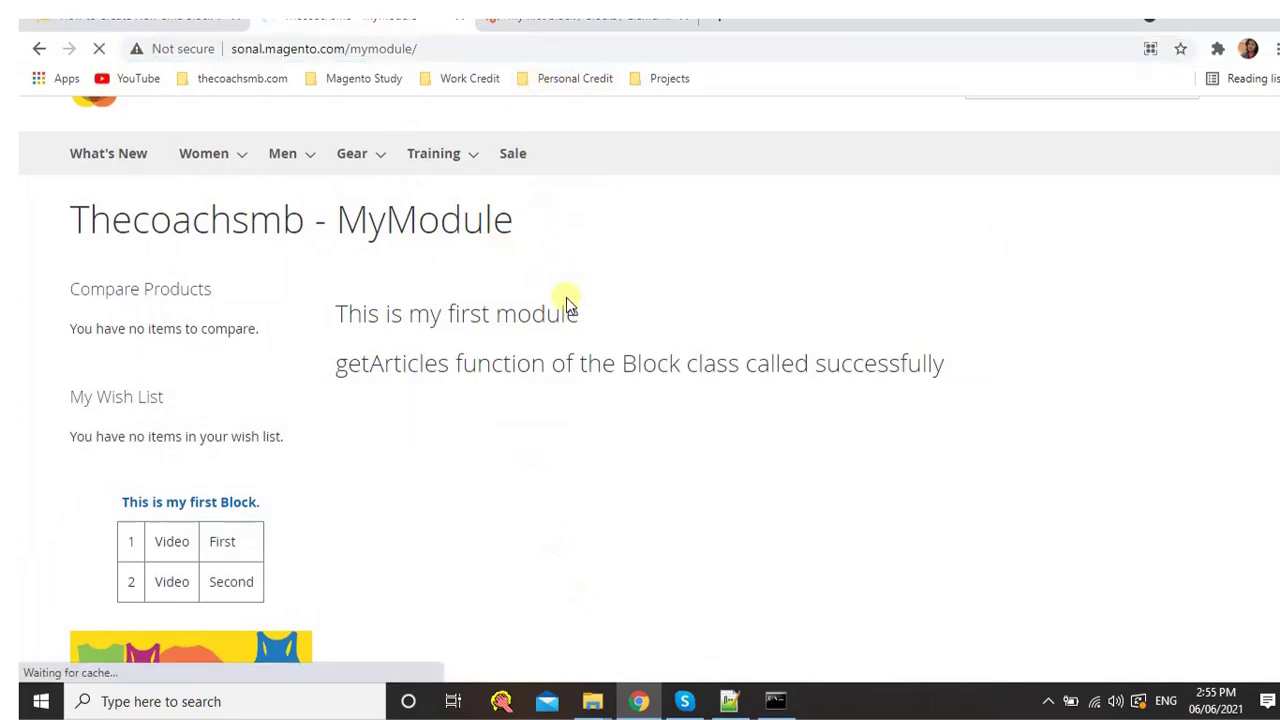
{"action": "scroll", "coordinate": [256, 549], "scroll_direction": "up", "scroll_amount": 1}
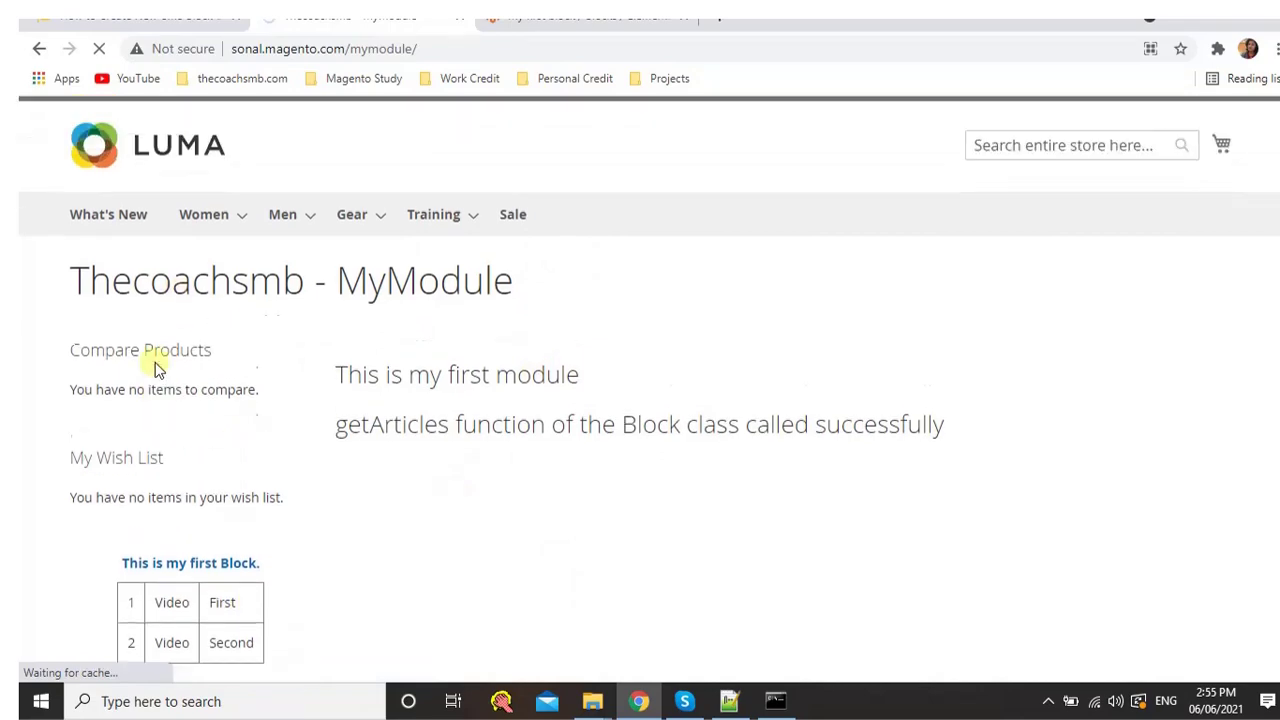
{"action": "scroll", "coordinate": [157, 366], "scroll_direction": "down", "scroll_amount": 3}
{"action": "scroll", "coordinate": [186, 528], "scroll_direction": "up", "scroll_amount": 4}
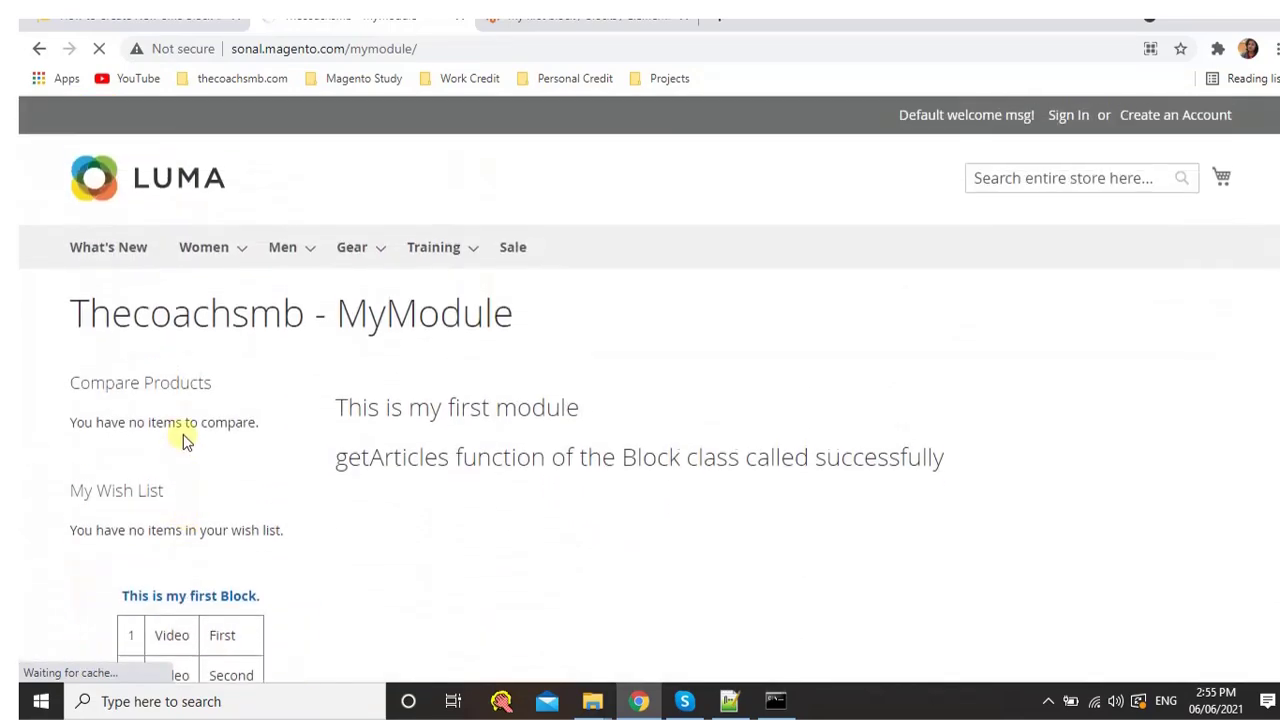
{"action": "scroll", "coordinate": [181, 450], "scroll_direction": "down", "scroll_amount": 3}
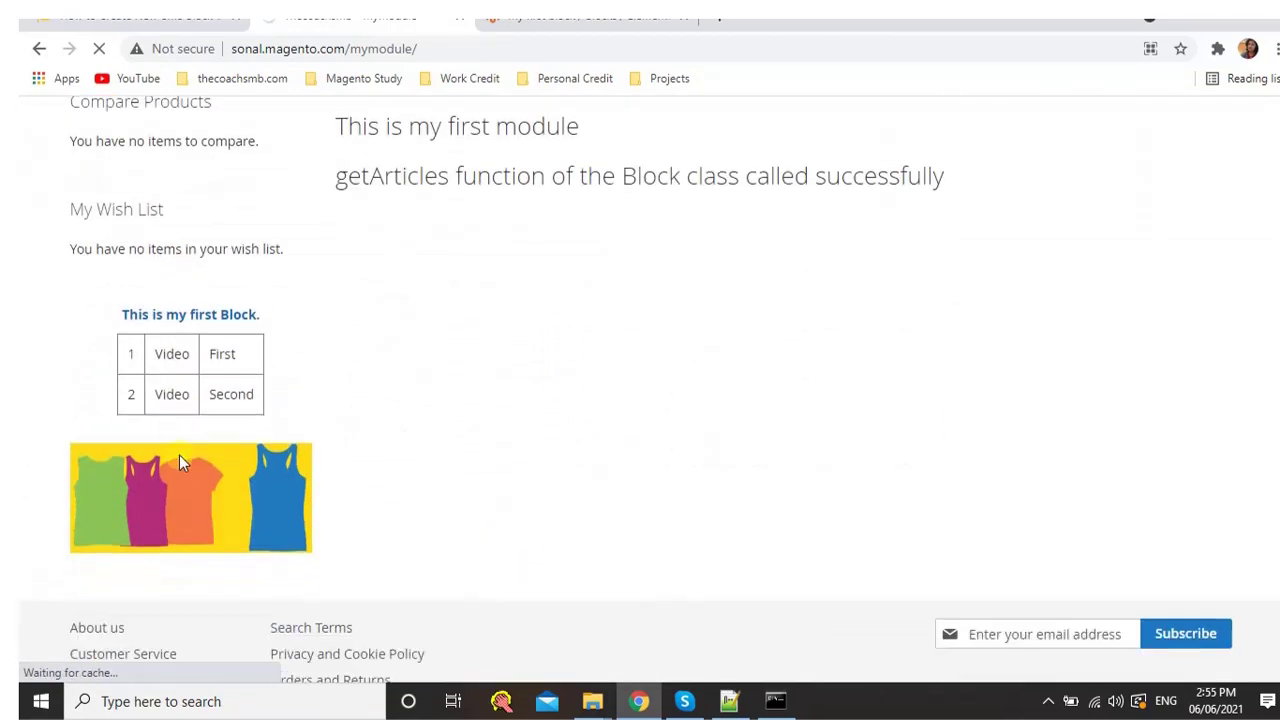
{"action": "scroll", "coordinate": [222, 532], "scroll_direction": "up", "scroll_amount": 3}
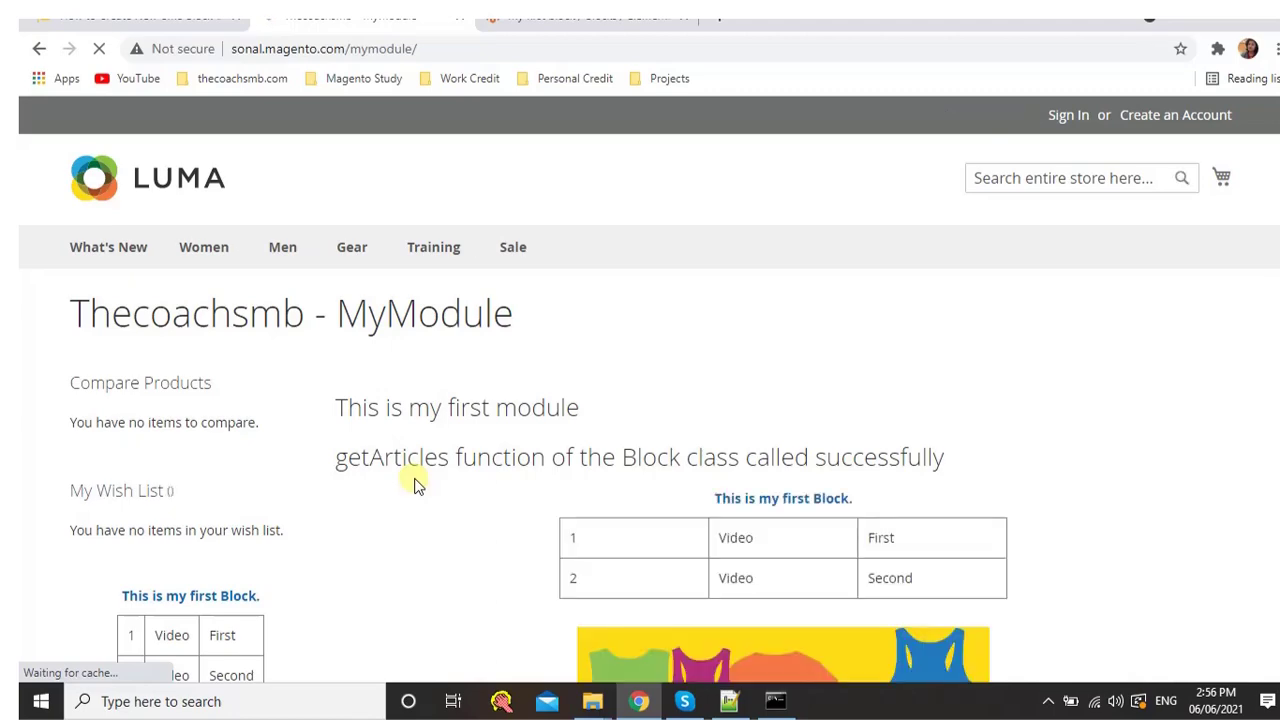
{"action": "scroll", "coordinate": [750, 407], "scroll_direction": "down", "scroll_amount": 3}
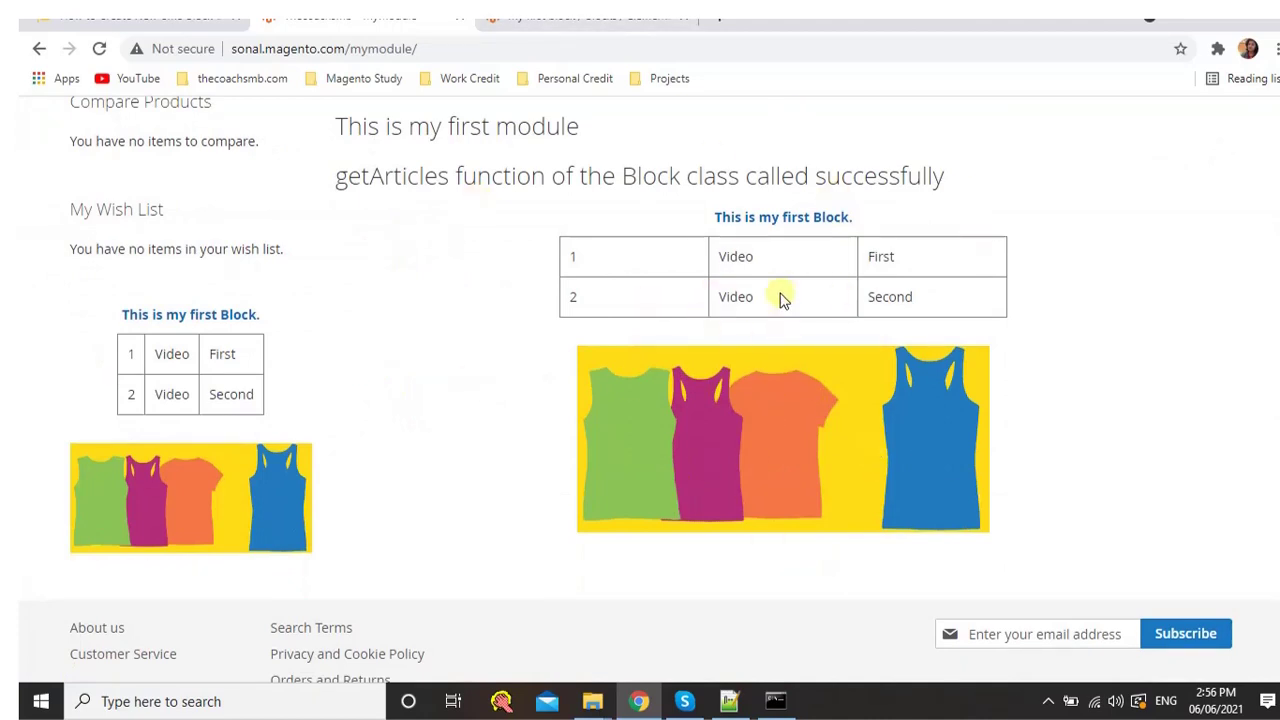
{"action": "scroll", "coordinate": [780, 297], "scroll_direction": "up", "scroll_amount": 2}
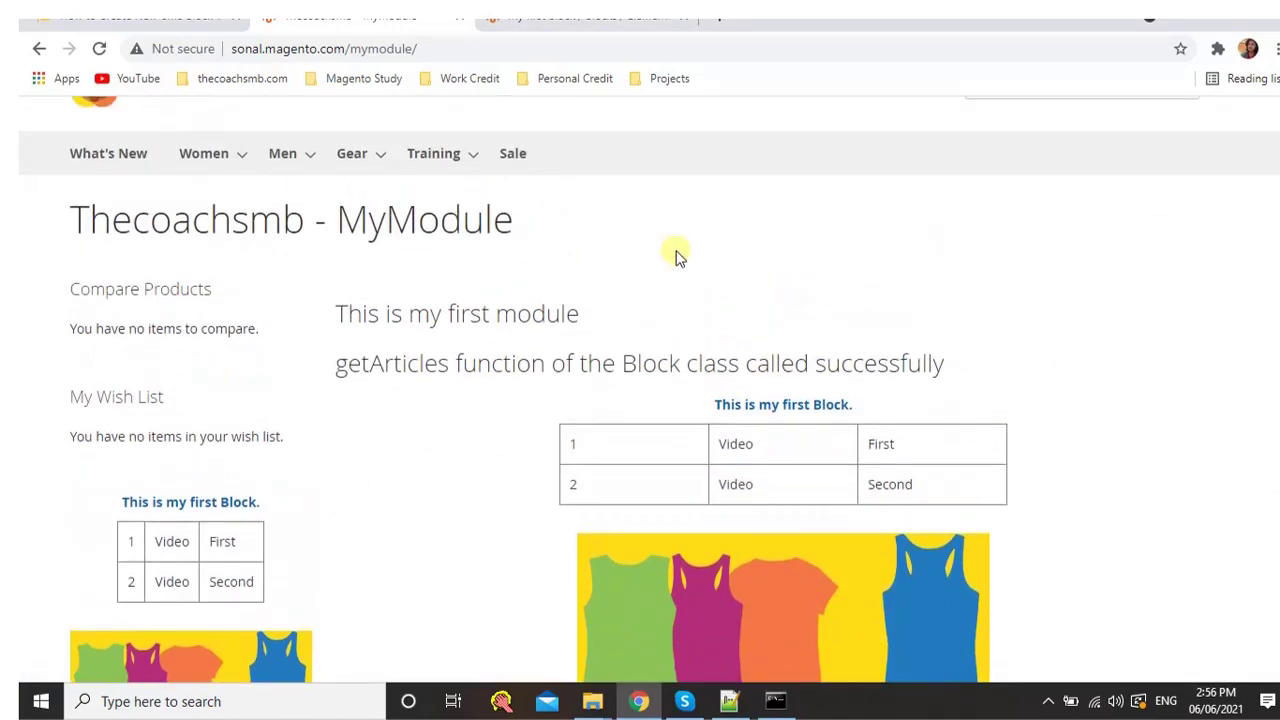
Copy the echo $this->getLayout() snippet from the tutorial's section on calling a static block from a template phtml file
{"action": "key", "text": "ctrl+shift+Tab"}
{"action": "left_click", "coordinate": [295, 549]}
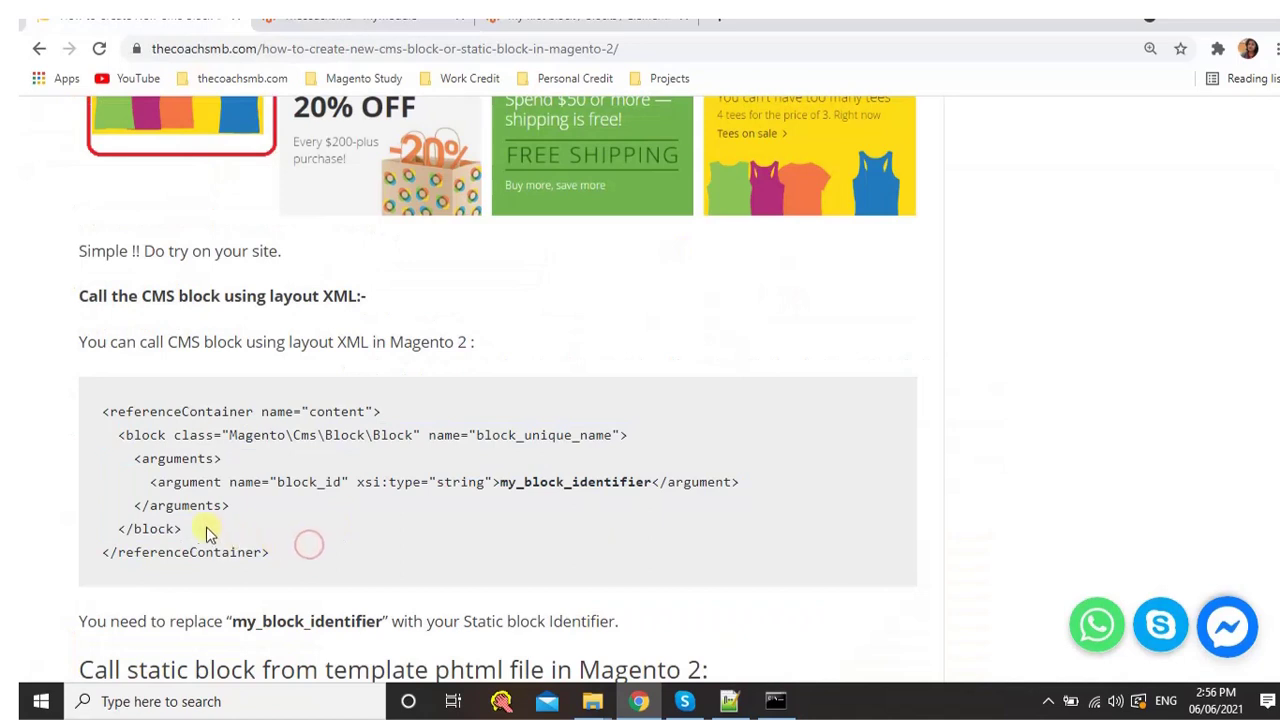
{"action": "left_click_drag", "start_coordinate": [206, 529], "coordinate": [120, 435]}
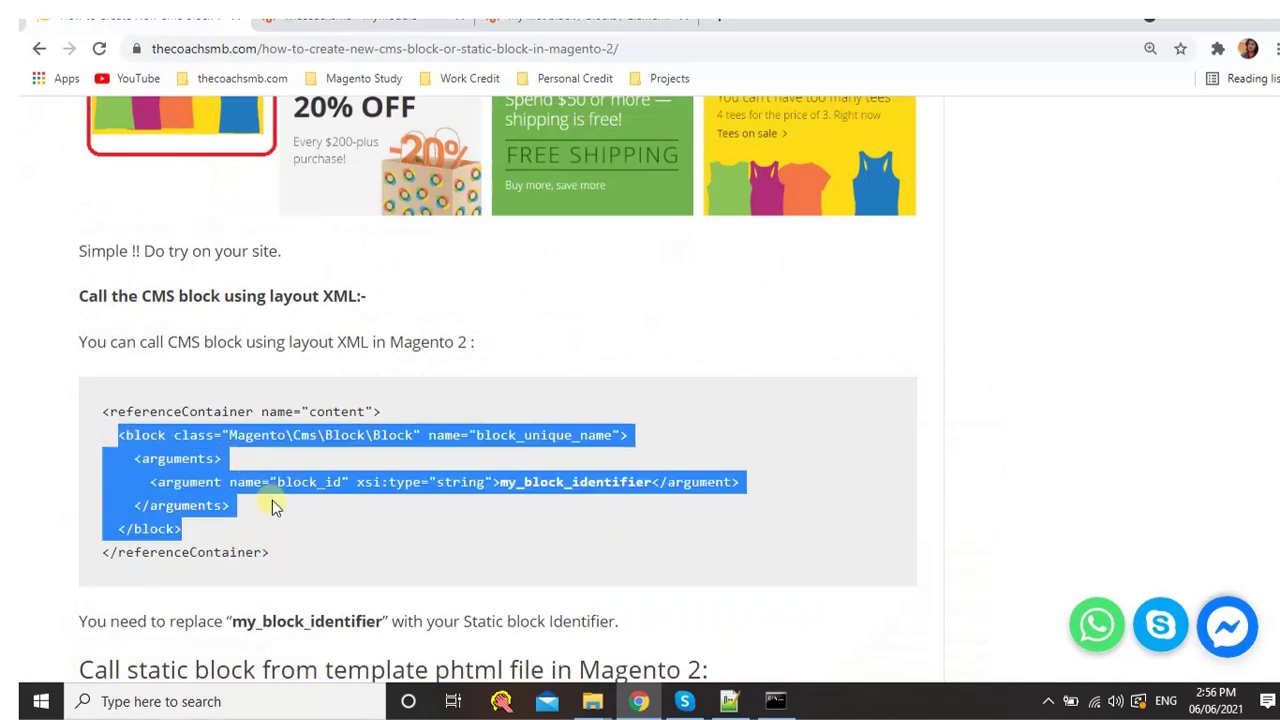
{"action": "scroll", "coordinate": [329, 333], "scroll_direction": "down", "scroll_amount": 2}
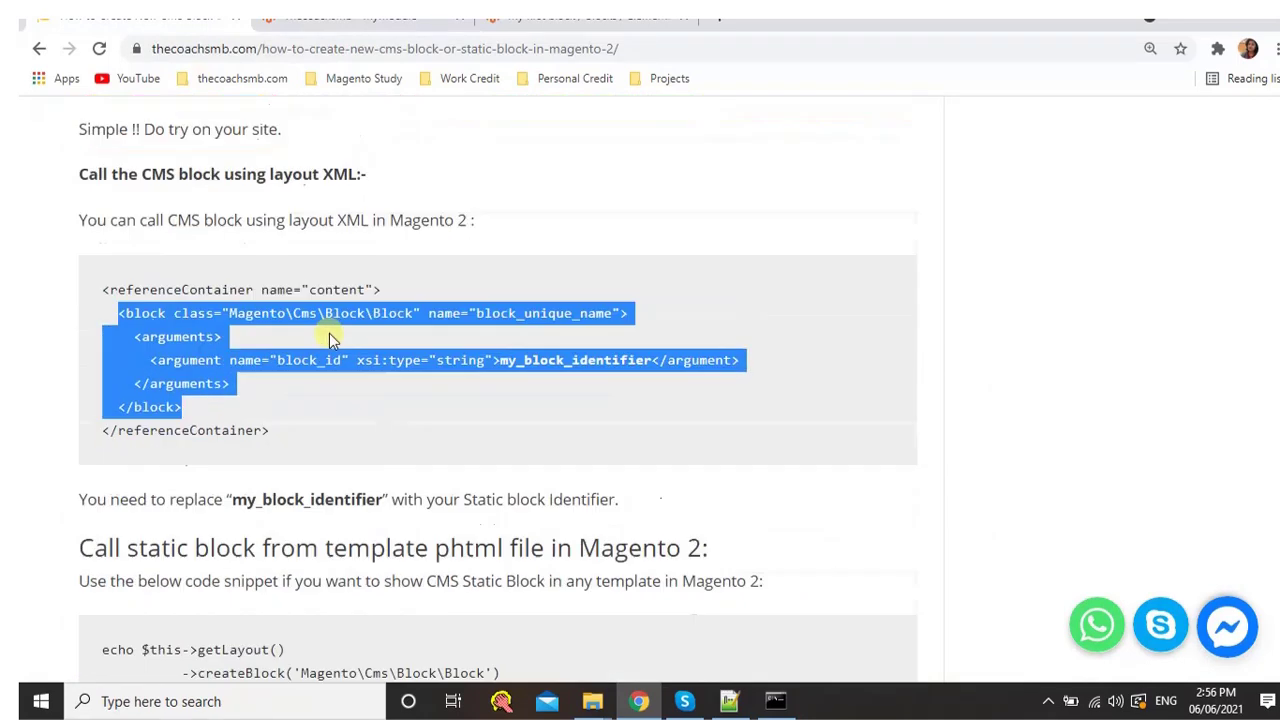
{"action": "scroll", "coordinate": [320, 505], "scroll_direction": "down", "scroll_amount": 2}
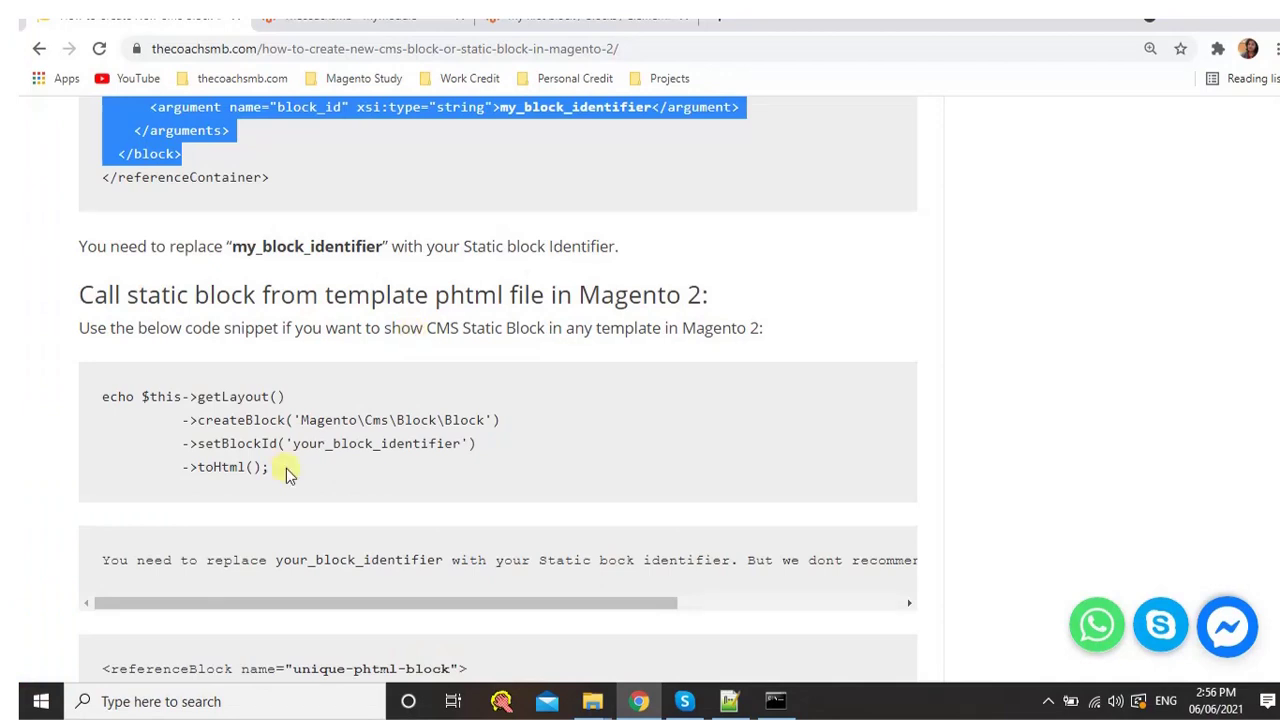
{"action": "left_click_drag", "start_coordinate": [272, 467], "coordinate": [103, 397]}
{"action": "key", "text": "ctrl+c"}
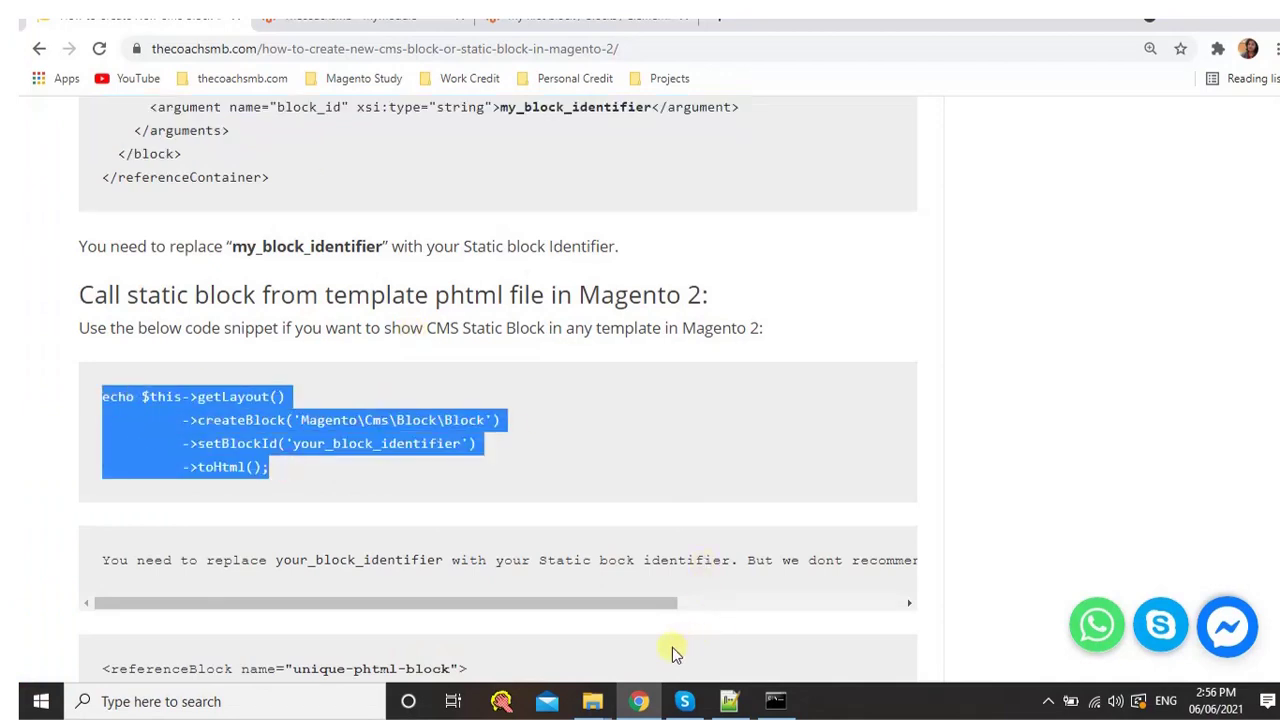
Paste the copied snippet on a new line below the getArticles line in view.phtml in Notepad++, ending it with ?>
{"action": "key", "text": "ctrl+Tab"}
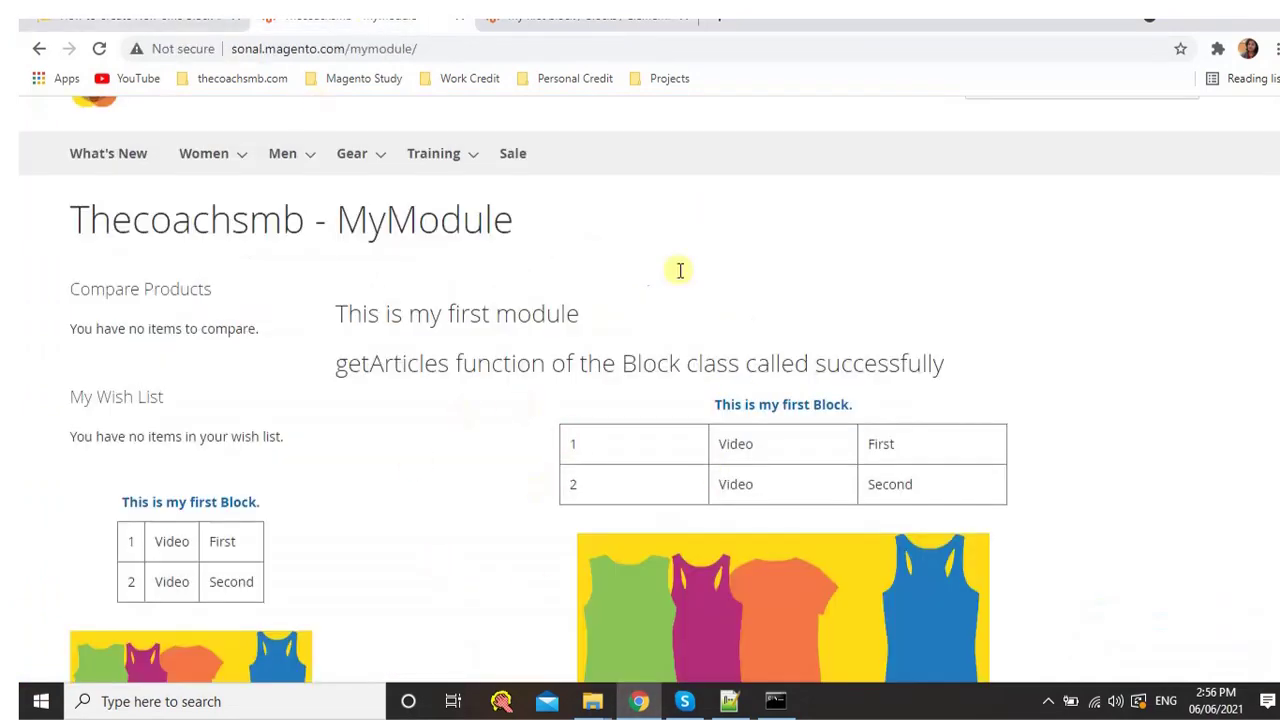
{"action": "scroll", "coordinate": [724, 358], "scroll_direction": "down", "scroll_amount": 1}
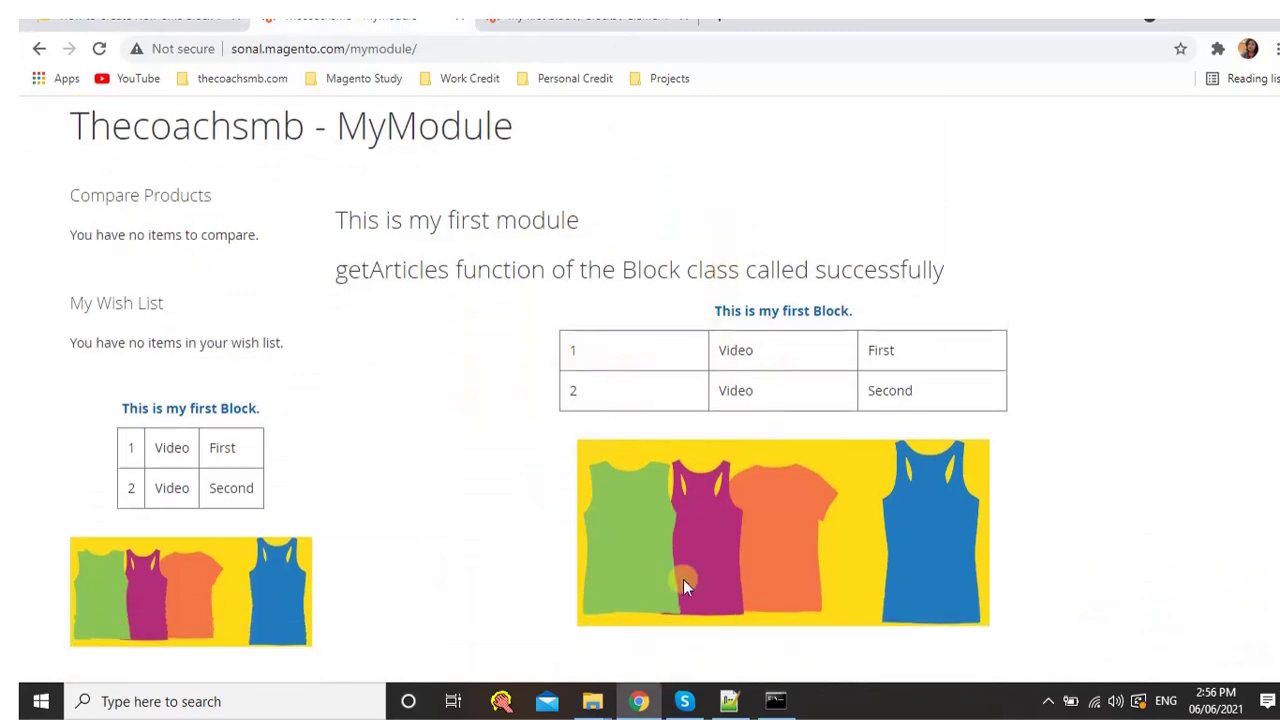
{"action": "left_click", "coordinate": [729, 701]}
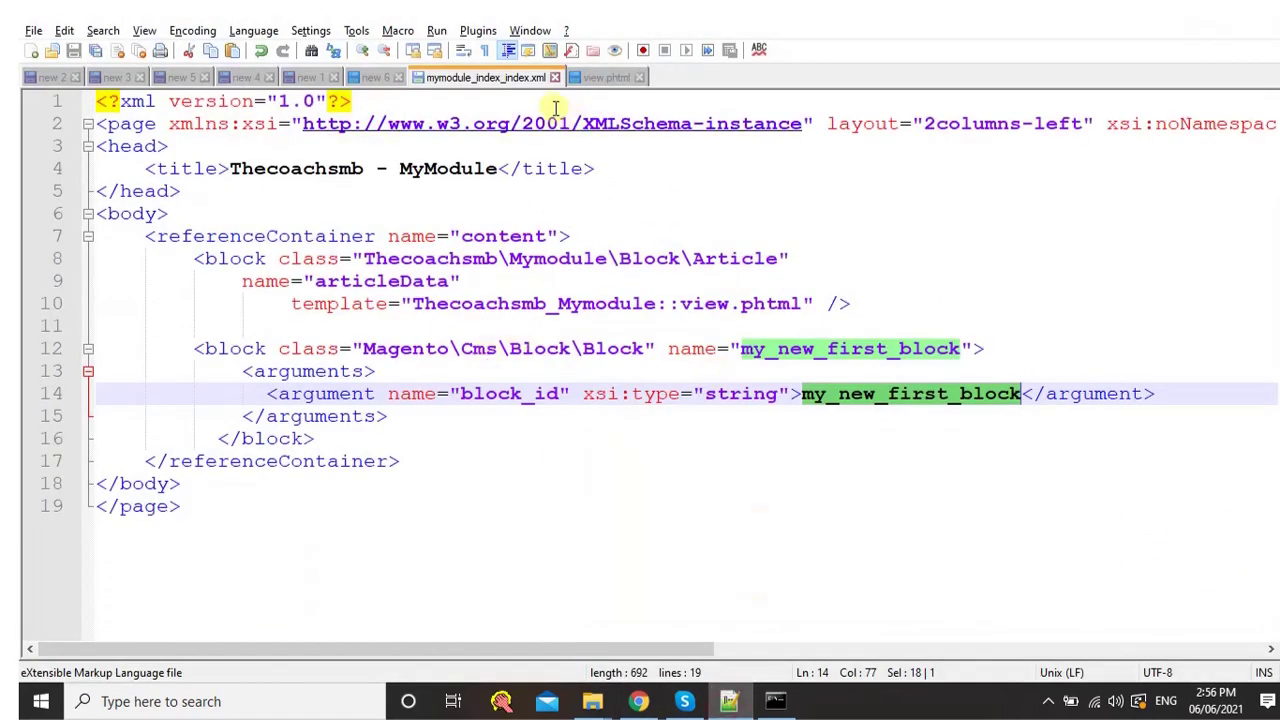
{"action": "left_click", "coordinate": [603, 78]}
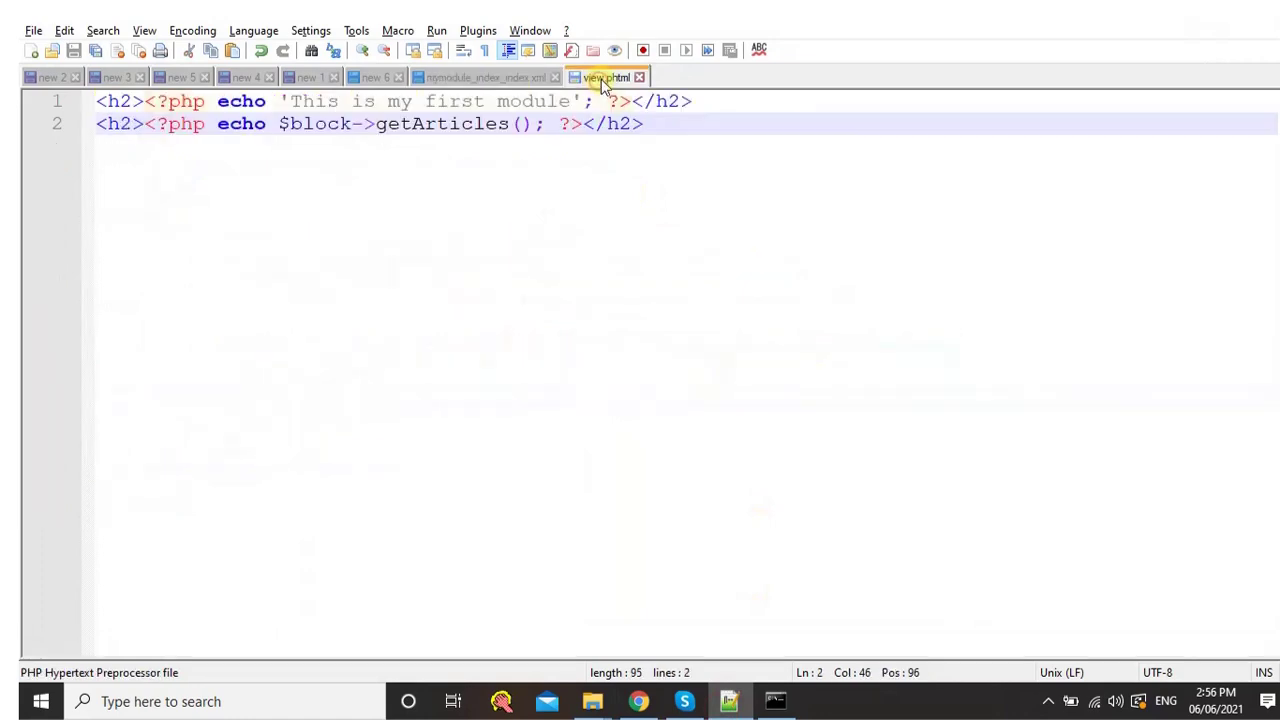
{"action": "left_click", "coordinate": [645, 124]}
{"action": "key", "text": "Return"}
{"action": "key", "text": "ctrl+v"}
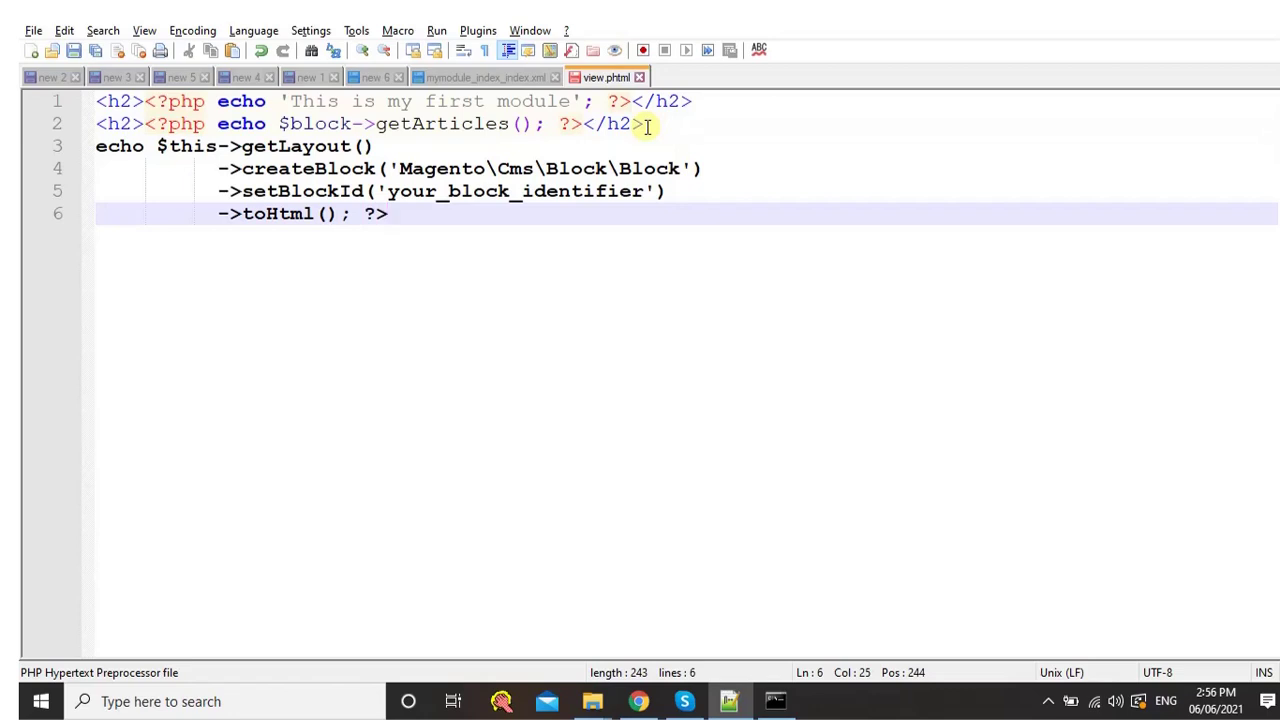
Insert a line with the opening tag <?php directly above the pasted echo statement
{"action": "key", "text": "Up"}
{"action": "key", "text": "Up"}
{"action": "key", "text": "Up"}
{"action": "key", "text": "Home"}
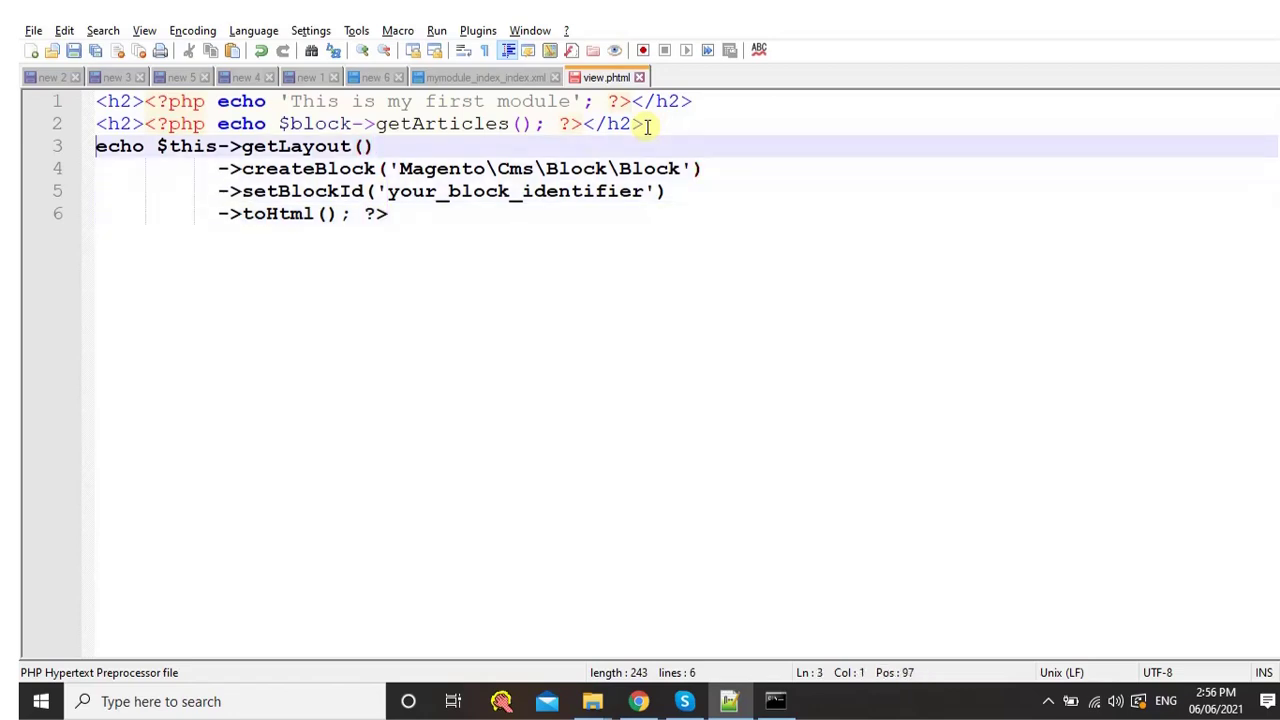
{"action": "type", "text": "<?php"}
{"action": "key", "text": "Return"}
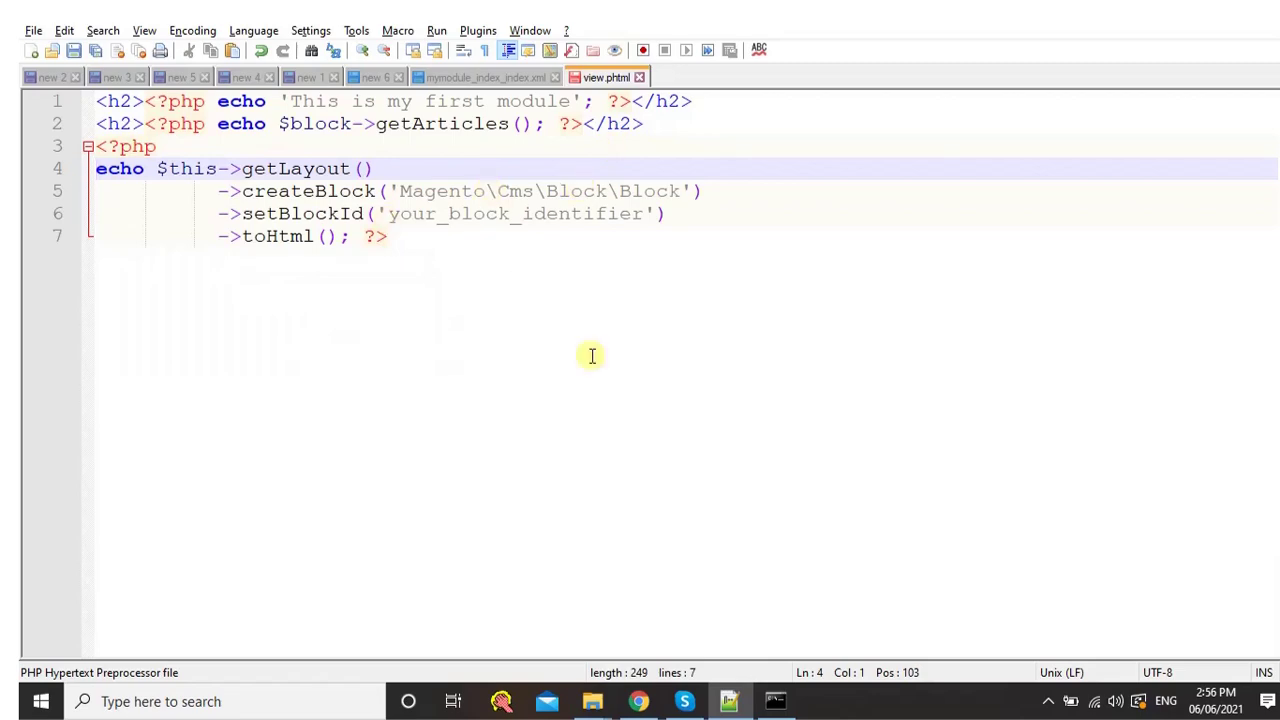
Replace your_block_identifier in setBlockId with my_new_first_block, copied from the block's edit page in the browser, and save view.phtml
{"action": "key", "text": "alt+Tab"}
{"action": "key", "text": "ctrl+Tab"}
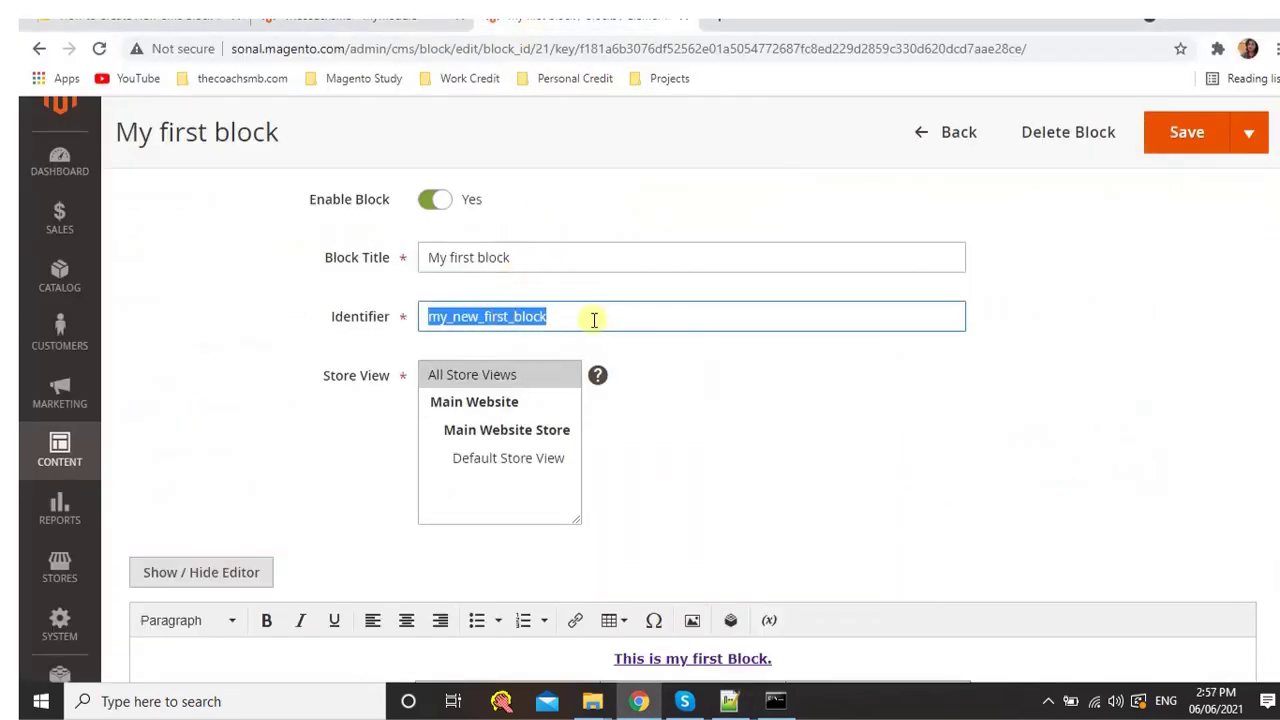
{"action": "key", "text": "ctrl+c"}
{"action": "key", "text": "alt+Tab"}
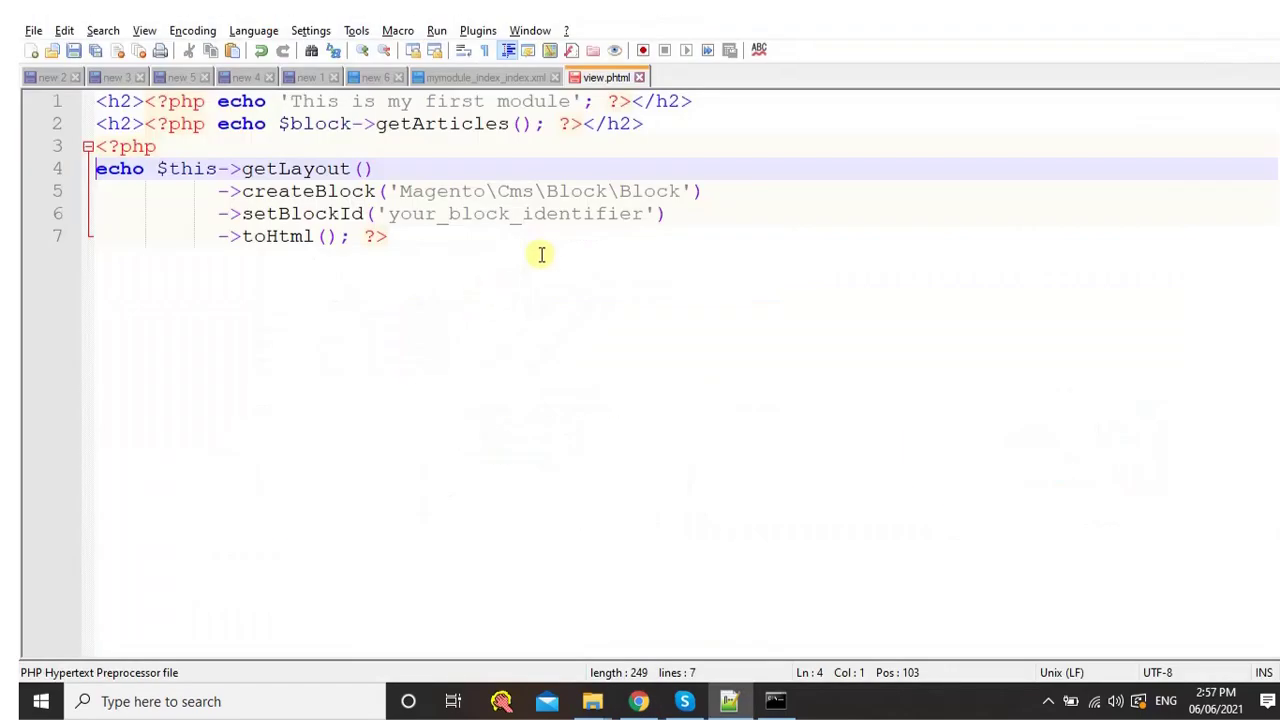
{"action": "double_click", "coordinate": [550, 210]}
{"action": "key", "text": "ctrl+v"}
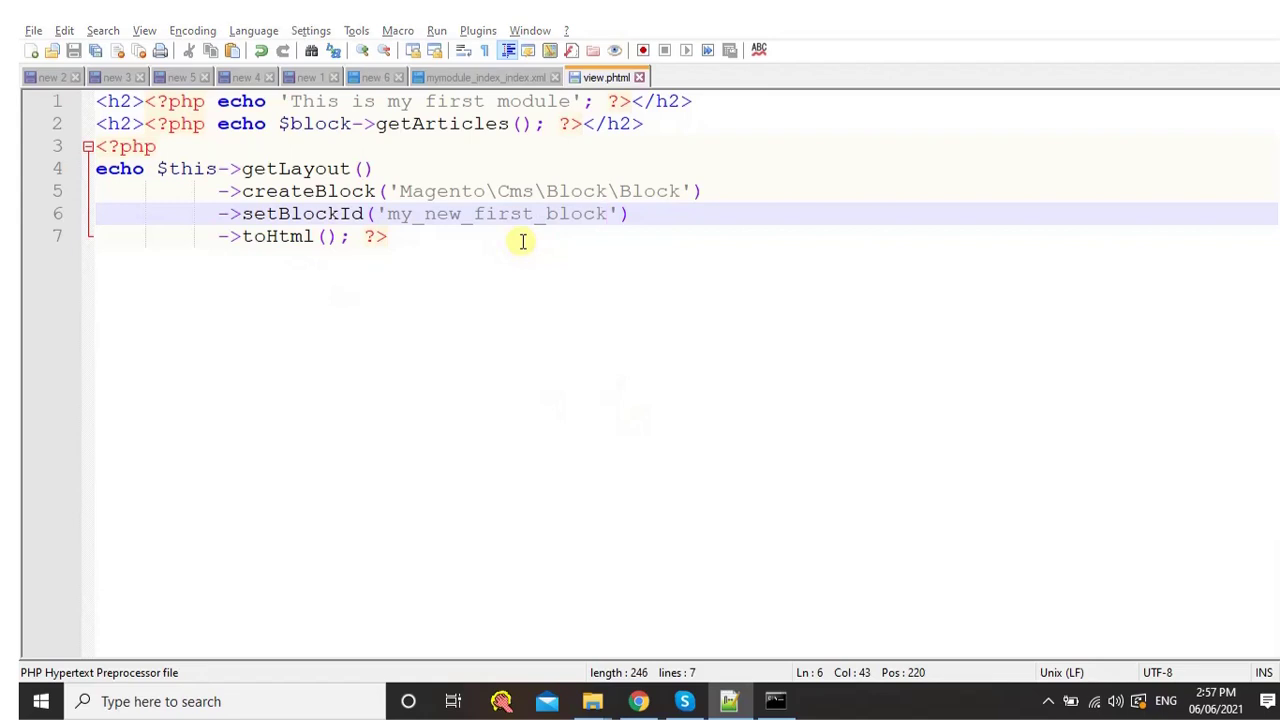
Look over the current My Module page, then run php bin/magento cache:flush again in the Command Prompt
{"action": "key", "text": "alt+Tab"}
{"action": "key", "text": "ctrl+shift+Tab"}
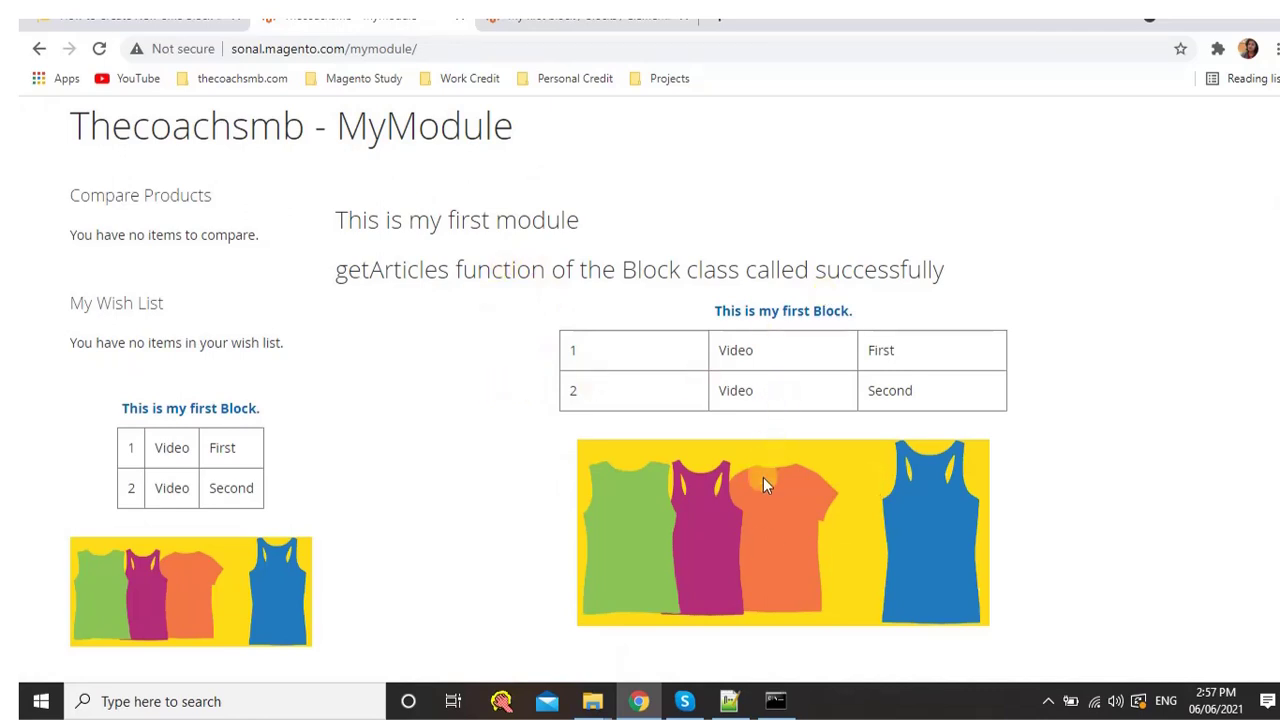
{"action": "scroll", "coordinate": [763, 480], "scroll_direction": "down", "scroll_amount": 2}
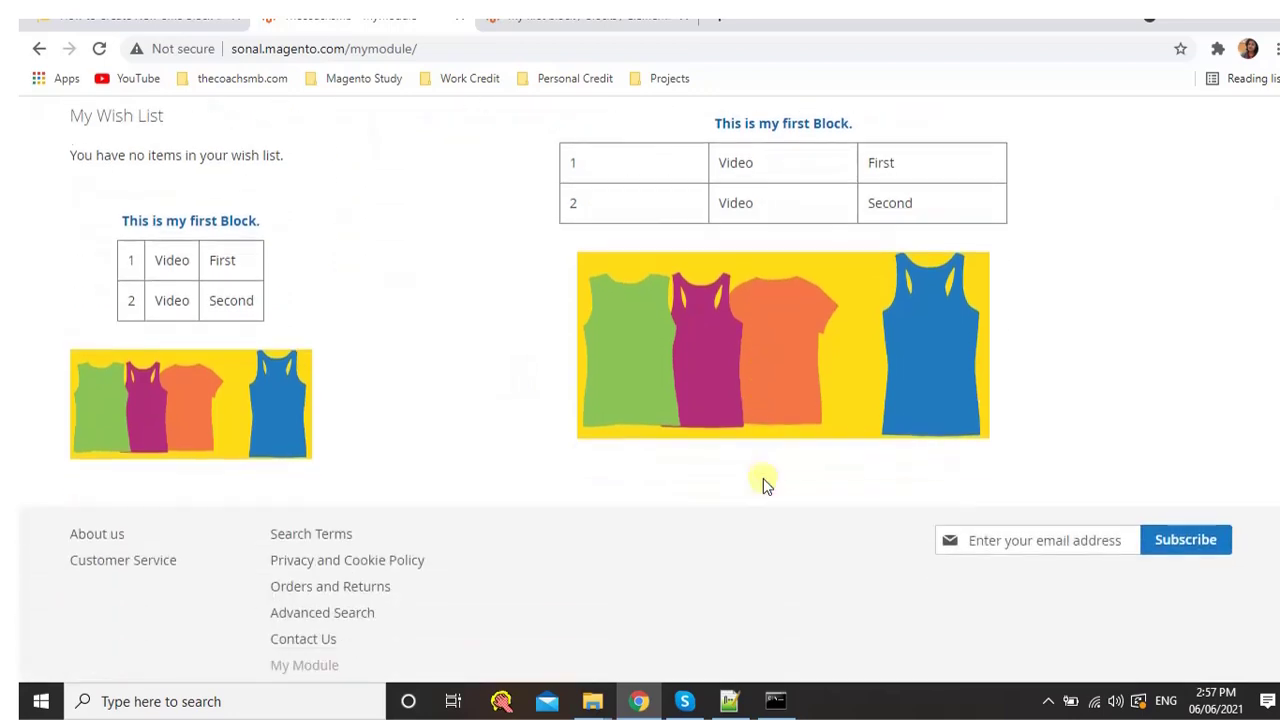
{"action": "key", "text": "alt+Tab"}
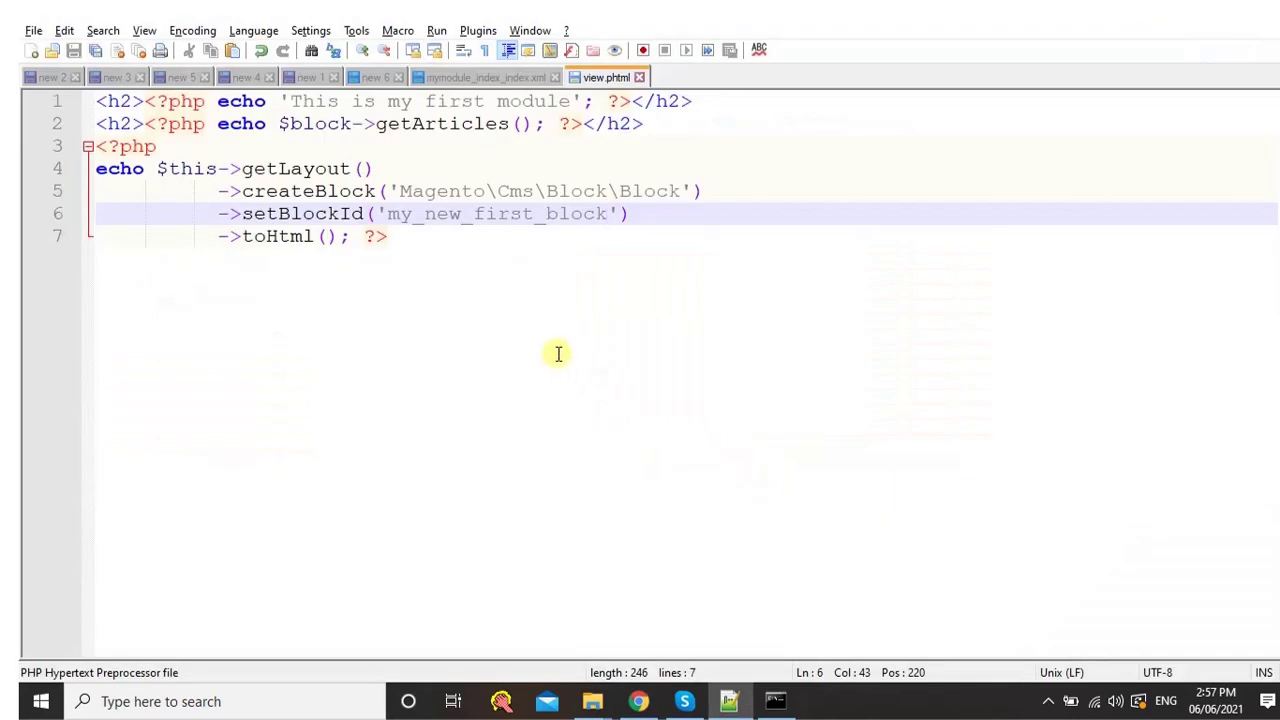
{"action": "left_click", "coordinate": [412, 235]}
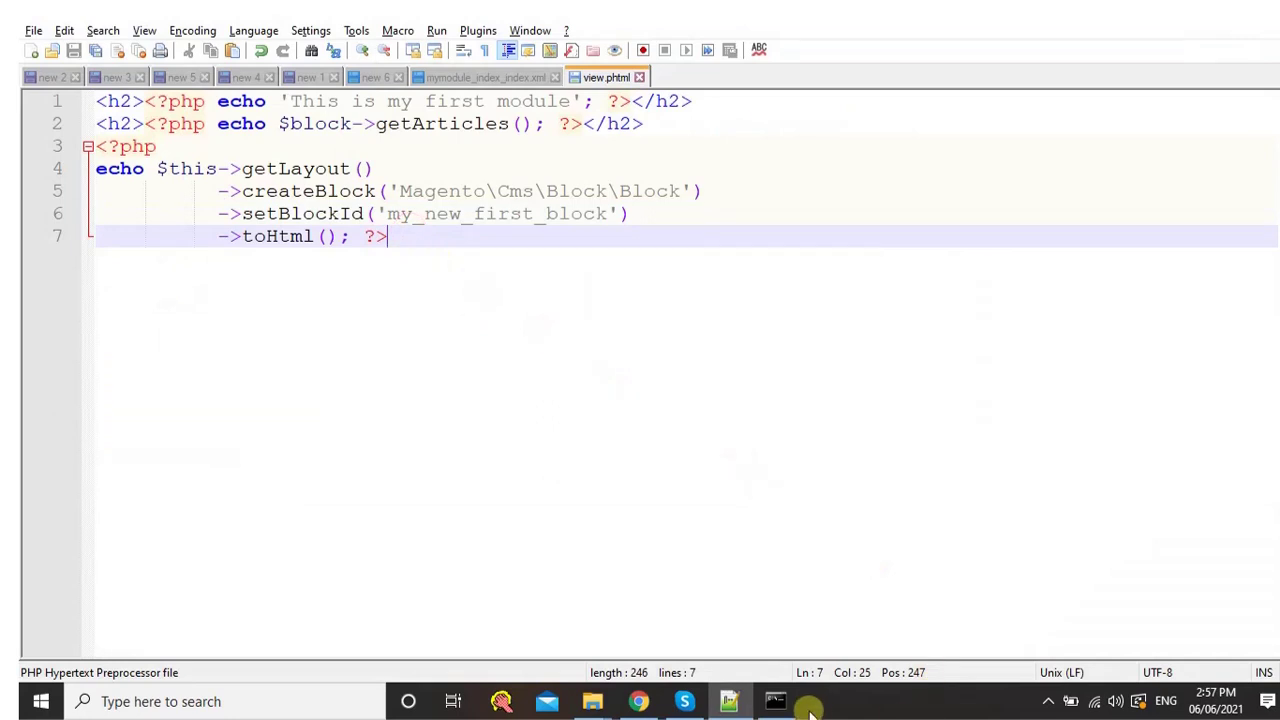
{"action": "left_click", "coordinate": [776, 701]}
{"action": "left_click", "coordinate": [612, 501]}
{"action": "key", "text": "Up"}
{"action": "key", "text": "Return"}
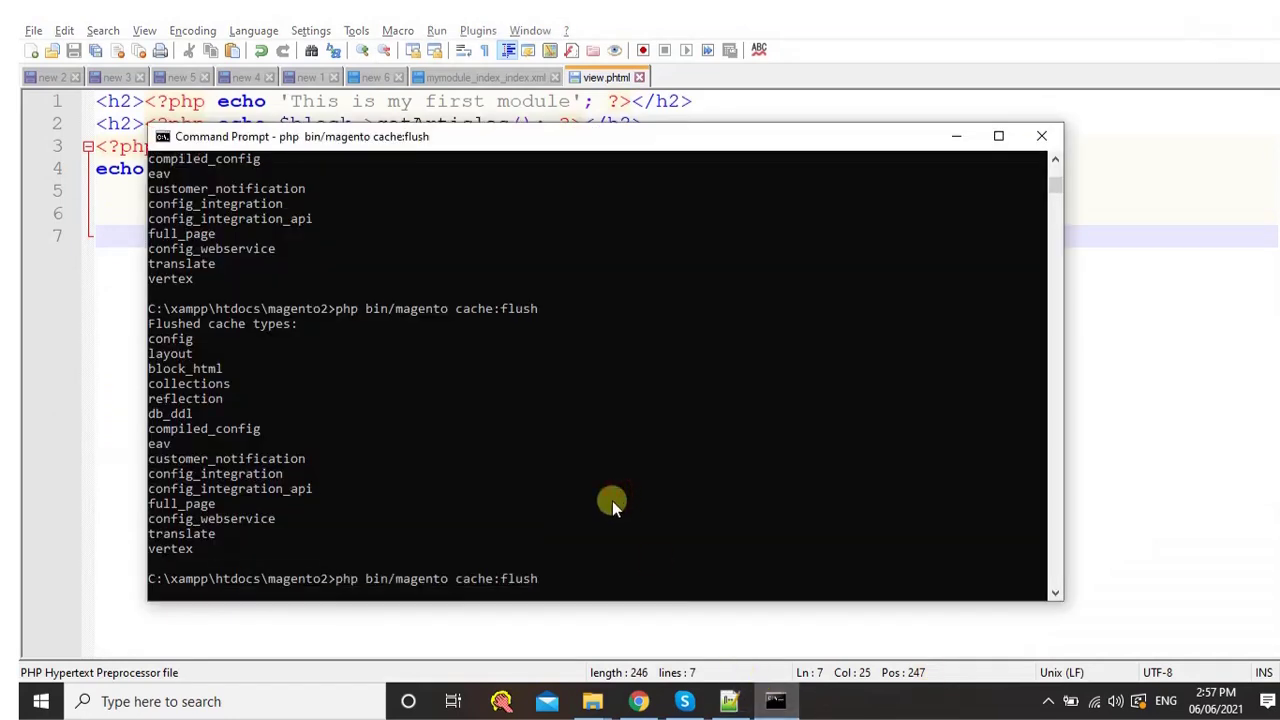
Reload the My Module page in the browser and check it for the block called from the phtml template
{"action": "left_click", "coordinate": [638, 701]}
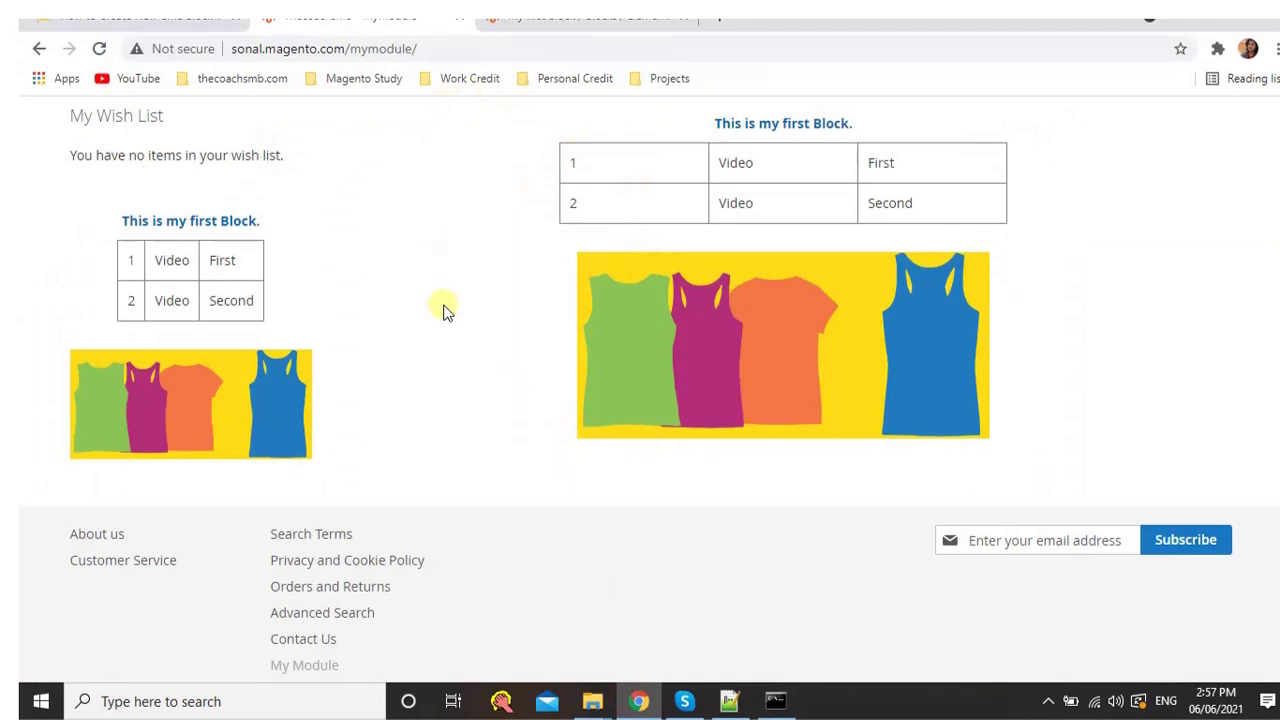
{"action": "key", "text": "F5"}
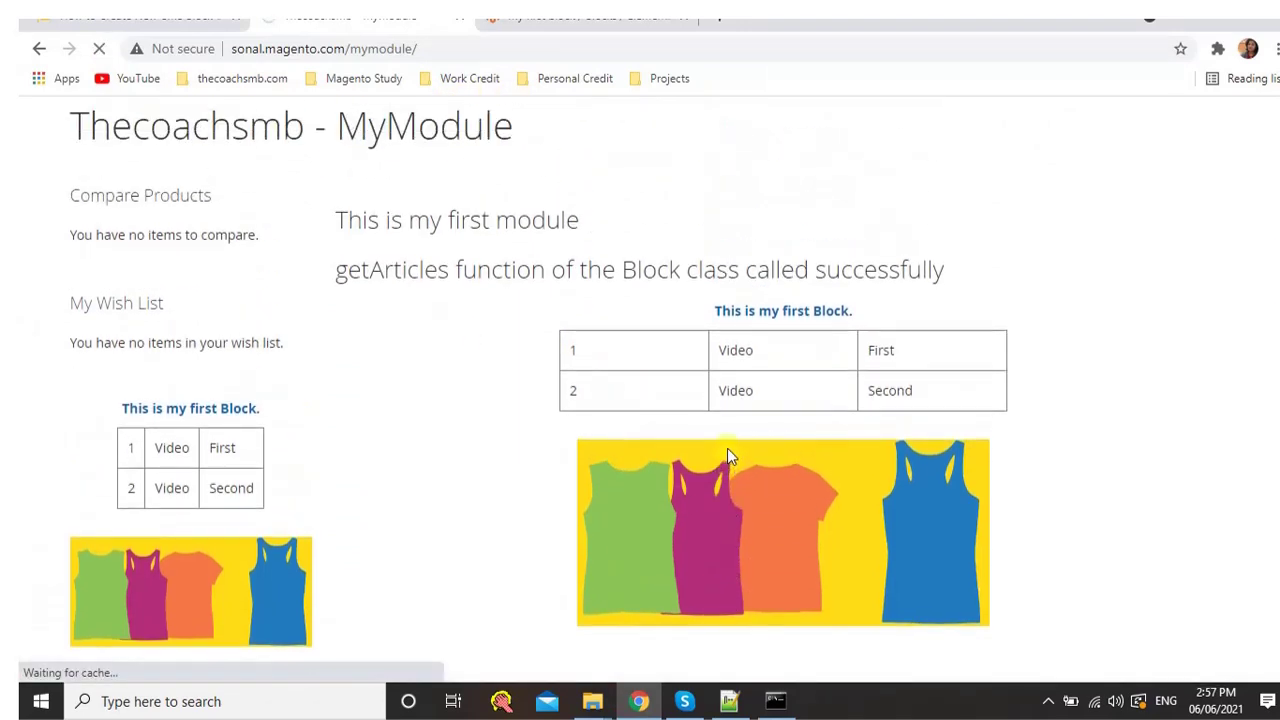
{"action": "scroll", "coordinate": [720, 435], "scroll_direction": "down", "scroll_amount": 2}
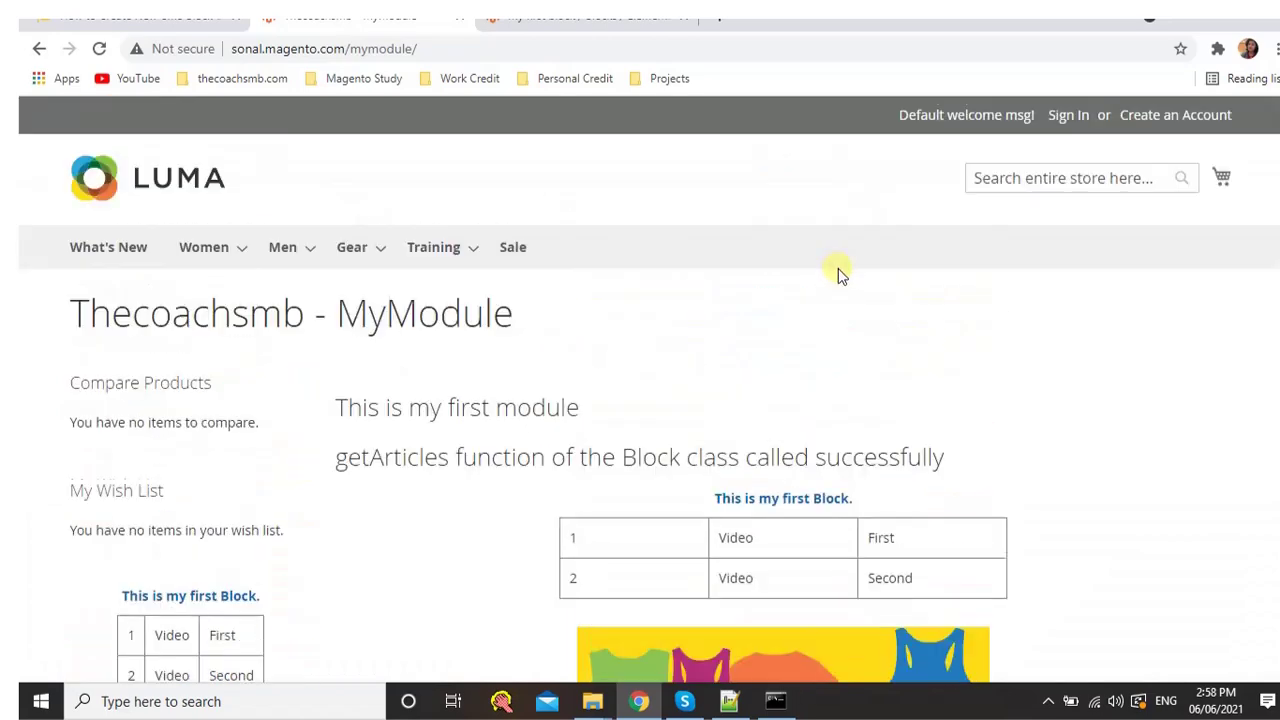
{"action": "scroll", "coordinate": [838, 297], "scroll_direction": "down", "scroll_amount": 2}
{"action": "scroll", "coordinate": [840, 300], "scroll_direction": "up", "scroll_amount": 2}
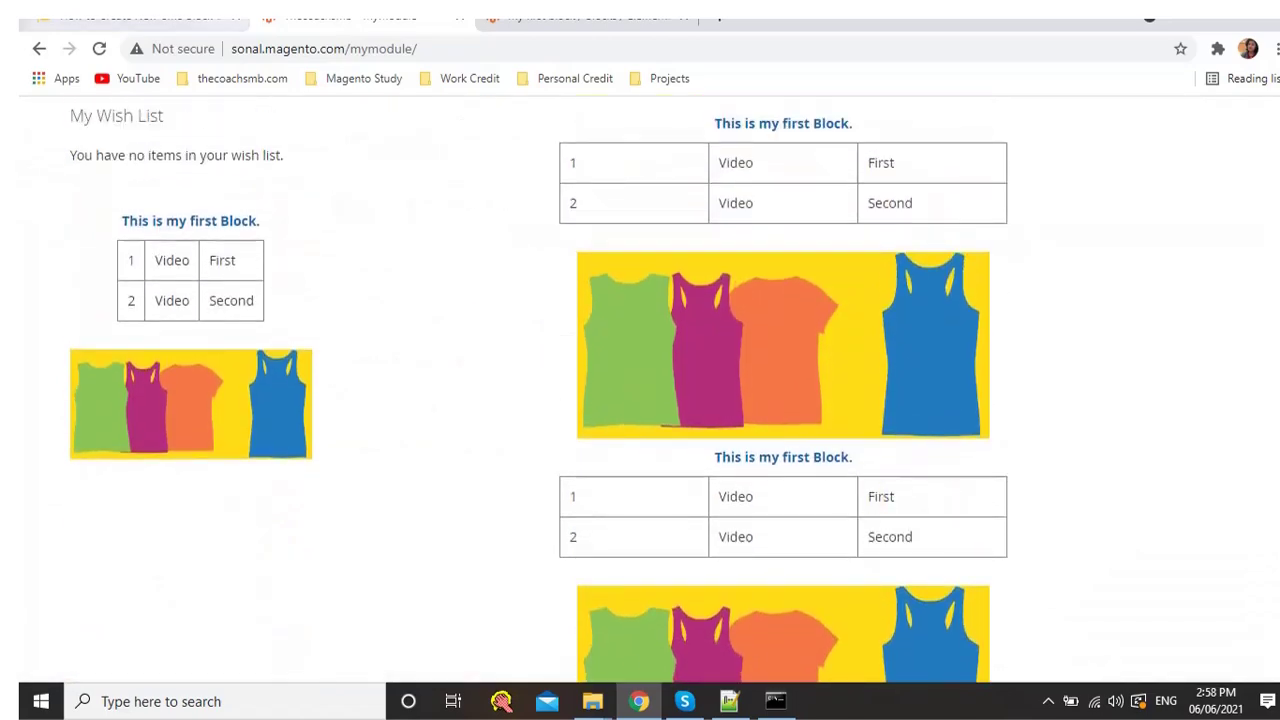
Review the tutorial article and the My first block edit page, including its settings and editor content
{"action": "left_click", "coordinate": [140, 17]}
{"action": "scroll", "coordinate": [480, 260], "scroll_direction": "up", "scroll_amount": 5}
{"action": "scroll", "coordinate": [521, 356], "scroll_direction": "down", "scroll_amount": 12}
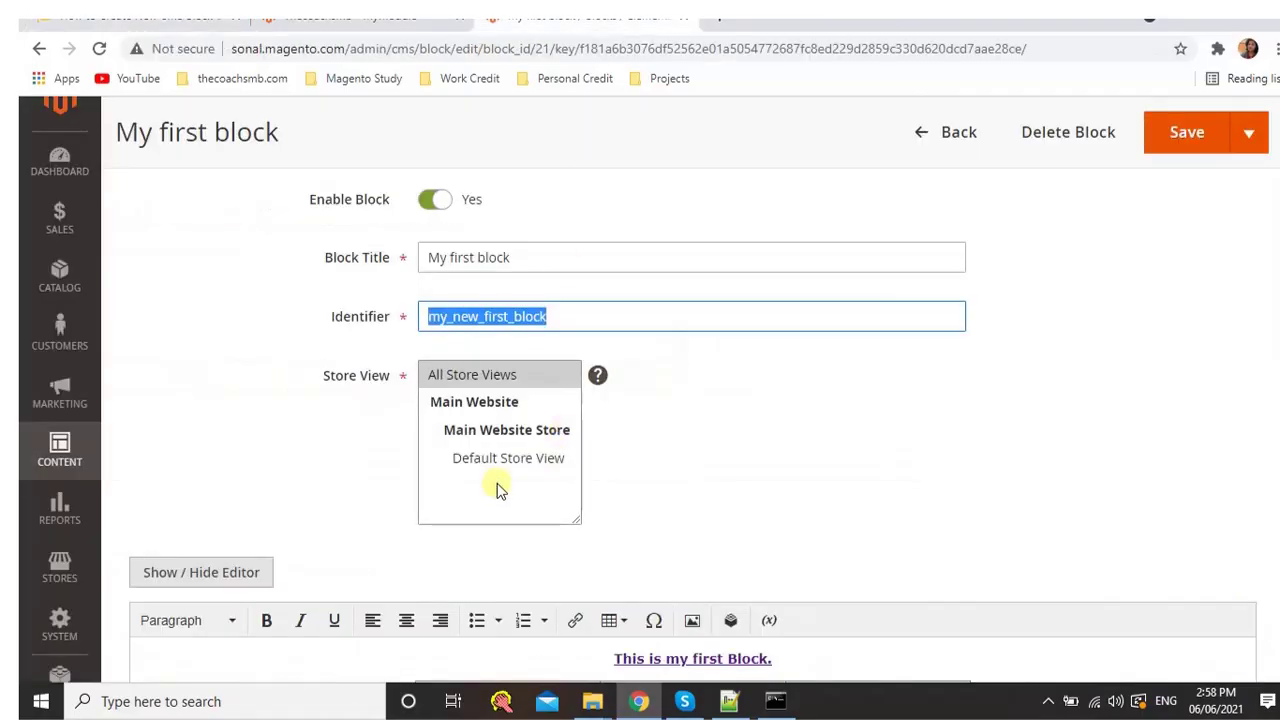
{"action": "scroll", "coordinate": [491, 486], "scroll_direction": "down", "scroll_amount": 5}
{"action": "scroll", "coordinate": [654, 491], "scroll_direction": "up", "scroll_amount": 1}
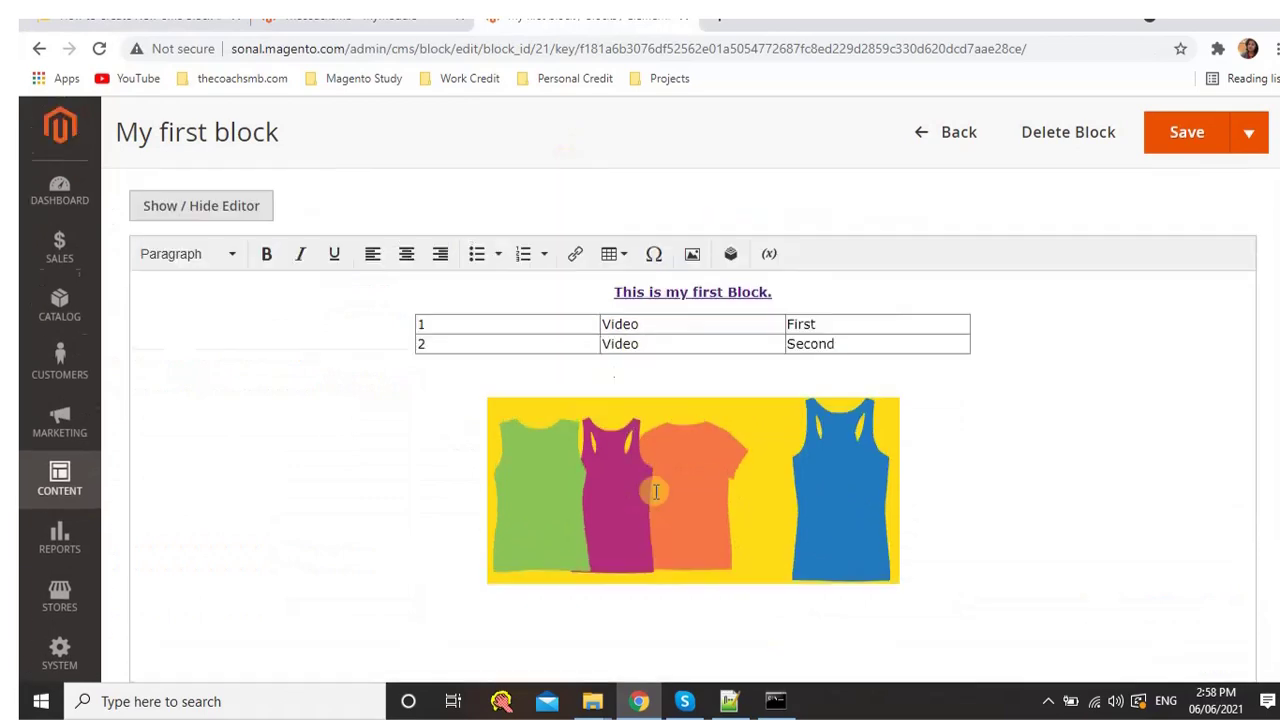
{"action": "scroll", "coordinate": [630, 494], "scroll_direction": "up", "scroll_amount": 5}
{"action": "scroll", "coordinate": [590, 450], "scroll_direction": "down", "scroll_amount": 2}
{"action": "scroll", "coordinate": [667, 497], "scroll_direction": "down", "scroll_amount": 2}
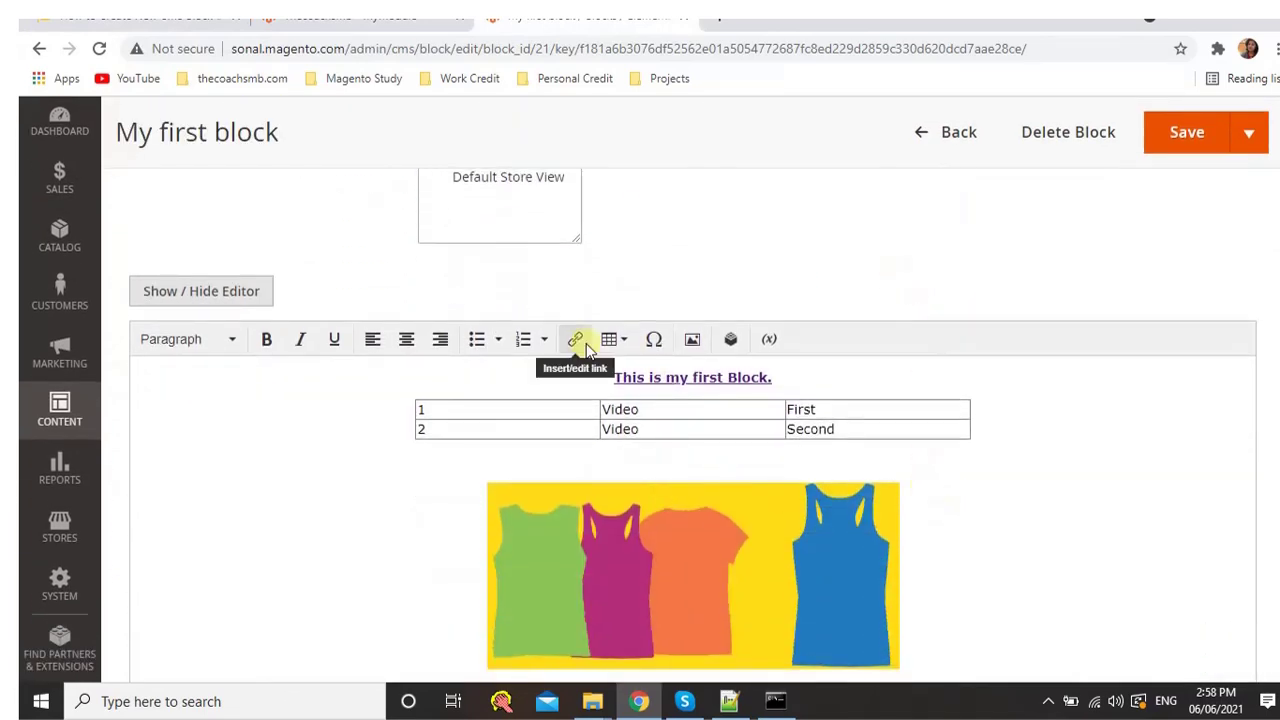
Open the Blocks section in a separate tab and look over the storefront's Women and Contact Us pages
{"action": "left_click", "coordinate": [55, 405]}
{"action": "left_click", "coordinate": [145, 222]}
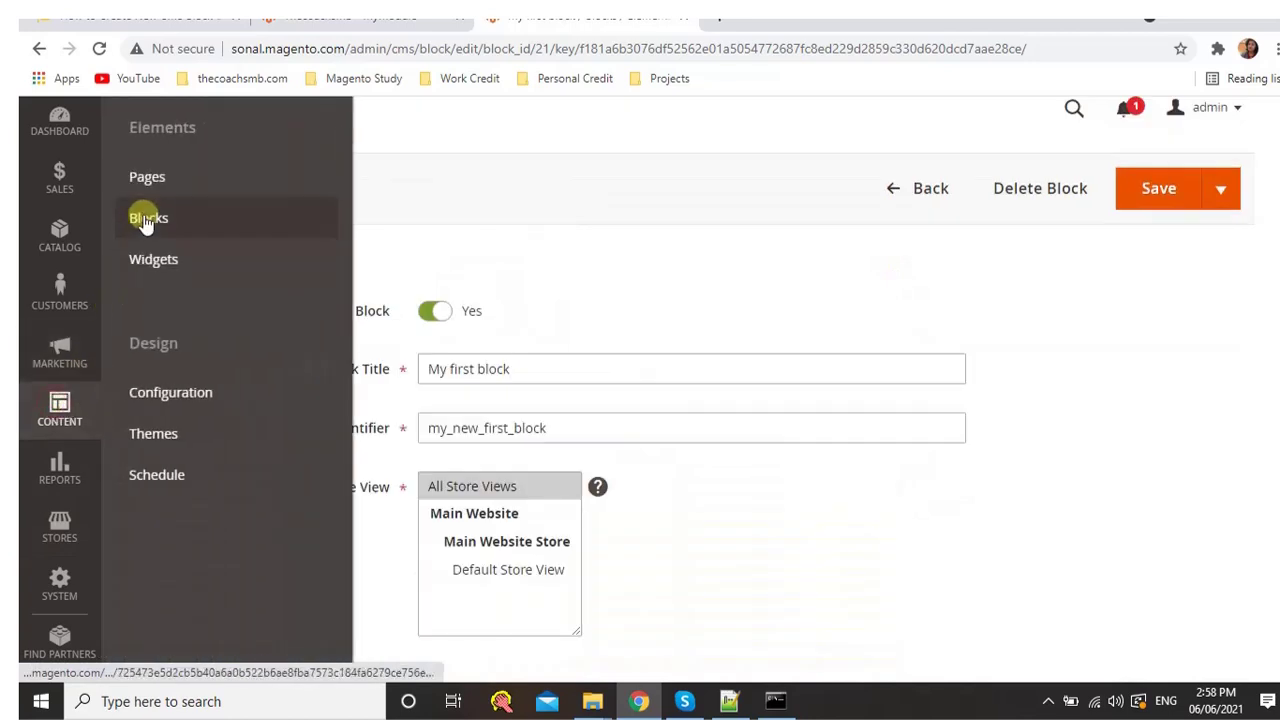
{"action": "key", "text": "ctrl+shift+Tab"}
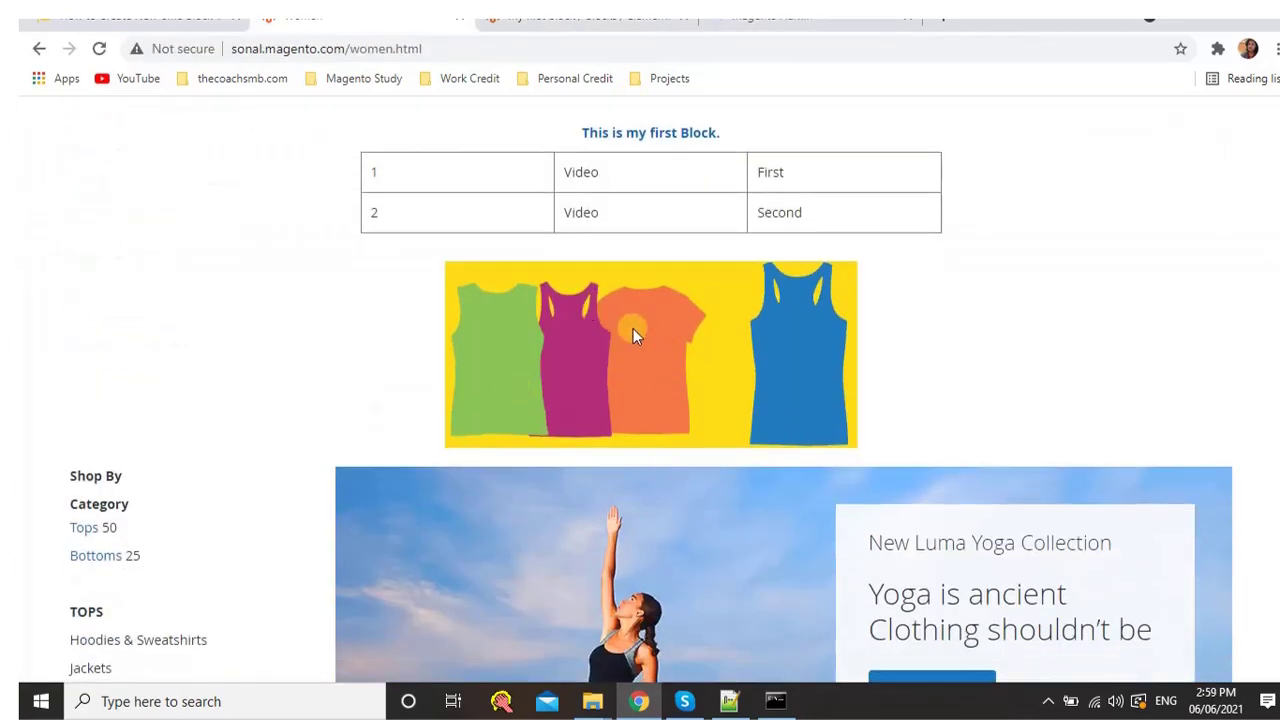
{"action": "scroll", "coordinate": [857, 537], "scroll_direction": "up", "scroll_amount": 2}
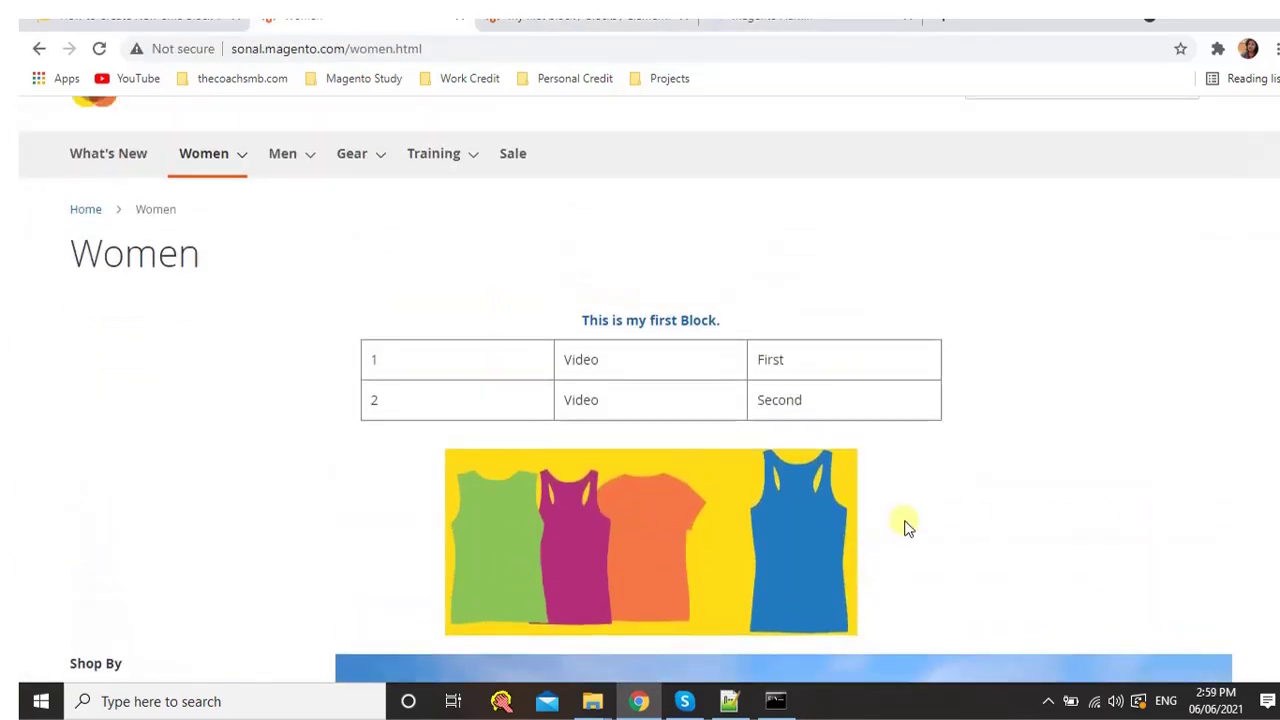
{"action": "scroll", "coordinate": [714, 520], "scroll_direction": "down", "scroll_amount": 15}
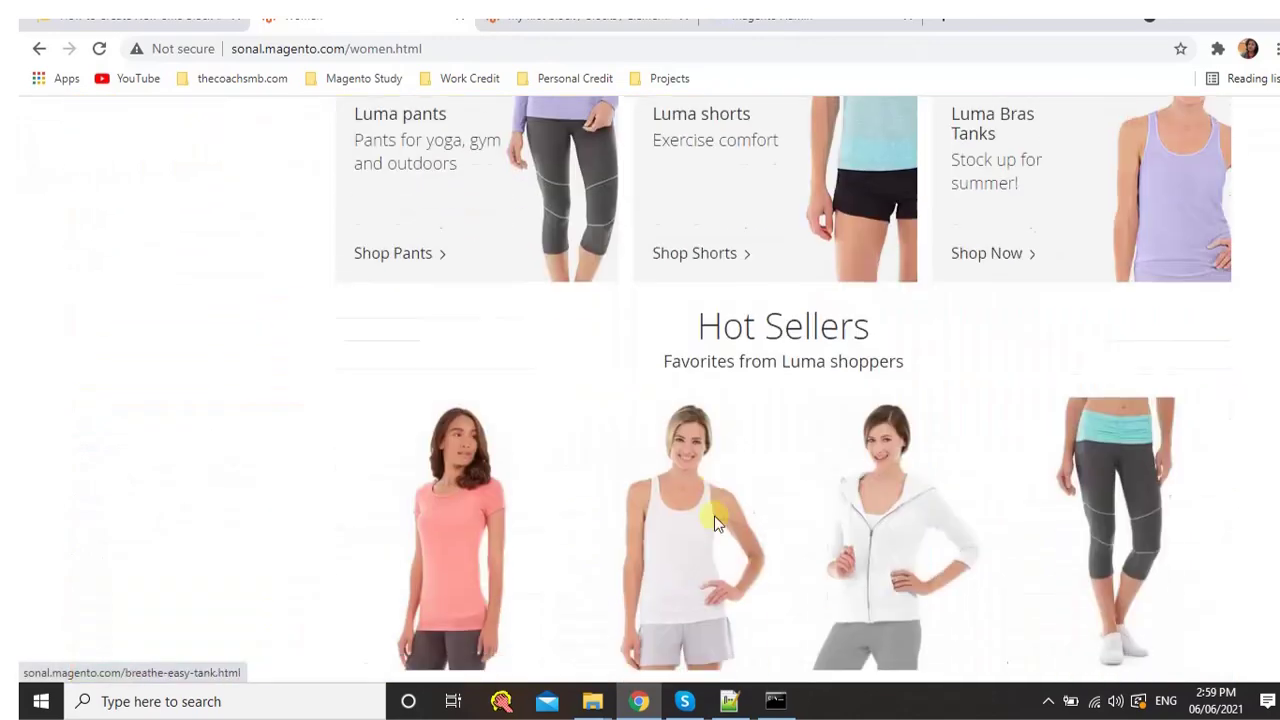
{"action": "scroll", "coordinate": [714, 520], "scroll_direction": "down", "scroll_amount": 5}
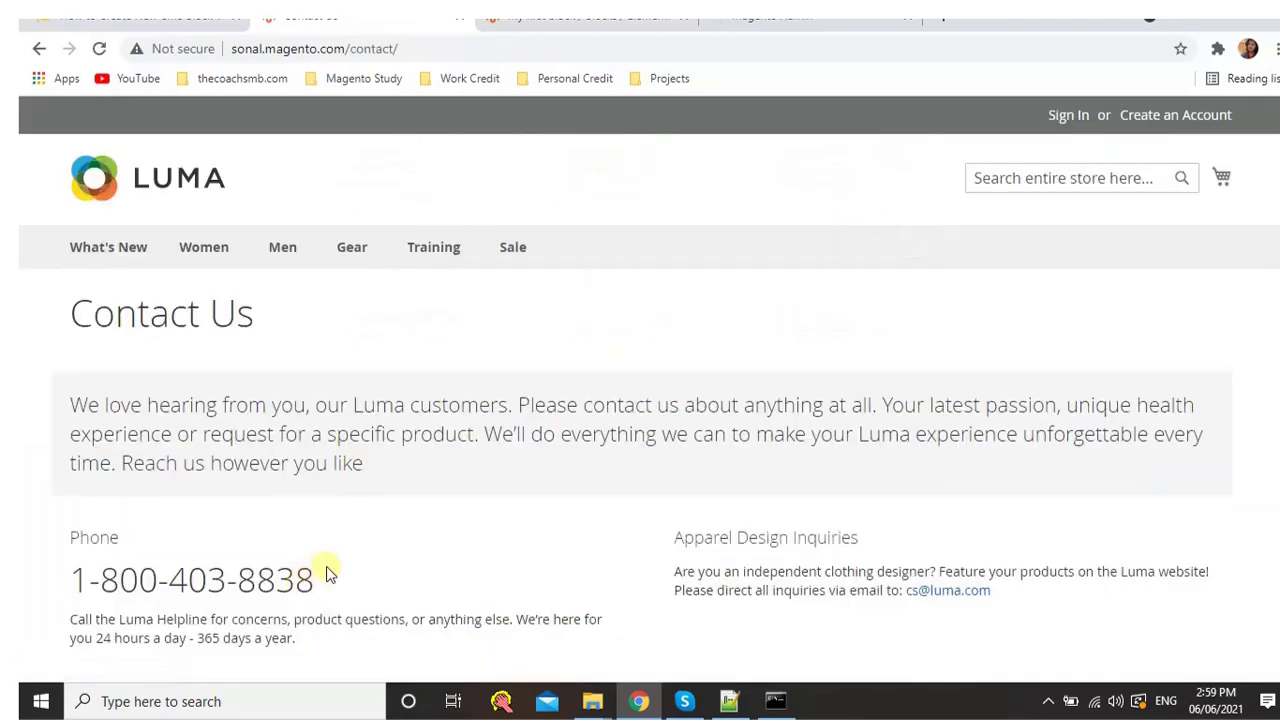
{"action": "key", "text": "alt+Left"}
{"action": "scroll", "coordinate": [640, 428], "scroll_direction": "down", "scroll_amount": 2}
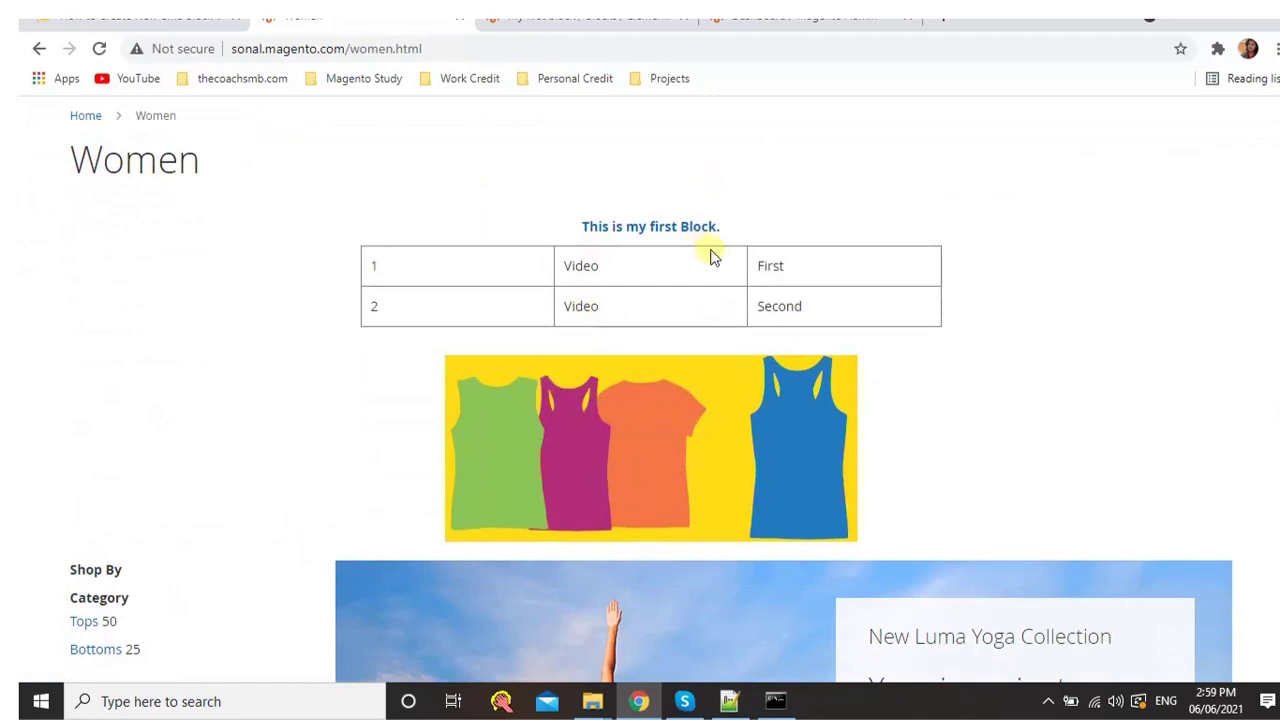
Open the Blocks list from the Magento admin dashboard in a separate browser tab
{"action": "left_click", "coordinate": [790, 16]}
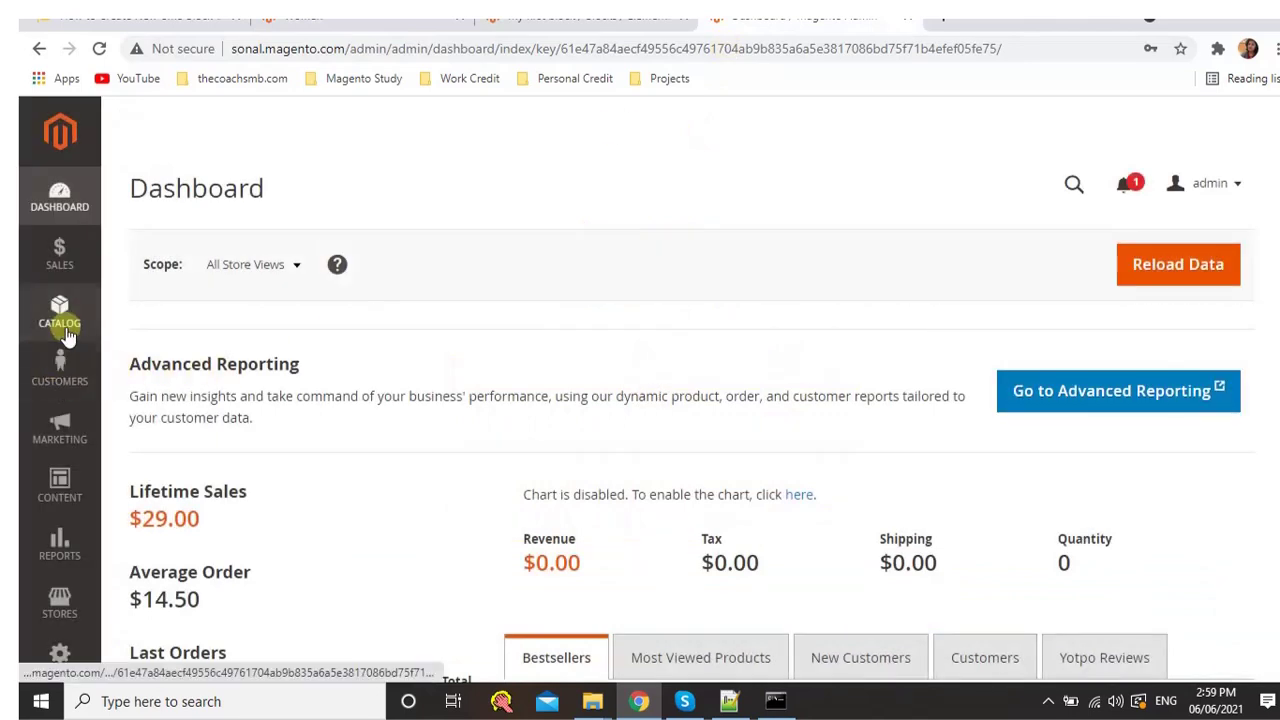
{"action": "left_click", "coordinate": [47, 488]}
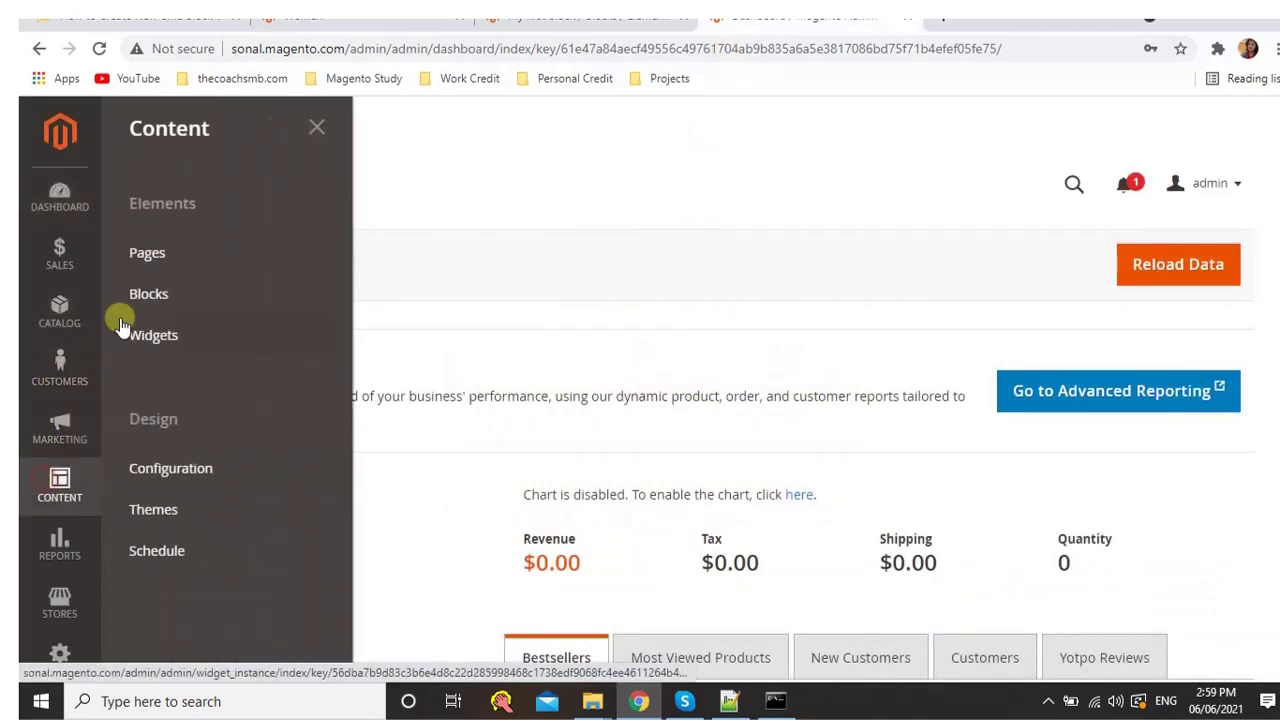
{"action": "middle_click", "coordinate": [140, 300]}
{"action": "left_click", "coordinate": [160, 300]}
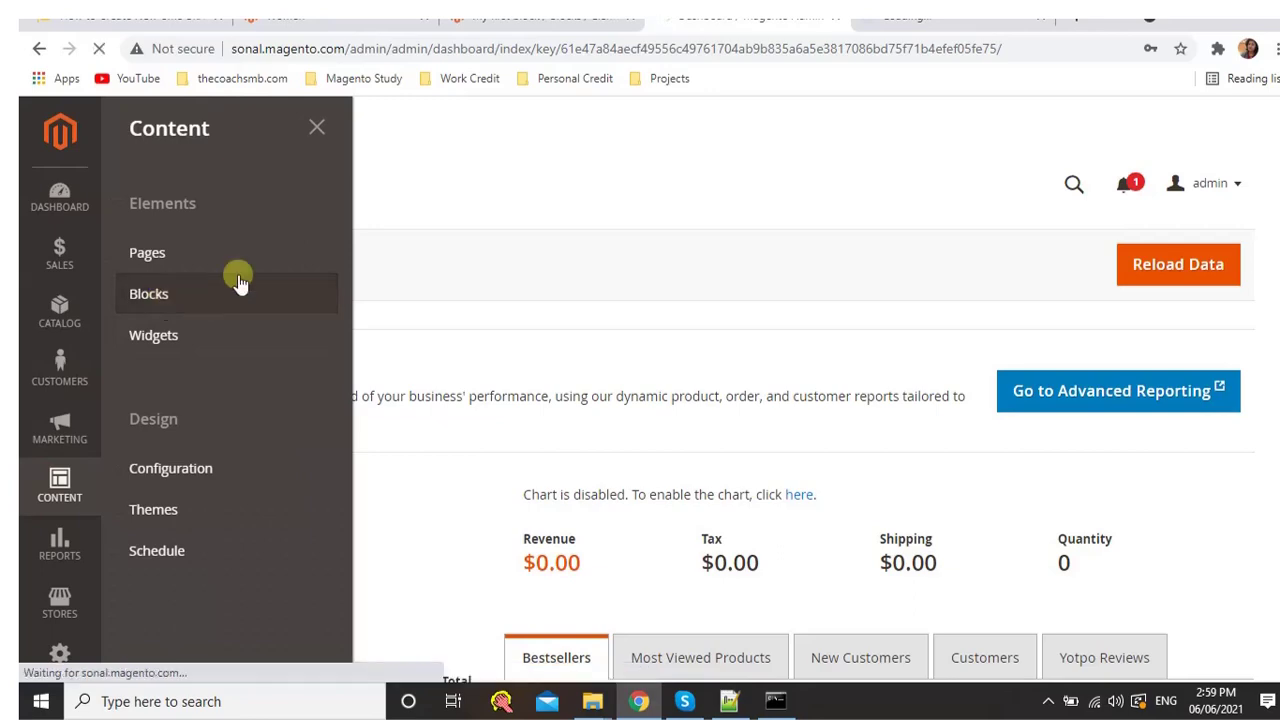
{"action": "left_click", "coordinate": [545, 16]}
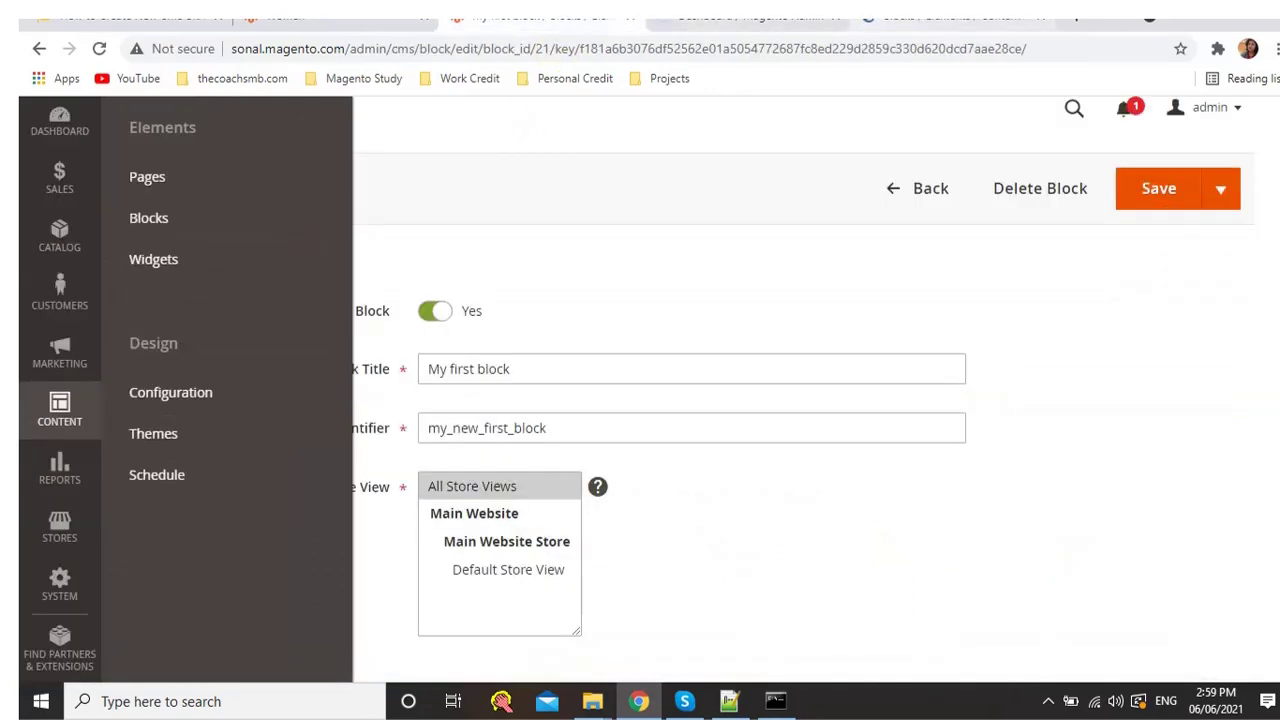
{"action": "left_click", "coordinate": [950, 16]}
{"action": "left_click", "coordinate": [545, 16]}
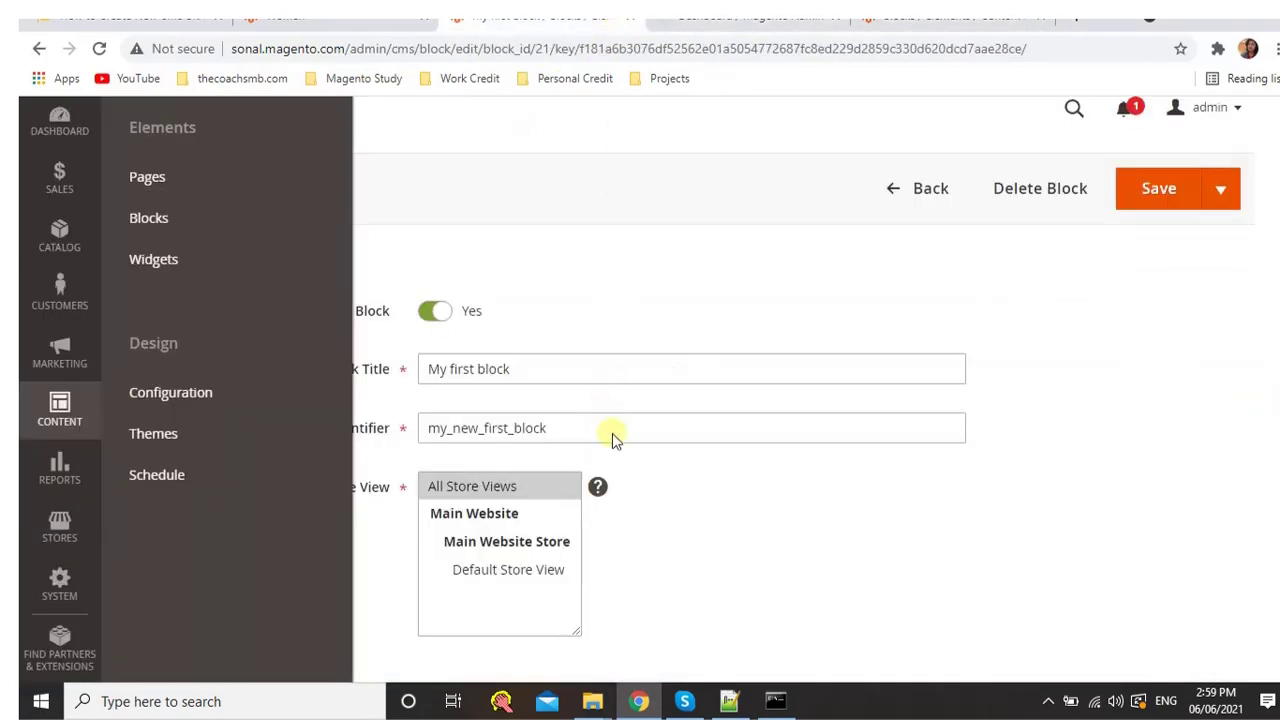
{"action": "left_click", "coordinate": [950, 16]}
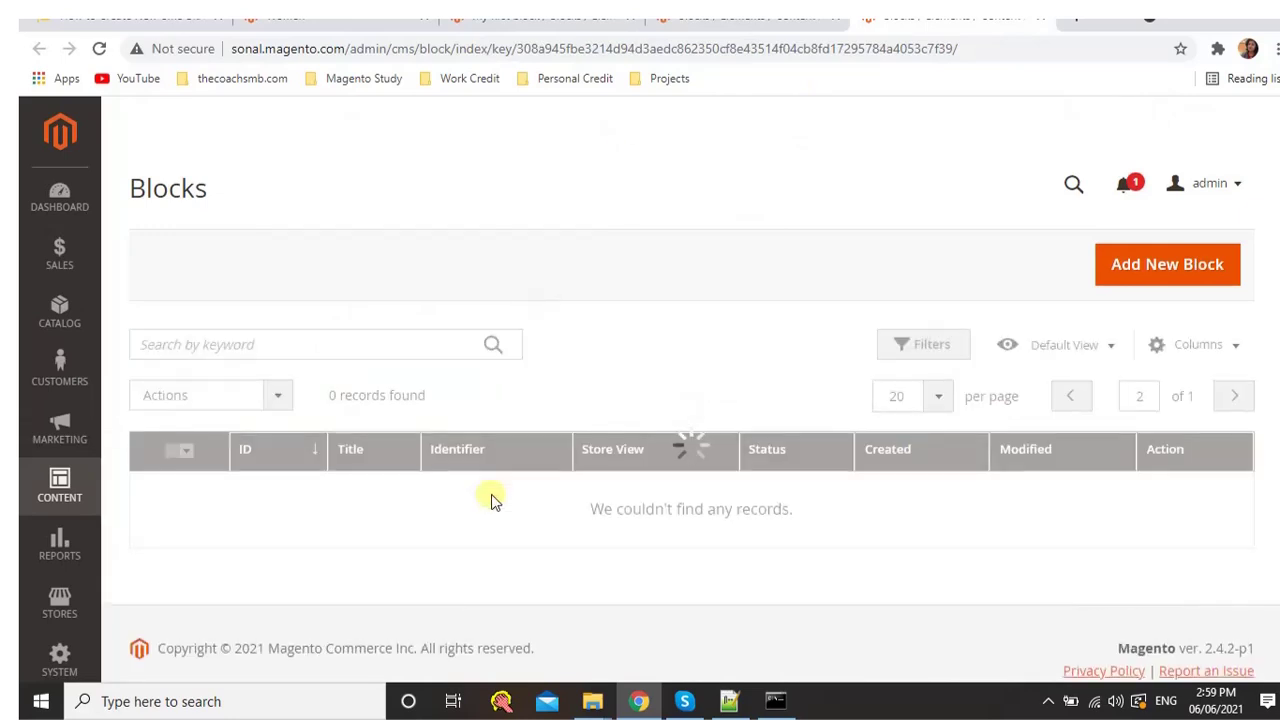
Go to the first page of the Blocks list and copy the identifier contact-us-info from the Contact us info block
{"action": "scroll", "coordinate": [486, 491], "scroll_direction": "down", "scroll_amount": 2}
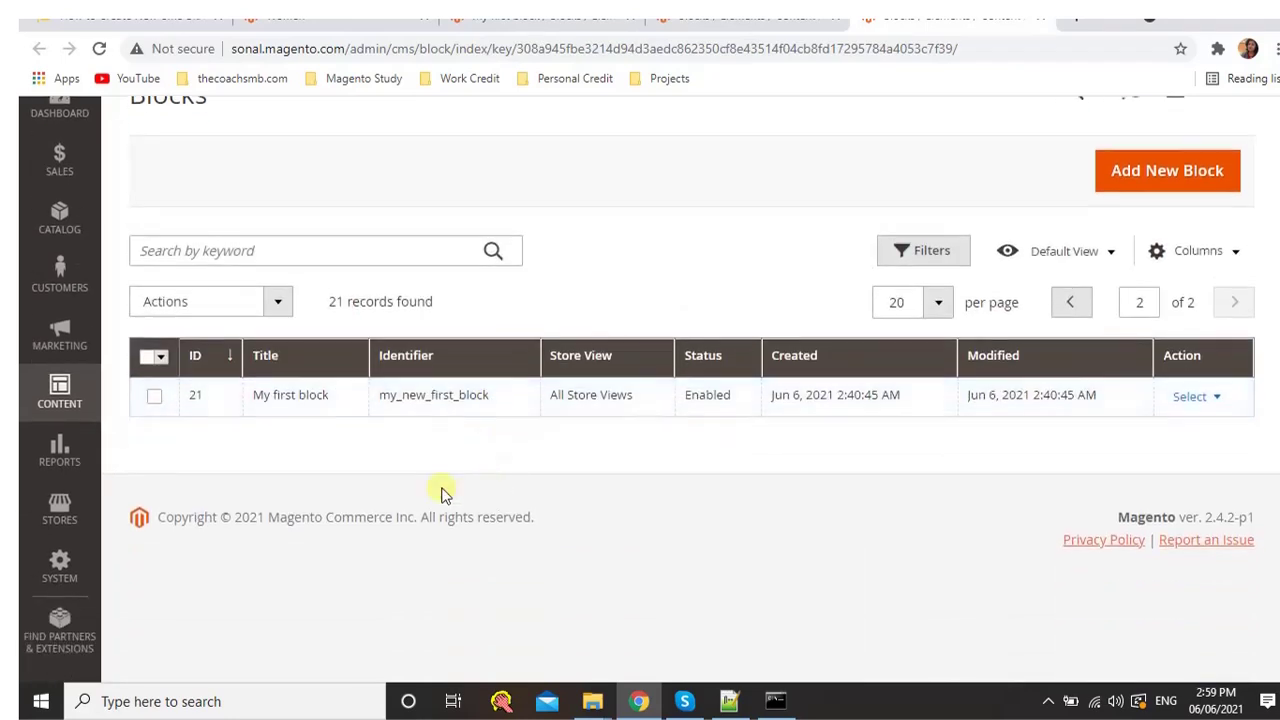
{"action": "left_click", "coordinate": [1075, 303]}
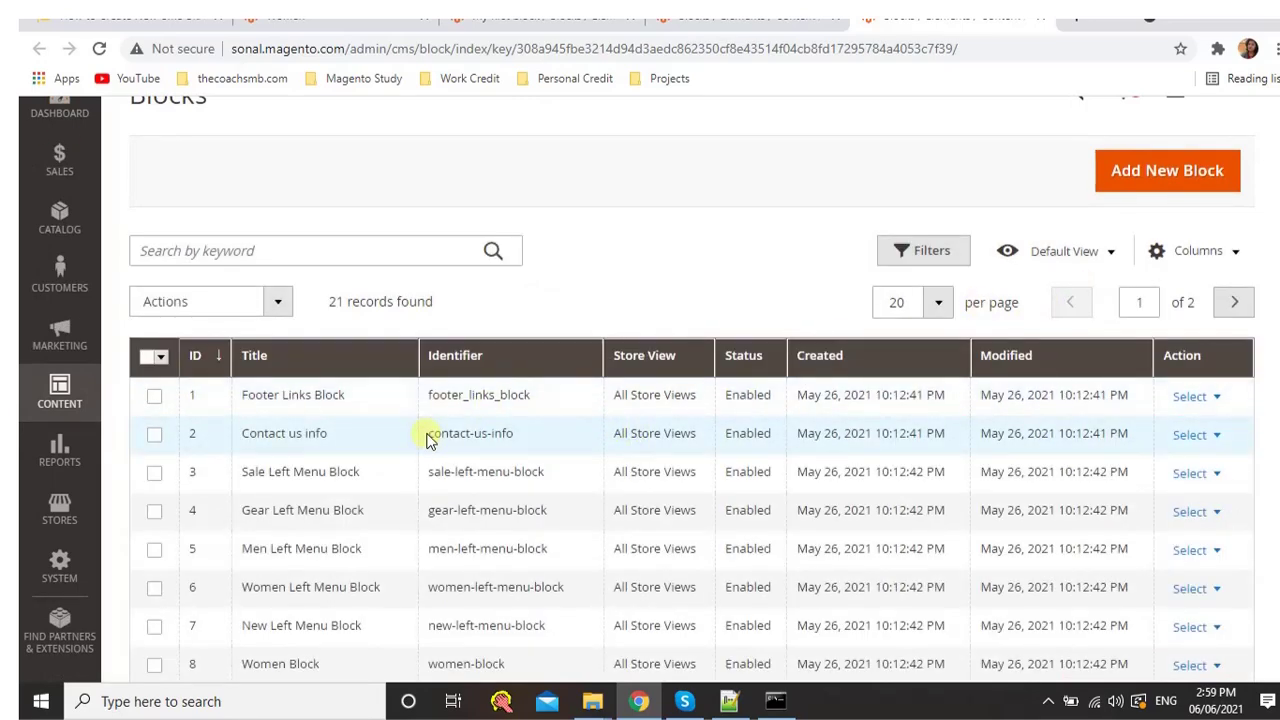
{"action": "left_click_drag", "start_coordinate": [430, 440], "coordinate": [523, 440]}
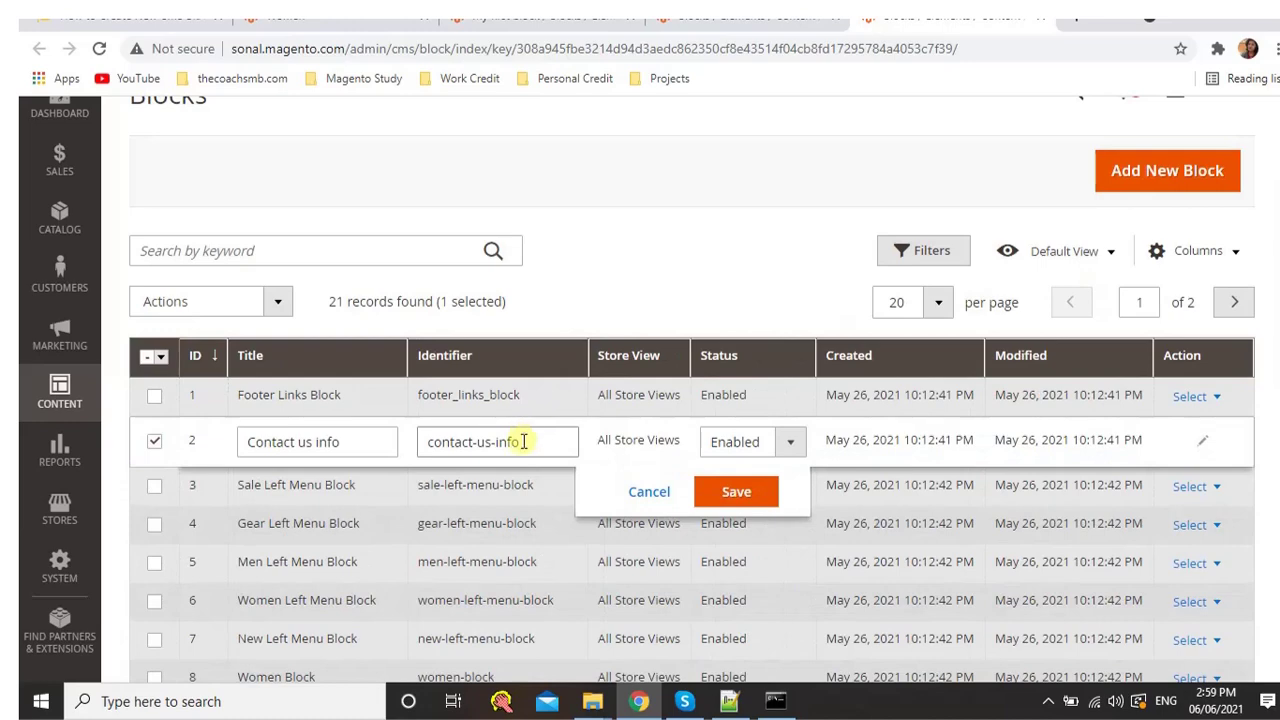
{"action": "triple_click", "coordinate": [520, 440]}
{"action": "key", "text": "ctrl+c"}
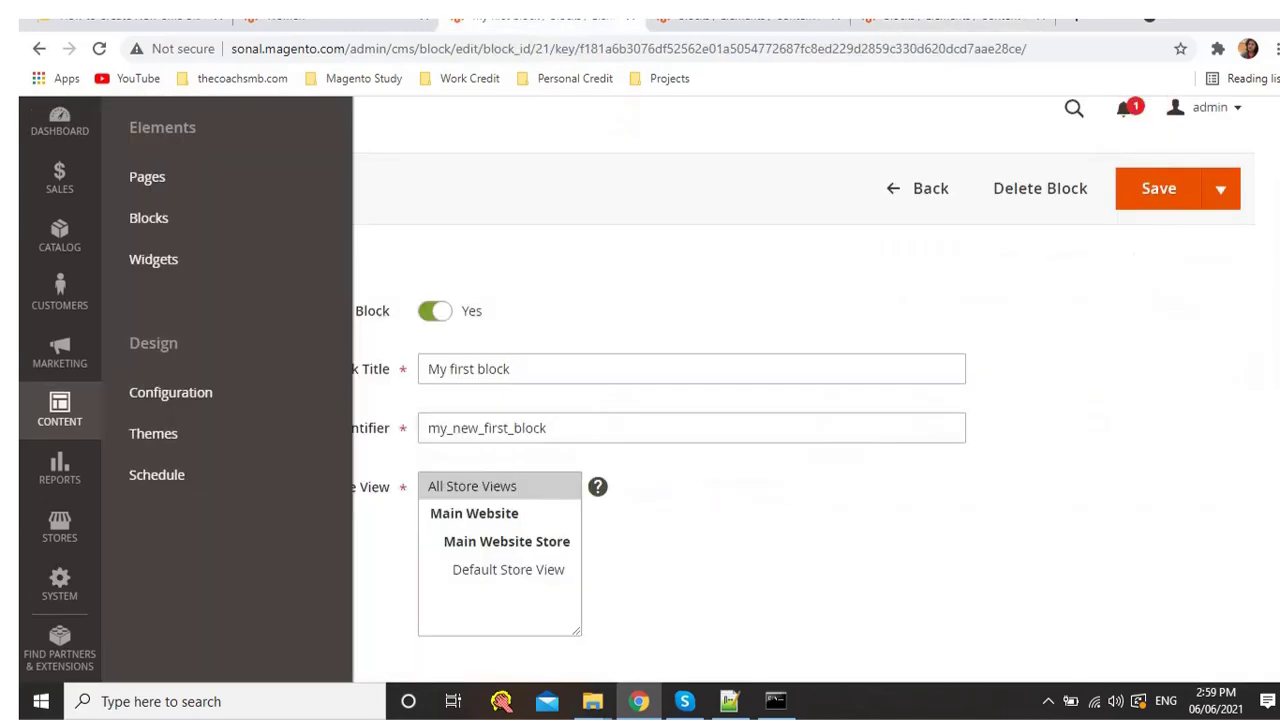
Copy the article's code for showing a static block within another block and paste it beneath the image in My first block
{"action": "scroll", "coordinate": [553, 541], "scroll_direction": "down", "scroll_amount": 4}
{"action": "left_click", "coordinate": [986, 239]}
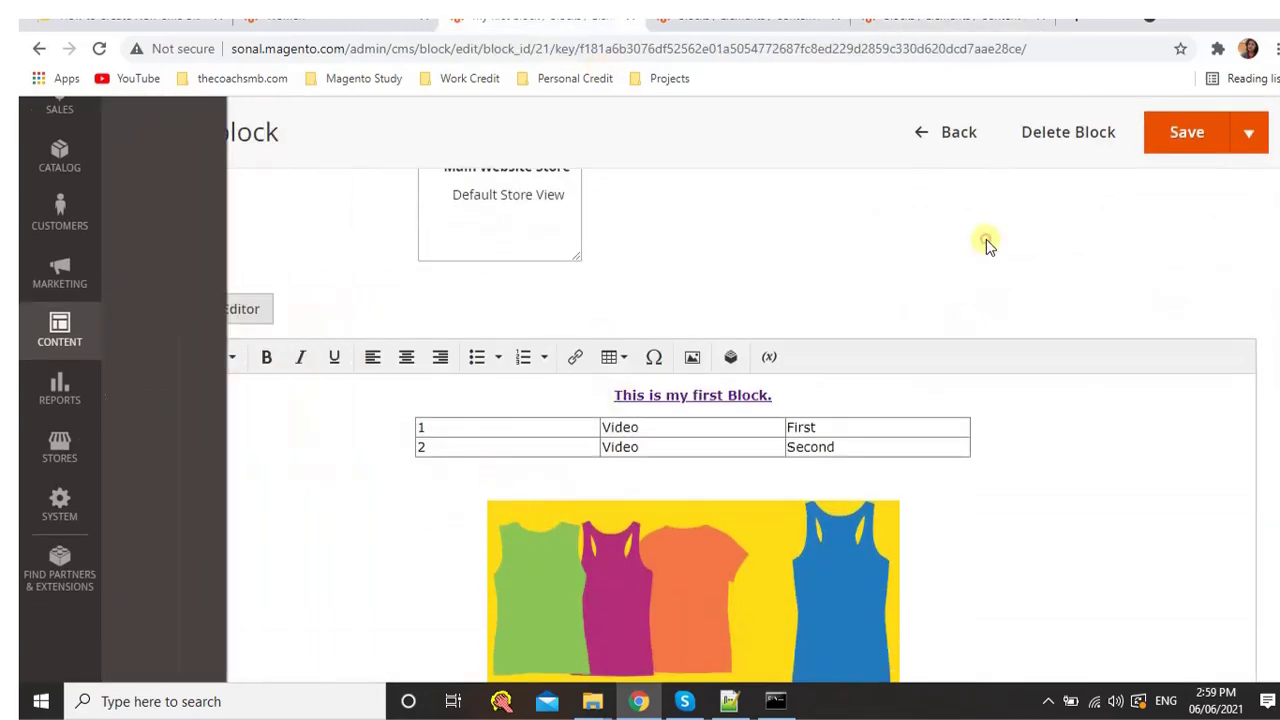
{"action": "left_click", "coordinate": [180, 17]}
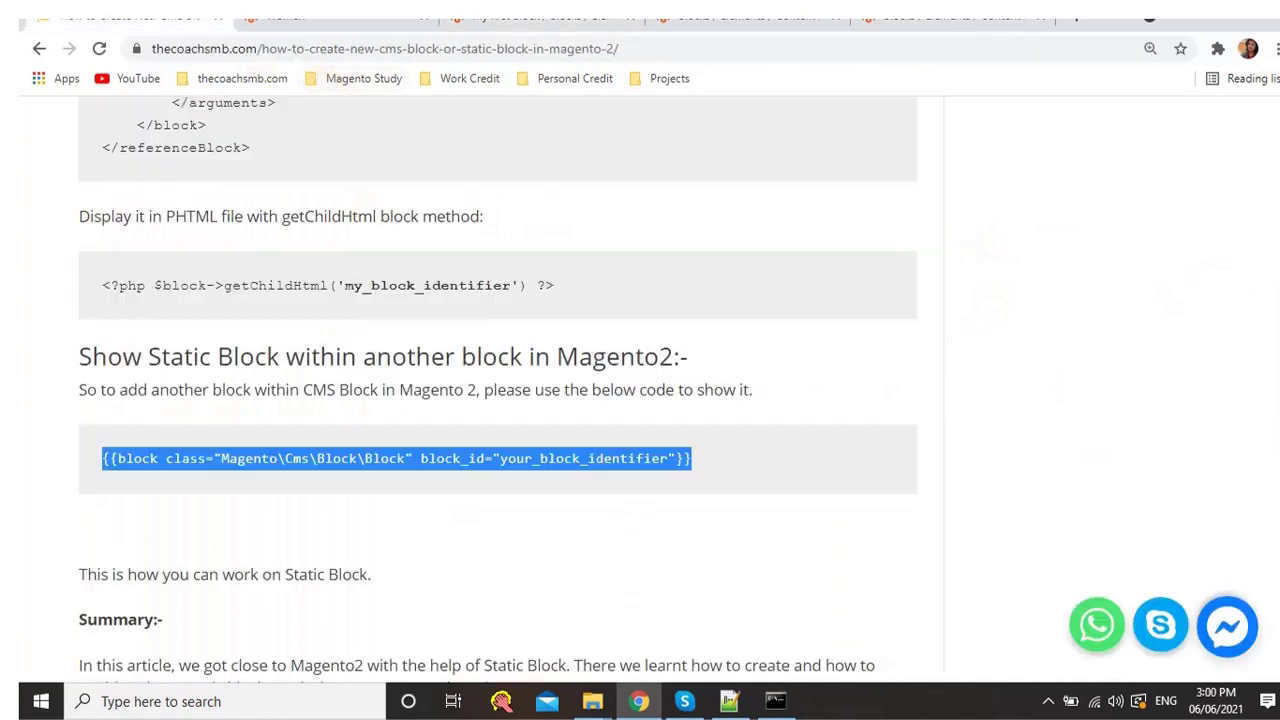
{"action": "left_click", "coordinate": [540, 17]}
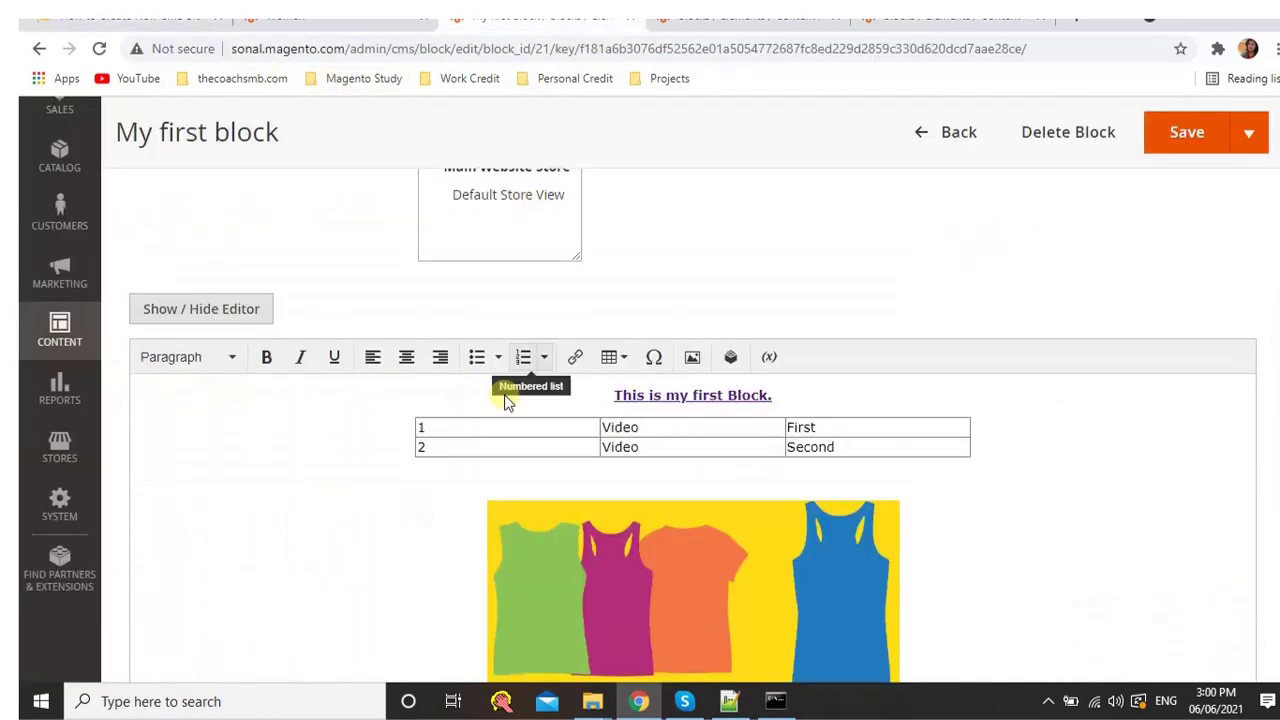
{"action": "scroll", "coordinate": [460, 410], "scroll_direction": "down", "scroll_amount": 1}
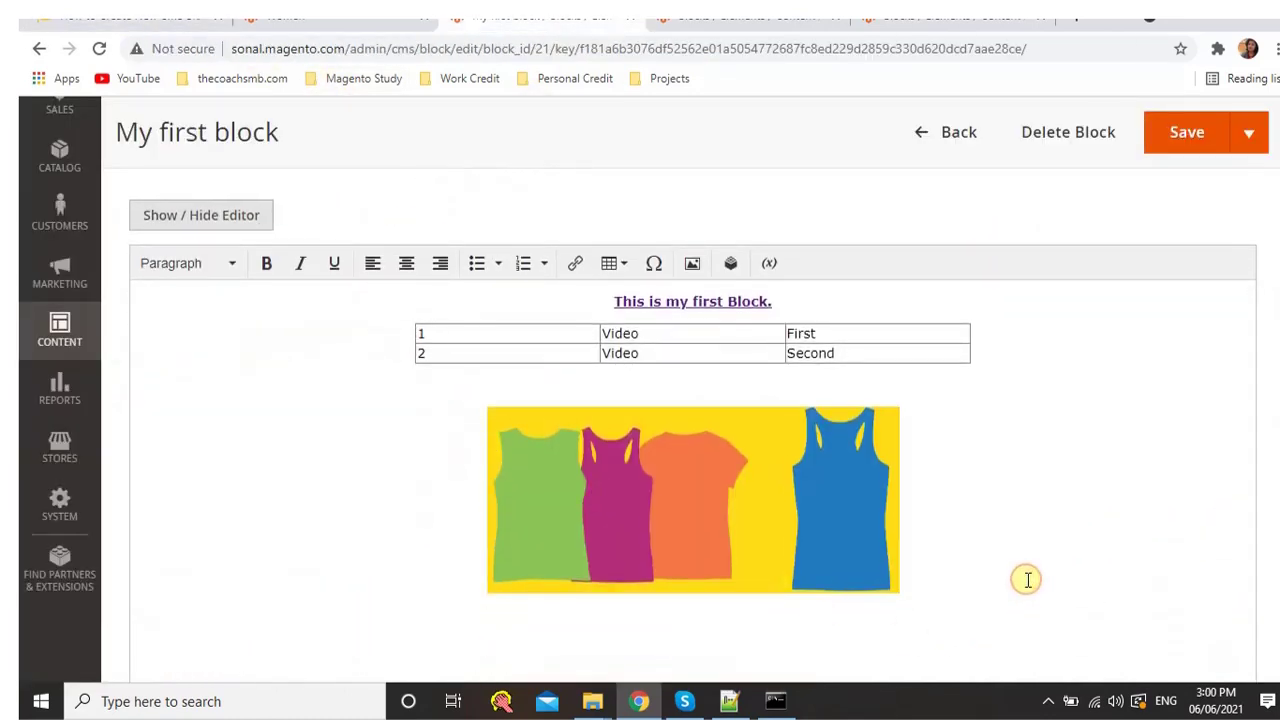
{"action": "type", "text": "{{block class=\"Magento\\Cms\\Block\\Block\" block_id=\"your_block_identifier\"}}"}
{"action": "scroll", "coordinate": [1000, 500], "scroll_direction": "down", "scroll_amount": 3}
Replace your_block_identifier in the pasted code with contact-us-info and try to save My first block
{"action": "left_click", "coordinate": [940, 17]}
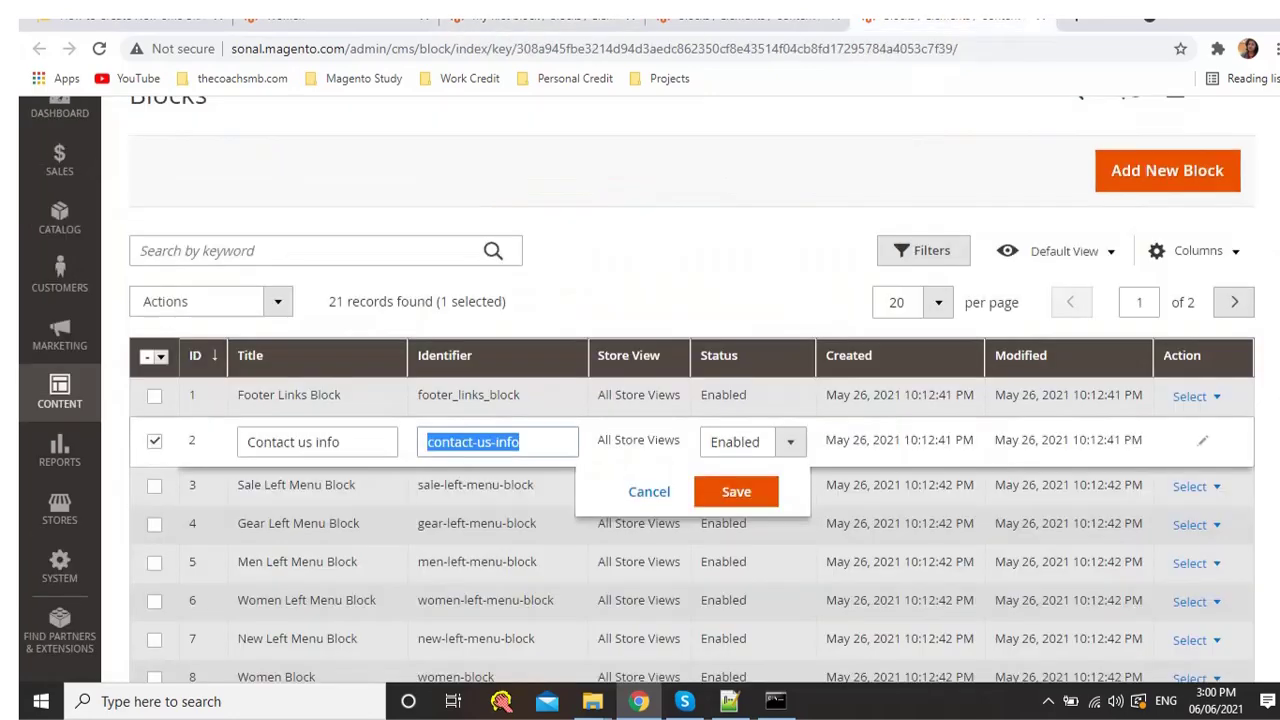
{"action": "left_click", "coordinate": [540, 17]}
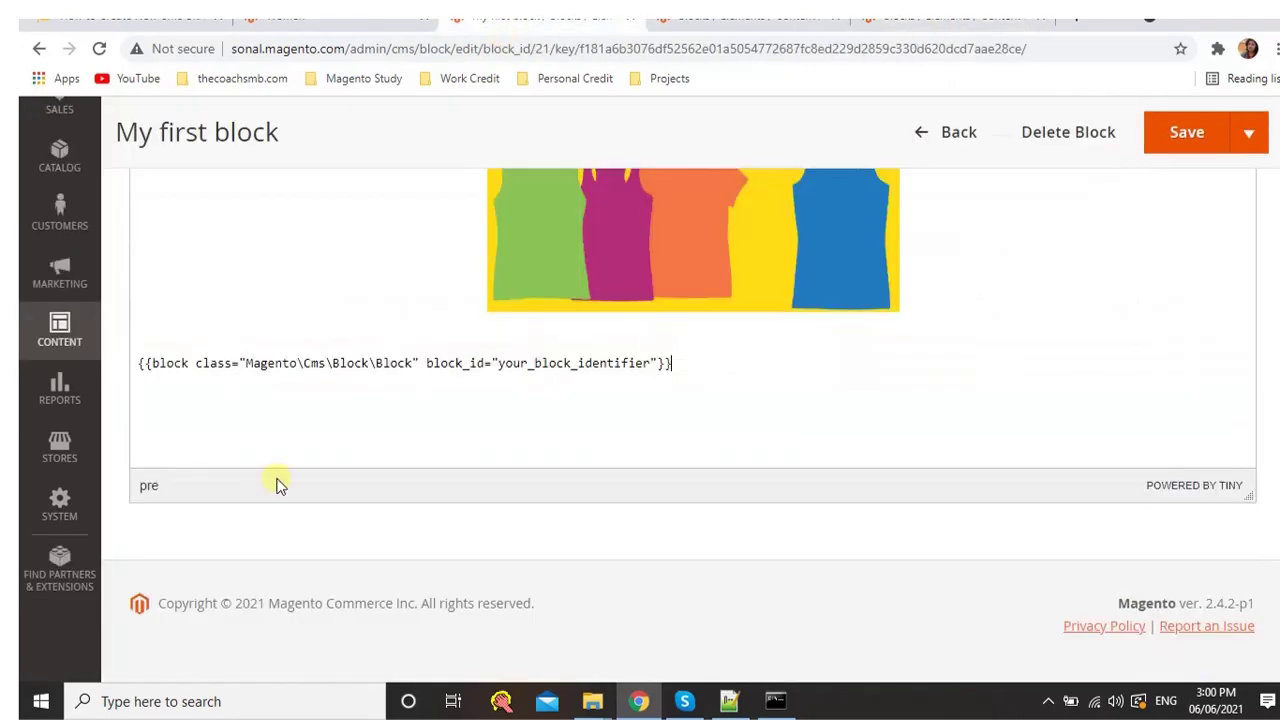
{"action": "double_click", "coordinate": [545, 363]}
{"action": "key", "text": "ctrl+v"}
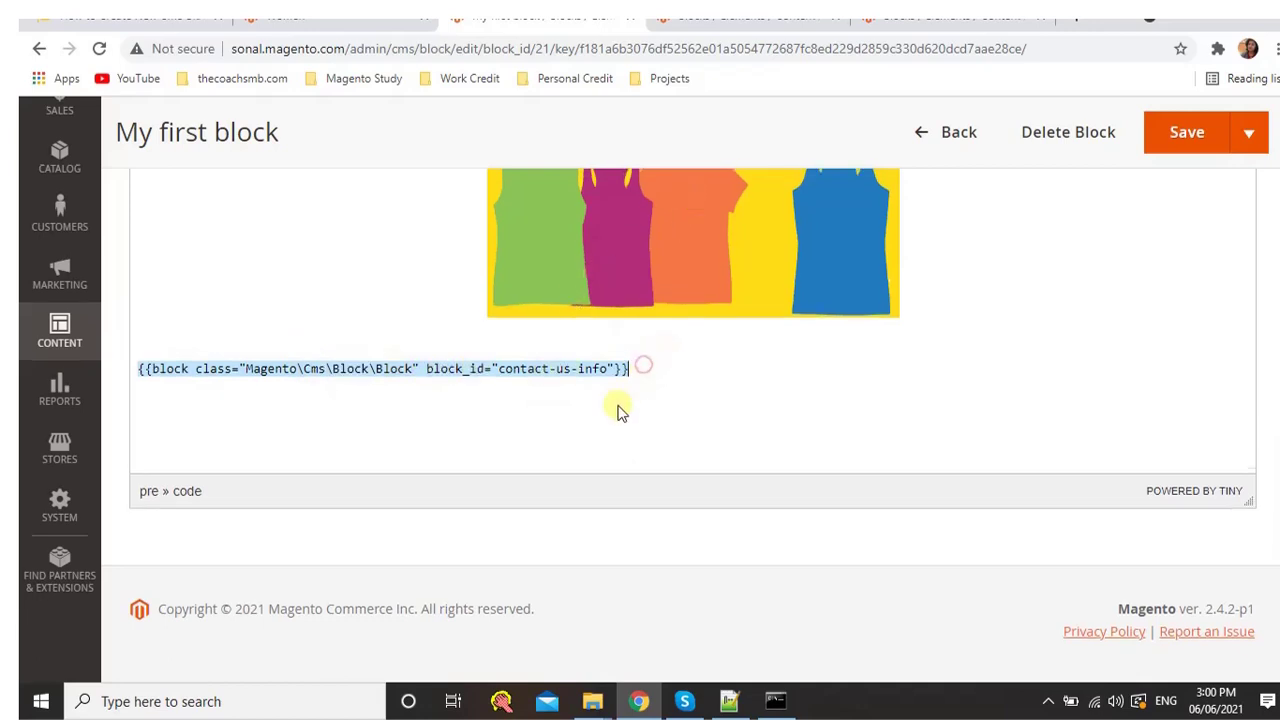
{"action": "scroll", "coordinate": [617, 409], "scroll_direction": "up", "scroll_amount": 5}
{"action": "scroll", "coordinate": [612, 530], "scroll_direction": "down", "scroll_amount": 1}
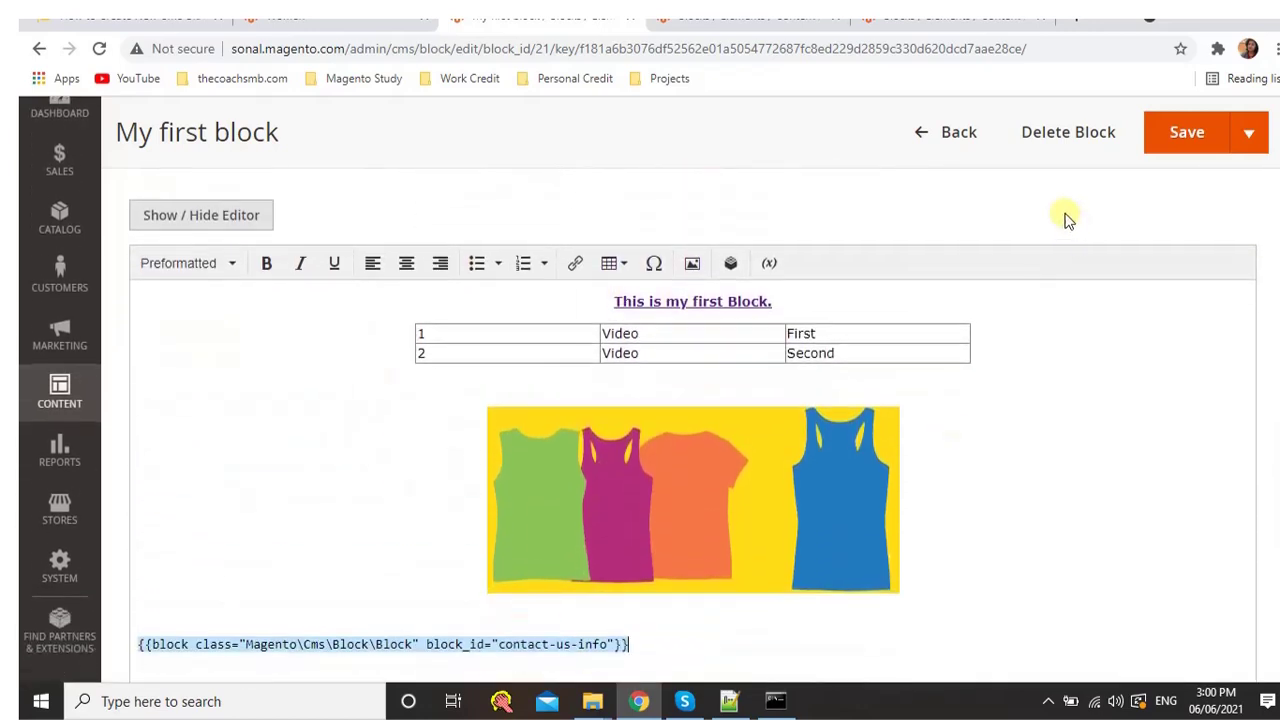
{"action": "left_click", "coordinate": [1186, 131]}
{"action": "scroll", "coordinate": [948, 347], "scroll_direction": "down", "scroll_amount": 1}
{"action": "scroll", "coordinate": [948, 347], "scroll_direction": "down", "scroll_amount": 1}
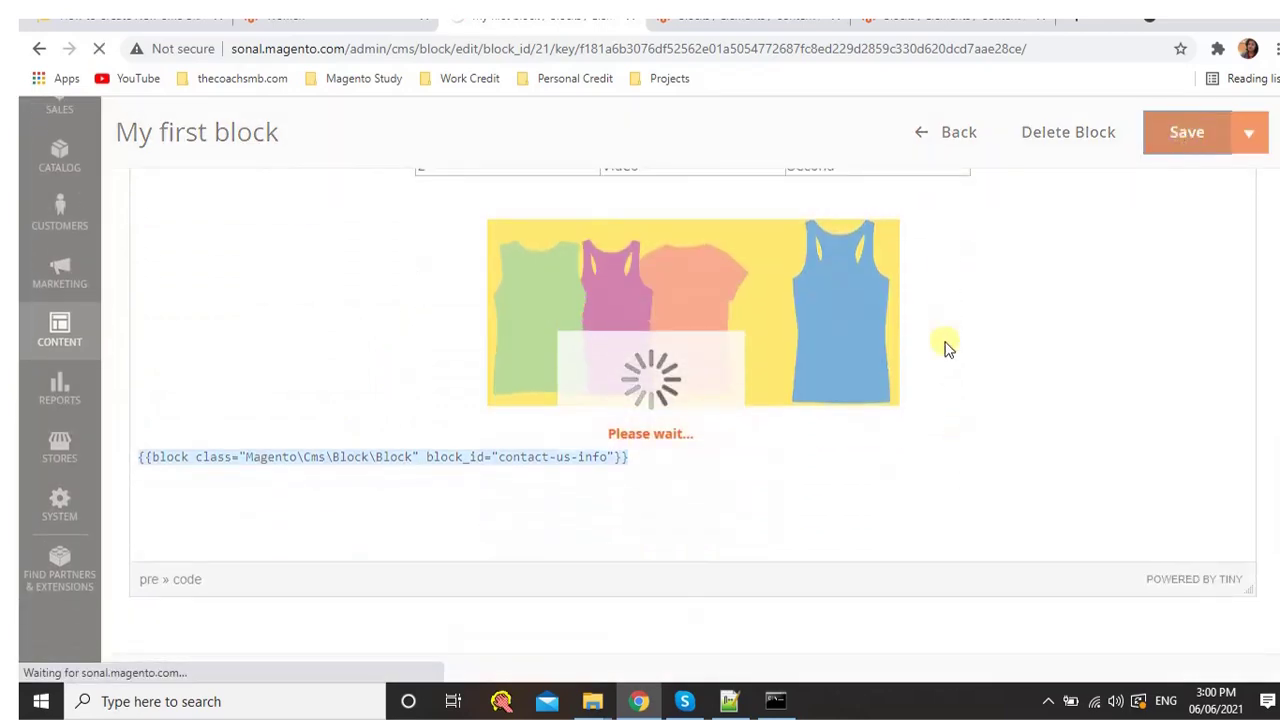
Return to the Blocks list and reopen My first block for editing
{"action": "mouse_move", "coordinate": [776, 701]}
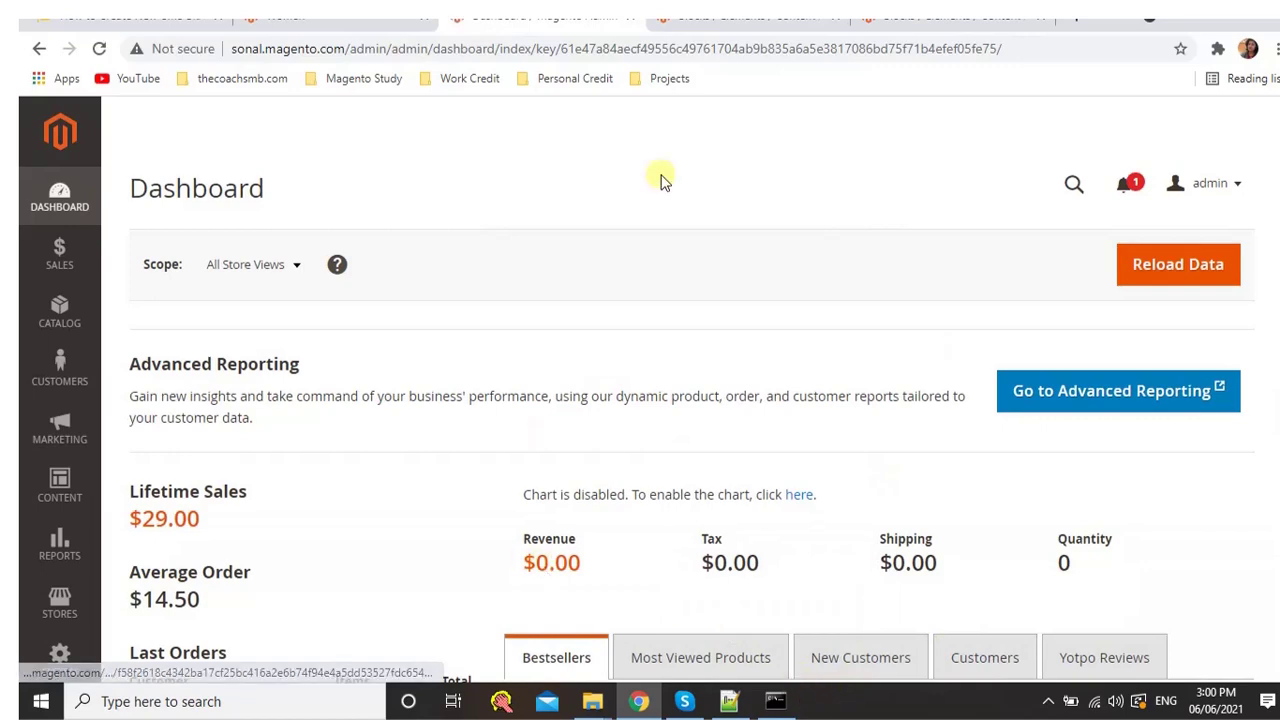
{"action": "key", "text": "ctrl+Tab"}
{"action": "key", "text": "ctrl+shift+Tab"}
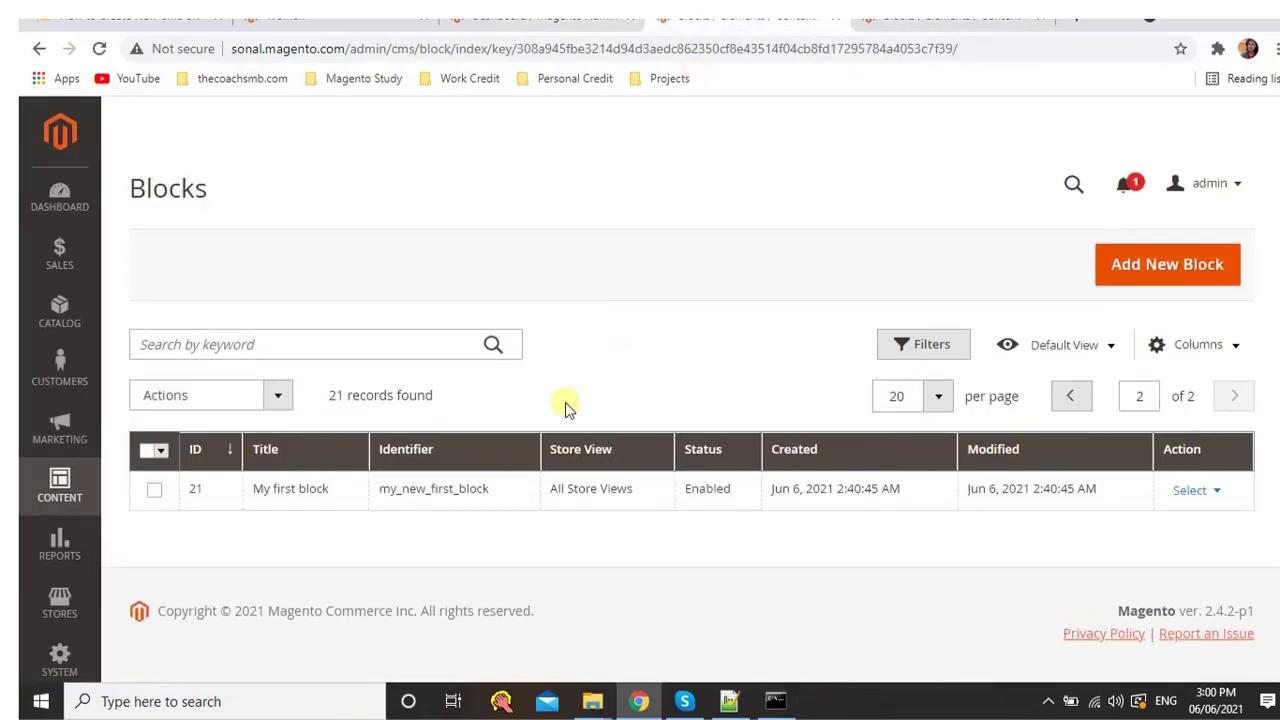
{"action": "left_click", "coordinate": [1192, 500]}
{"action": "left_click", "coordinate": [1189, 515]}
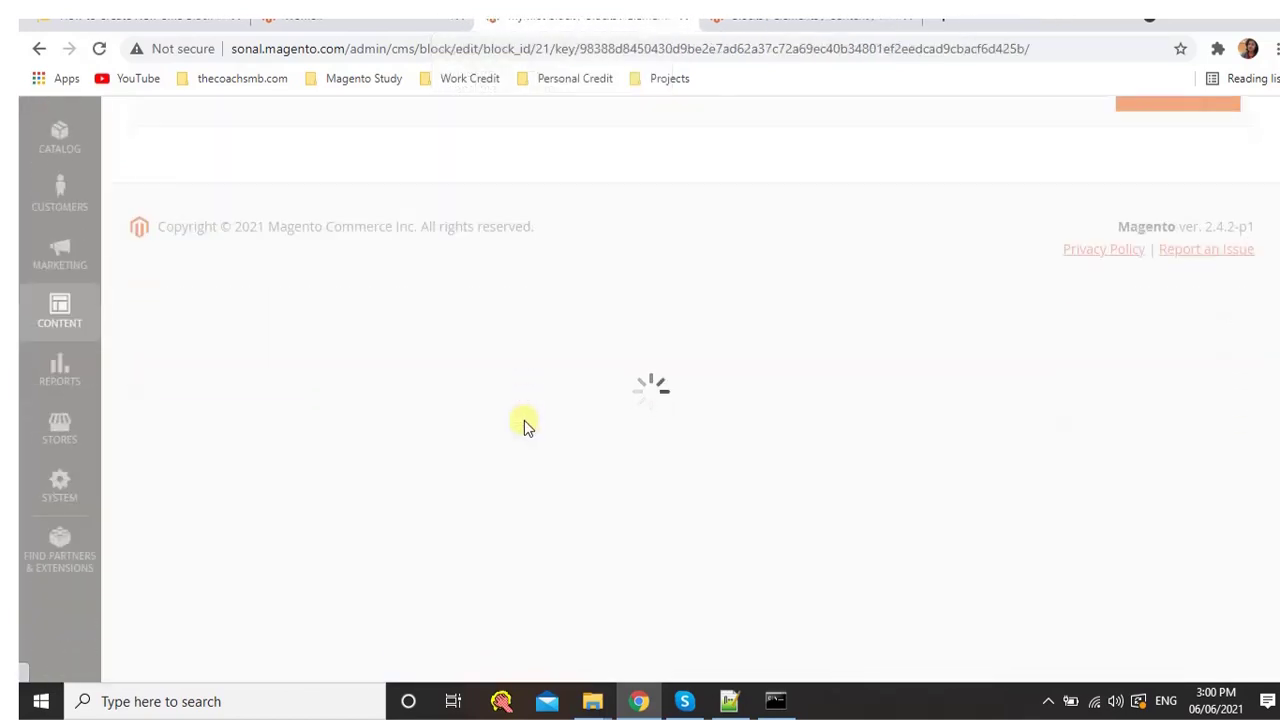
Insert {{block class="Magento\Cms\Block\Block" block_id="your_block_identifier"}} beneath the image in the content of My first block
{"action": "scroll", "coordinate": [486, 543], "scroll_direction": "down", "scroll_amount": 4}
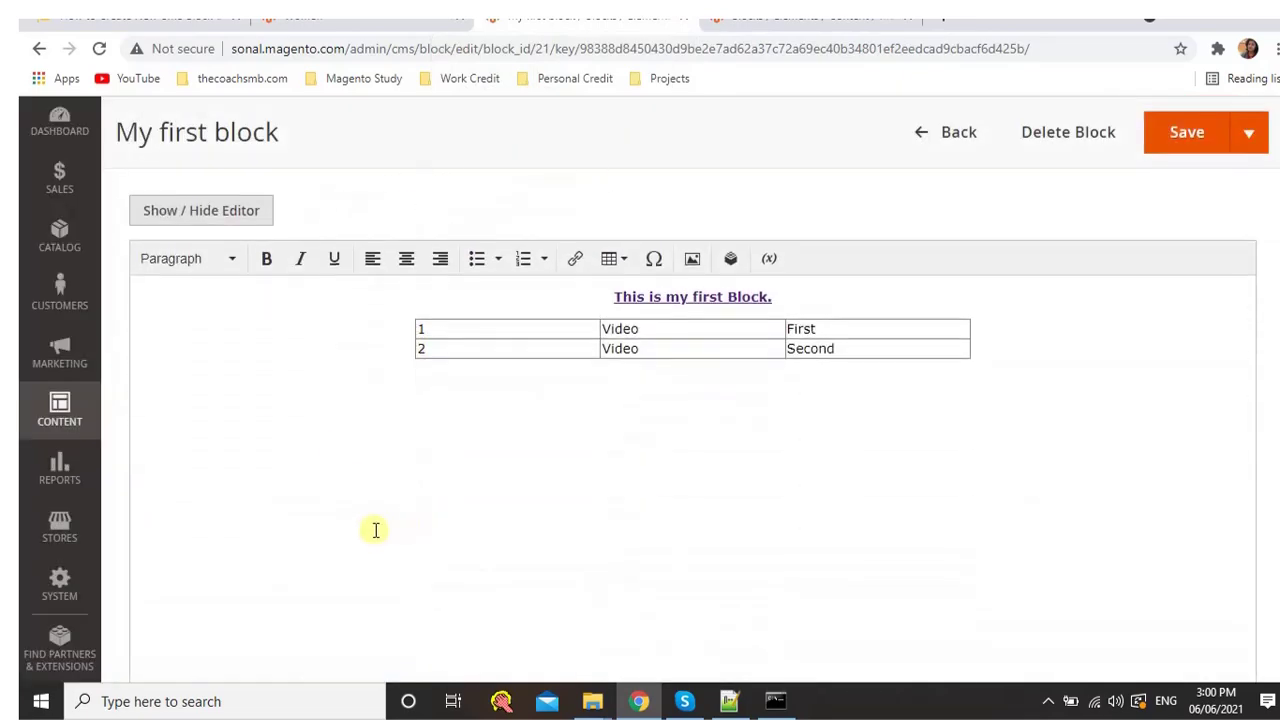
{"action": "left_click", "coordinate": [337, 451]}
{"action": "key", "text": "ctrl+v"}
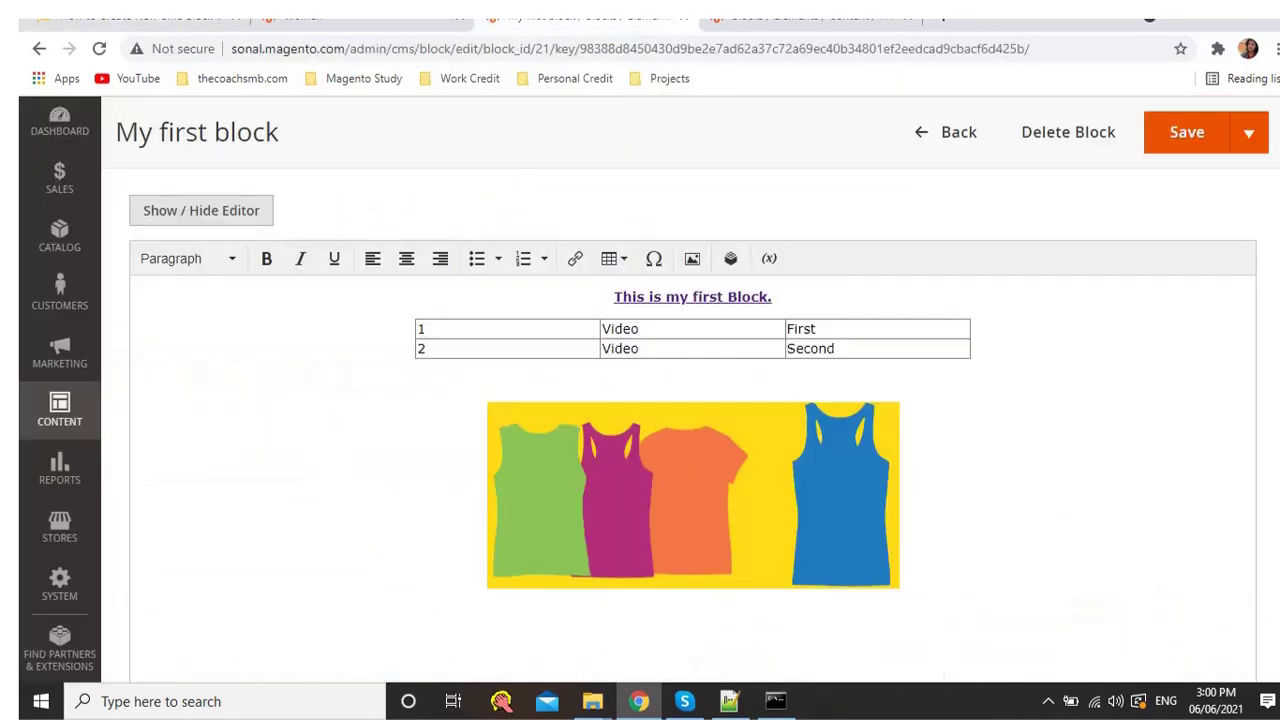
{"action": "scroll", "coordinate": [540, 550], "scroll_direction": "down", "scroll_amount": 2}
{"action": "left_click", "coordinate": [663, 343]}
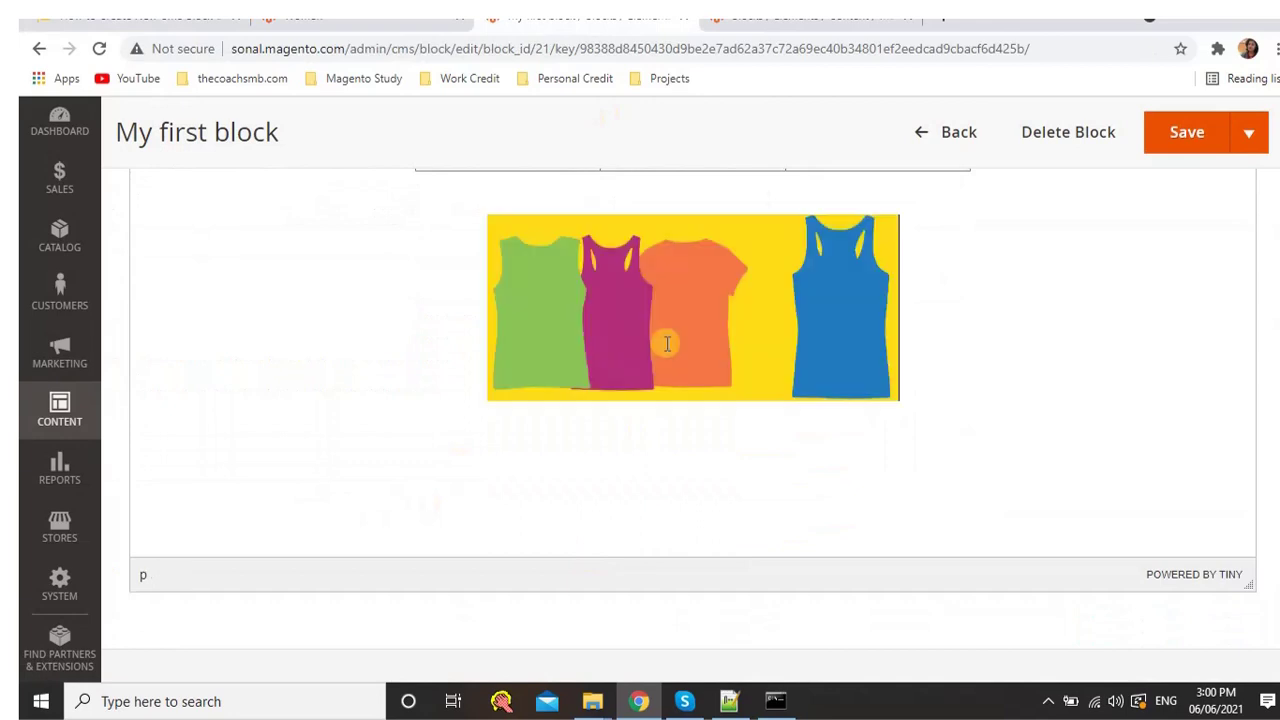
{"action": "key", "text": "Down"}
{"action": "type", "text": "{{block class=\"Magento\\Cms\\Block\\Block\" block_id=\"your_block_identifier\"}}"}
Replace your_block_identifier in the inserted code with contact-us-info and save My first block
{"action": "left_click", "coordinate": [789, 30]}
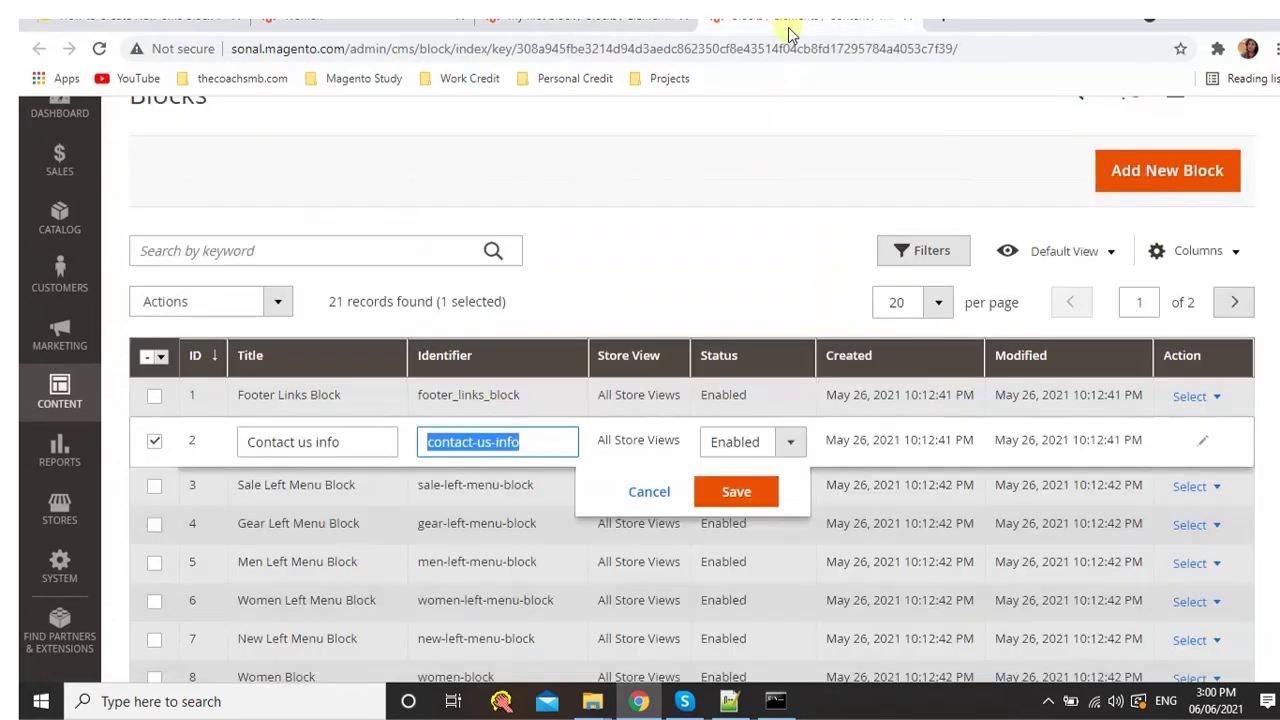
{"action": "left_click", "coordinate": [560, 18]}
{"action": "triple_click", "coordinate": [563, 451]}
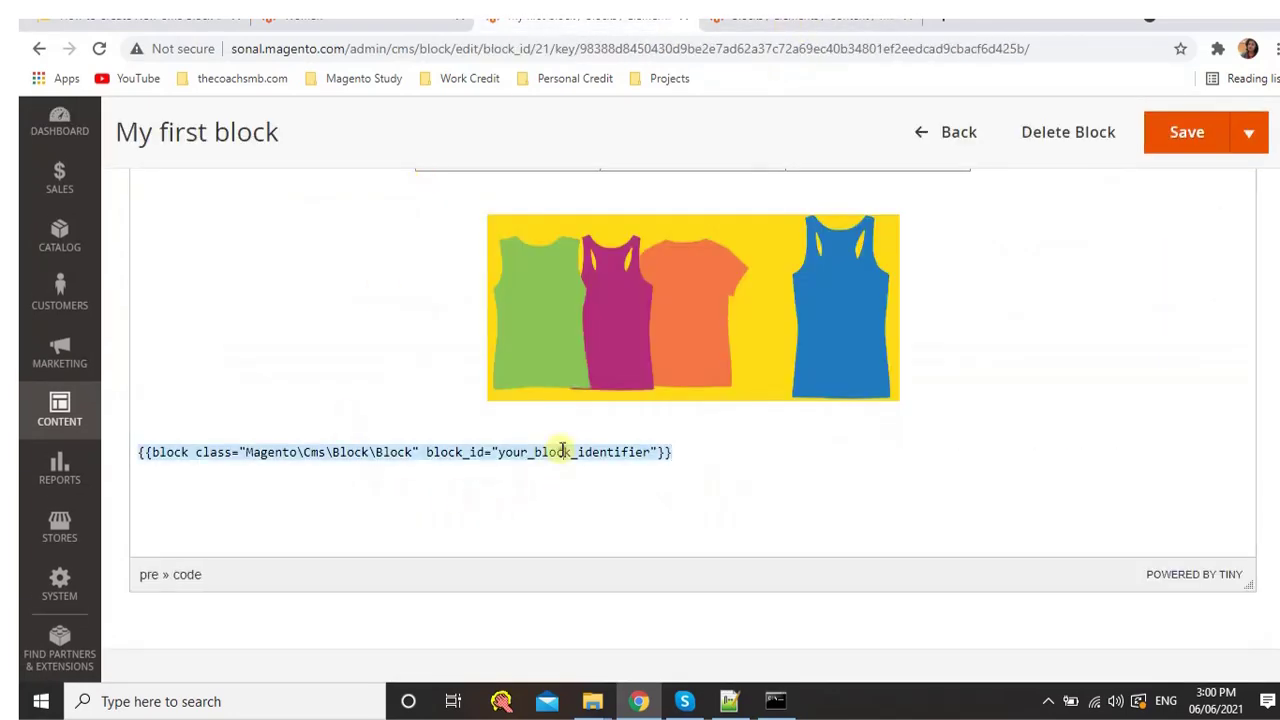
{"action": "double_click", "coordinate": [563, 451]}
{"action": "type", "text": "contact-us-info"}
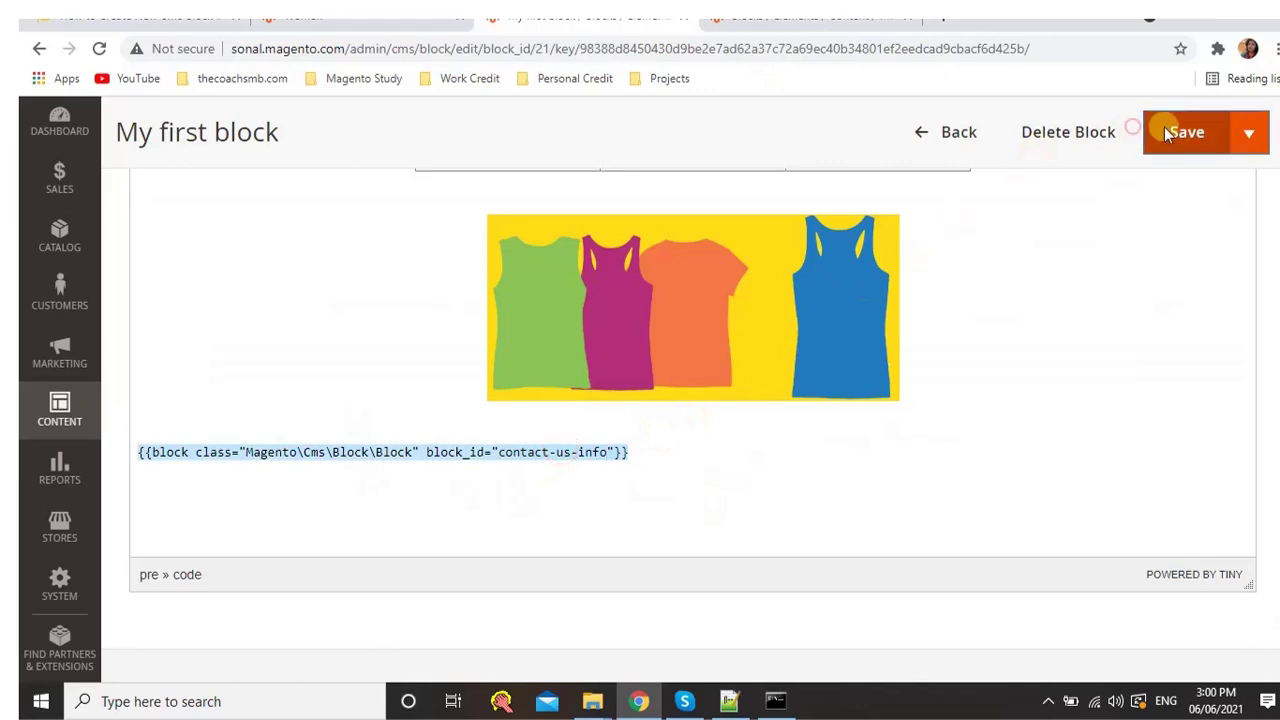
{"action": "left_click", "coordinate": [1170, 132]}
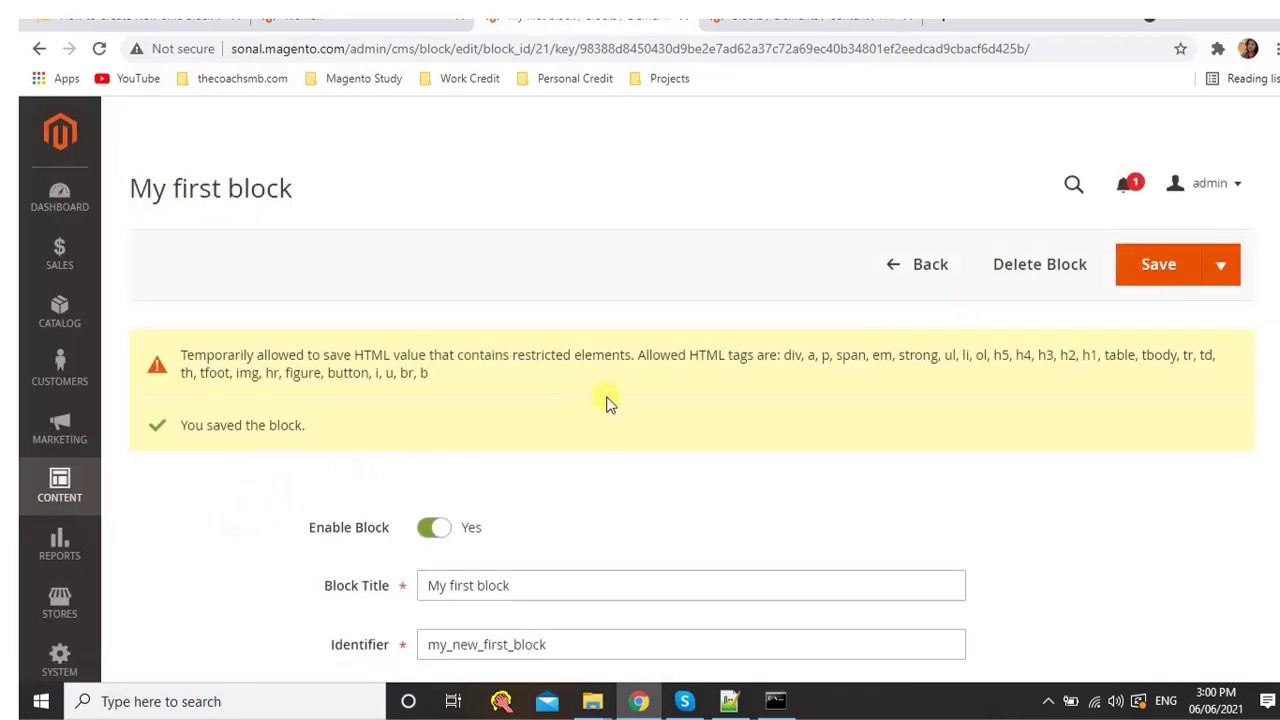
Check the contact-us-info code in the saved block, then flush the Magento cache in Command Prompt with php bin/magento cache:flush
{"action": "scroll", "coordinate": [610, 403], "scroll_direction": "down", "scroll_amount": 1}
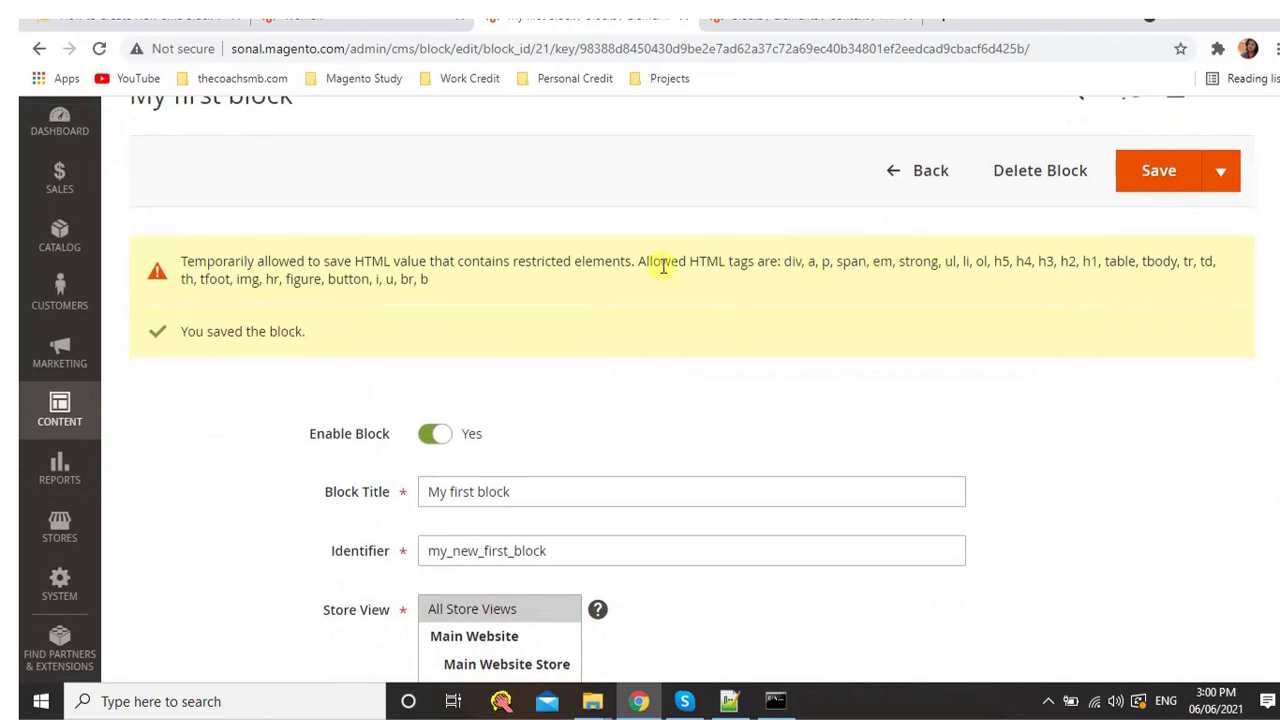
{"action": "scroll", "coordinate": [530, 270], "scroll_direction": "down", "scroll_amount": 10}
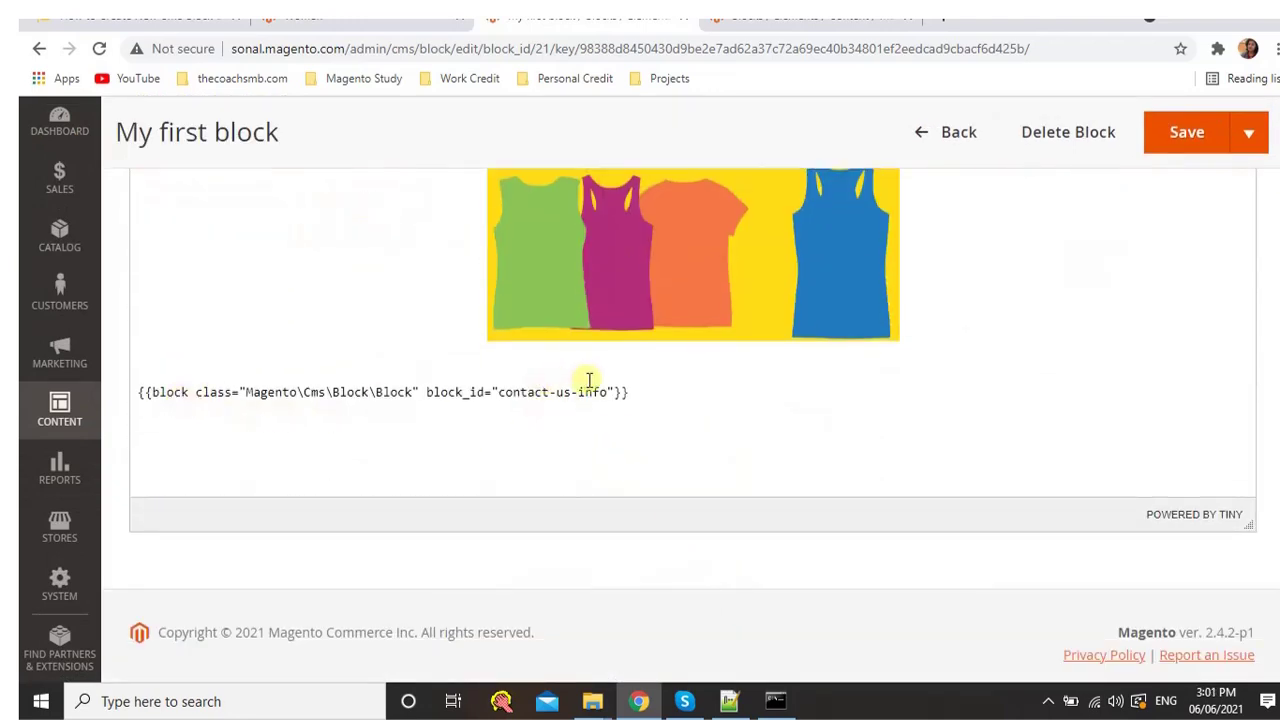
{"action": "left_click", "coordinate": [295, 16]}
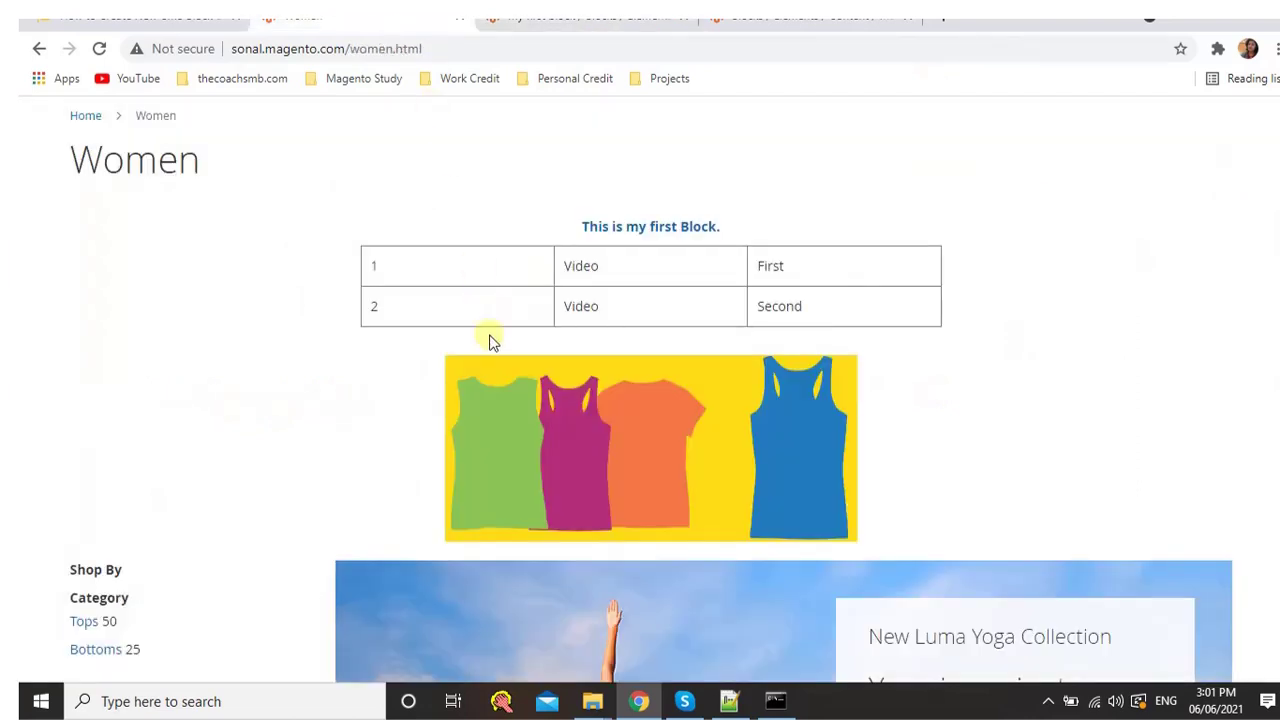
{"action": "left_click", "coordinate": [770, 697]}
{"action": "key", "text": "Up"}
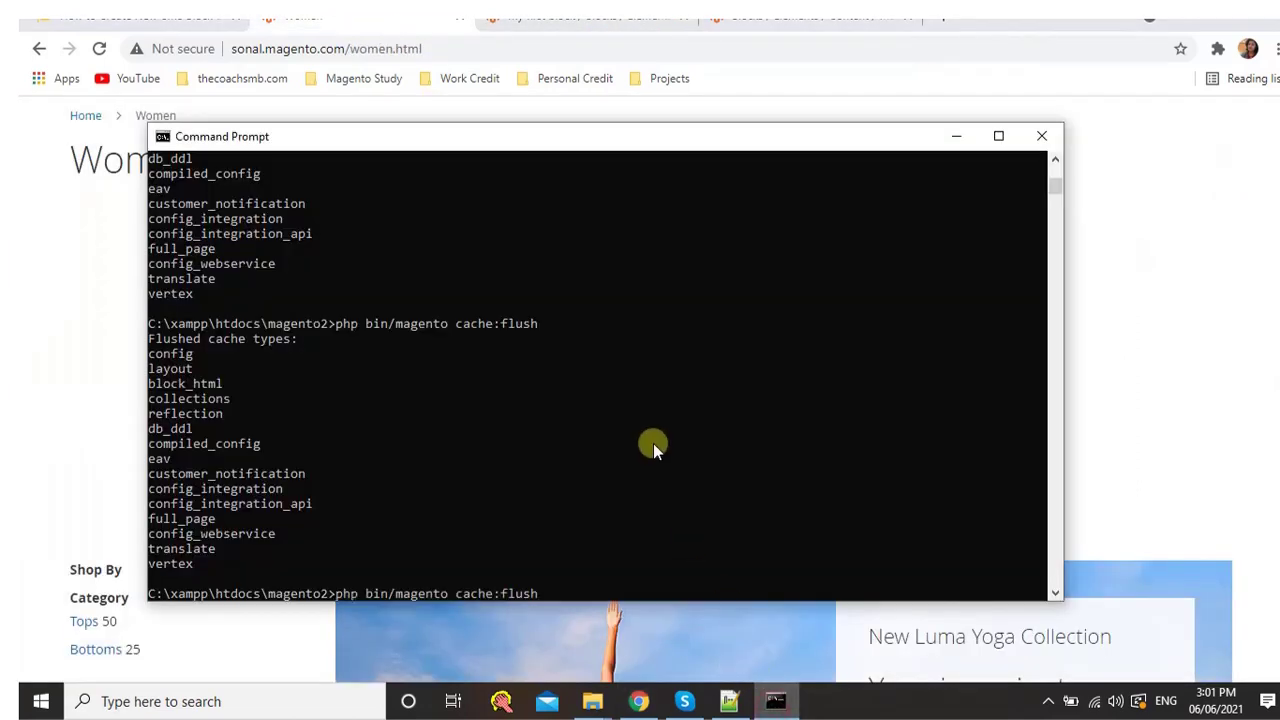
{"action": "key", "text": "Return"}
Reload the storefront Women category page in the browser and examine the contact information embedded beneath the block's image
{"action": "left_click", "coordinate": [108, 288]}
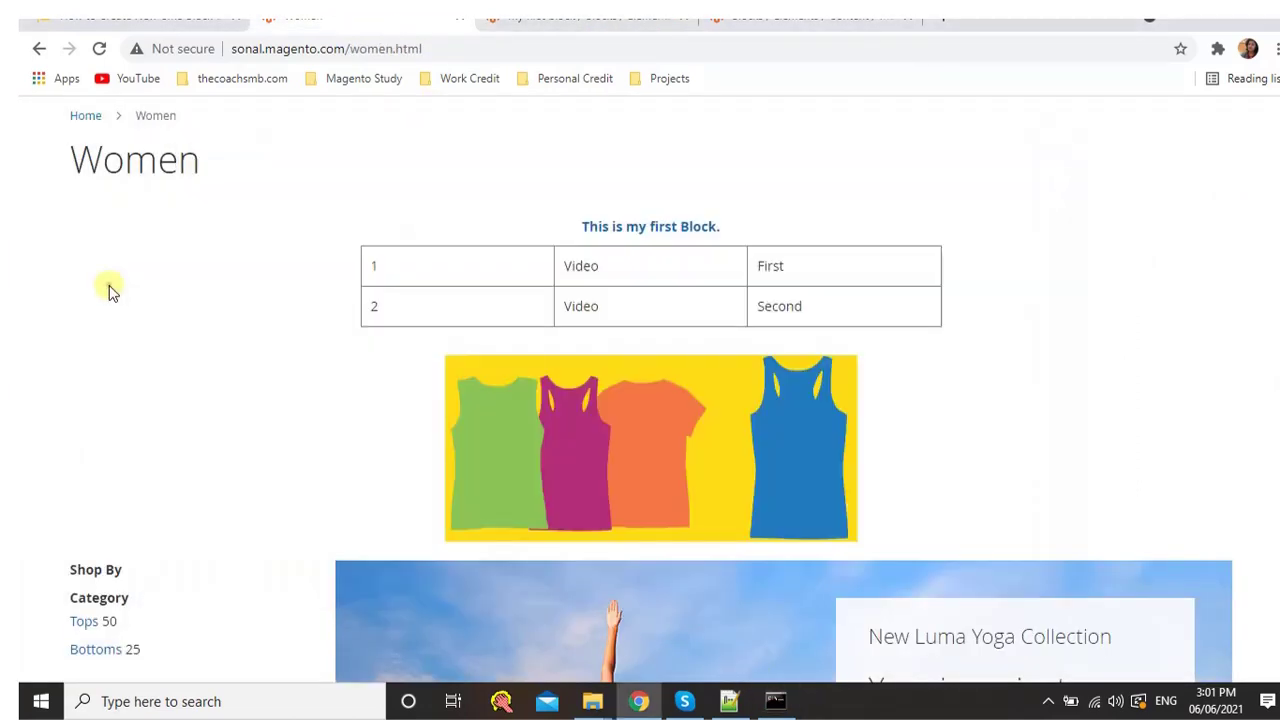
{"action": "key", "text": "F5"}
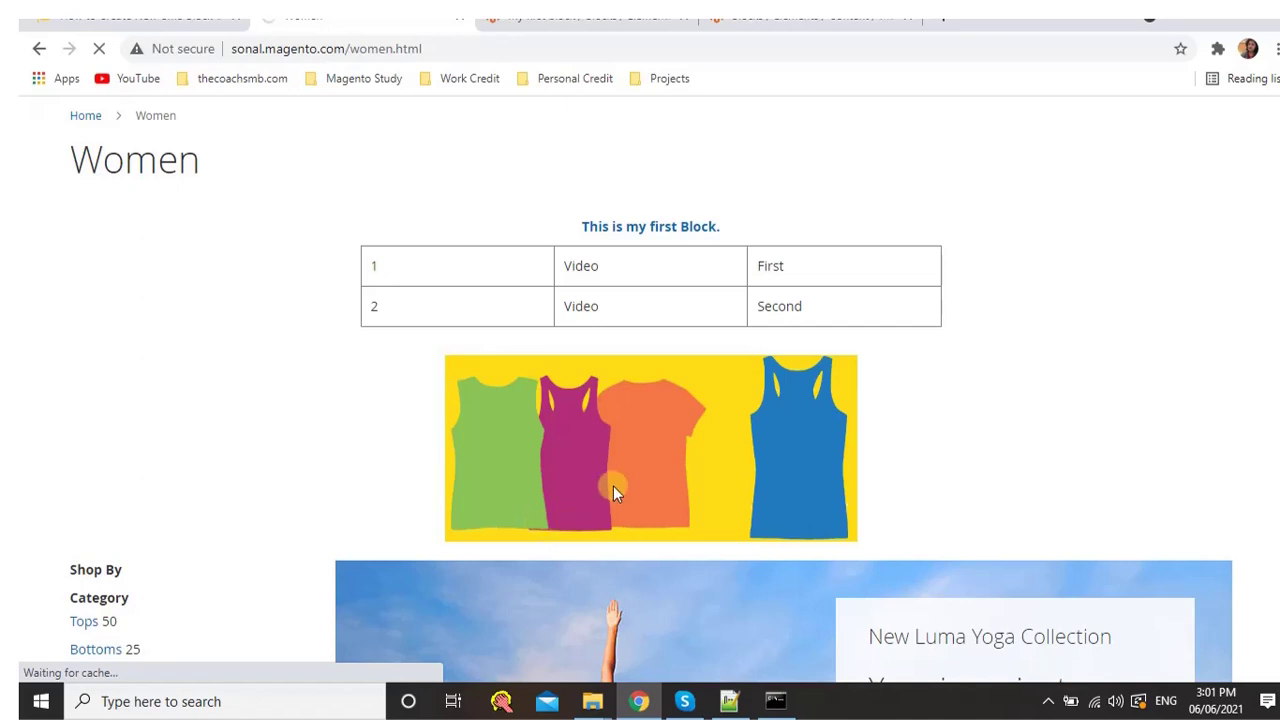
{"action": "scroll", "coordinate": [613, 497], "scroll_direction": "down", "scroll_amount": 6}
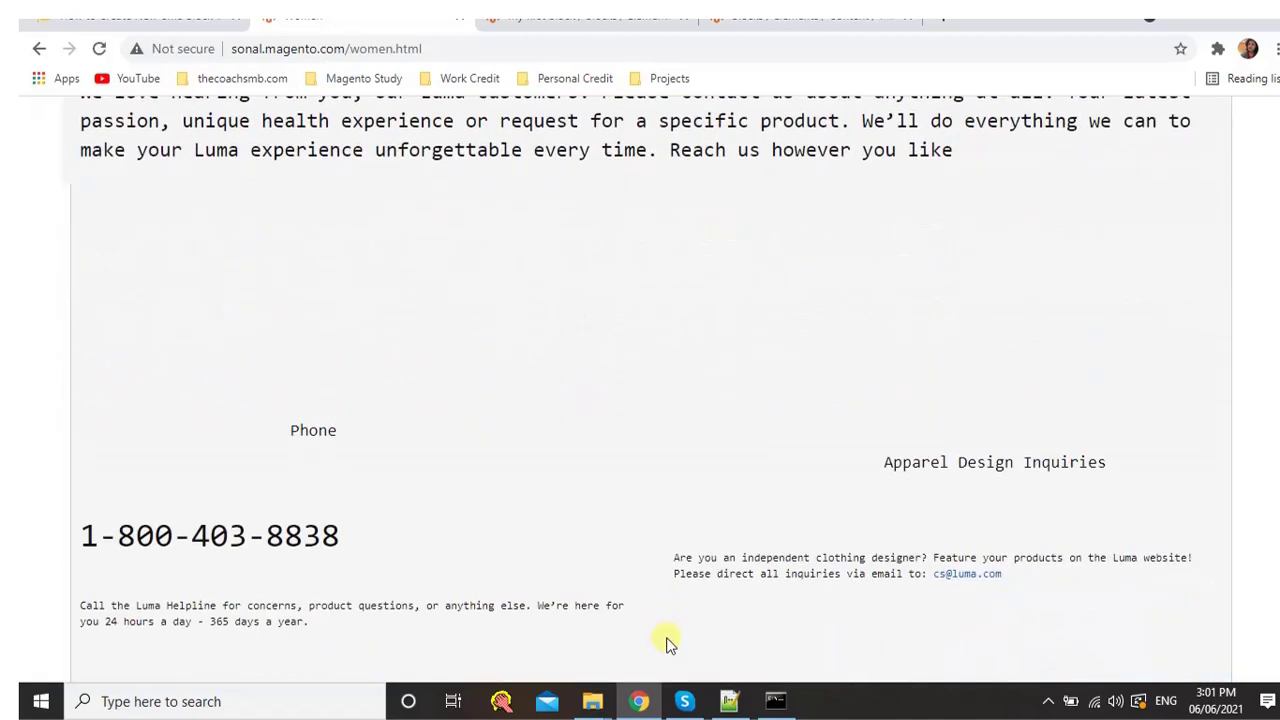
{"action": "scroll", "coordinate": [509, 429], "scroll_direction": "up", "scroll_amount": 3}
{"action": "scroll", "coordinate": [608, 343], "scroll_direction": "down", "scroll_amount": 6}
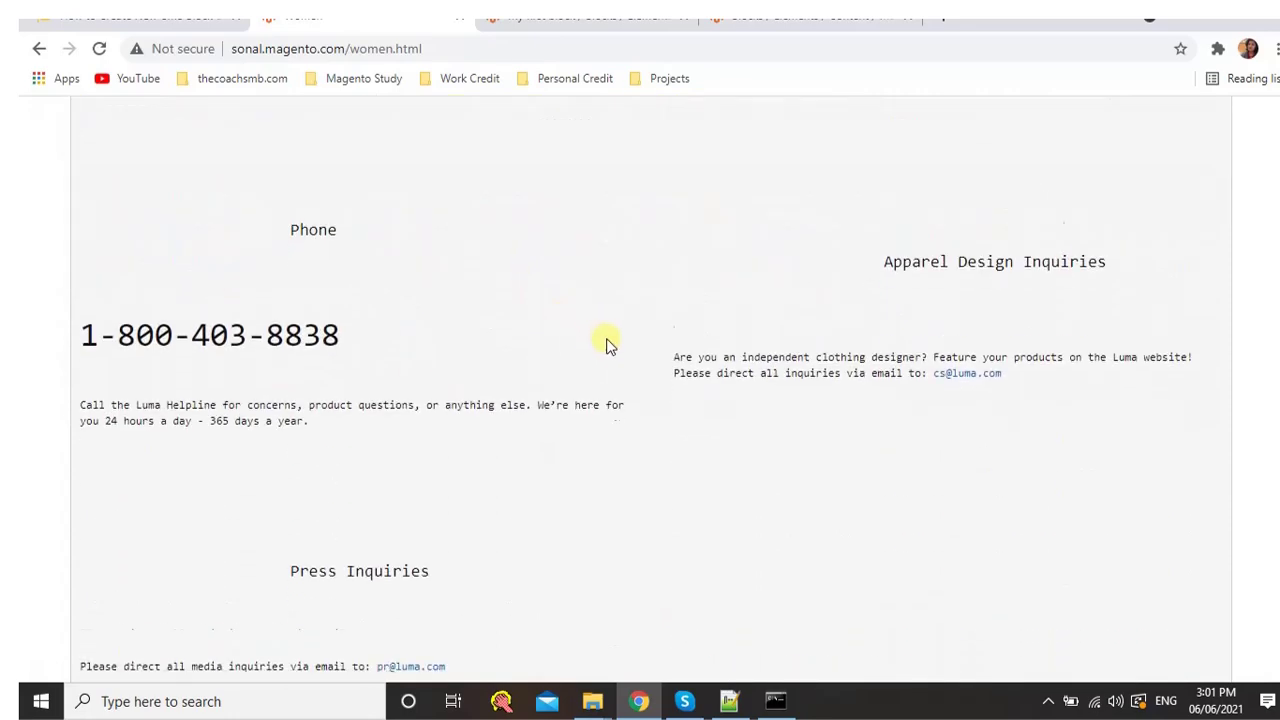
{"action": "scroll", "coordinate": [740, 383], "scroll_direction": "up", "scroll_amount": 5}
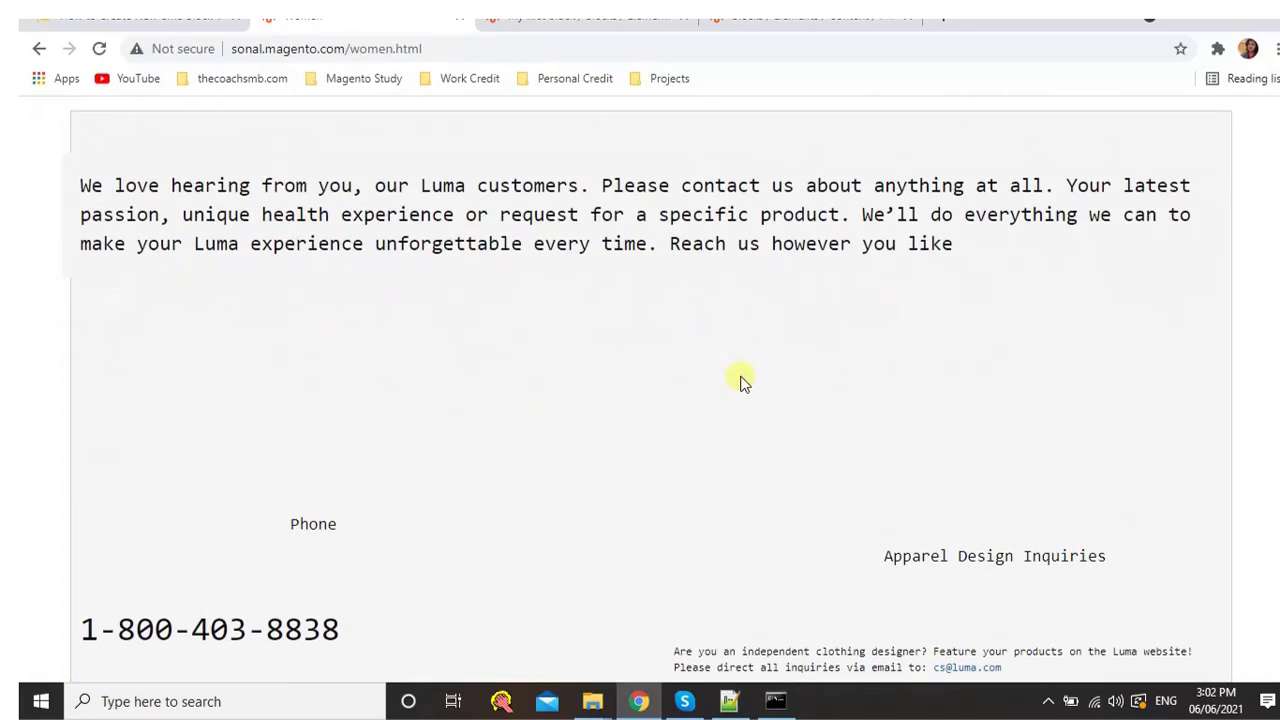
{"action": "scroll", "coordinate": [740, 383], "scroll_direction": "down", "scroll_amount": 7}
{"action": "scroll", "coordinate": [740, 383], "scroll_direction": "down", "scroll_amount": 1}
{"action": "scroll", "coordinate": [737, 394], "scroll_direction": "up", "scroll_amount": 10}
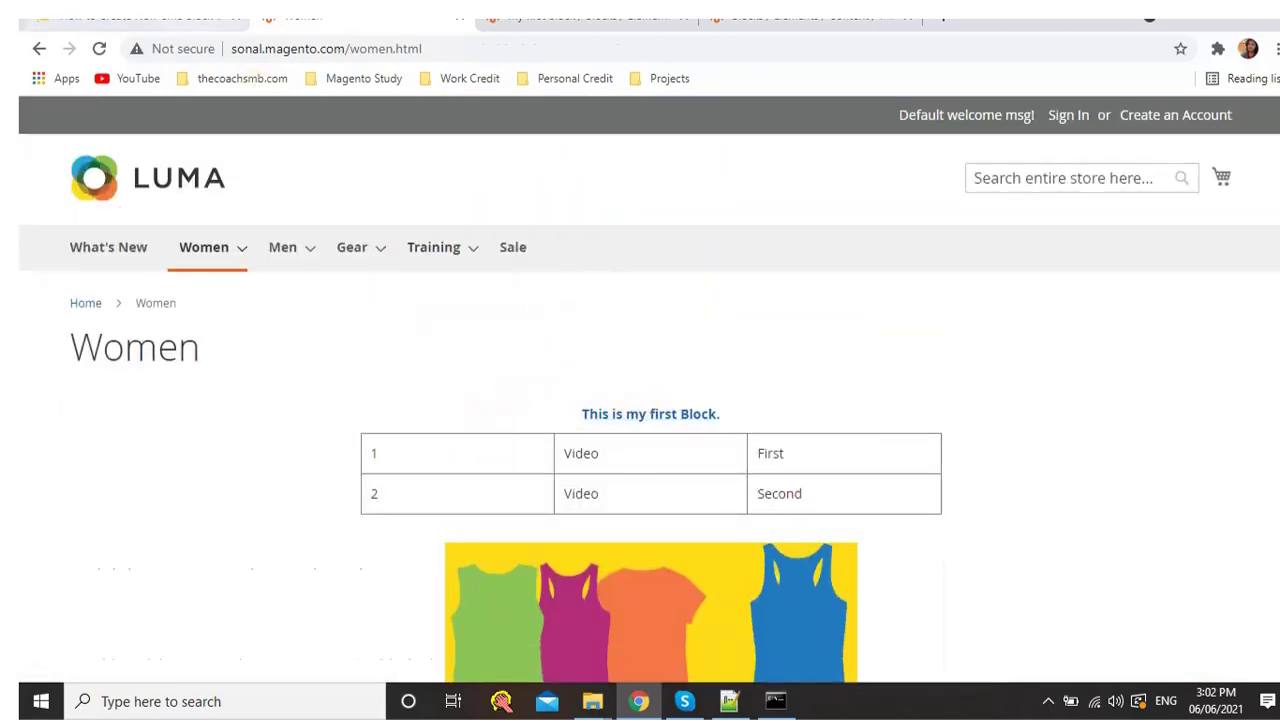
Return to the thecoachsmb.com article and review the Step 2 list of ways to display a static block in different areas
{"action": "left_click", "coordinate": [235, 18]}
{"action": "scroll", "coordinate": [340, 513], "scroll_direction": "up", "scroll_amount": 20}
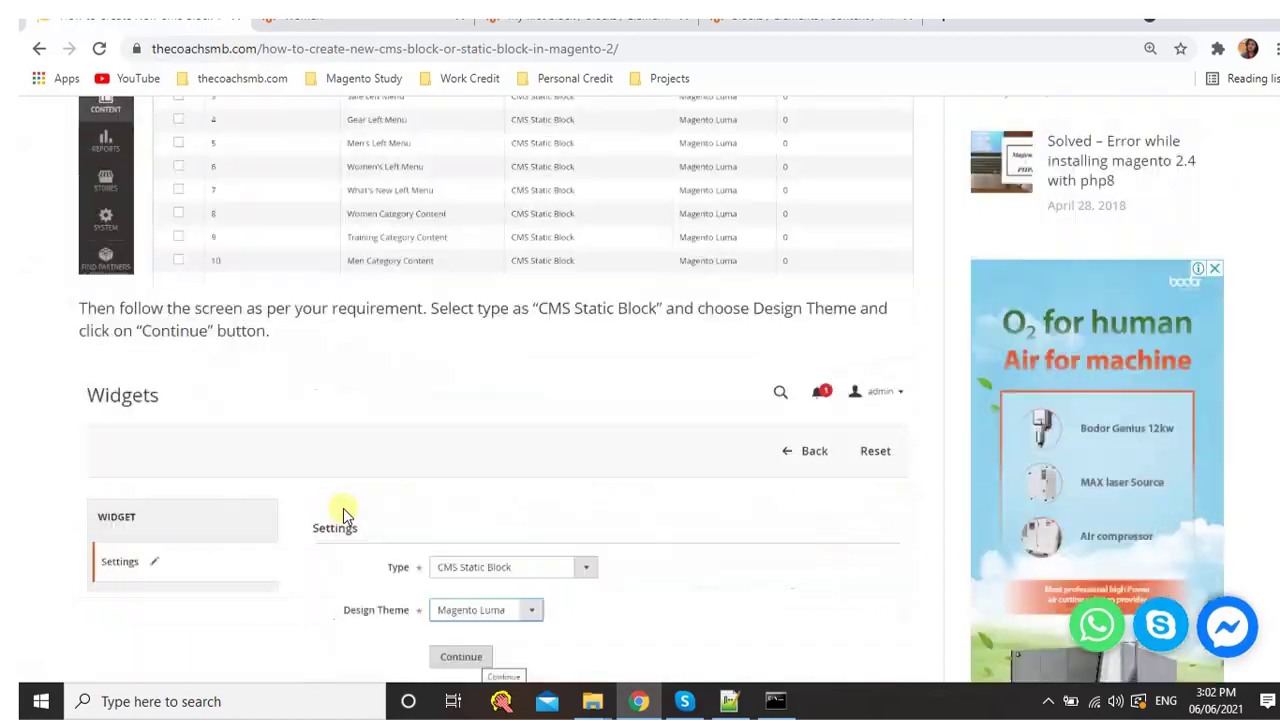
{"action": "scroll", "coordinate": [344, 509], "scroll_direction": "up", "scroll_amount": 20}
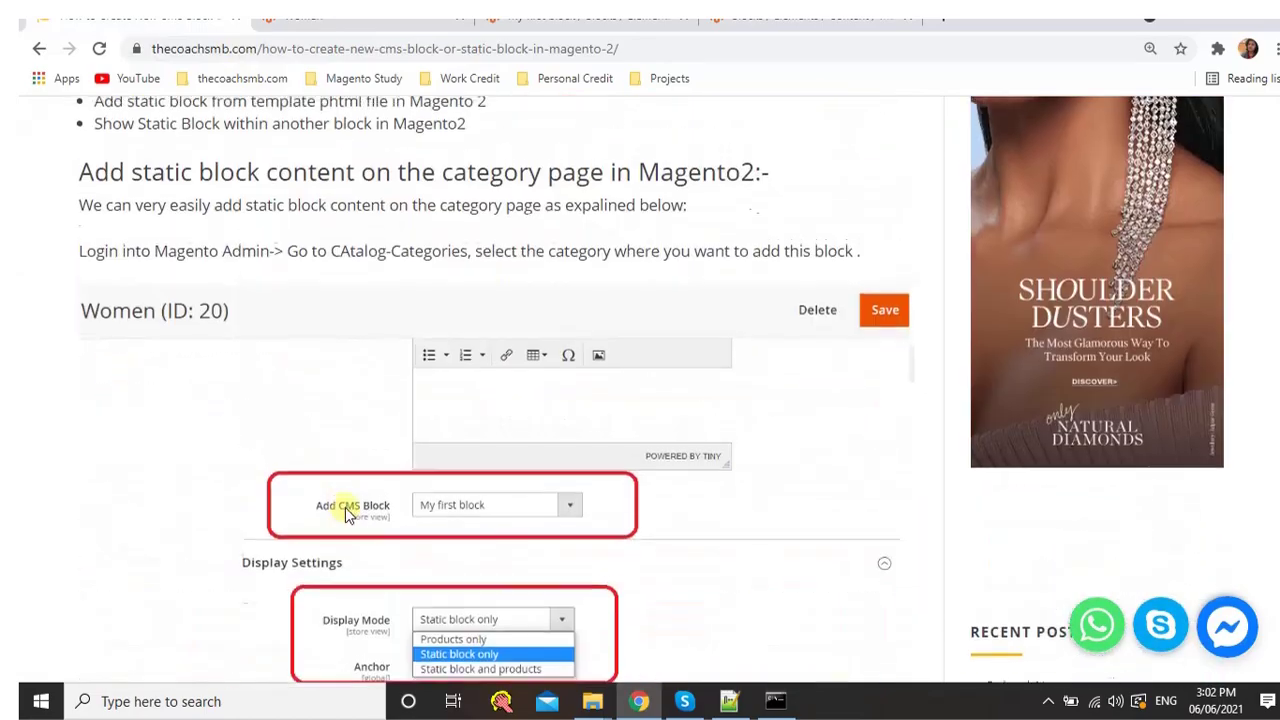
{"action": "scroll", "coordinate": [345, 507], "scroll_direction": "down", "scroll_amount": 7}
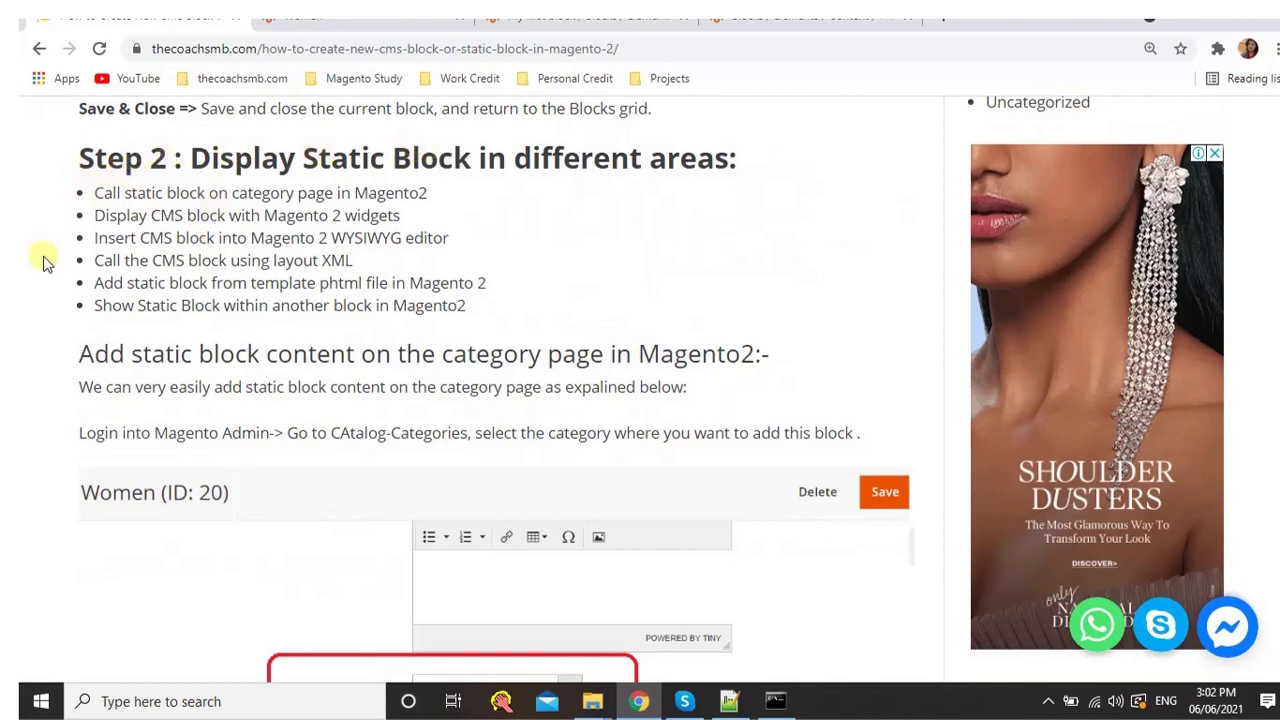
{"action": "left_click_drag", "start_coordinate": [490, 308], "coordinate": [80, 189]}
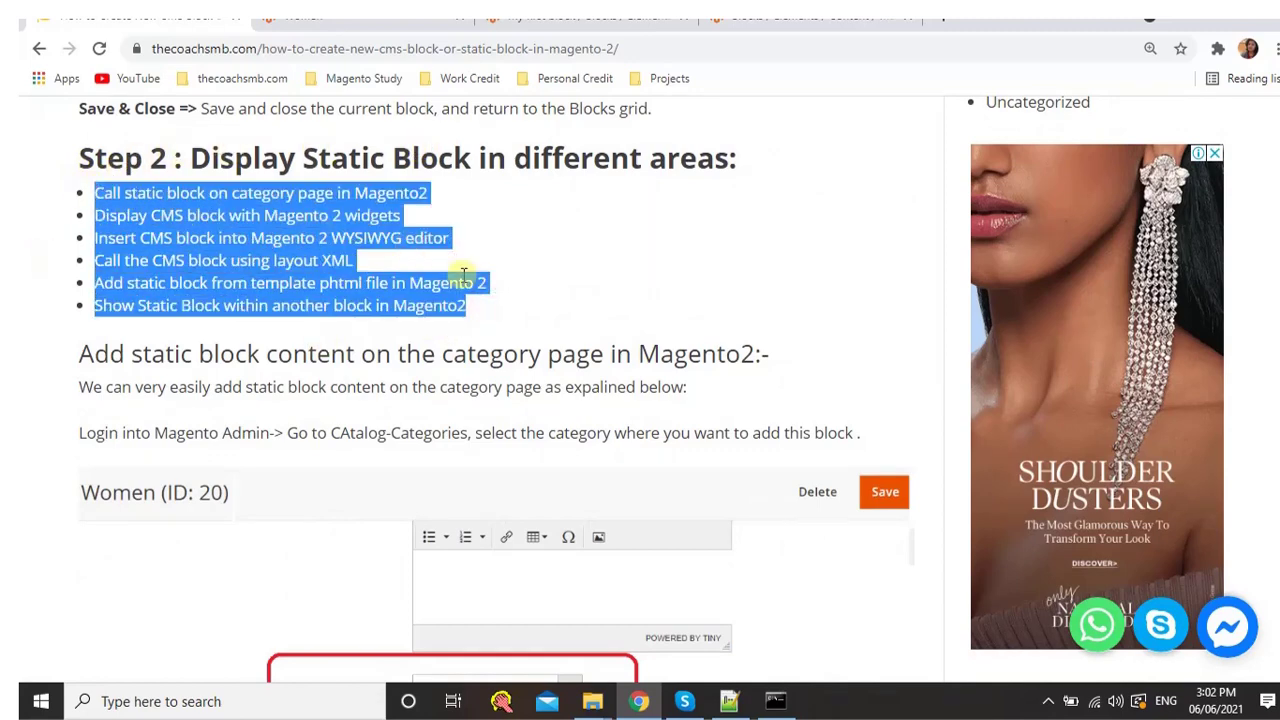
{"action": "left_click", "coordinate": [512, 290]}
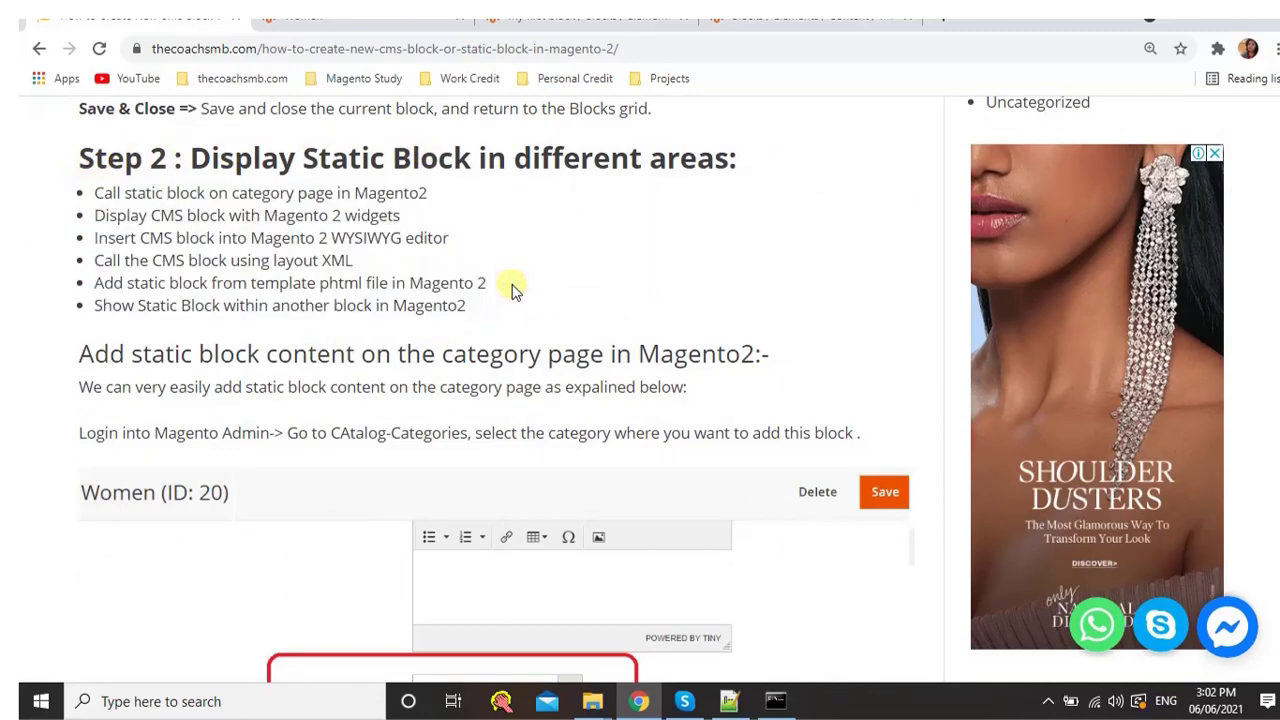